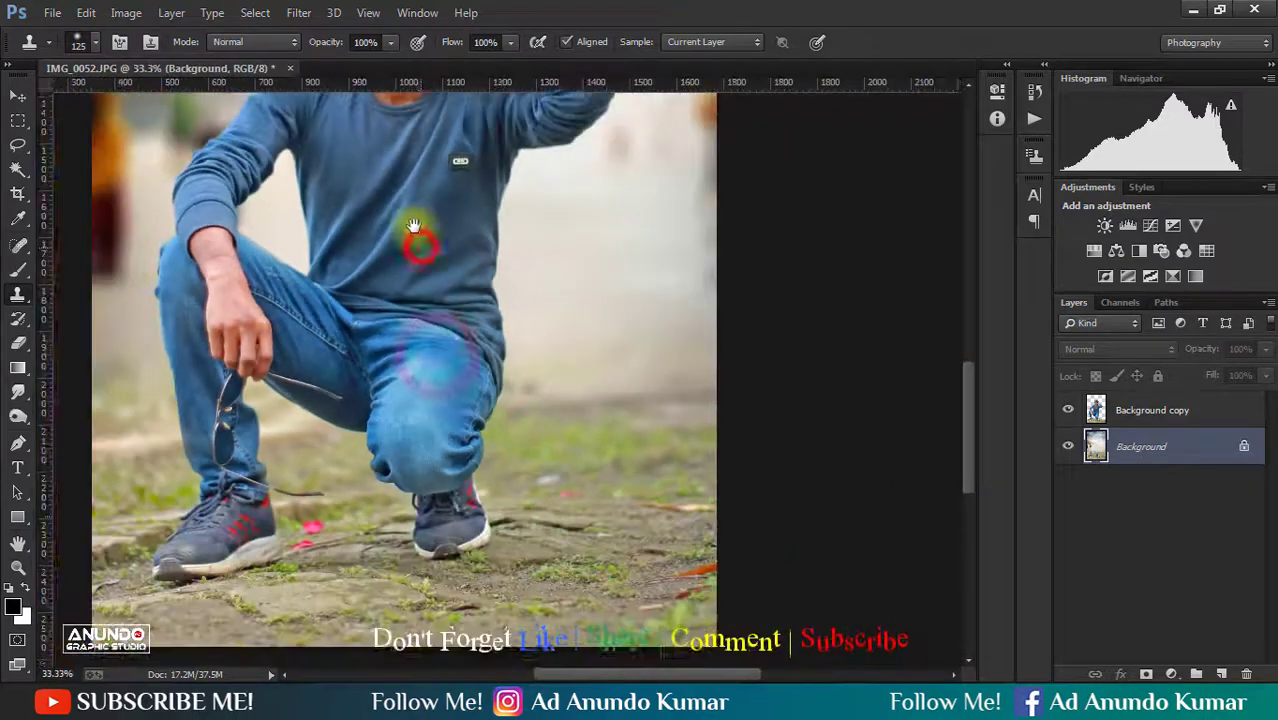
- Clone clean backdrop over the smudge between the bent forearm's sleeve and the torso on the Background layer
left_click_drag(419, 233, 439, 328)
left_click_drag(294, 285, 397, 359)
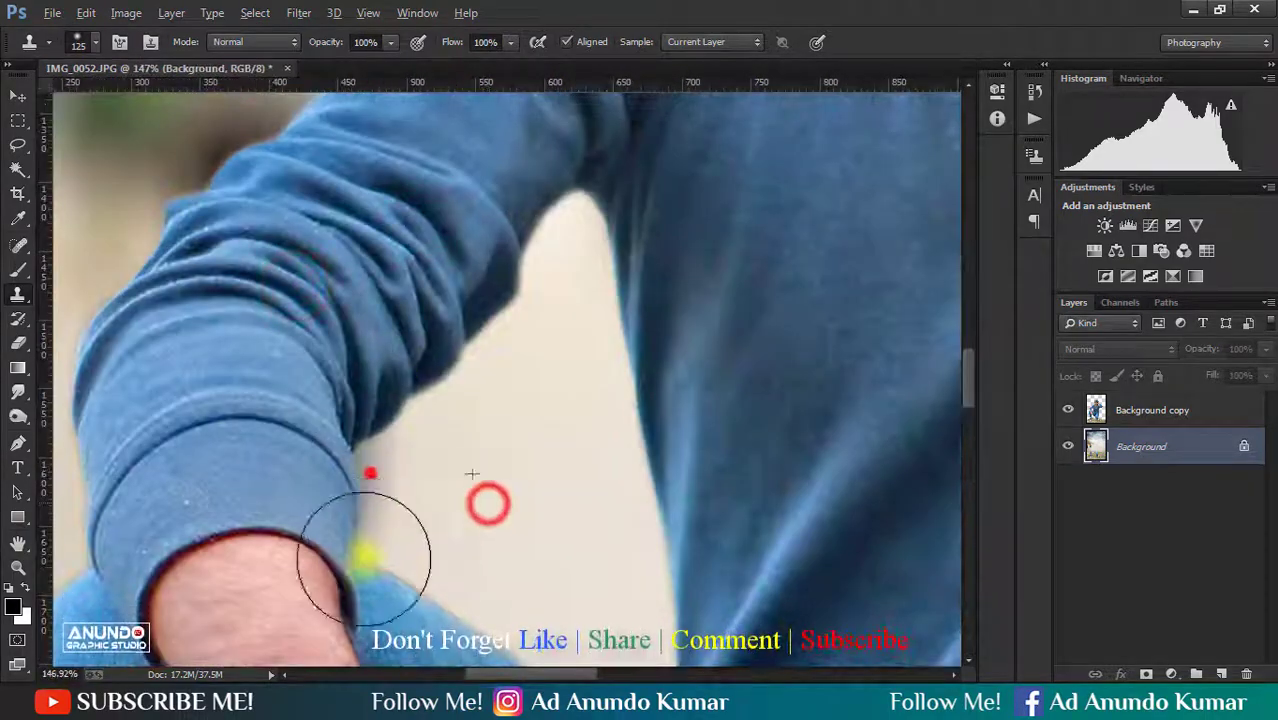
left_click(377, 413, "alt")
left_click(378, 413, "alt")
left_click(378, 412, "alt")
left_click_drag(516, 371, 477, 476)
- Load the inverse of the Background copy figure's outline as a selection and feather it by 2 pixels
left_click(21, 99)
scroll(508, 286, "up", 2)
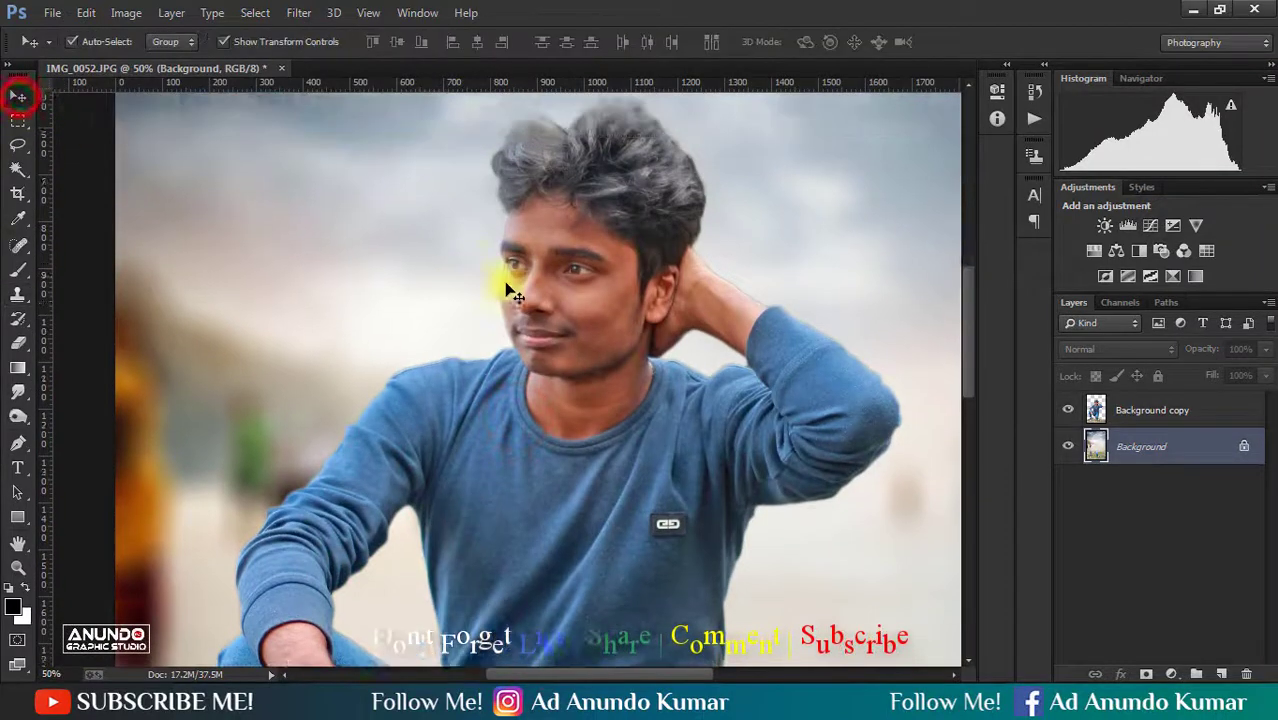
left_click(574, 286)
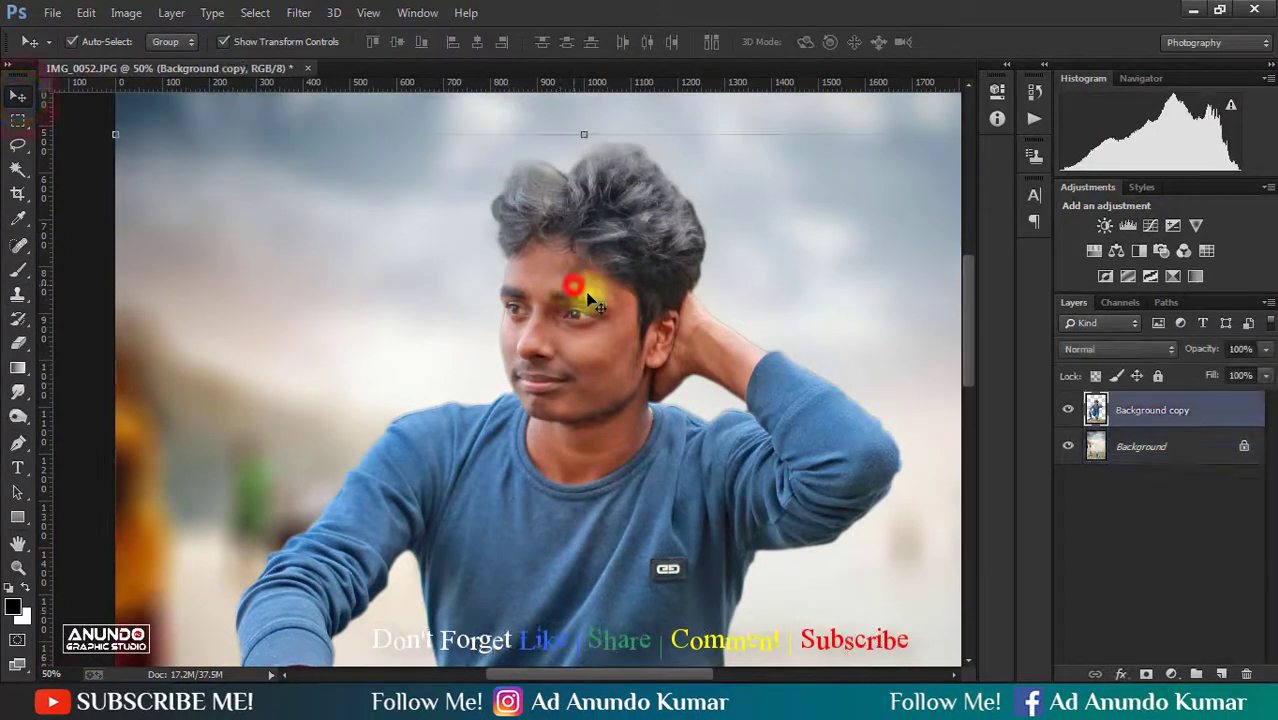
left_click(16, 143)
right_click(262, 212)
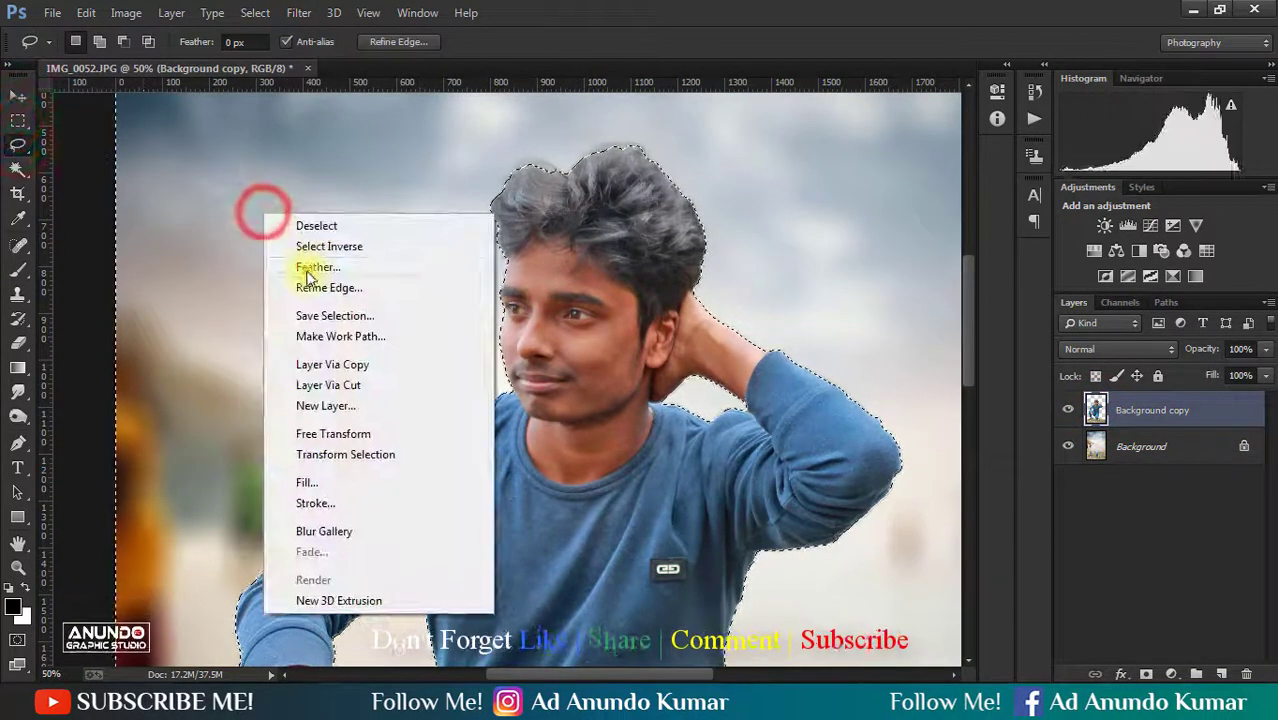
left_click(307, 271)
type("2")
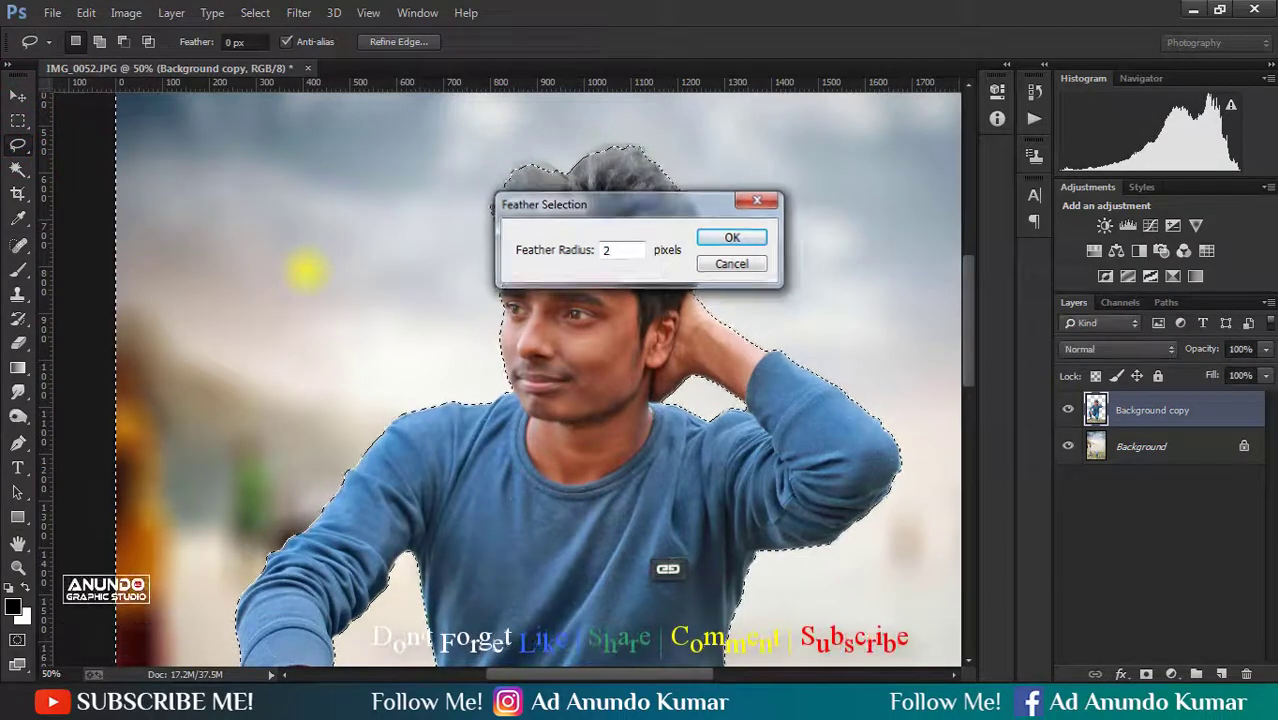
key("Return")
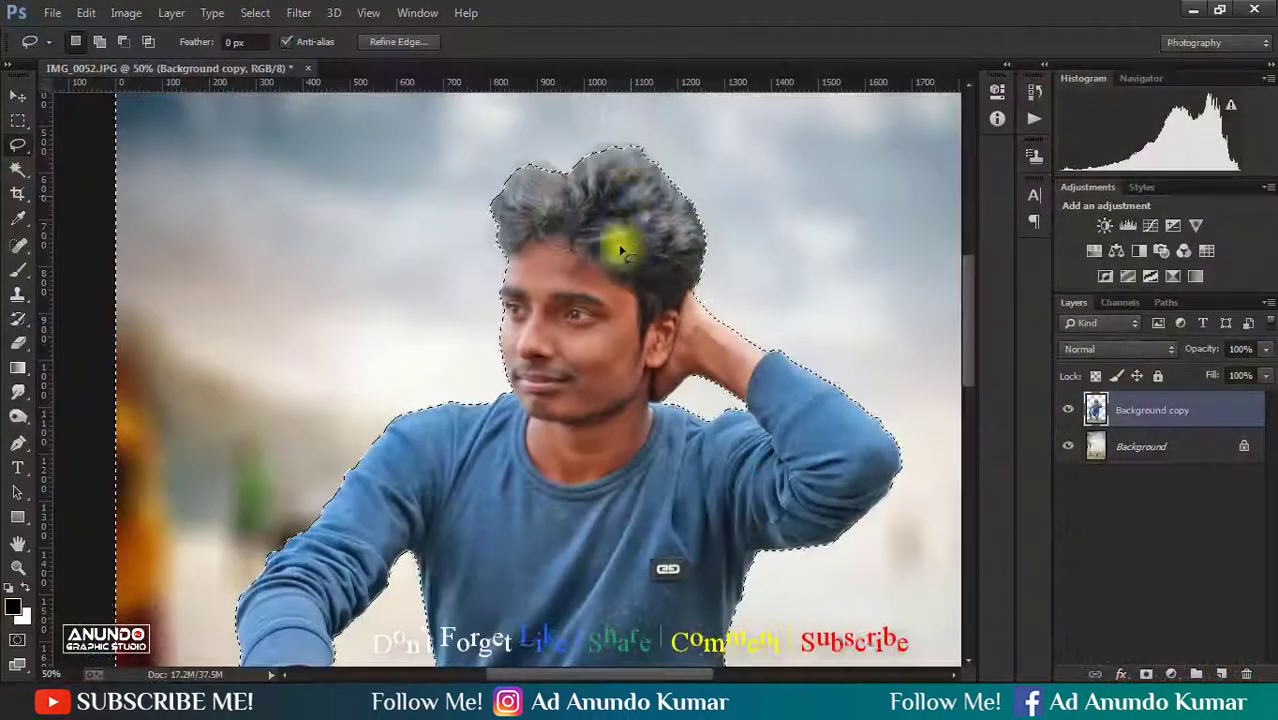
- Exclude the area around the hair from the selection with the Lasso and clear the remaining backdrop from Background copy
left_click(630, 191, "ctrl")
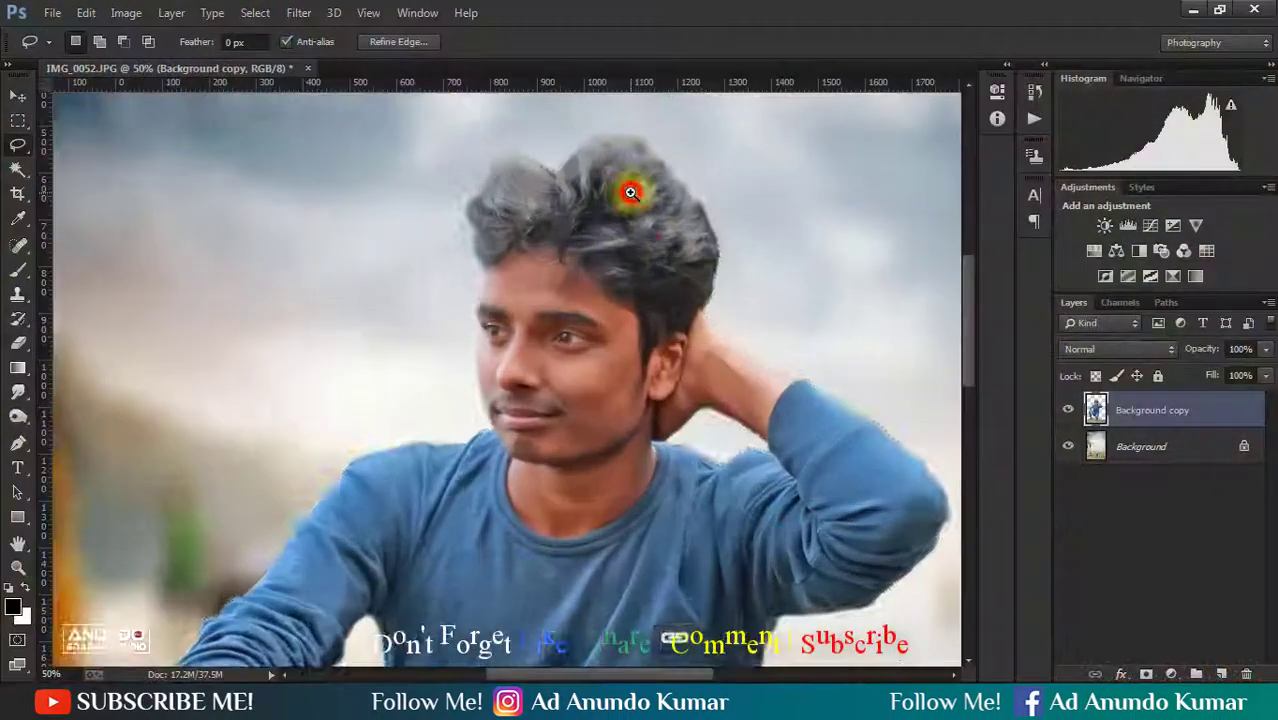
left_click_drag(636, 184, 662, 240)
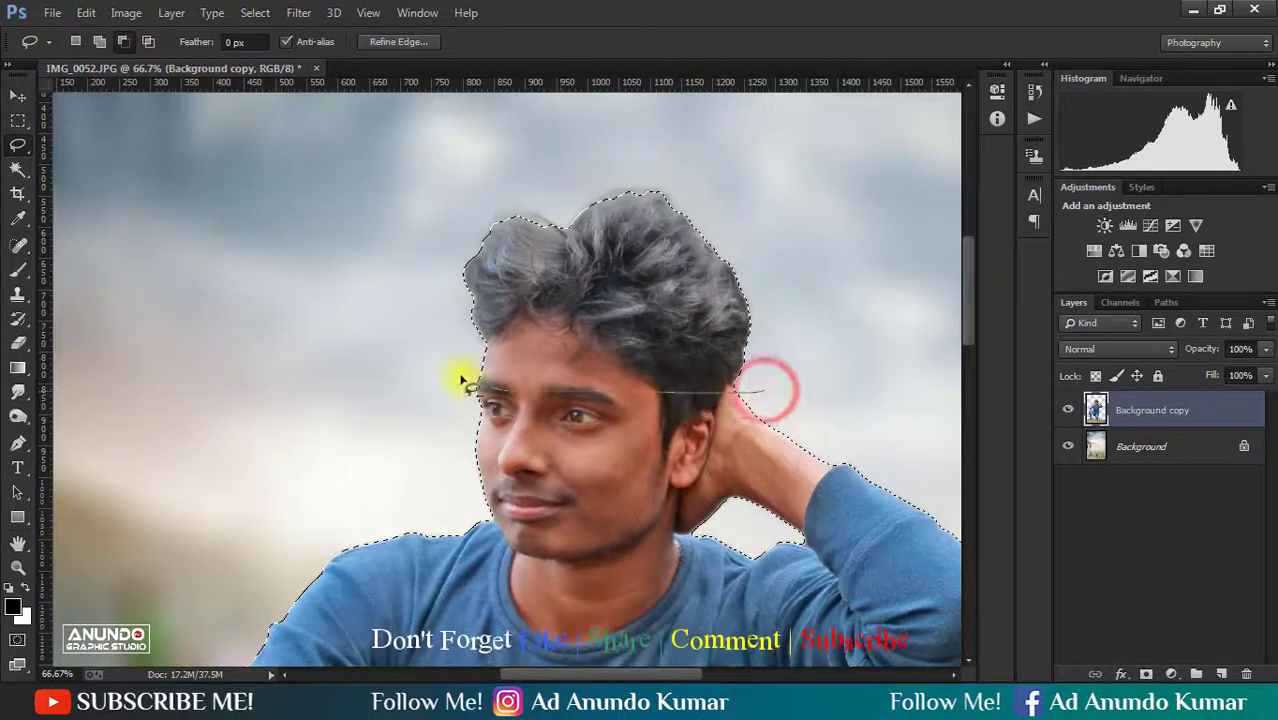
mouse_move(735, 172)
left_mouse_down()
mouse_move(838, 328)
mouse_move(783, 393)
left_mouse_up()
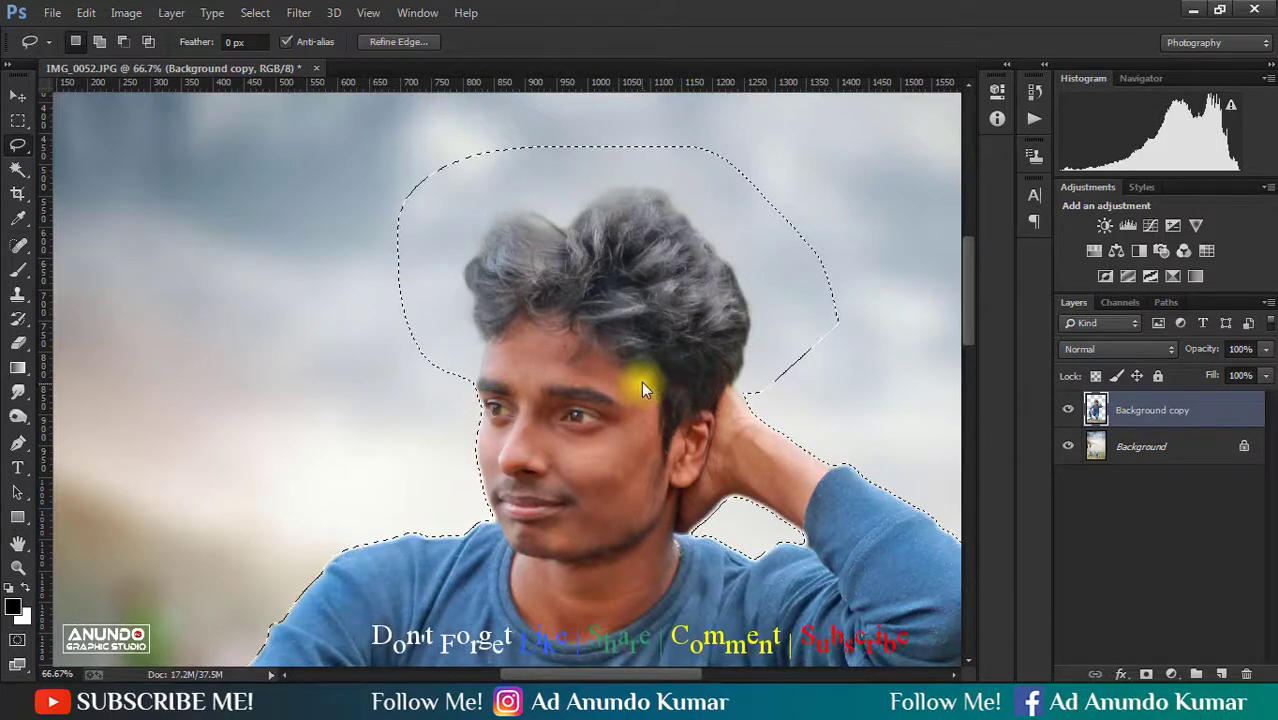
key("ctrl+d")
- Erase the leftover backdrop along the forehead and front of the hair with the Eraser, enlarging the brush from 20 to 70
left_click_drag(491, 365, 560, 430)
scroll(461, 393, "up", 1)
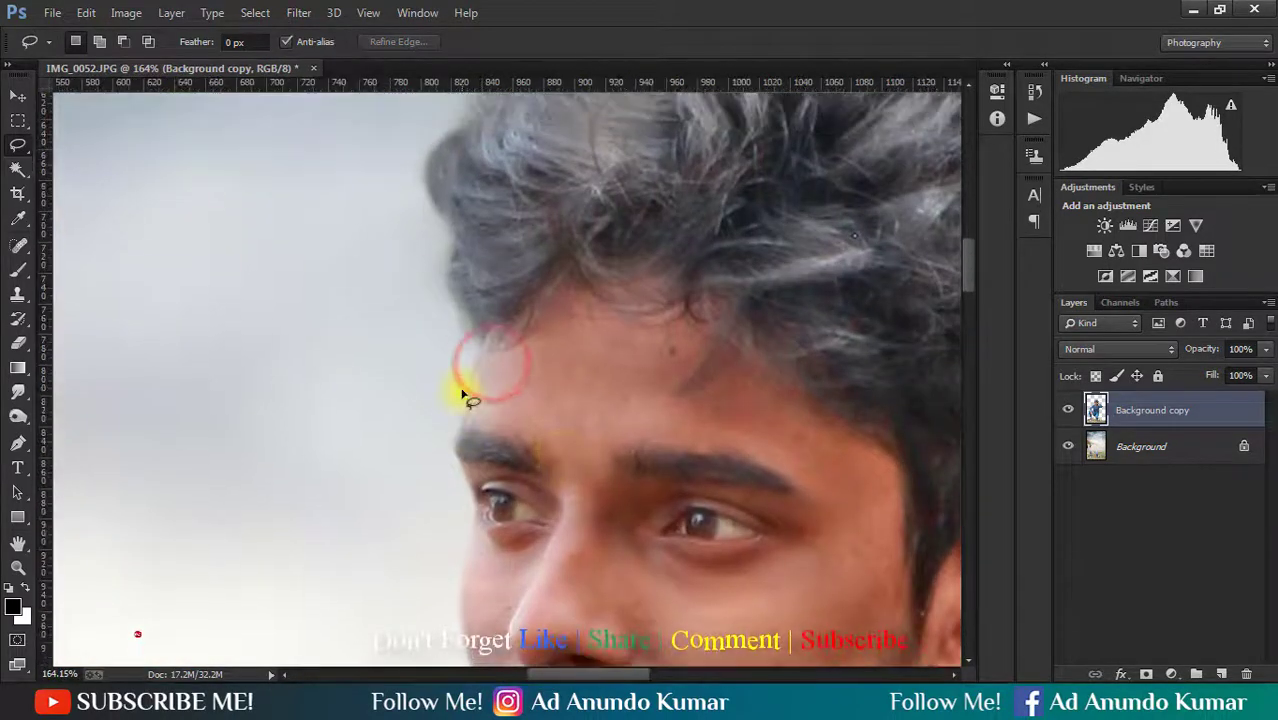
key("e")
left_click(448, 376, "ctrl")
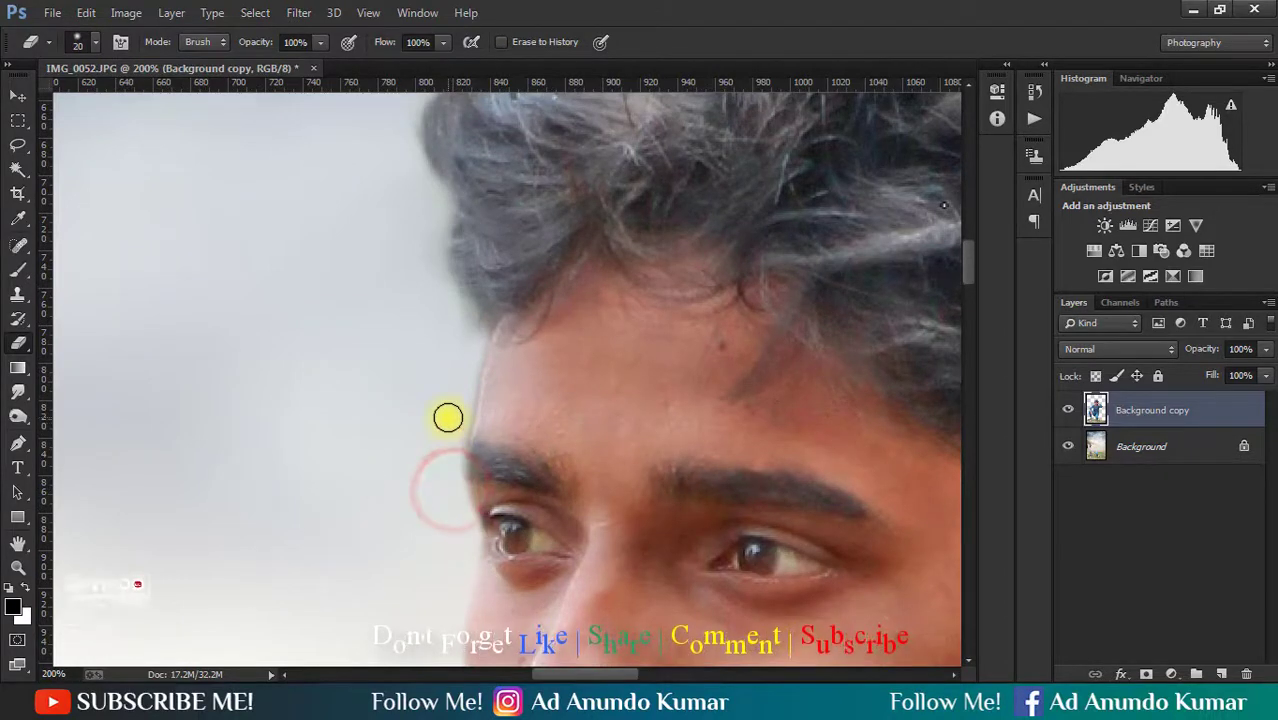
key("]")
mouse_move(456, 341)
left_mouse_down()
mouse_move(421, 273)
mouse_move(401, 262)
mouse_move(373, 278)
mouse_move(293, 585)
left_mouse_up()
key("]")
left_click_drag(302, 503, 456, 311)
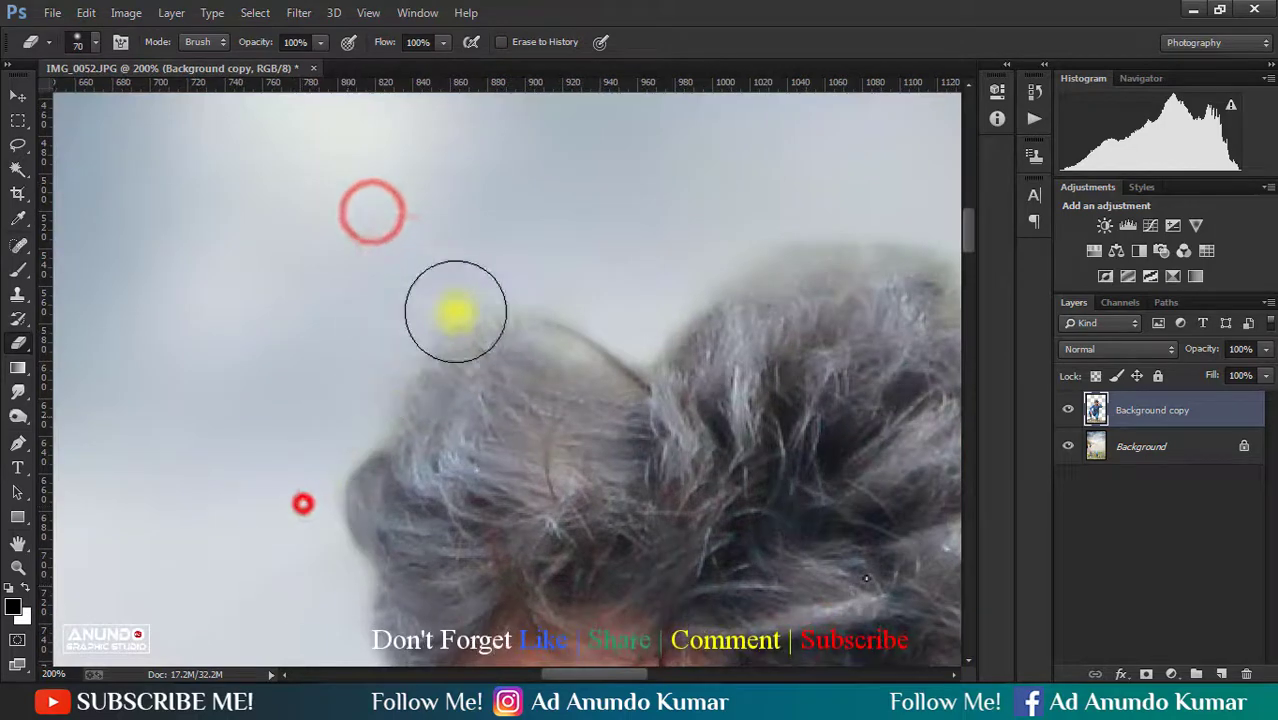
- Erase the remaining backdrop around the top and back of the hair, using a size 15 brush near the raised hand
mouse_move(580, 257)
left_mouse_down()
mouse_move(124, 262)
mouse_move(75, 285)
left_mouse_up()
mouse_move(214, 248)
left_mouse_down()
mouse_move(342, 248)
mouse_move(407, 273)
left_mouse_up()
left_click_drag(399, 225, 590, 340)
mouse_move(659, 414)
left_mouse_down()
mouse_move(459, 140)
mouse_move(461, 119)
left_mouse_up()
mouse_move(500, 226)
left_mouse_down()
mouse_move(531, 276)
mouse_move(546, 440)
left_mouse_up()
left_click_drag(548, 513, 600, 237)
key("[")
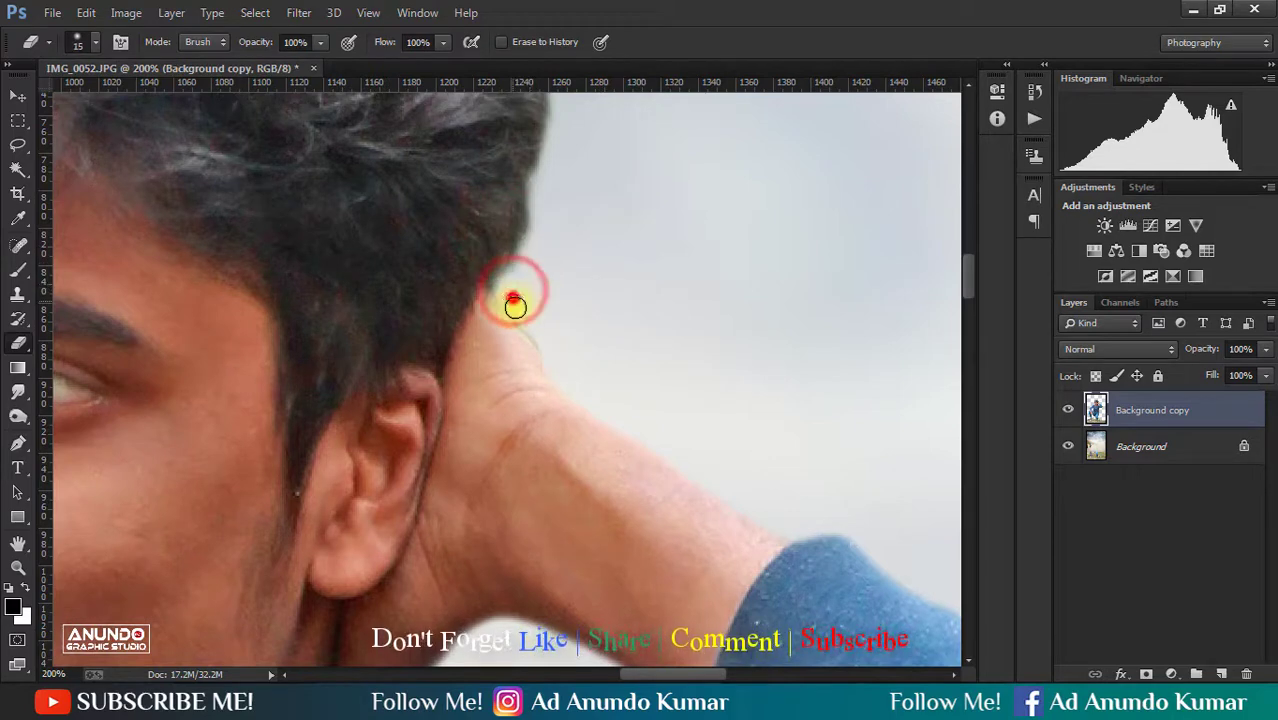
left_click_drag(560, 378, 650, 425)
- Duplicate the Background copy layer and hide the original copy beneath it
left_click(495, 352, "alt")
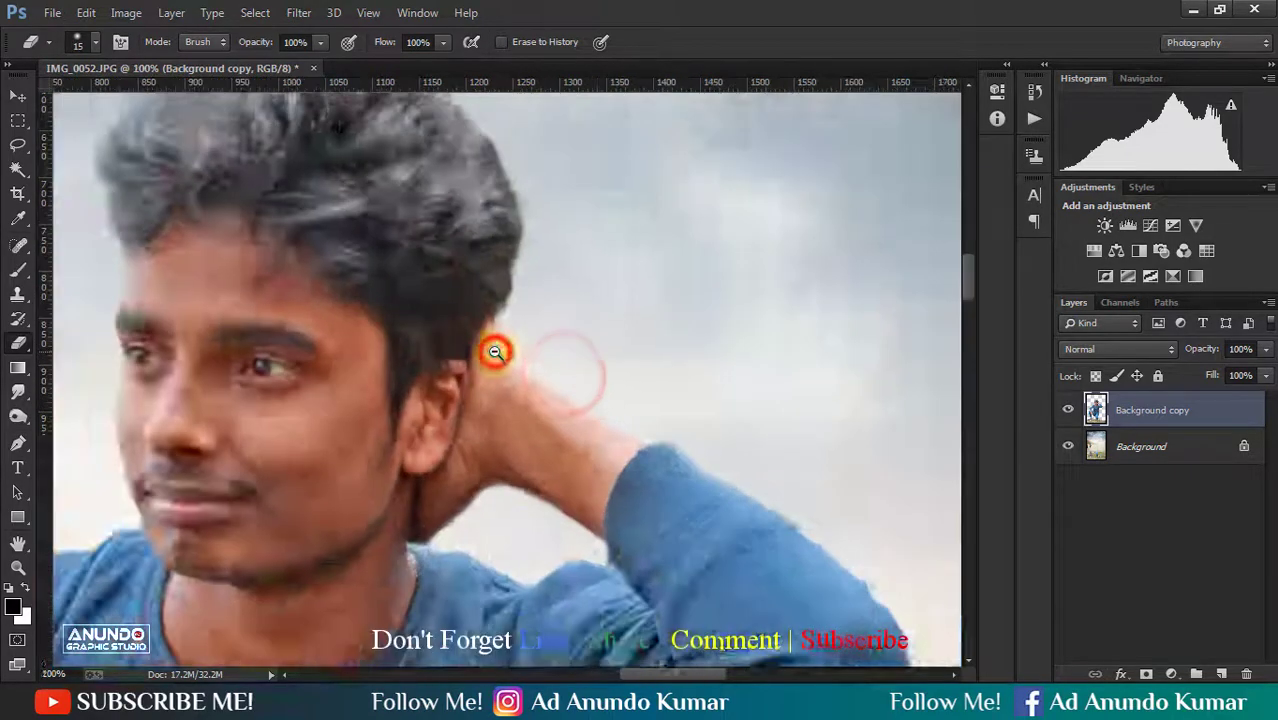
left_click(495, 352, "alt")
left_click(495, 352, "alt")
left_click(495, 352, "alt")
left_click(495, 352, "alt")
left_click(495, 352, "alt")
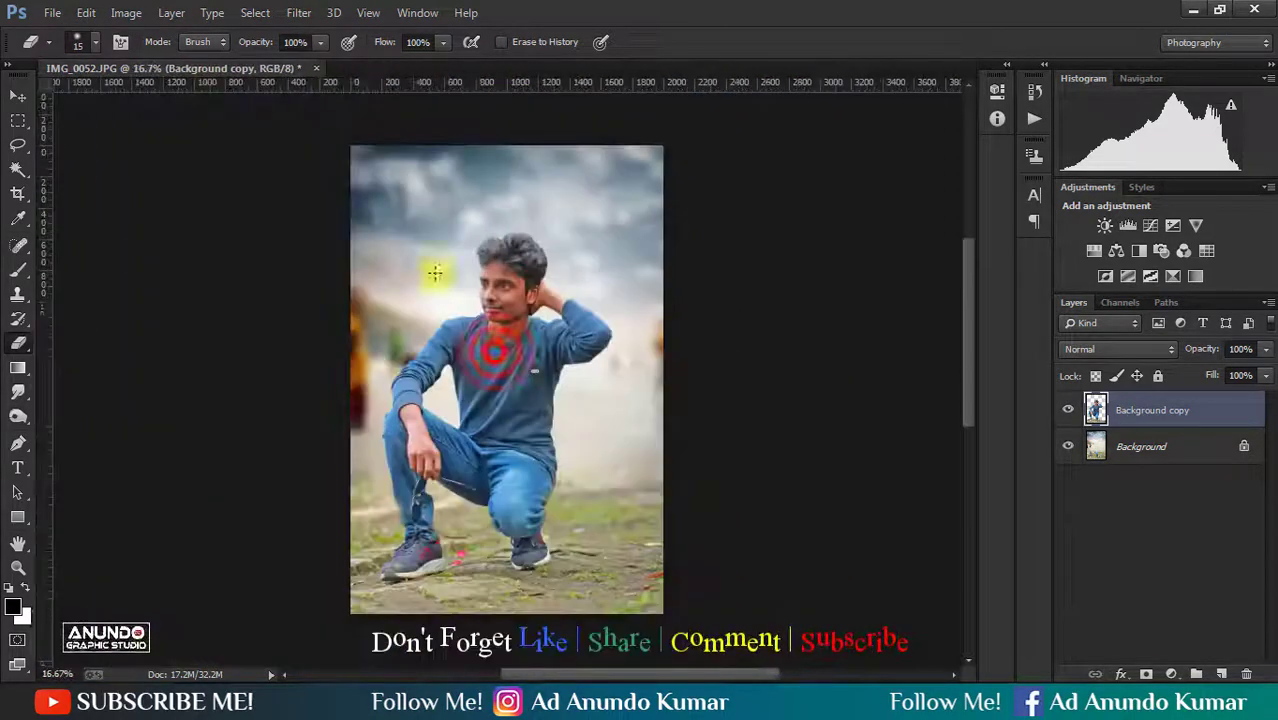
left_click(18, 95)
left_click(1125, 513)
left_click(1141, 418)
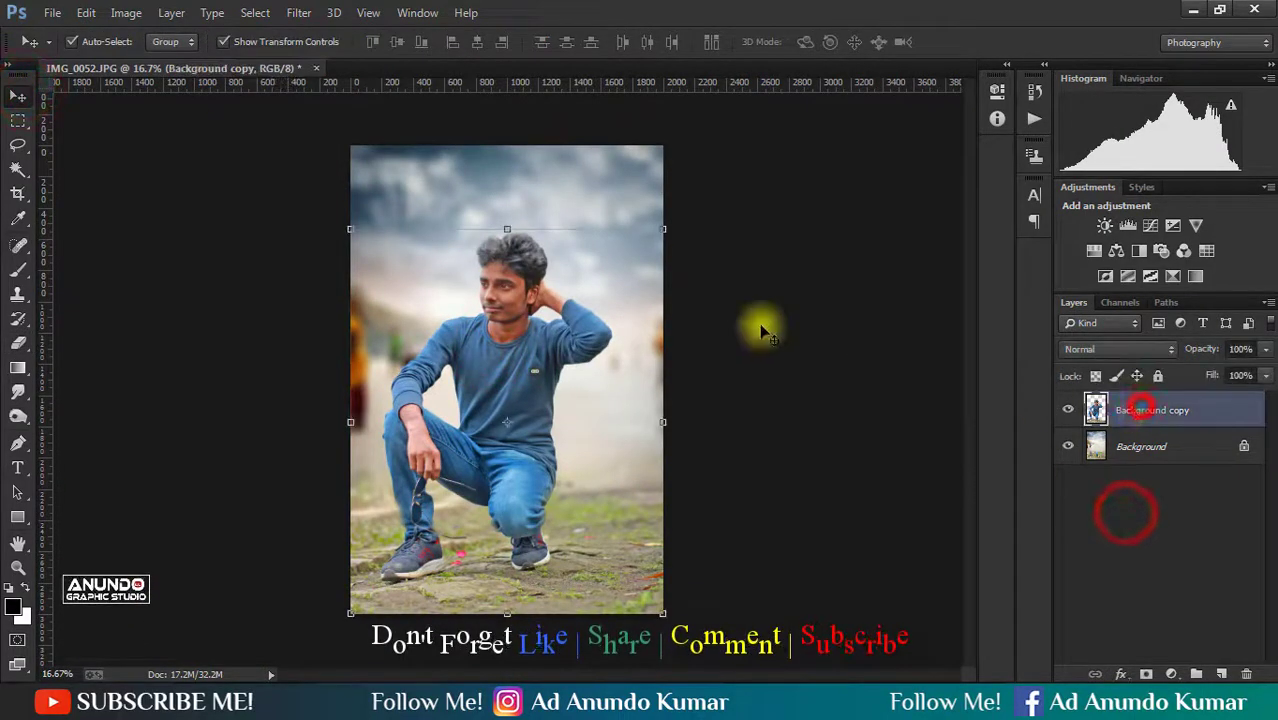
key("ctrl+j")
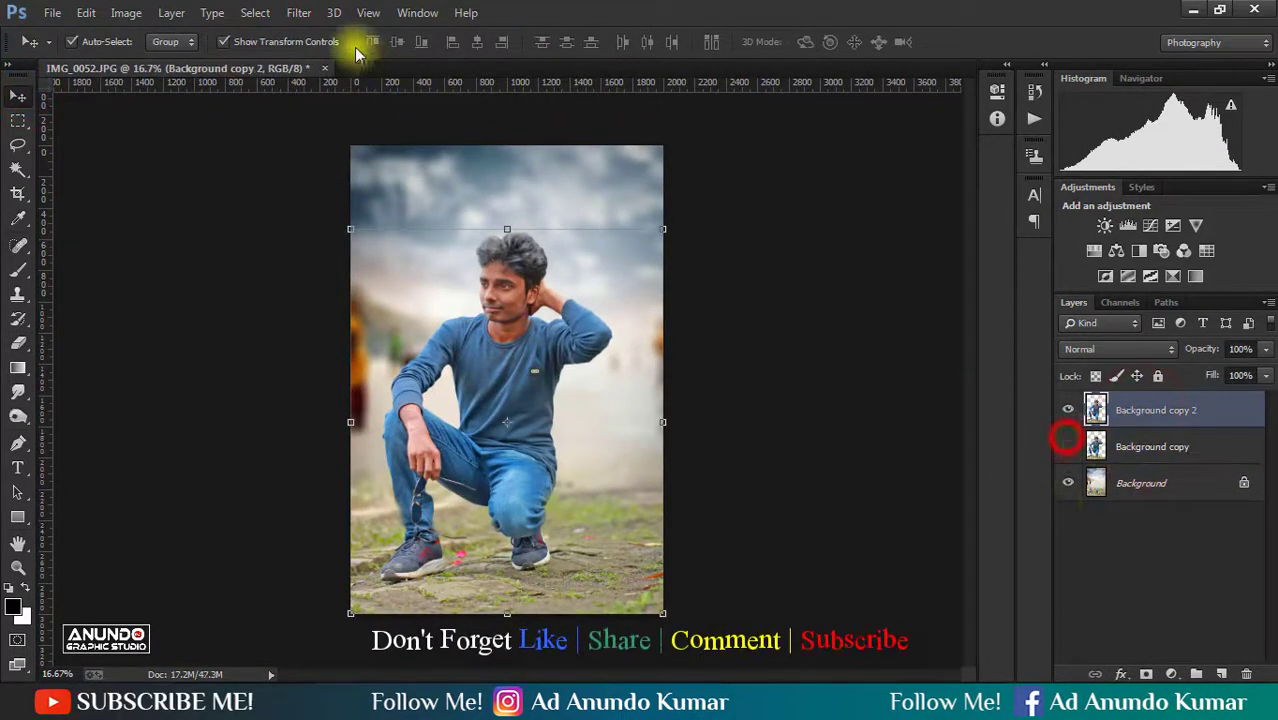
- Reshape the top and back of the hair on Background copy 2 in Liquify with a size 400 brush
left_click(299, 12)
left_click(342, 163)
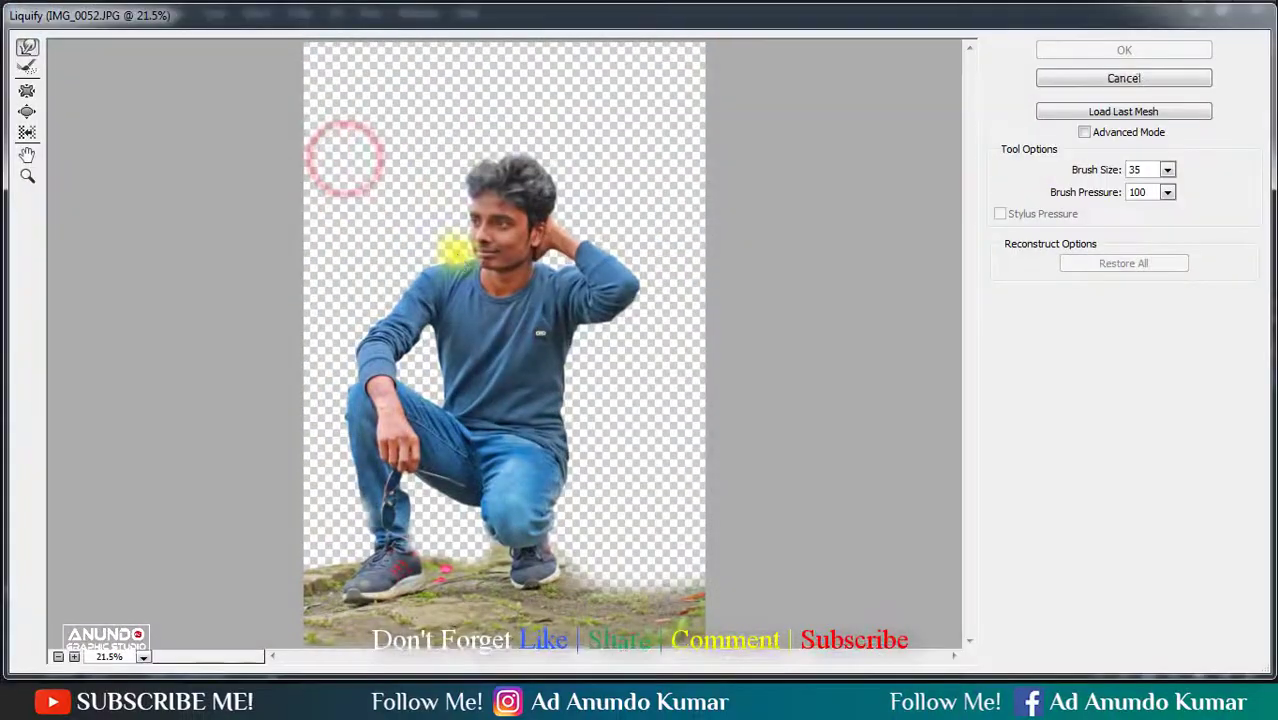
left_click_drag(721, 321, 726, 321)
left_click_drag(462, 271, 585, 325)
left_click_drag(348, 191, 850, 450)
left_click_drag(713, 466, 816, 427)
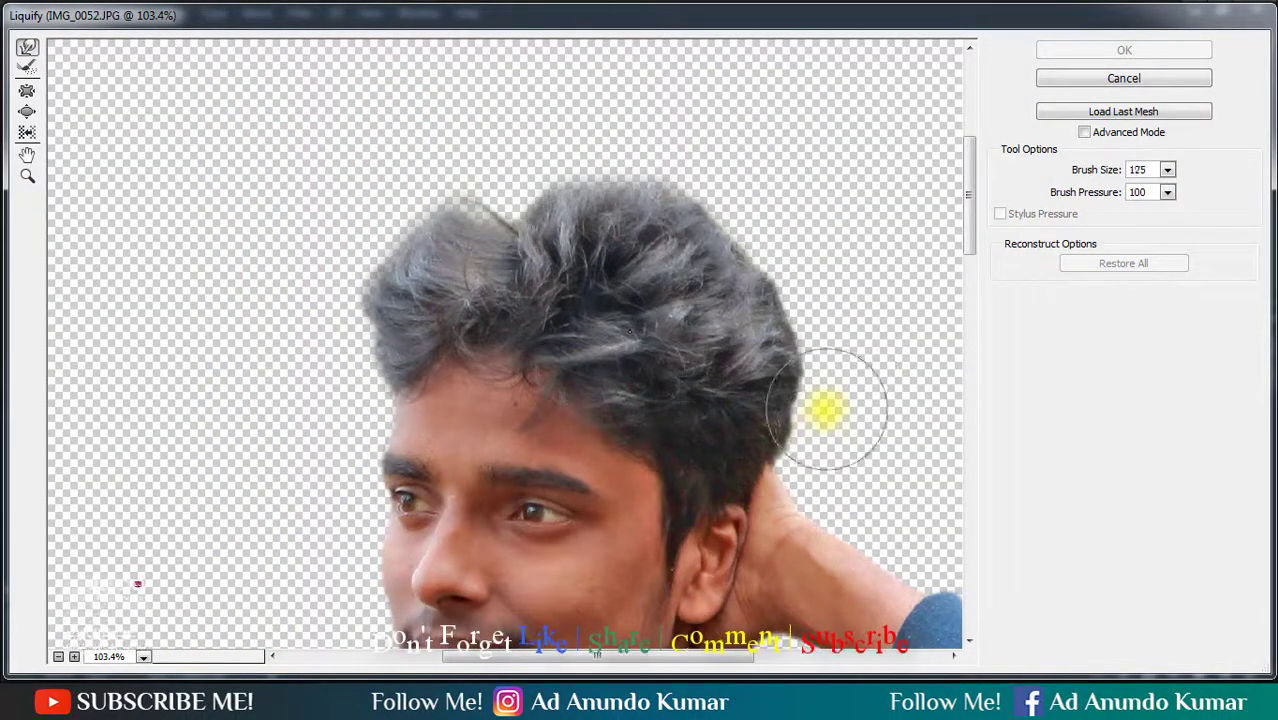
key("]")
key("]")
key("]")
left_click_drag(751, 296, 757, 291)
left_click(640, 218)
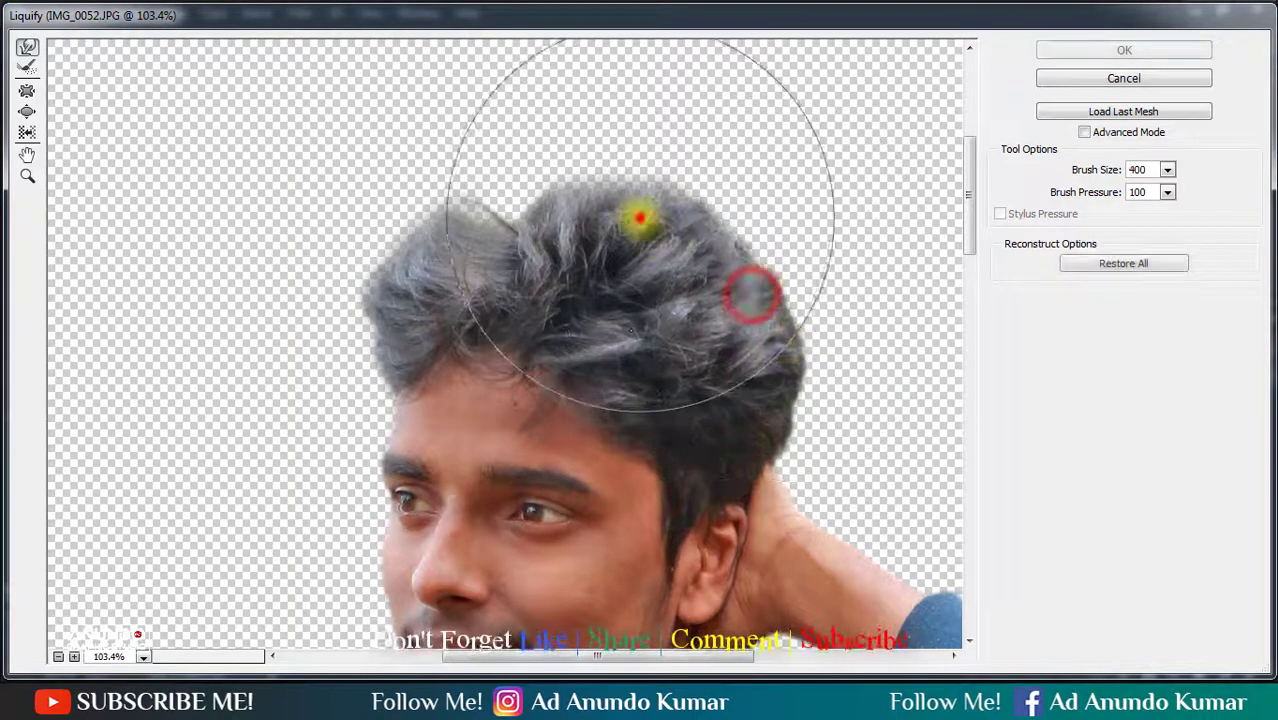
left_click(495, 197)
- Refine the hair's front contour with smaller Liquify brushes down to size 70 and apply the filter
key("[")
key("[")
key("[")
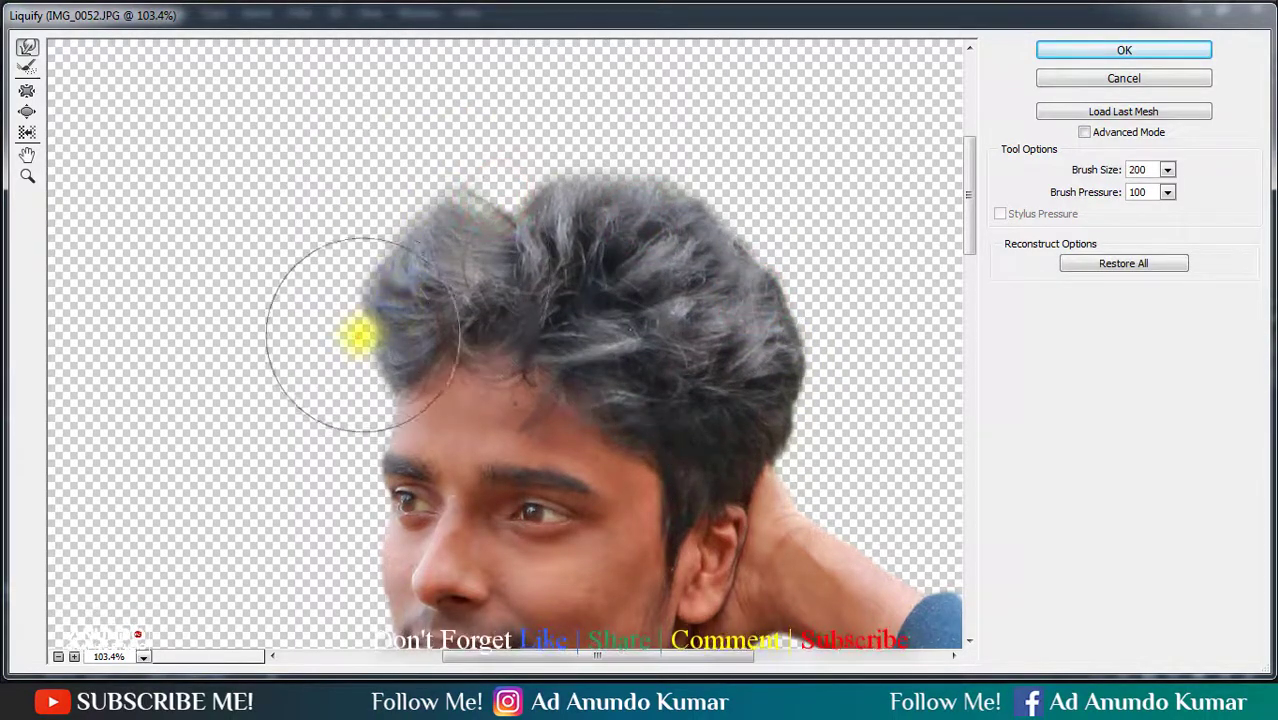
key("[")
key("[")
key("[")
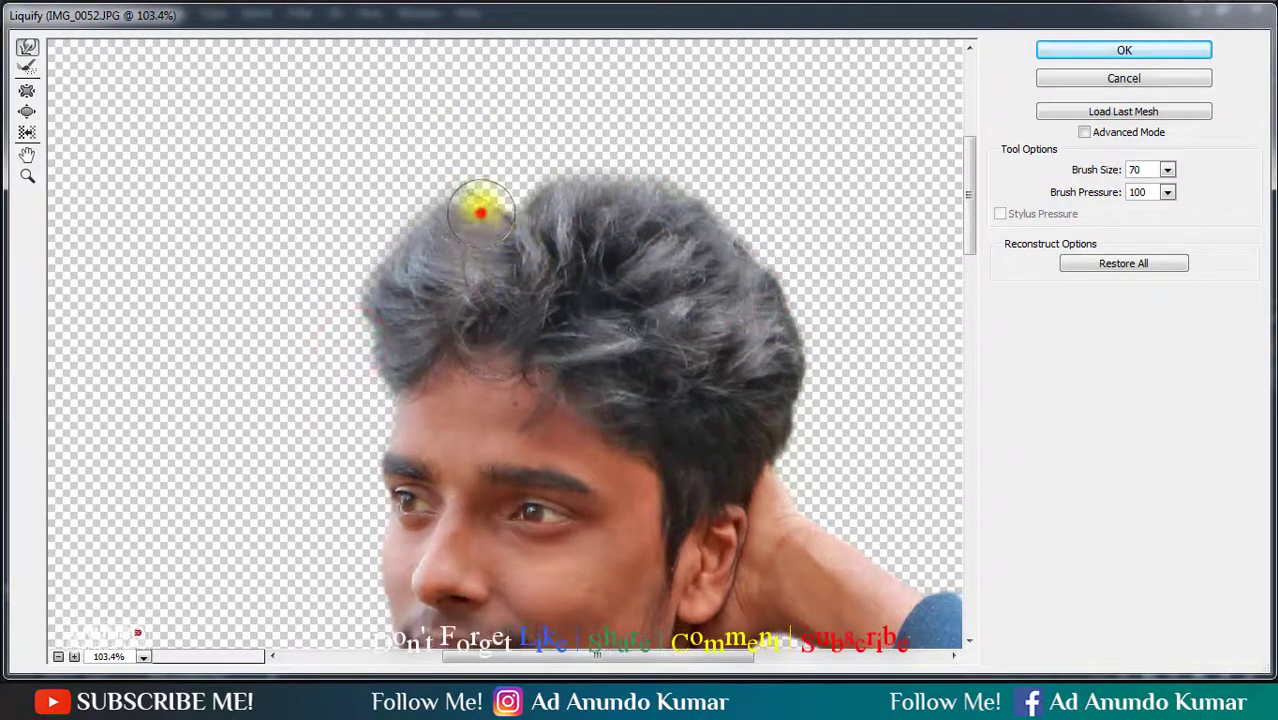
left_click(1073, 50)
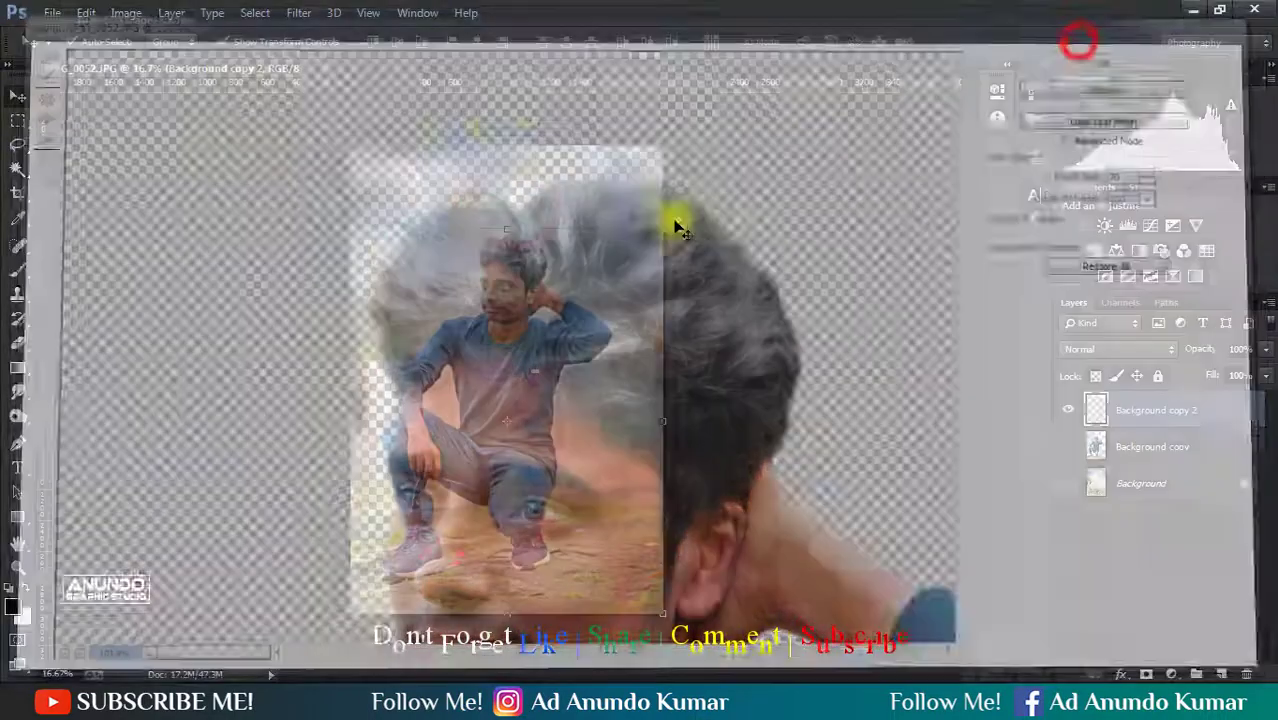
- Smudge the hair's edge outward from the forehead across the top with the Smudge tool at brush sizes 35 to 45
mouse_move(490, 228)
left_mouse_down()
mouse_move(642, 396)
mouse_move(573, 401)
left_mouse_up()
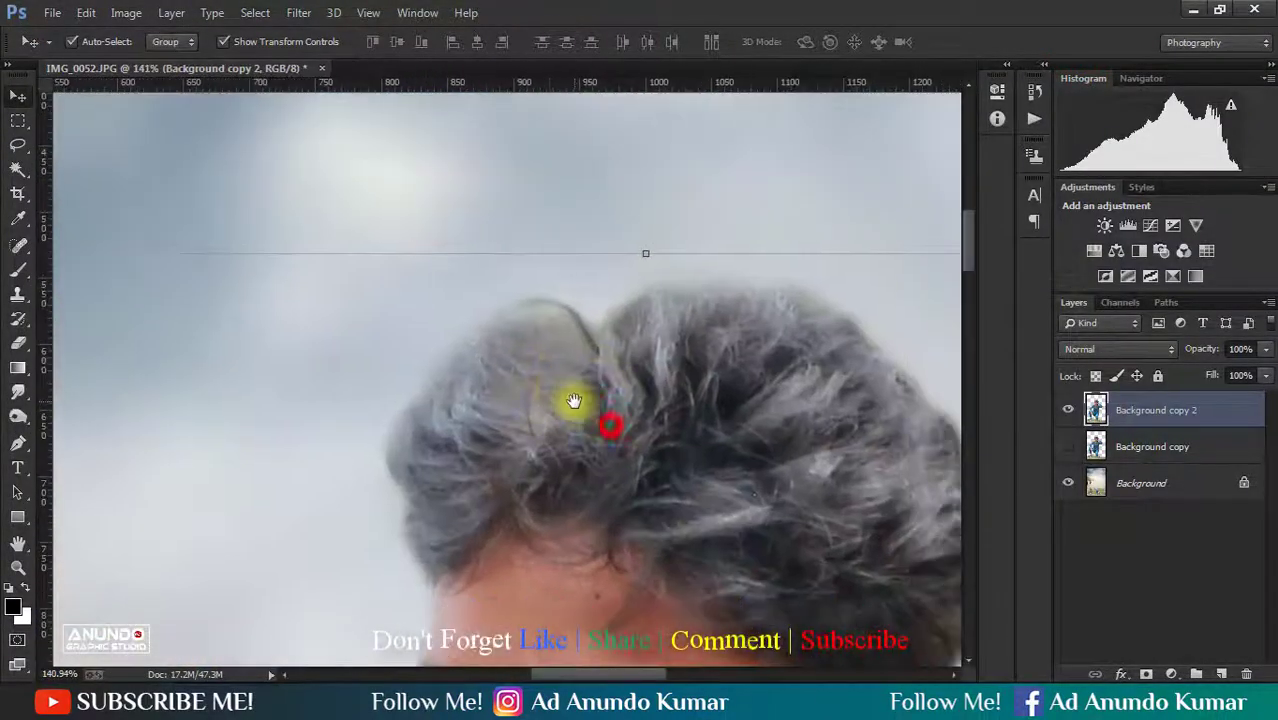
left_click(18, 392)
left_click(65, 427)
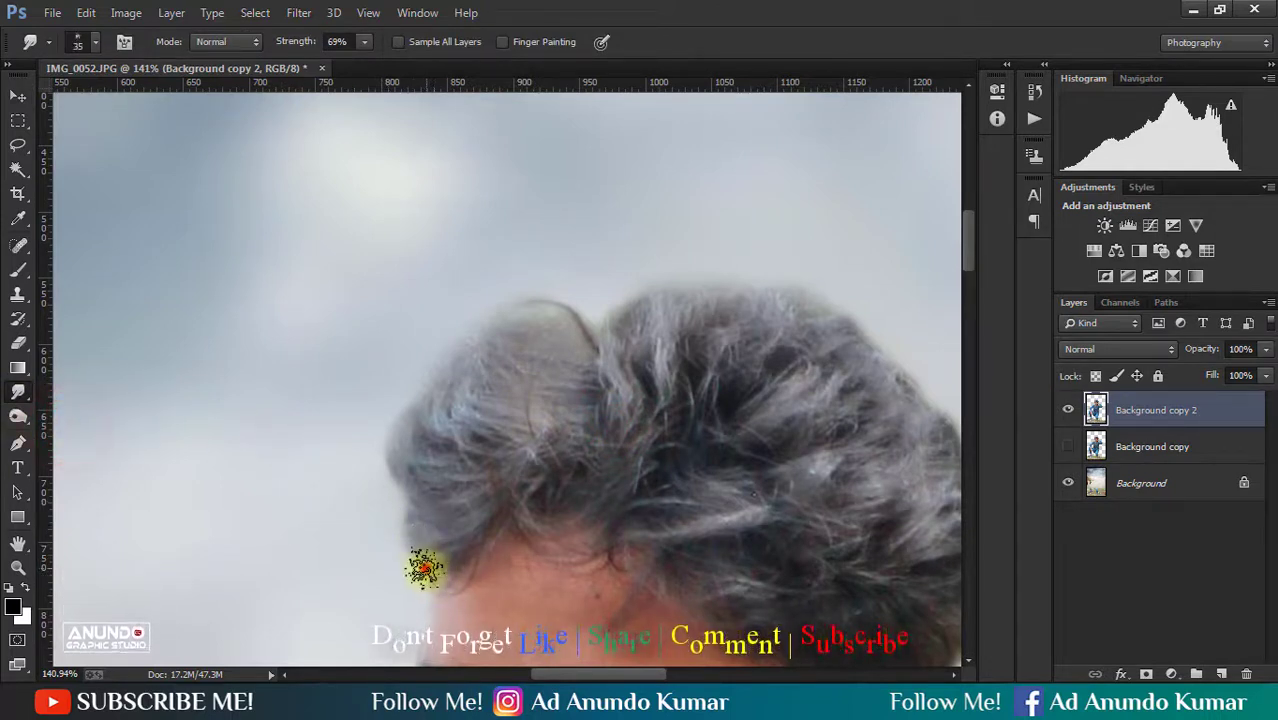
left_click_drag(426, 540, 421, 500)
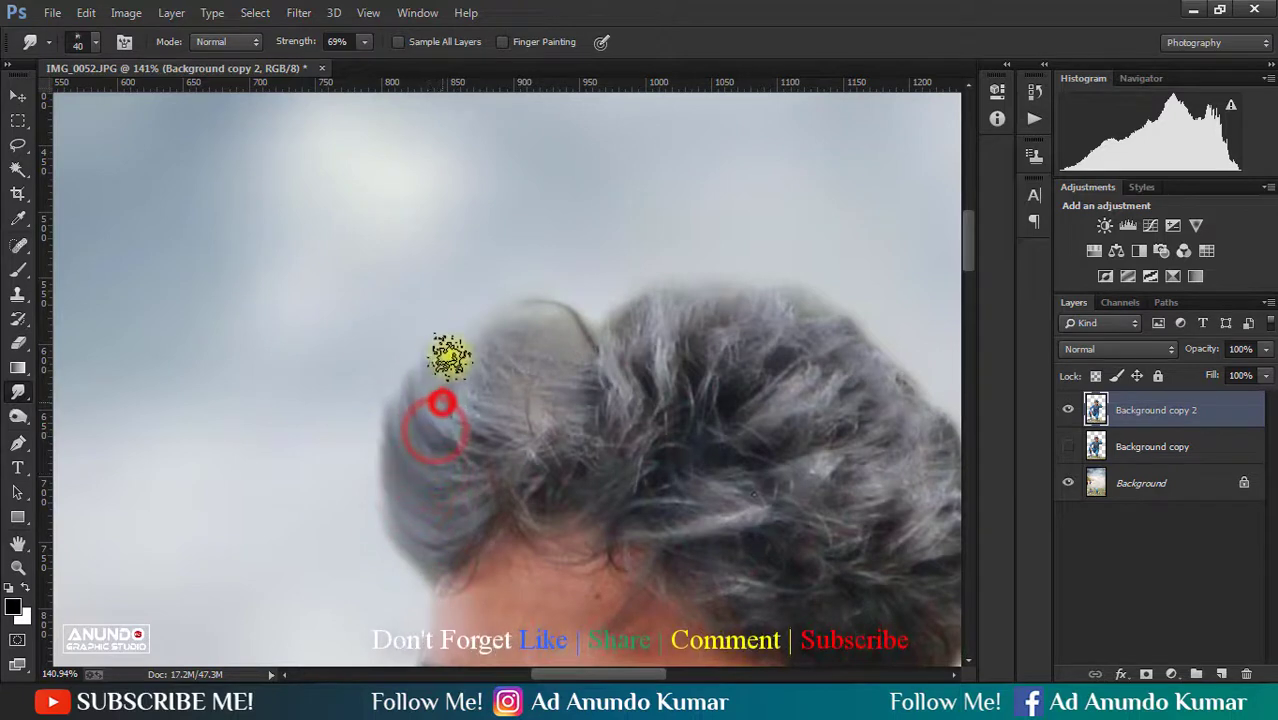
mouse_move(440, 400)
left_mouse_down()
mouse_move(451, 371)
mouse_move(545, 328)
mouse_move(639, 328)
mouse_move(685, 300)
mouse_move(770, 294)
left_mouse_up()
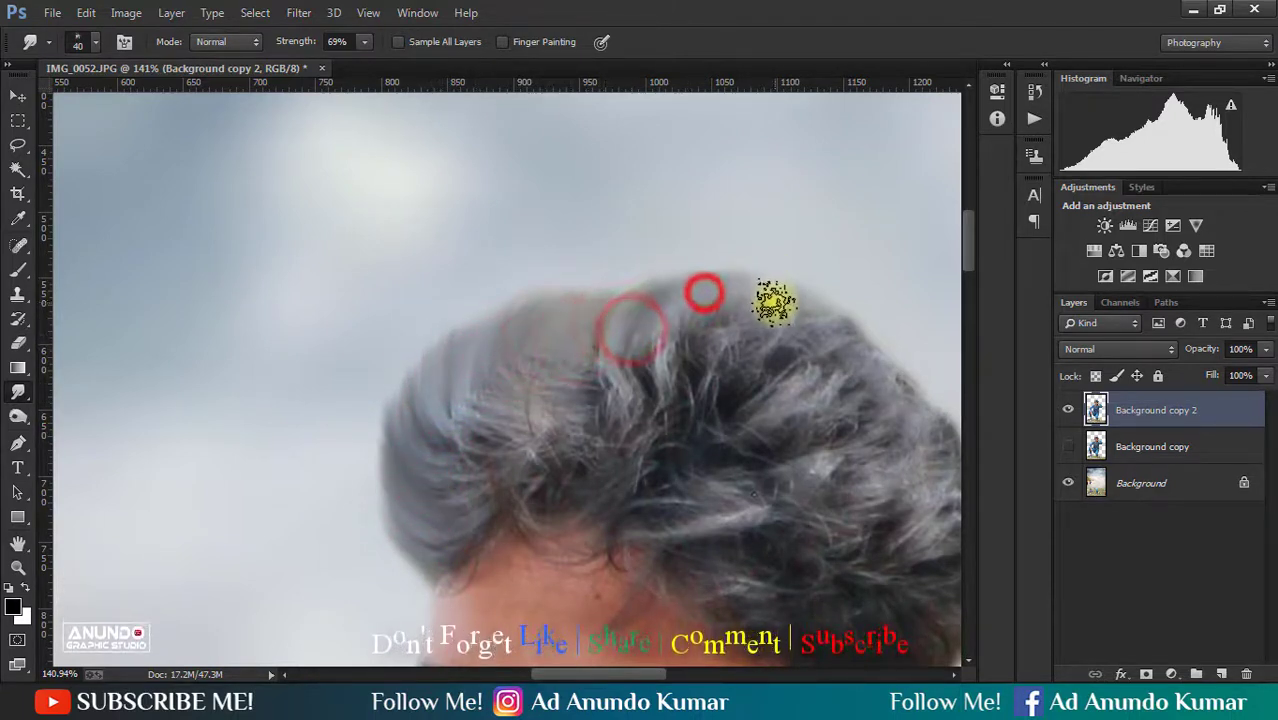
mouse_move(703, 318)
left_mouse_down()
mouse_move(555, 303)
mouse_move(596, 291)
mouse_move(609, 302)
left_mouse_up()
left_click_drag(680, 325, 722, 334)
left_click_drag(733, 322, 764, 336)
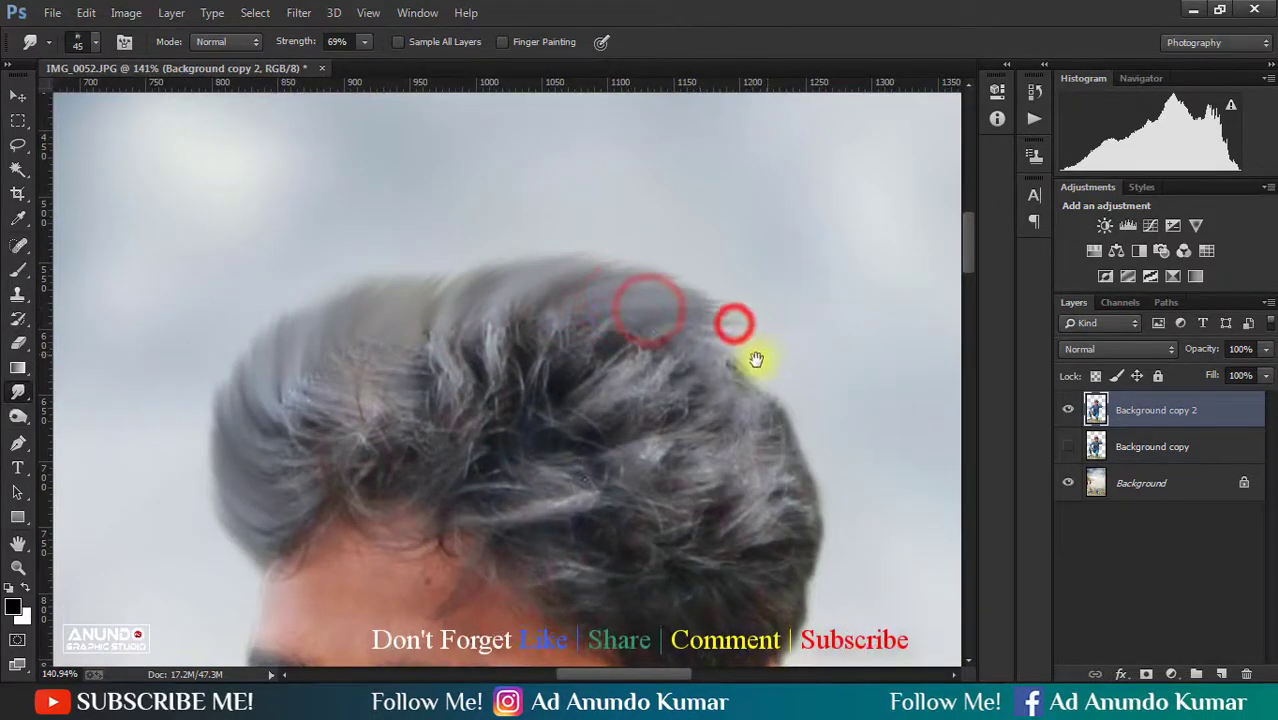
- Smudge the back edge of the hair down toward the raised hand to form smooth outward strands
mouse_move(696, 362)
left_mouse_down()
mouse_move(560, 303)
mouse_move(653, 320)
left_mouse_up()
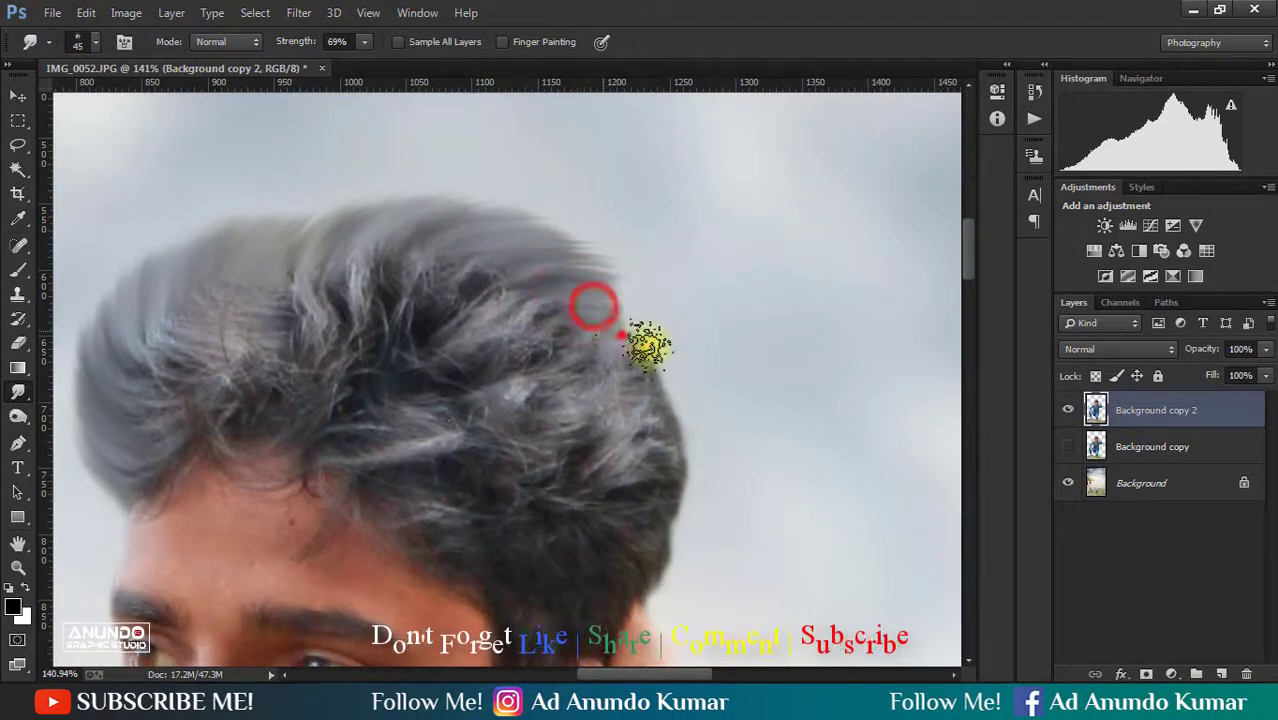
left_click_drag(648, 346, 661, 355)
left_click_drag(656, 376, 697, 412)
left_click_drag(674, 432, 616, 331)
left_click_drag(582, 282, 627, 344)
mouse_move(602, 329)
left_mouse_down()
mouse_move(633, 379)
mouse_move(600, 374)
mouse_move(620, 430)
left_mouse_up()
left_click_drag(506, 369, 609, 508)
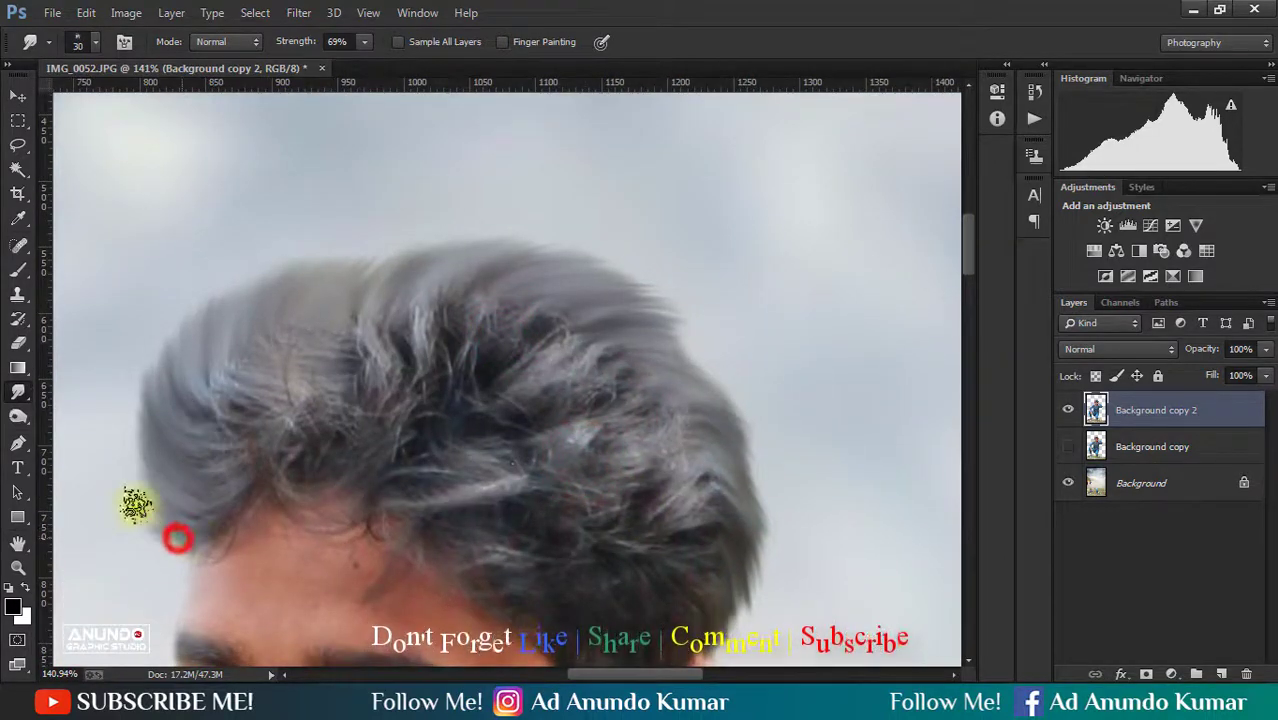
- Pull finer strands out of the front and top hair edges with the Smudge tool at brush sizes 30 to 35
left_click_drag(131, 470, 127, 446)
left_click_drag(136, 447, 127, 393)
mouse_move(147, 418)
left_mouse_down()
mouse_move(134, 360)
mouse_move(174, 302)
mouse_move(251, 262)
mouse_move(378, 262)
mouse_move(460, 238)
left_mouse_up()
left_click_drag(488, 285, 382, 249)
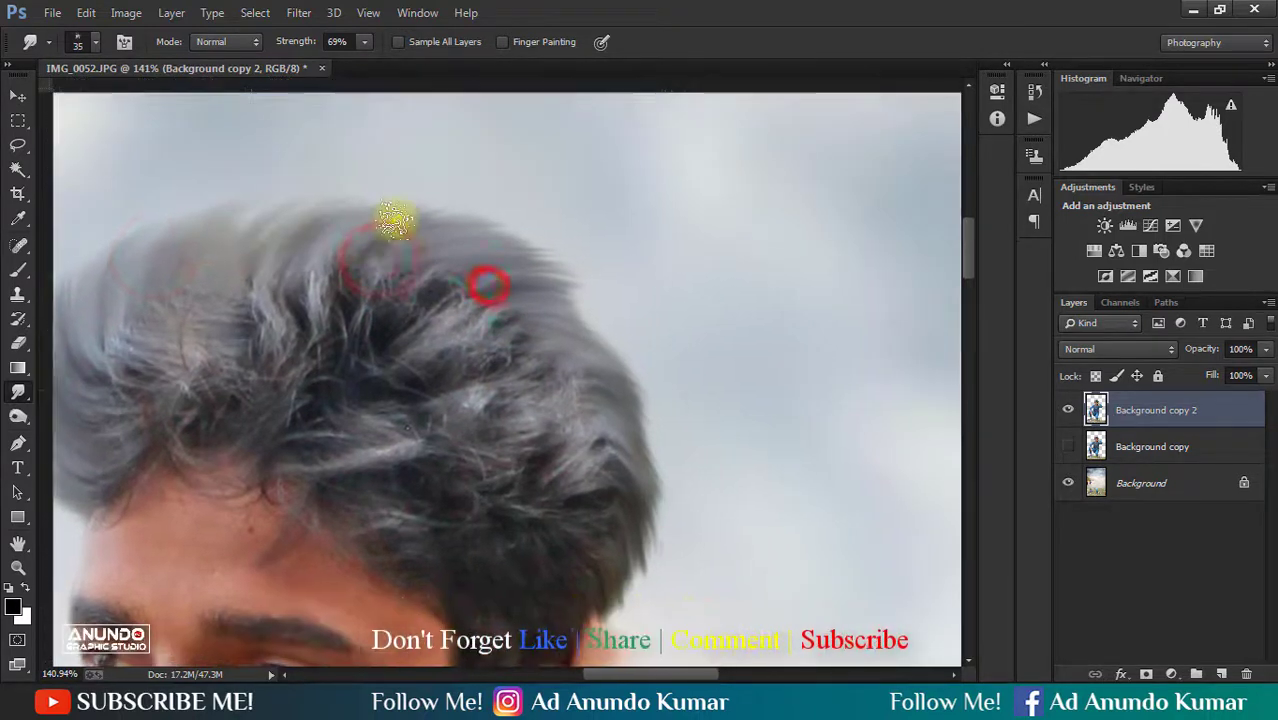
mouse_move(419, 201)
left_mouse_down()
mouse_move(476, 200)
mouse_move(549, 248)
left_mouse_up()
left_click_drag(503, 213, 546, 235)
mouse_move(528, 247)
left_mouse_down()
mouse_move(599, 302)
mouse_move(607, 331)
mouse_move(597, 220)
mouse_move(628, 282)
mouse_move(641, 360)
mouse_move(614, 296)
left_mouse_up()
- Reopen Liquify on Background copy 2 and nudge the hair's outer contour into shape with an enlarged brush
scroll(596, 324, "down", 5)
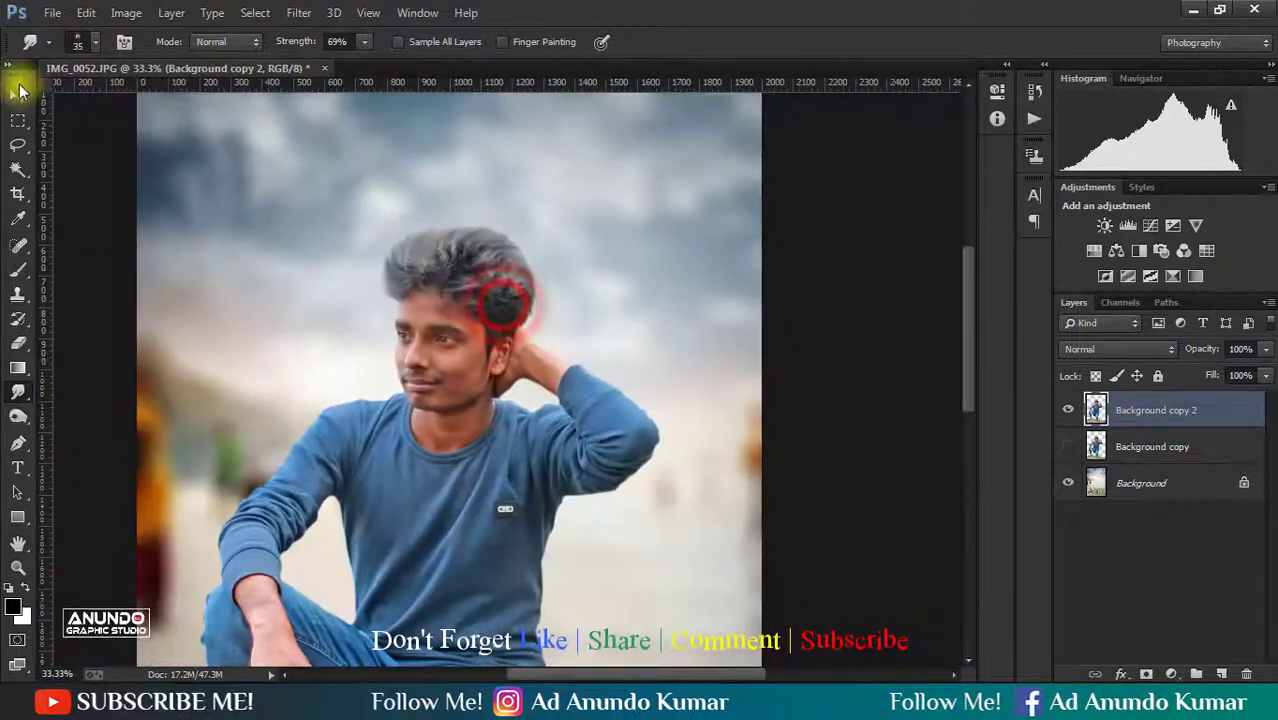
left_click(18, 93)
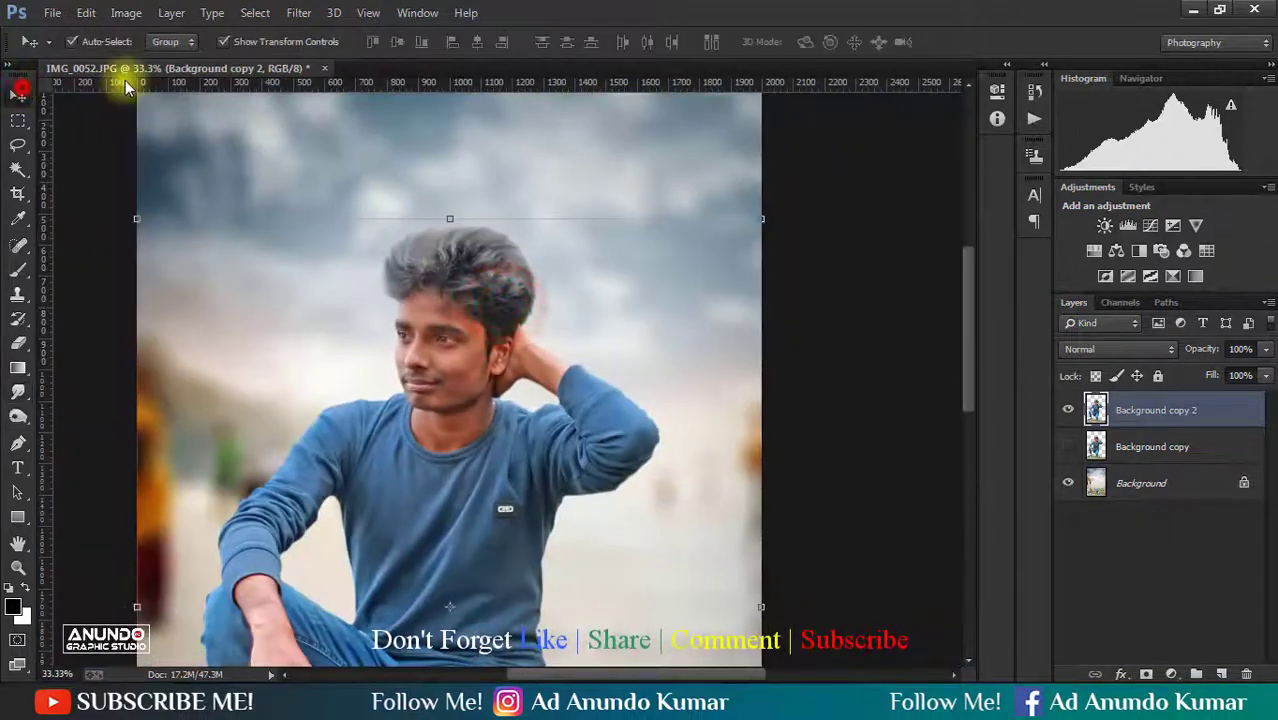
left_click(300, 12)
left_click(322, 150)
left_click_drag(401, 141, 685, 268)
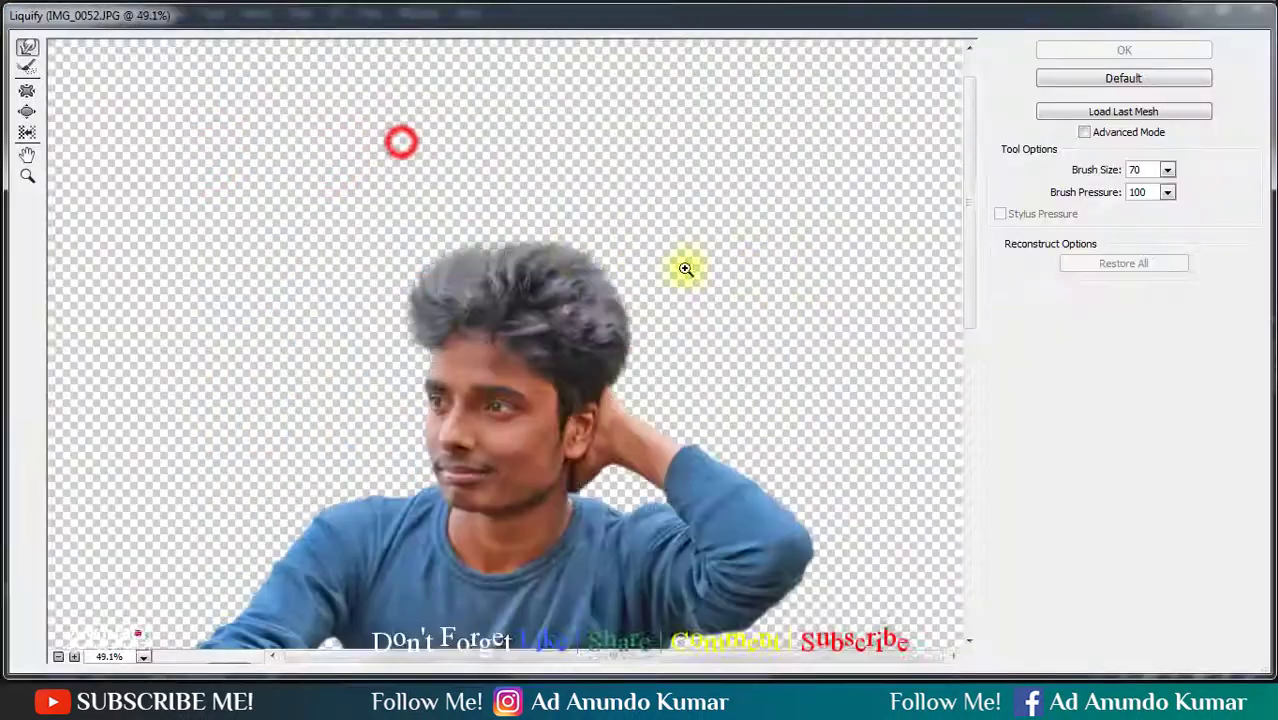
left_click_drag(340, 178, 748, 432)
left_click_drag(643, 436, 667, 360)
key("bracketright")
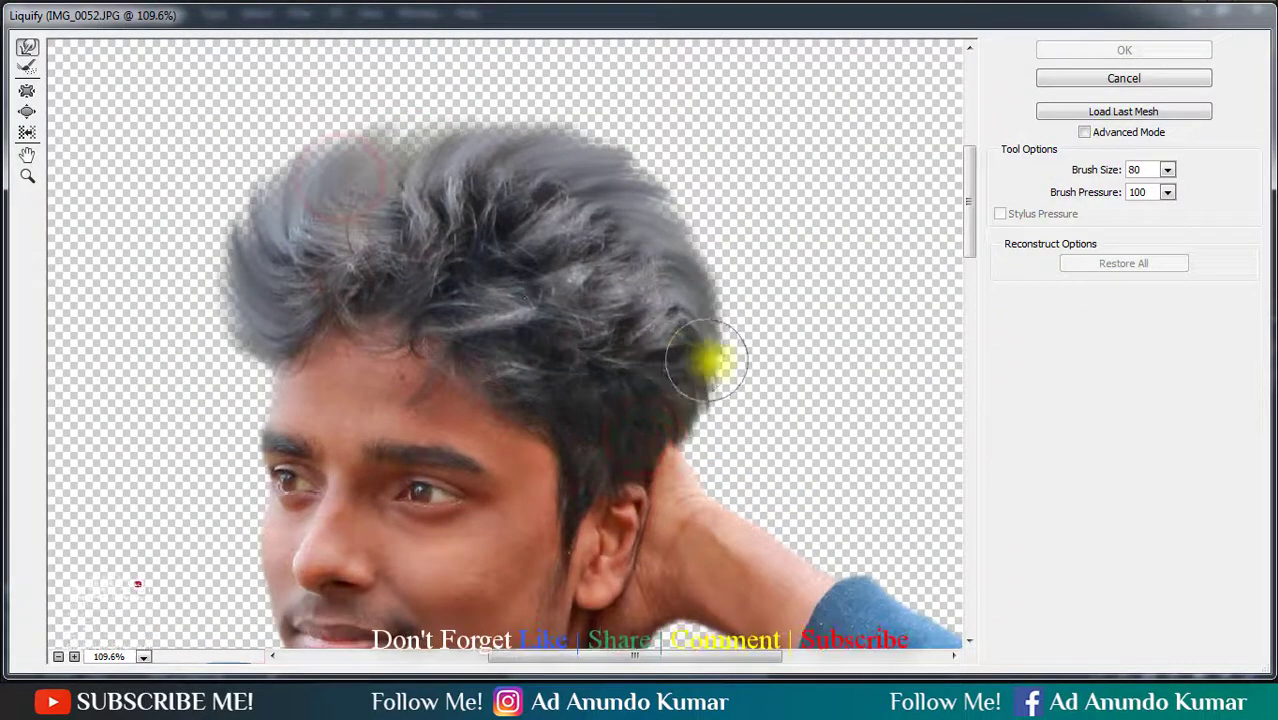
key("bracketright")
key("bracketright")
key("bracketleft")
key("bracketleft")
key("bracketright")
mouse_move(734, 291)
left_mouse_down()
mouse_move(676, 197)
mouse_move(502, 128)
mouse_move(352, 135)
mouse_move(248, 165)
mouse_move(253, 181)
left_mouse_up()
- Push the hair's back edge above the raised hand inward in Liquify with a brush of about 175
key("bracketleft")
- Reshape the forehead hairline and inner top hair in Liquify at brush size 125, and apply the filter
key("bracketleft")
key("bracketleft")
key("bracketleft")
left_click_drag(761, 393, 750, 422)
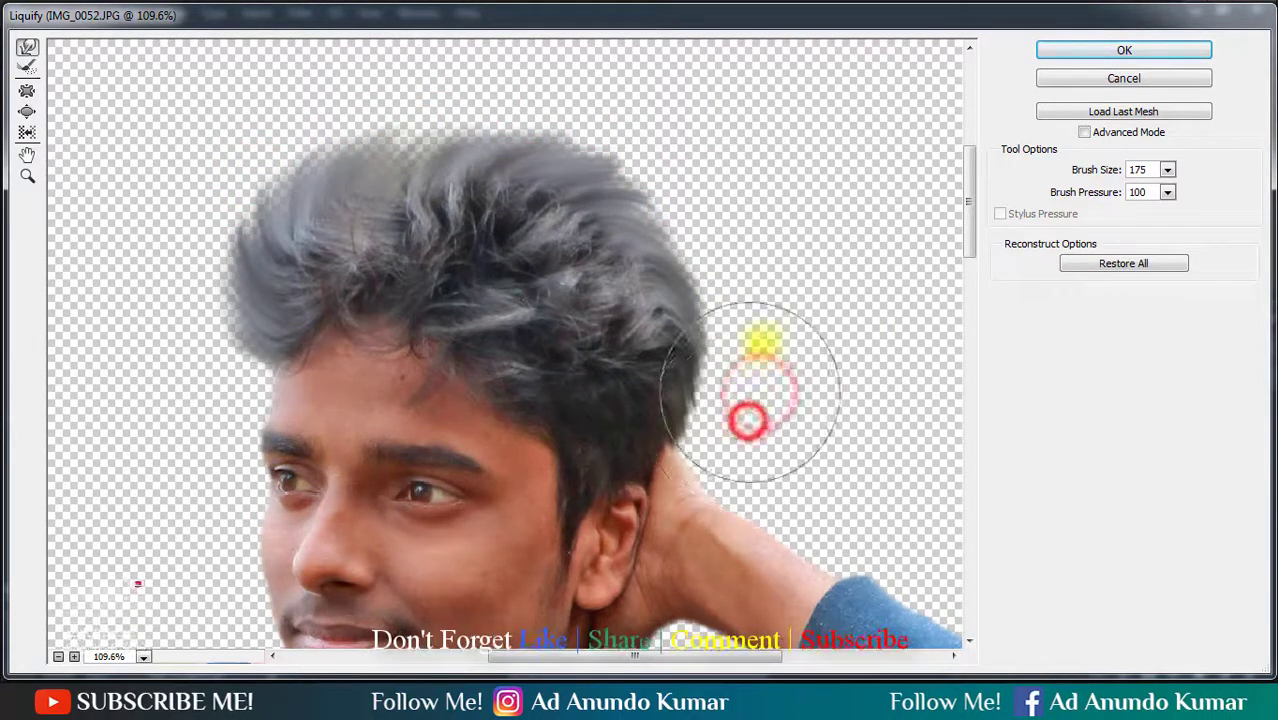
key("bracketright")
left_click_drag(760, 318, 760, 318)
key("bracketleft")
key("bracketleft")
key("bracketleft")
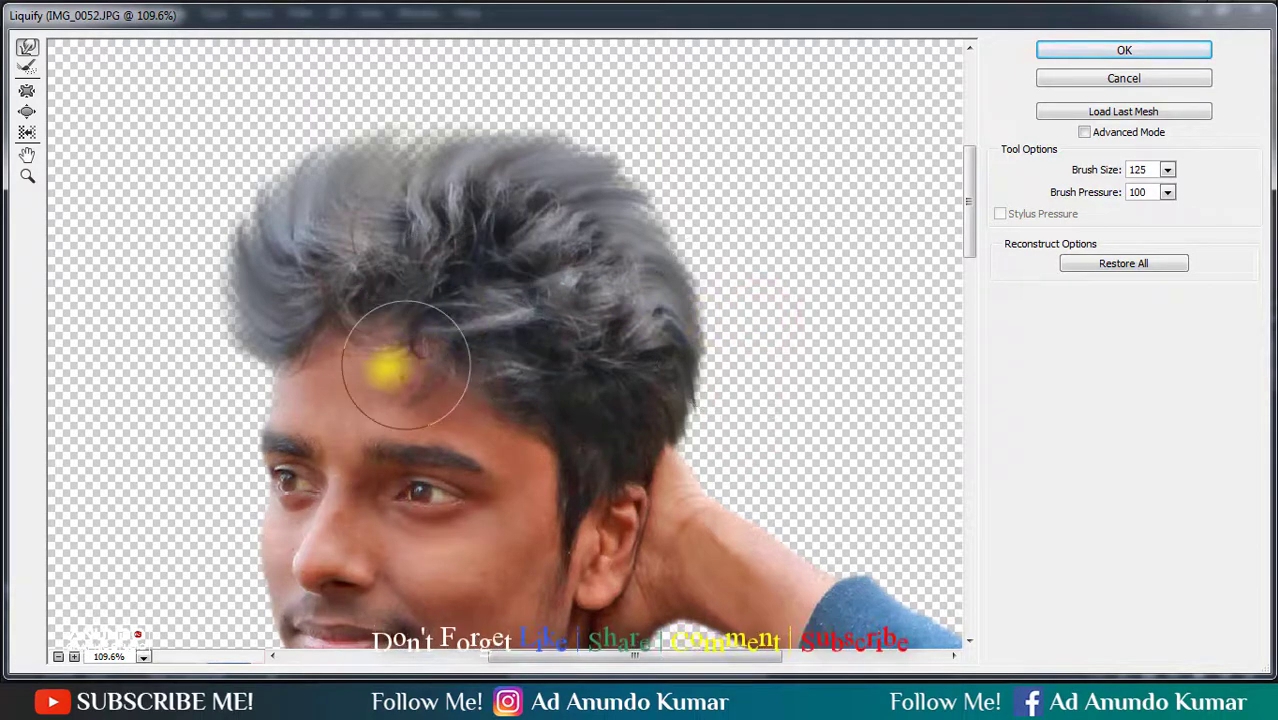
left_click_drag(350, 350, 488, 362)
mouse_move(485, 240)
left_mouse_down()
mouse_move(516, 220)
mouse_move(535, 240)
left_mouse_up()
key("Return")
- Smudge the inner hair strands from front to back with the Smudge tool at brush sizes 40 to 60
left_click(460, 358, "alt")
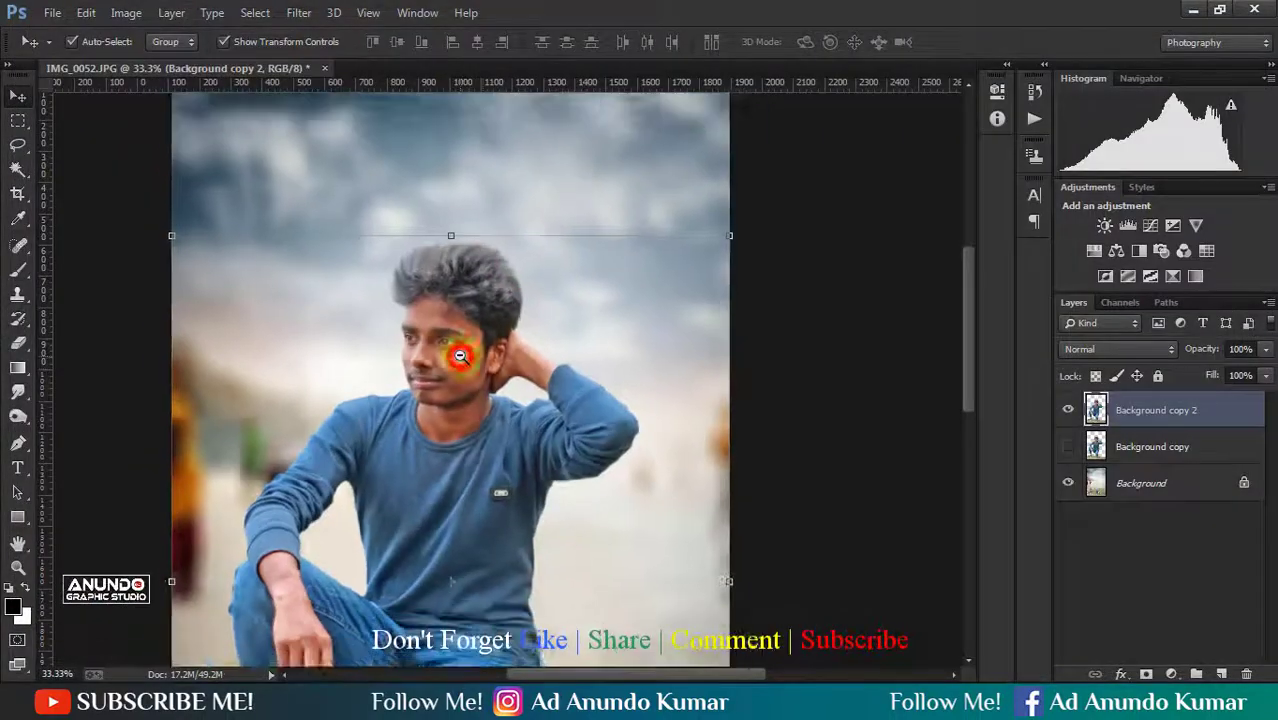
left_click(460, 358, "alt")
left_click(748, 367)
left_click(525, 236, "ctrl")
left_click_drag(596, 313, 676, 386)
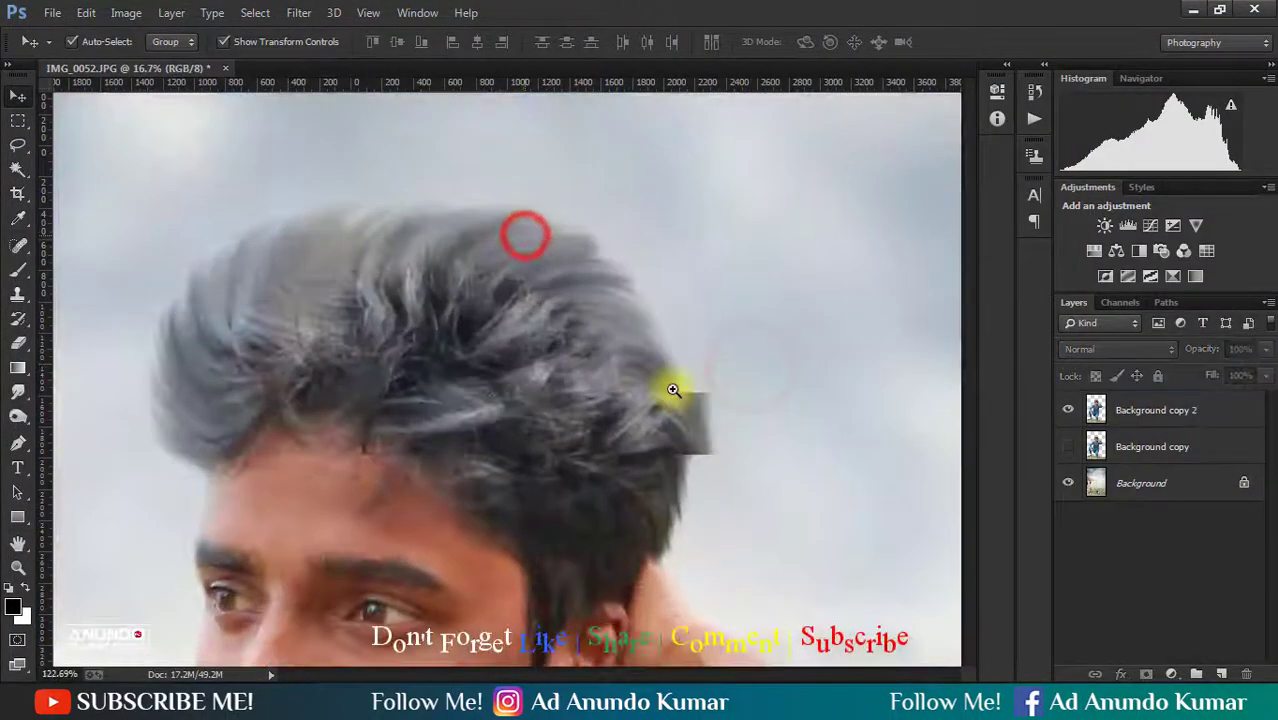
left_click(490, 380)
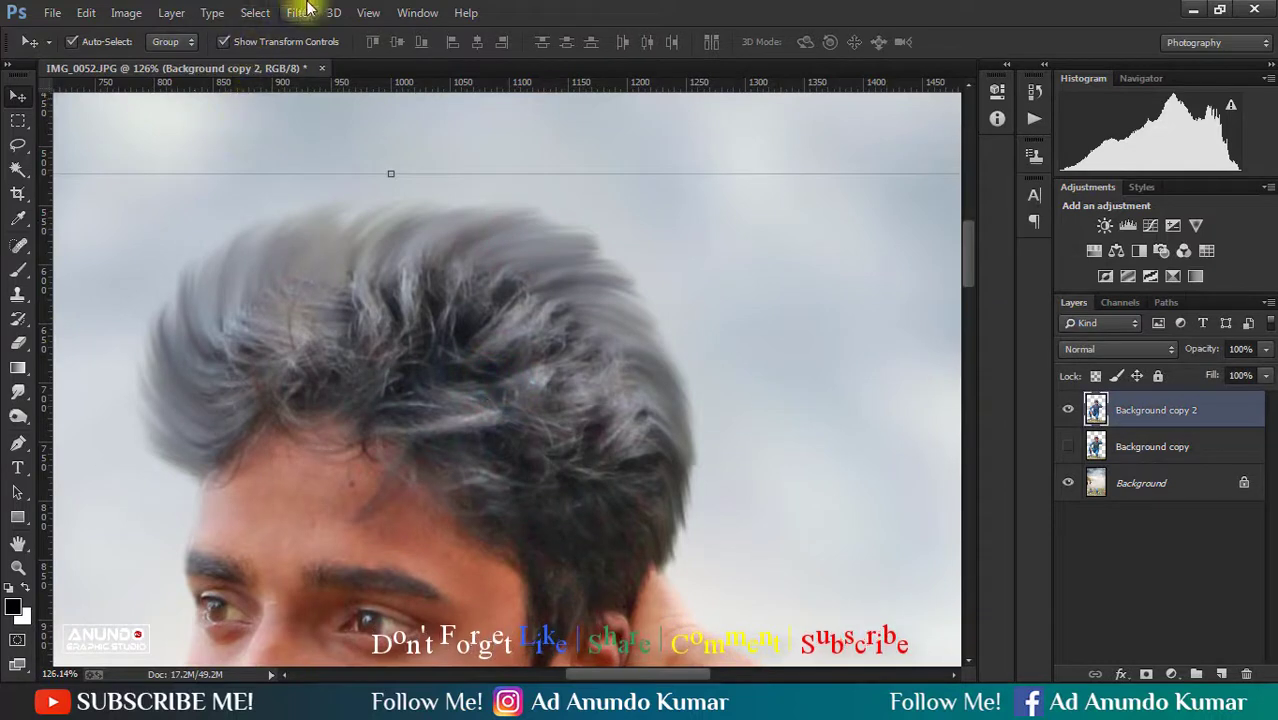
left_click(18, 392)
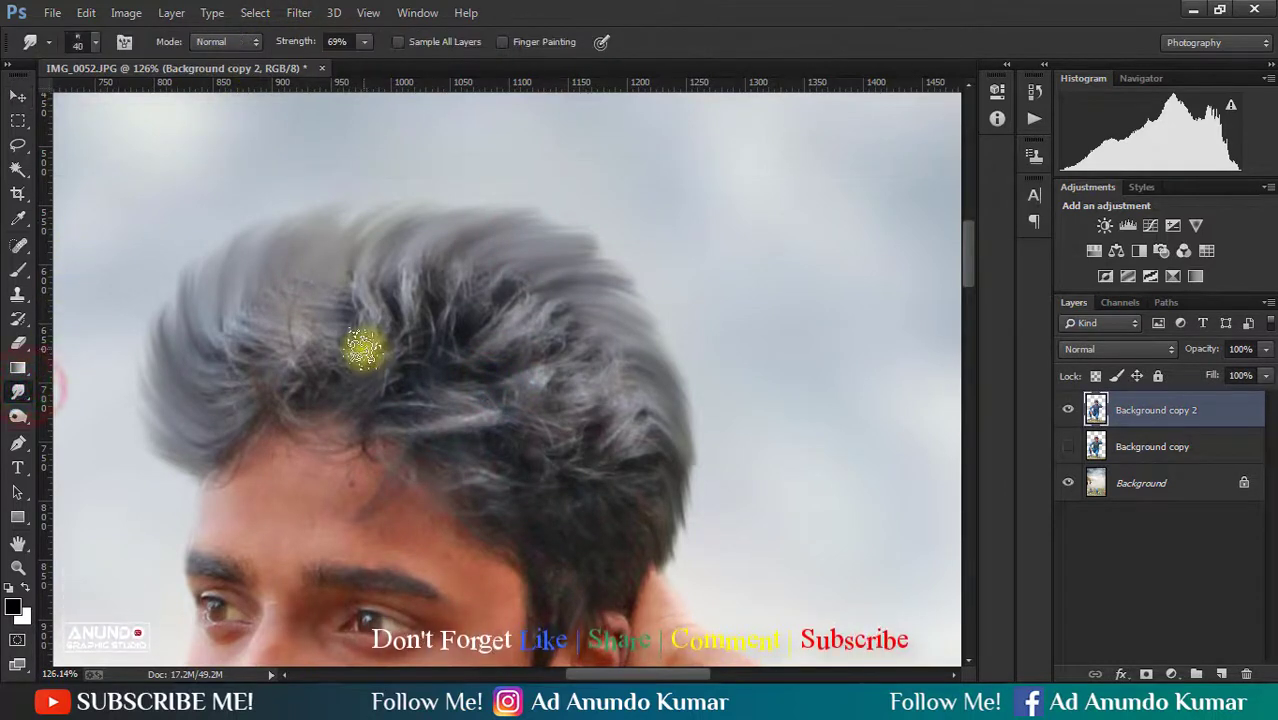
left_click_drag(468, 285, 588, 363)
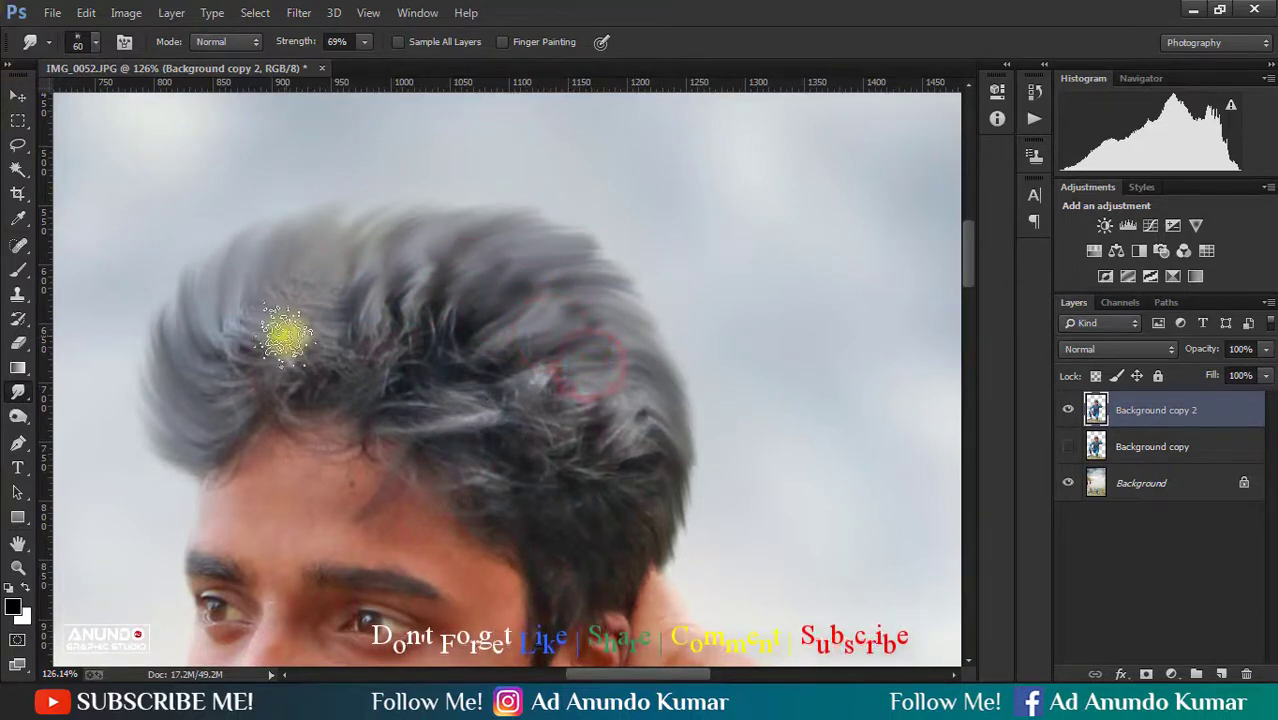
mouse_move(321, 290)
left_mouse_down()
mouse_move(457, 314)
mouse_move(488, 352)
left_mouse_up()
- Reopen Liquify on Background copy 2 and nudge the front hair contour inward with a size 300 brush
left_click(298, 12)
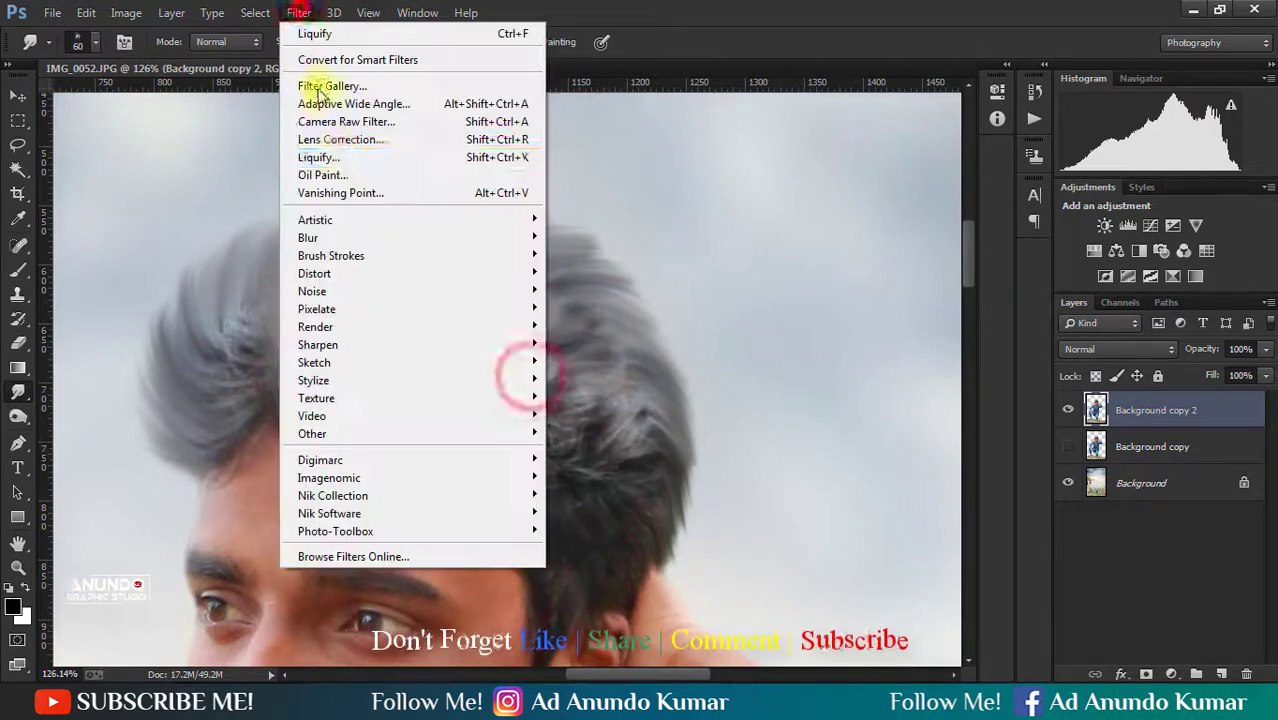
left_click(337, 150)
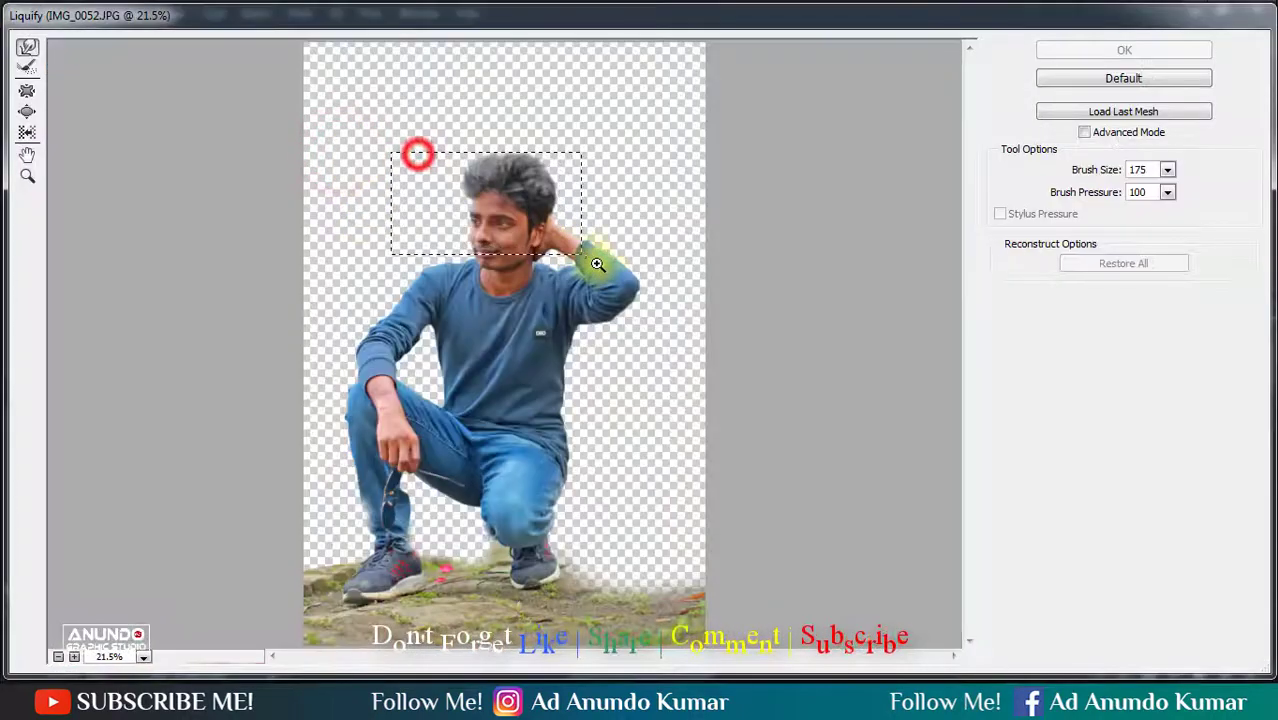
left_click_drag(597, 264, 610, 234)
key("bracketright")
key("bracketright")
key("bracketright")
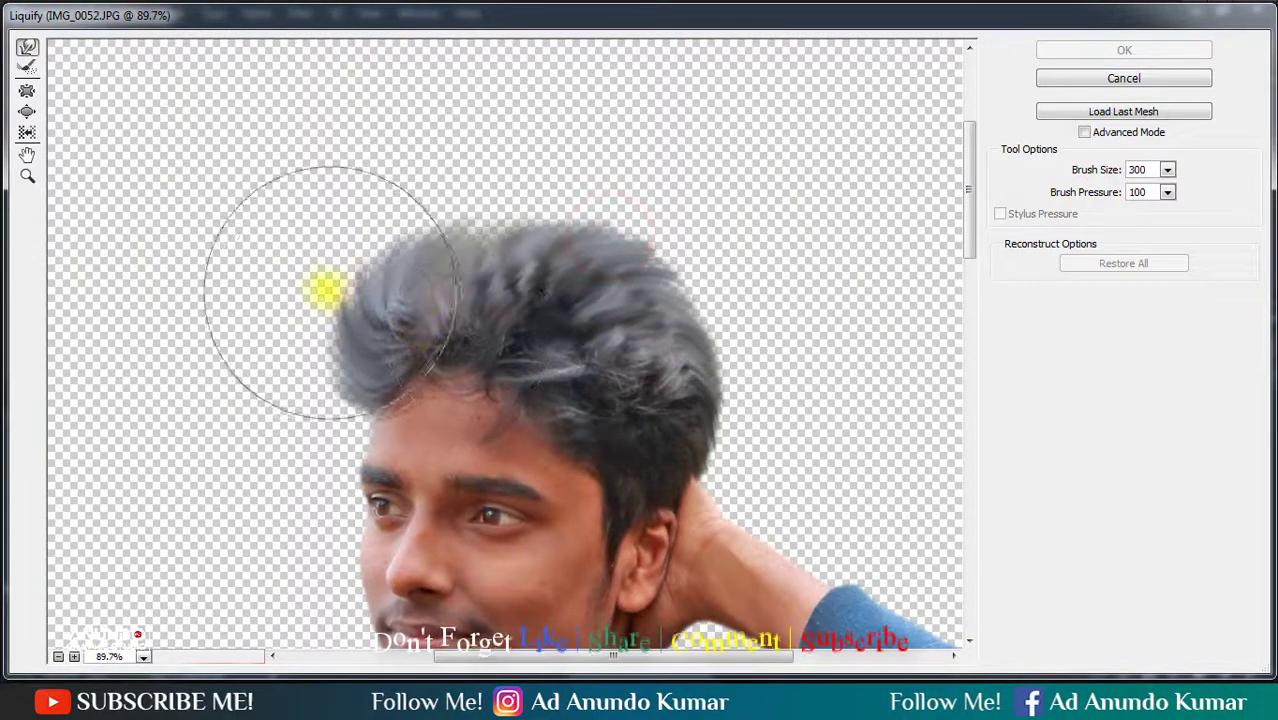
left_click_drag(326, 291, 331, 288)
left_click(378, 213)
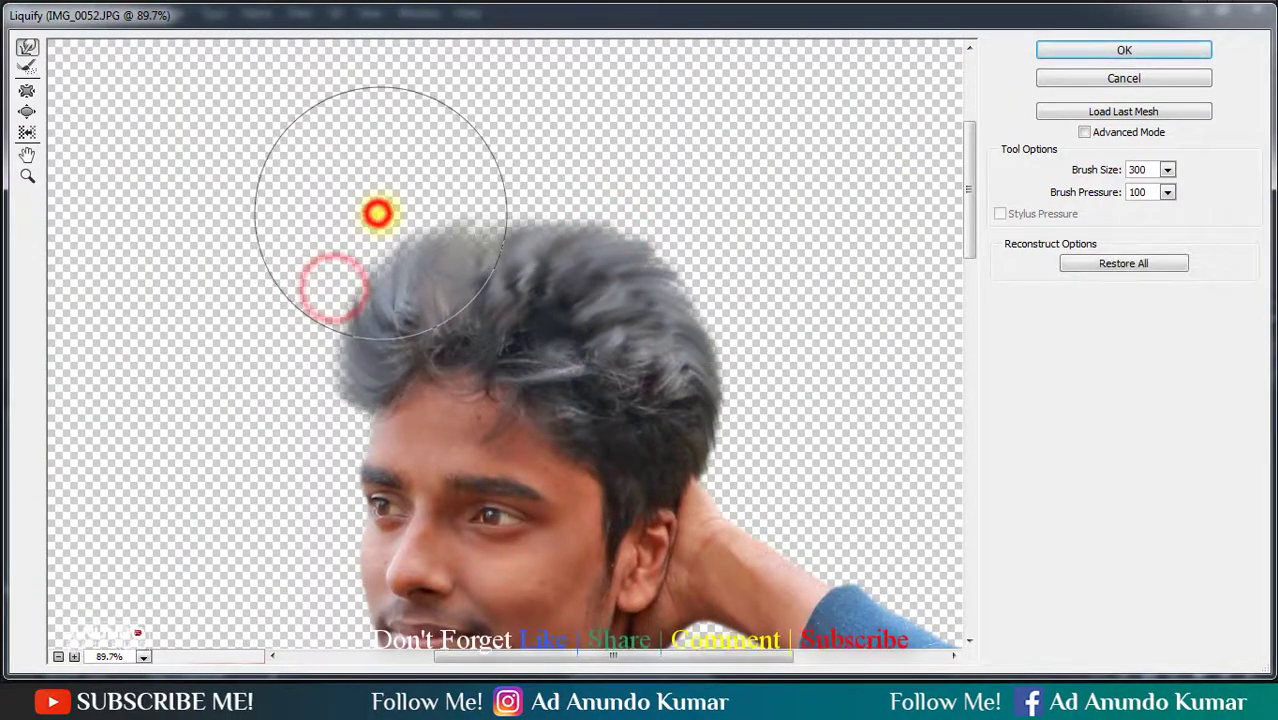
left_click_drag(428, 194, 433, 202)
- Smooth the hair's top and back contour inward with the size 300 Liquify brush, touch up the front, and apply the filter
left_click_drag(583, 196, 581, 205)
left_click_drag(672, 219, 666, 228)
left_click_drag(752, 281, 744, 287)
left_click_drag(772, 339, 763, 337)
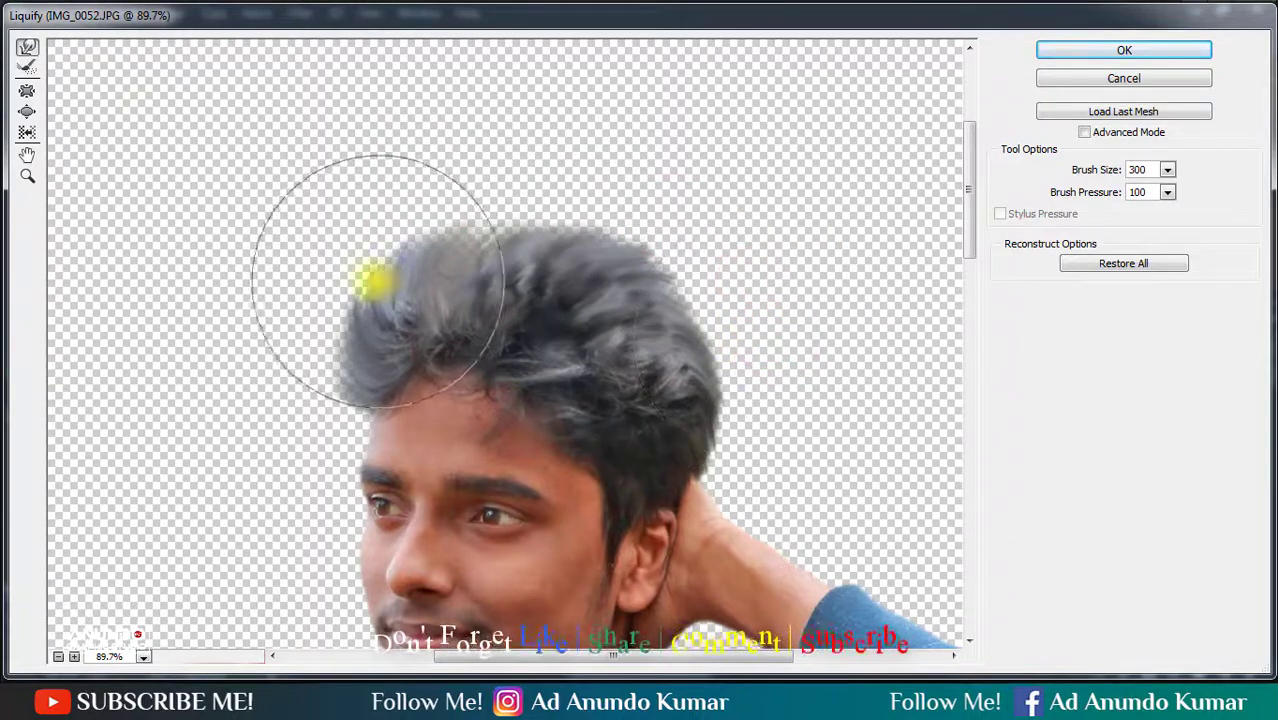
left_click(371, 280)
left_click(448, 234)
key("Return")
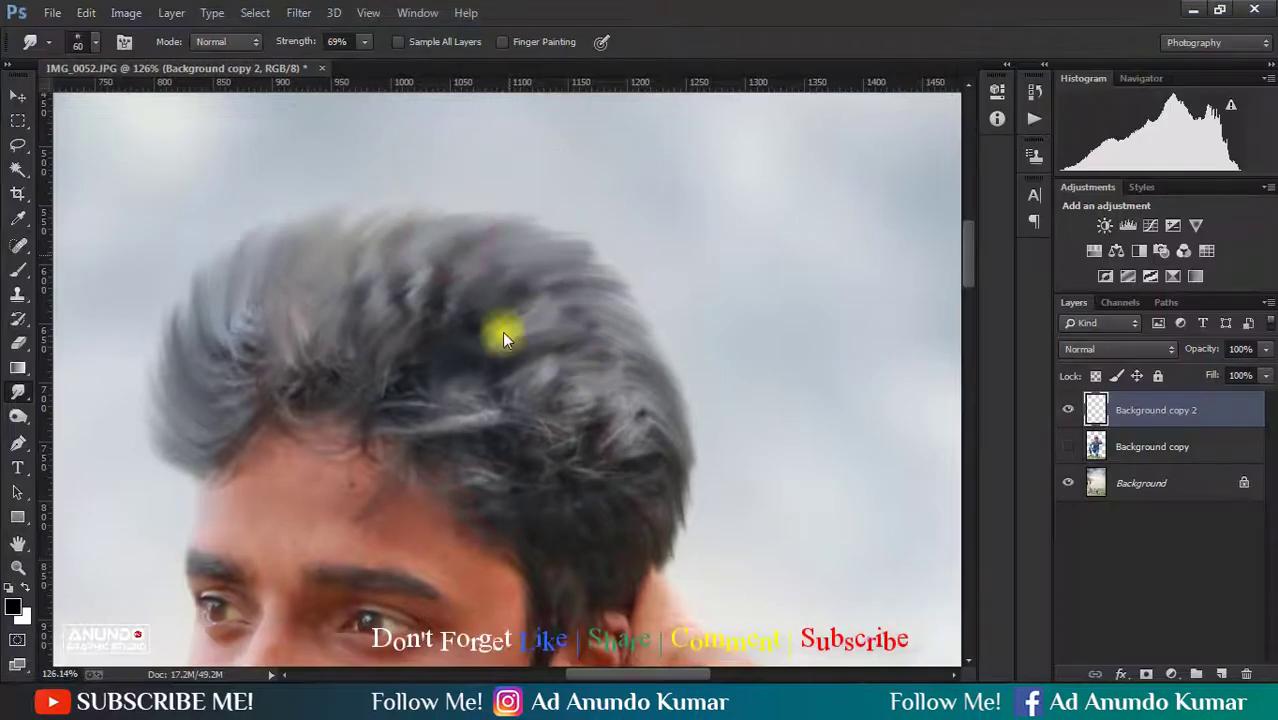
- Show the Background copy layer and merge it with Background copy 2
left_click(465, 323, "alt")
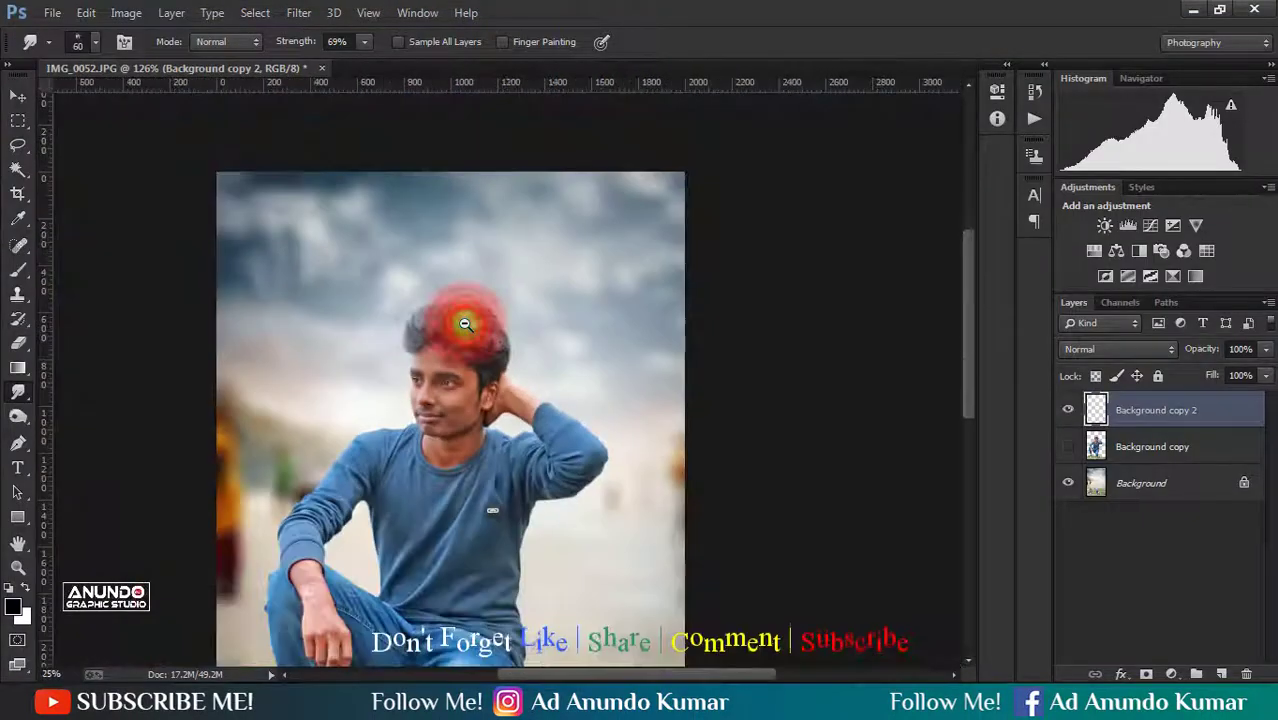
left_click(465, 324, "alt")
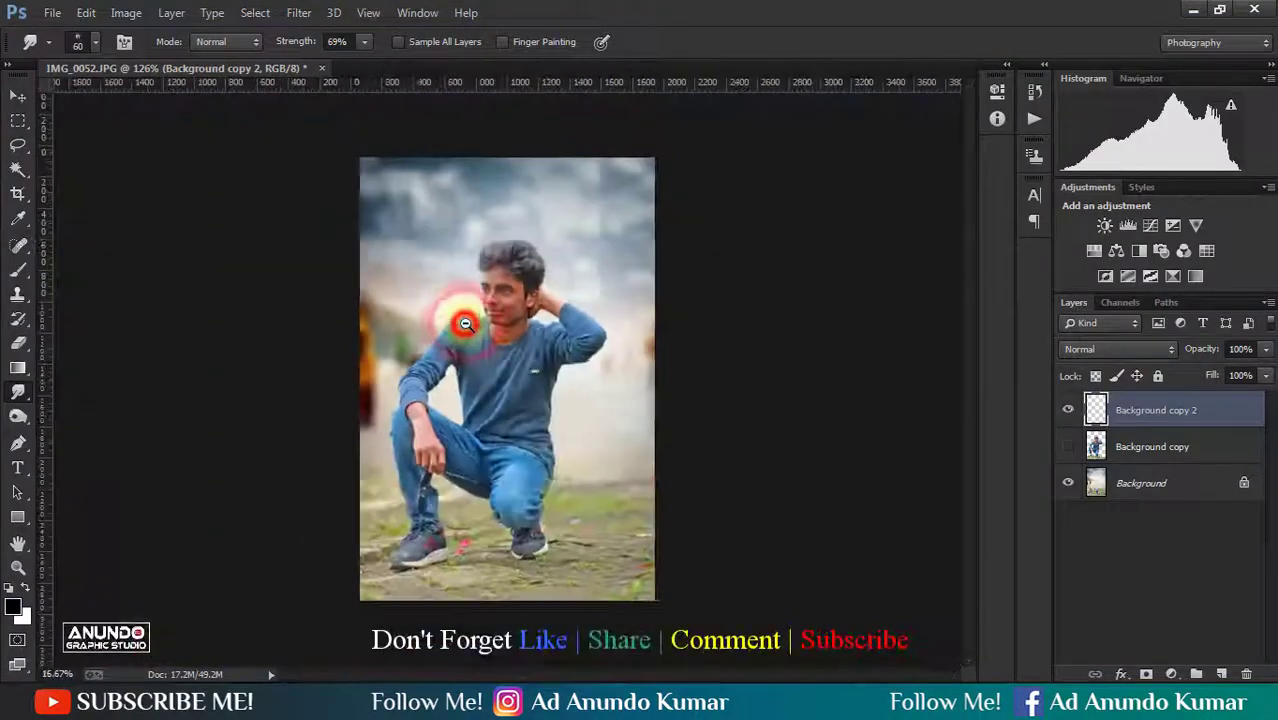
left_click(465, 323, "alt")
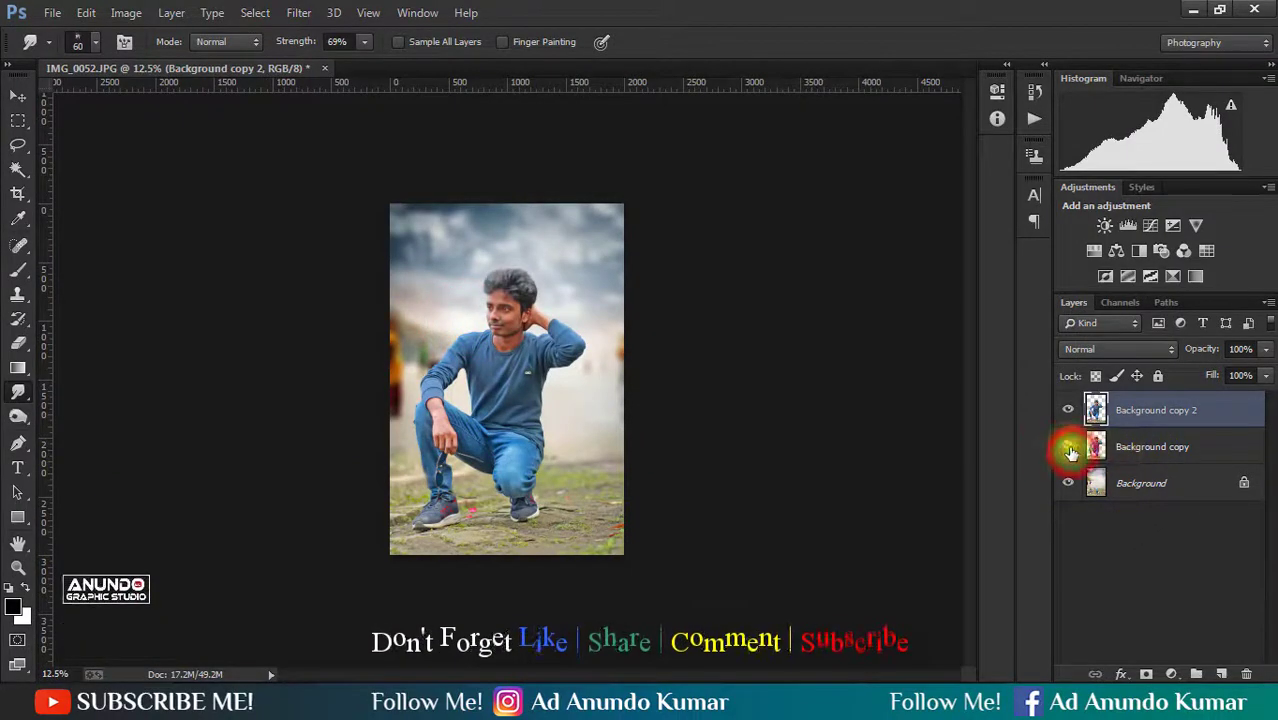
left_click(1140, 447, "ctrl")
right_click(1145, 415)
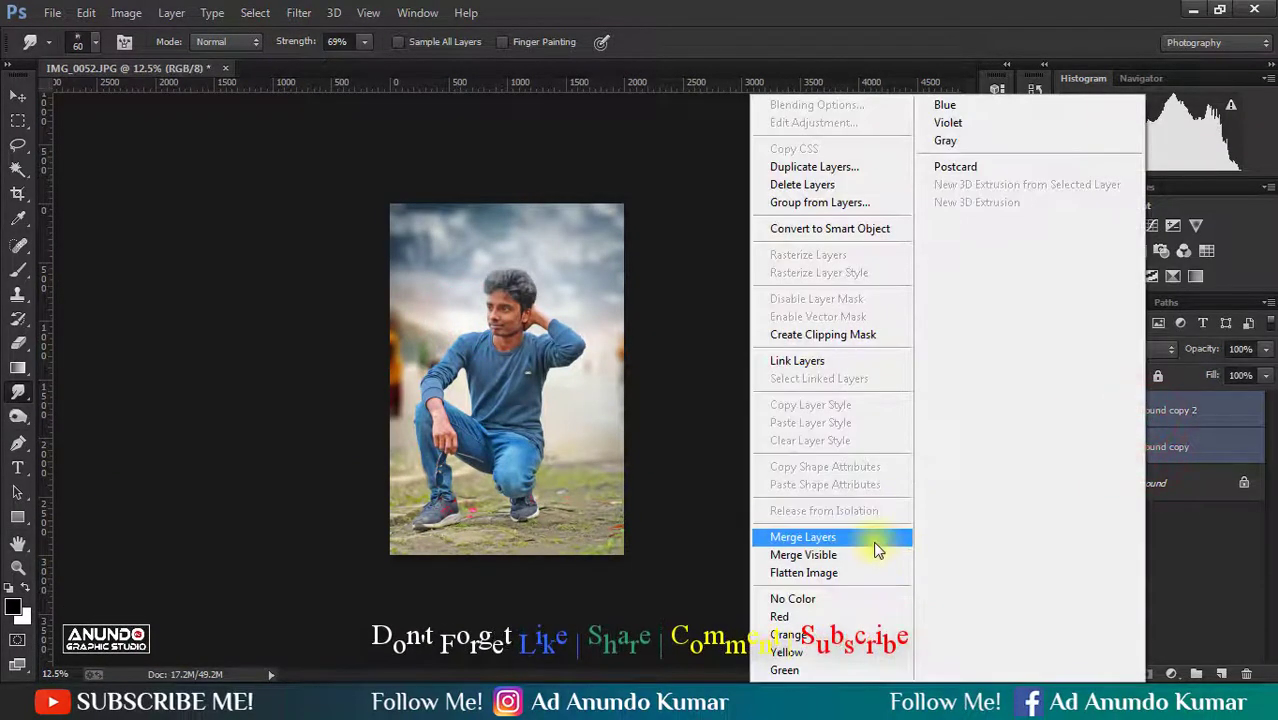
left_click(876, 546)
- Duplicate the merged subject layer and open the duplicate in the Camera Raw Filter
left_click(18, 95)
left_click(747, 458)
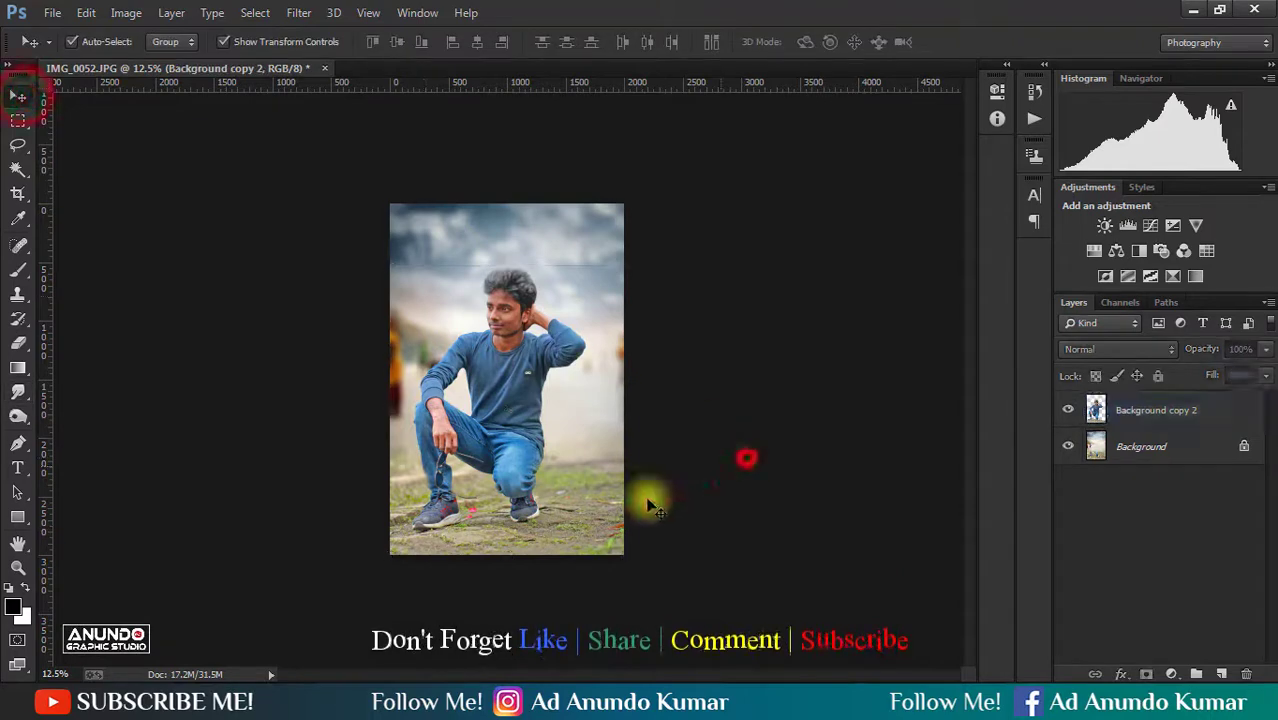
left_click(576, 521)
key("ctrl+j")
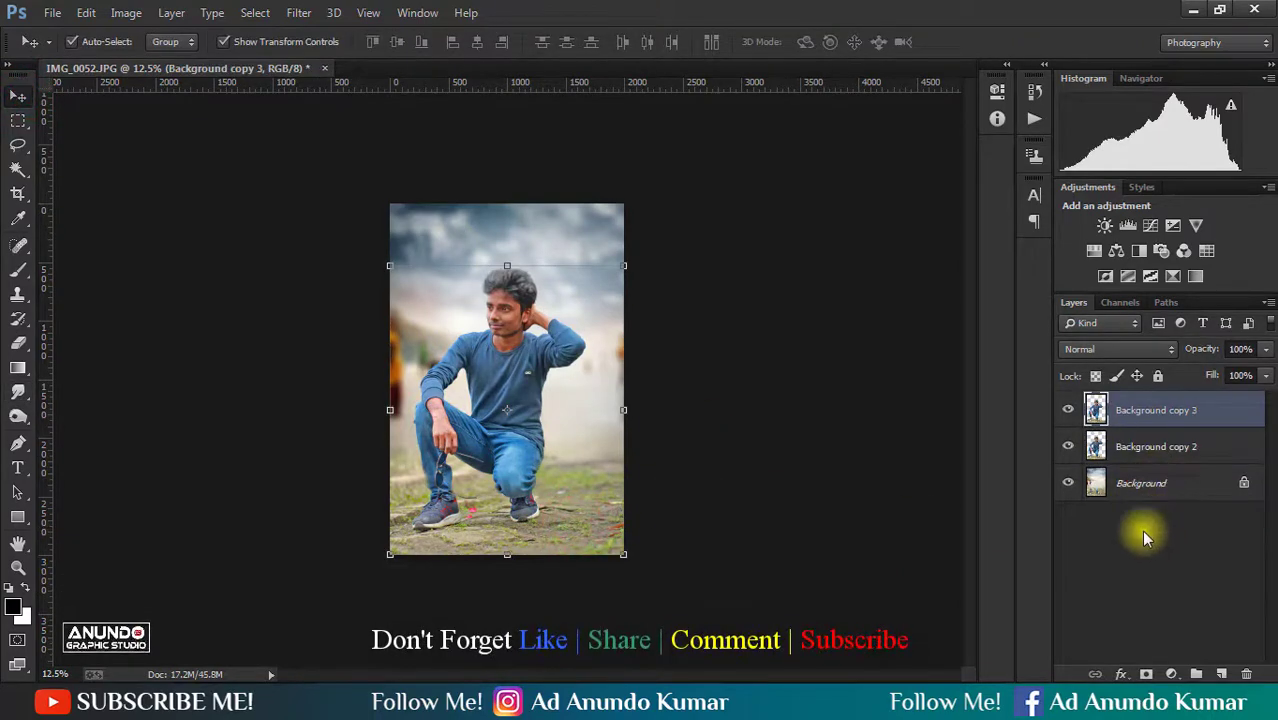
left_click(307, 16)
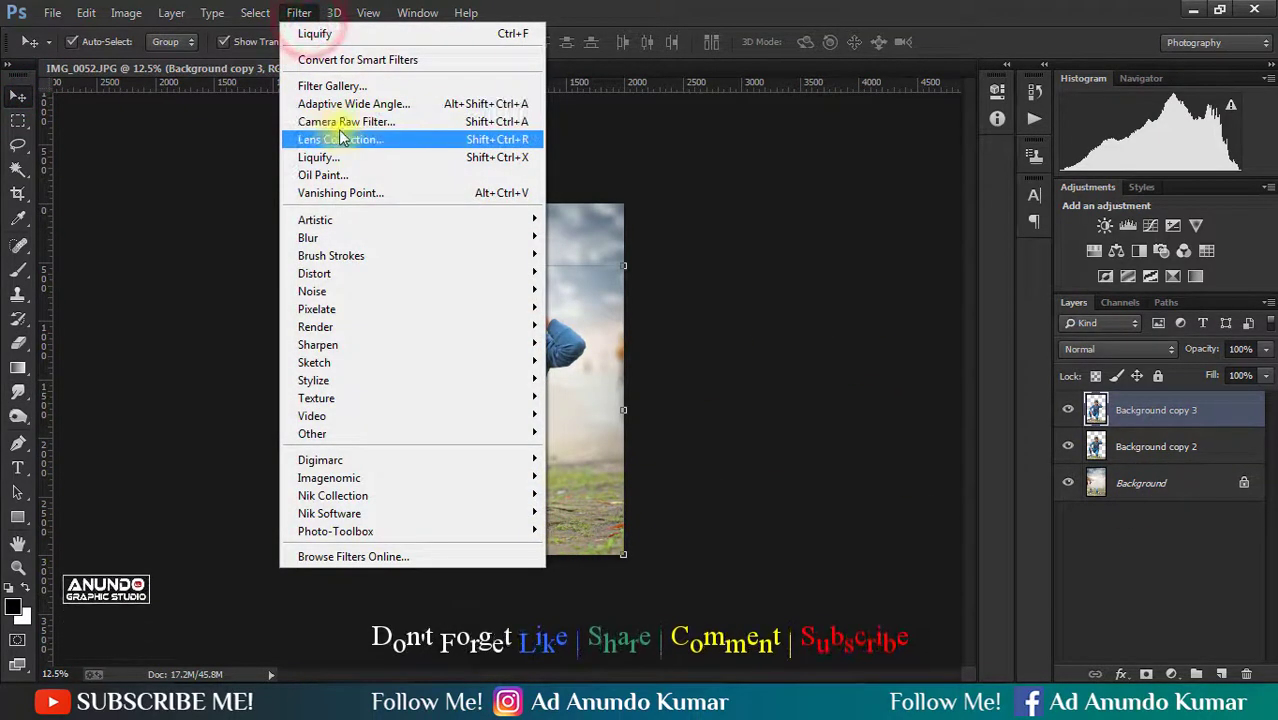
left_click(338, 126)
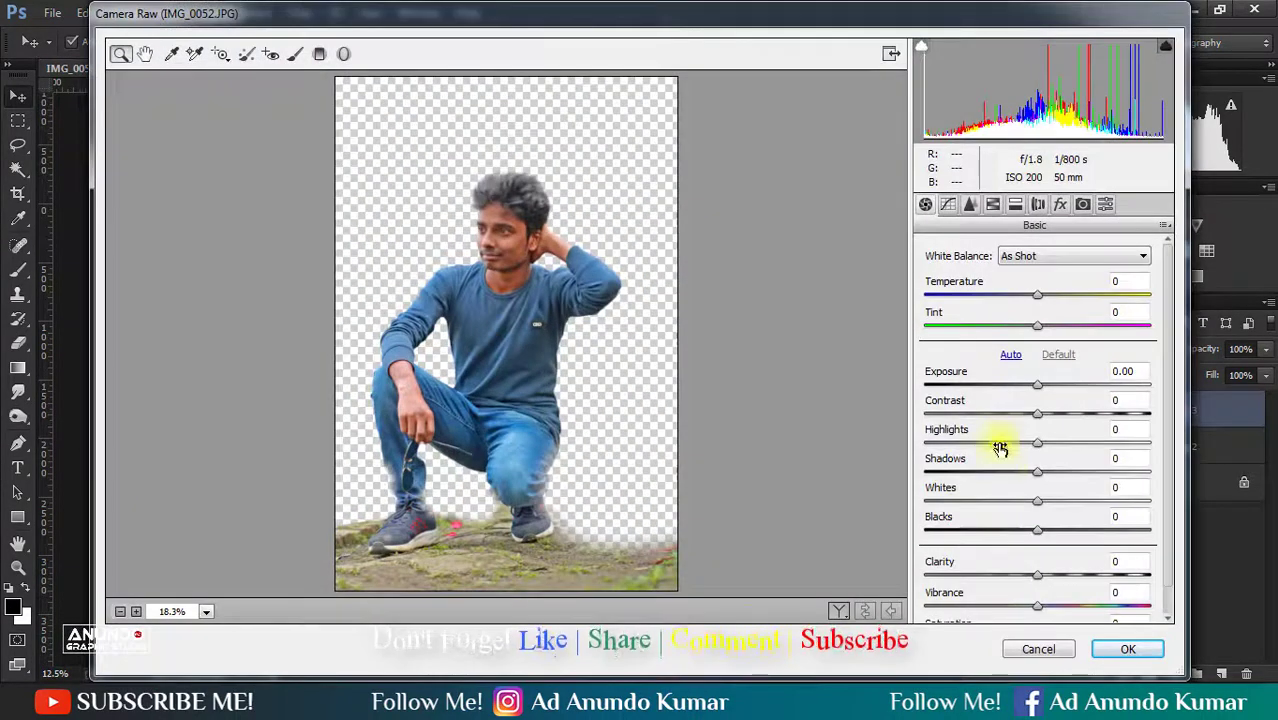
- Try HSL changes with Yellows hue -19, Greens hue -46 and Blues luminance +19, and reset the adjustments
left_click(992, 204)
left_click(933, 277)
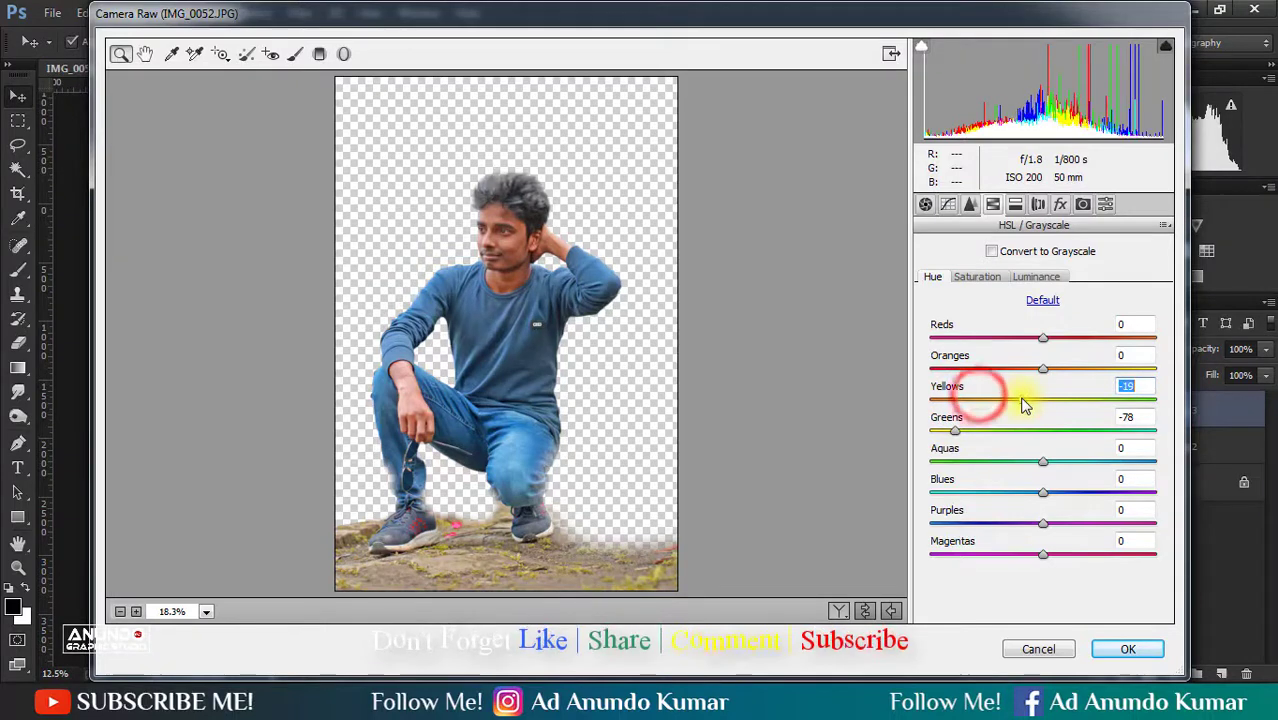
left_click_drag(1038, 492, 1003, 496)
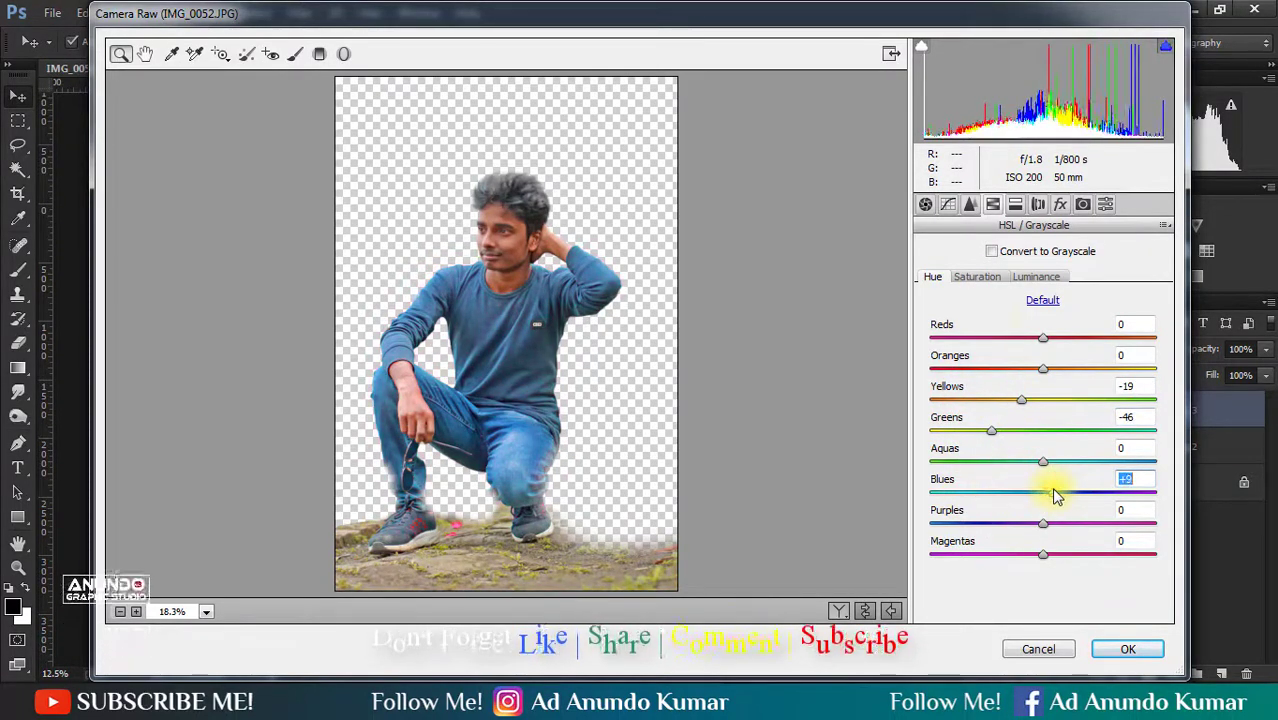
left_click(1045, 277)
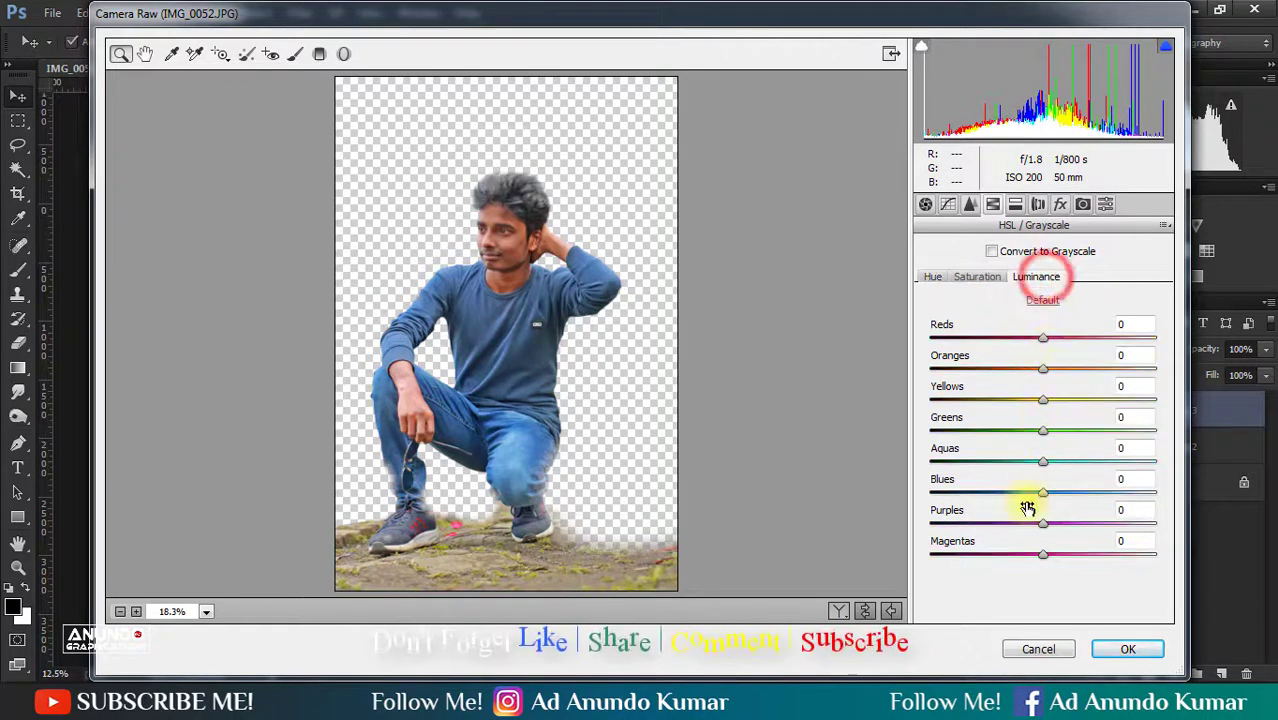
mouse_move(1040, 493)
left_mouse_down()
mouse_move(1013, 491)
mouse_move(1064, 493)
left_mouse_up()
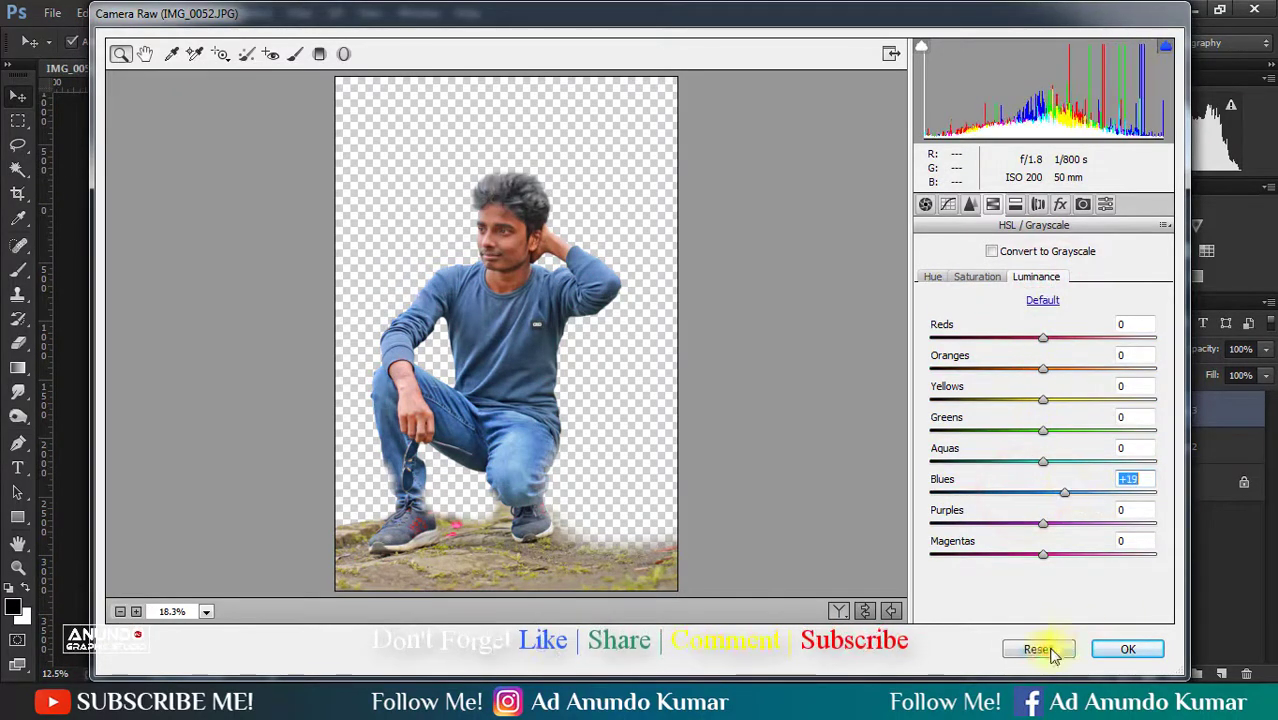
left_click(1045, 650, "alt")
- Set the Split Toning highlights to hue 233 and saturation 13
left_click(977, 277)
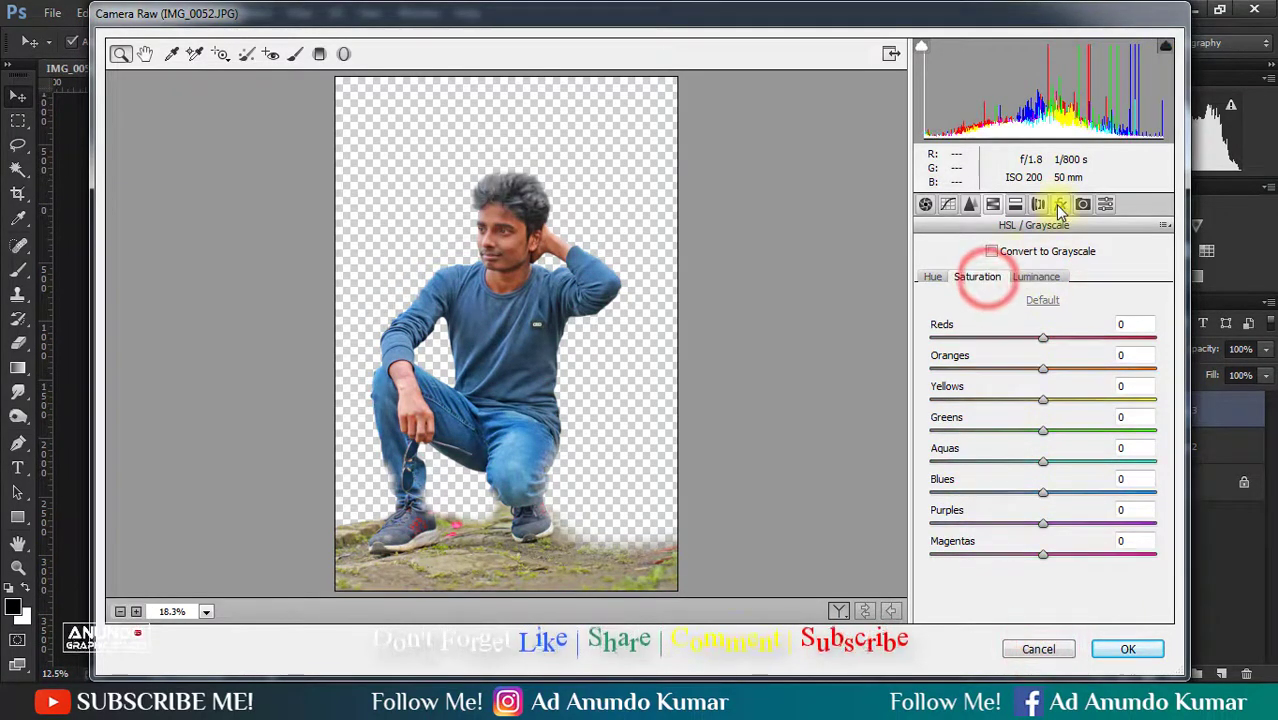
left_click(1038, 204)
left_click(1016, 204)
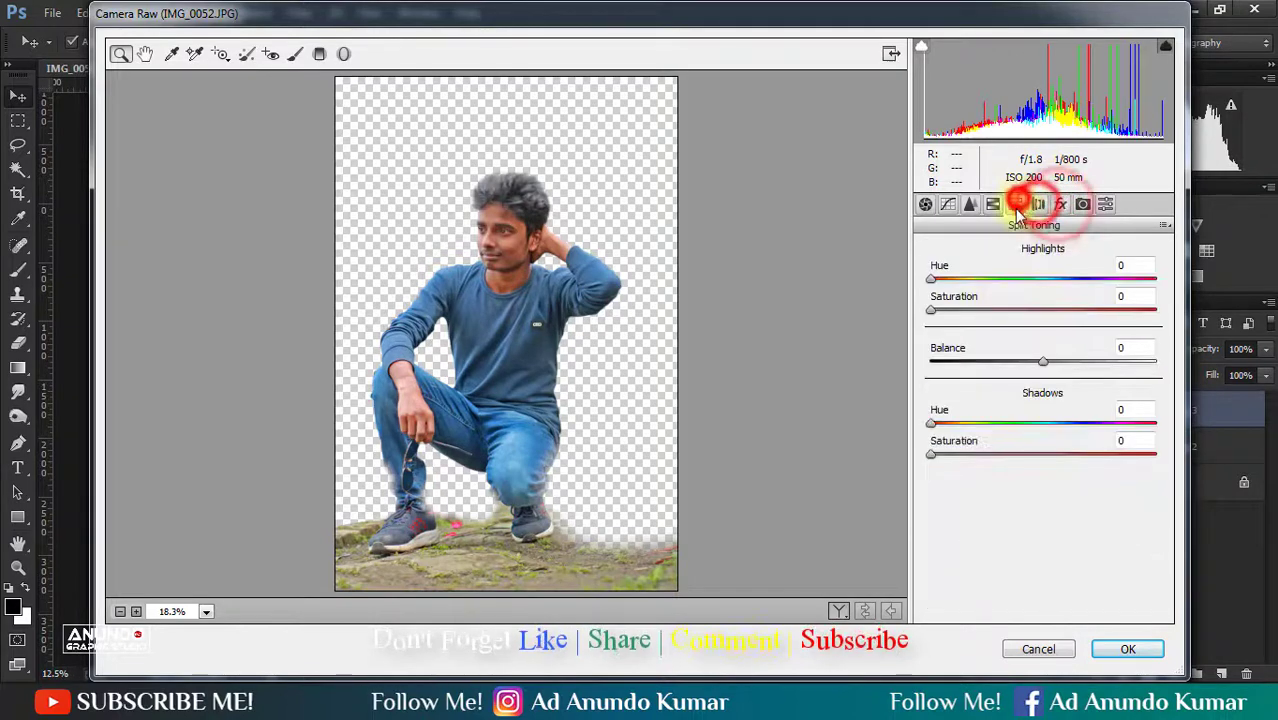
left_click(960, 311)
left_click_drag(931, 279, 1091, 291)
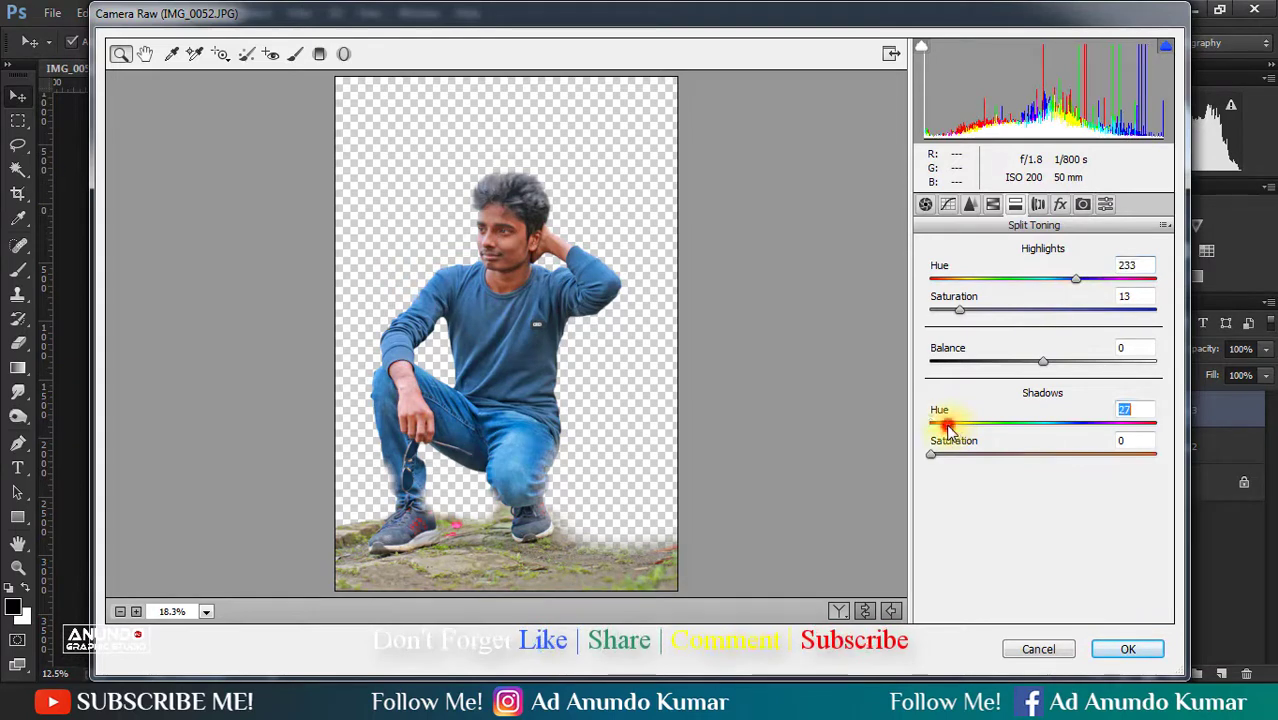
- Set the Split Toning shadows to hue 269 and saturation 15, raise highlight saturation to 59, and apply the filter
left_click(952, 455)
left_click_drag(947, 423, 1037, 430)
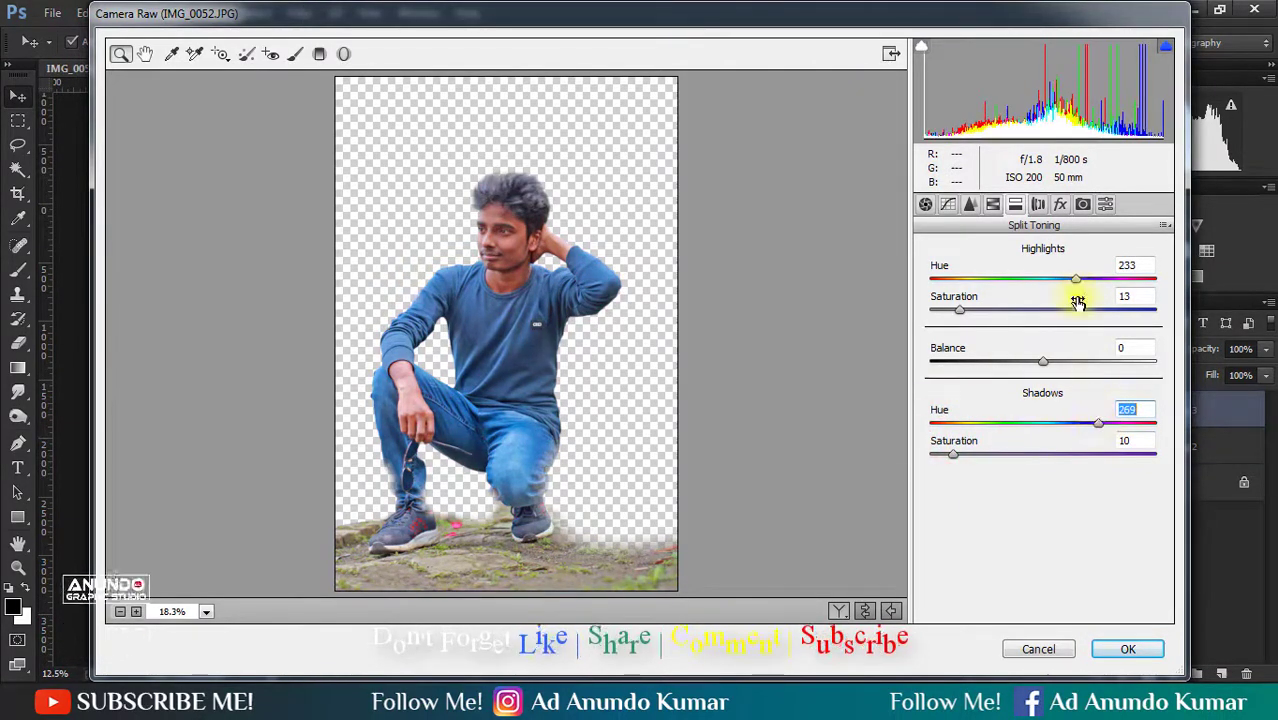
left_click_drag(1031, 311, 1066, 314)
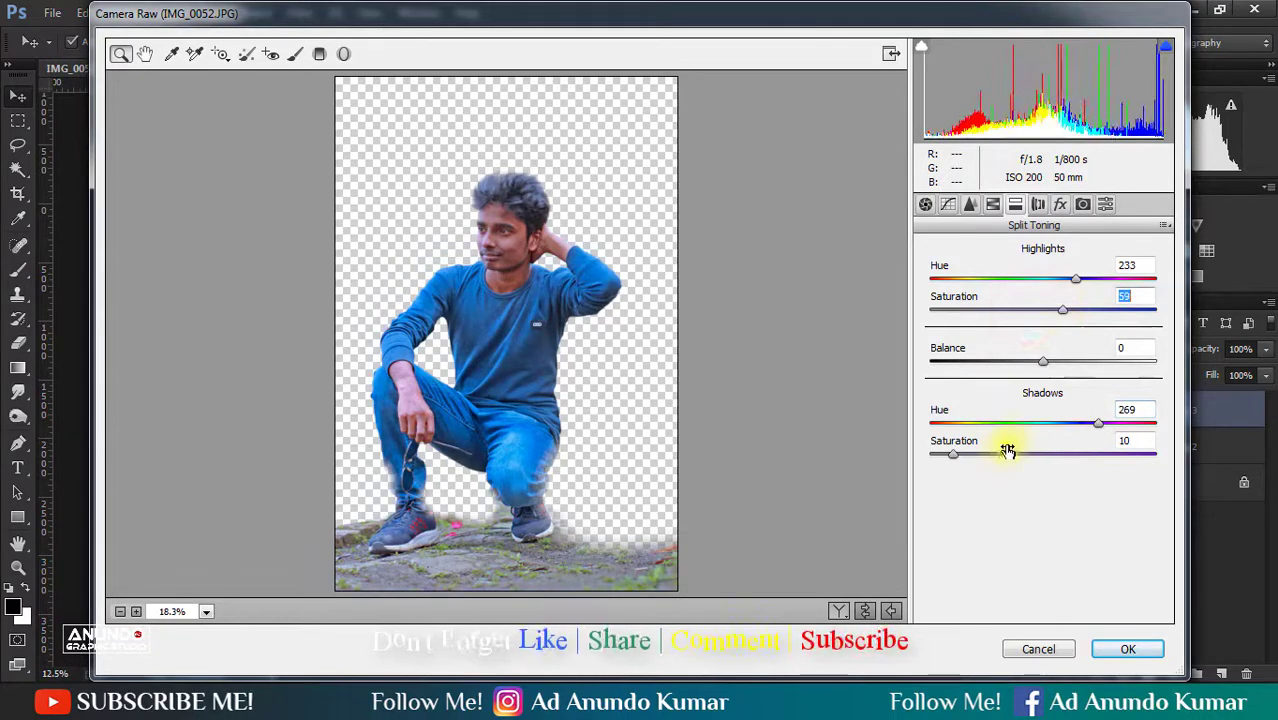
left_click_drag(1025, 461, 1010, 459)
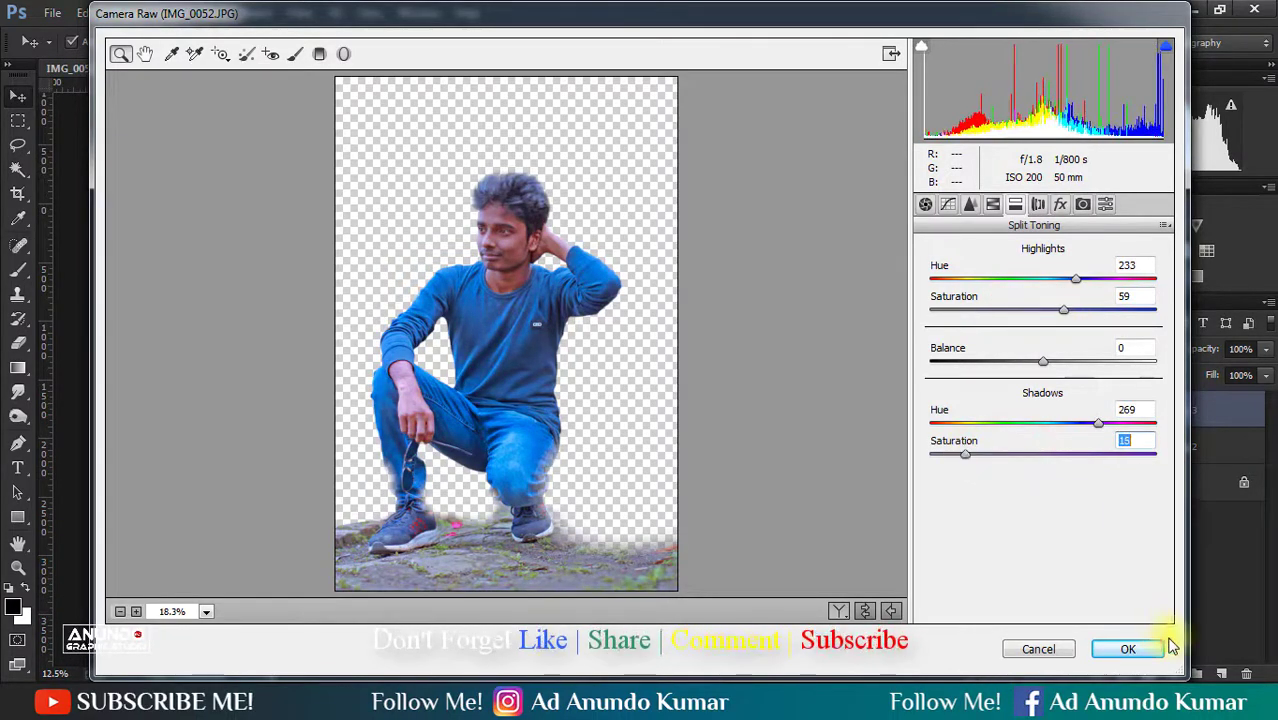
left_click(1127, 648)
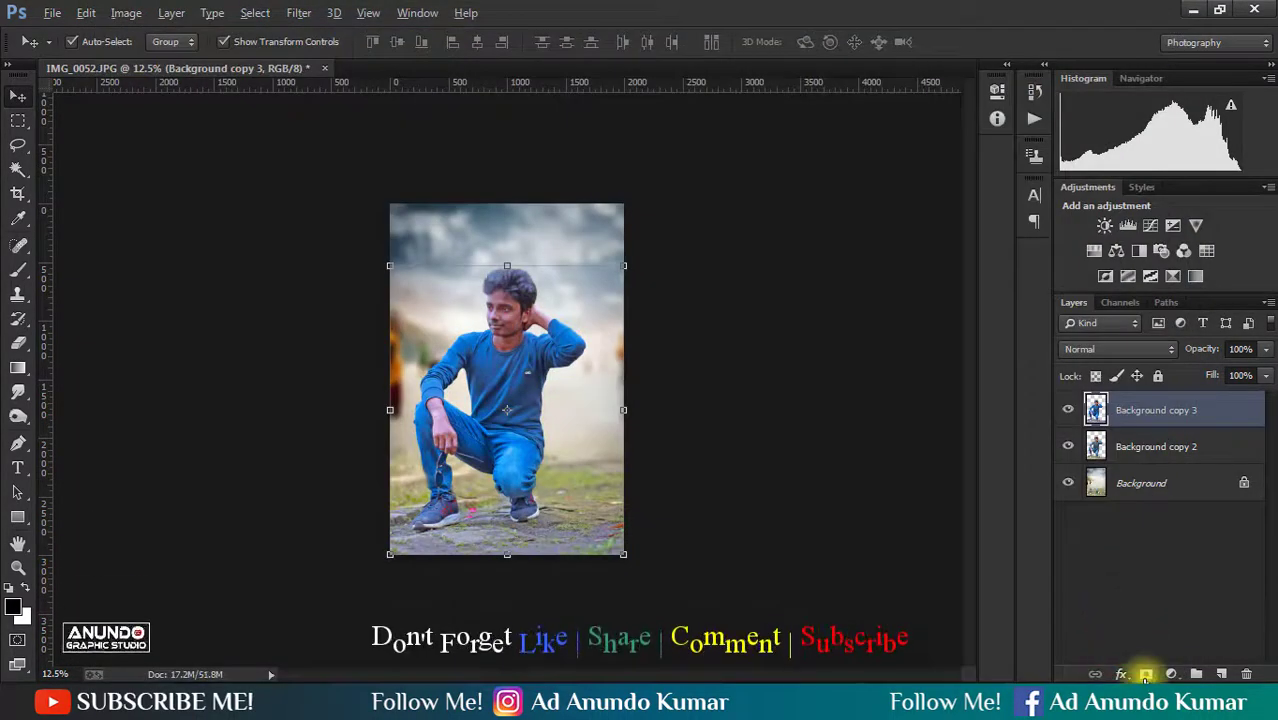
- Add a black layer mask to Background copy 3 to hide the toned layer
left_click(1146, 674, "alt")
key("ctrl+plus")
left_click_drag(494, 577, 531, 465)
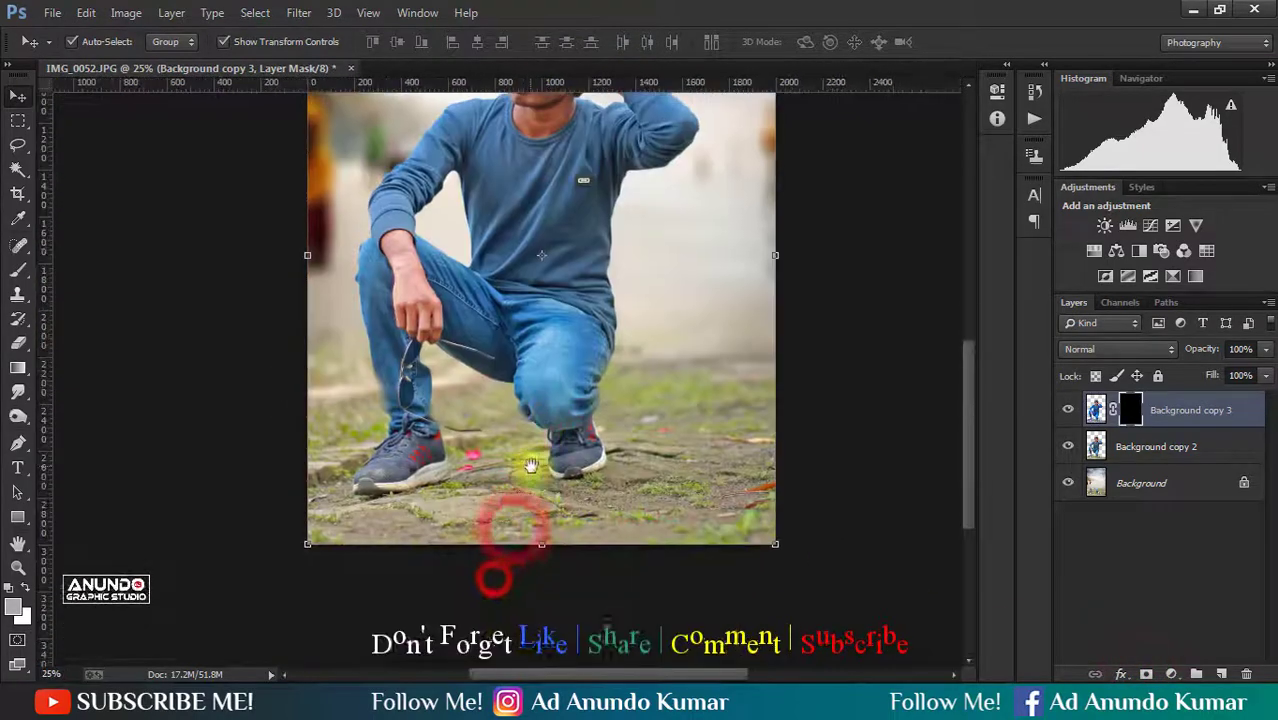
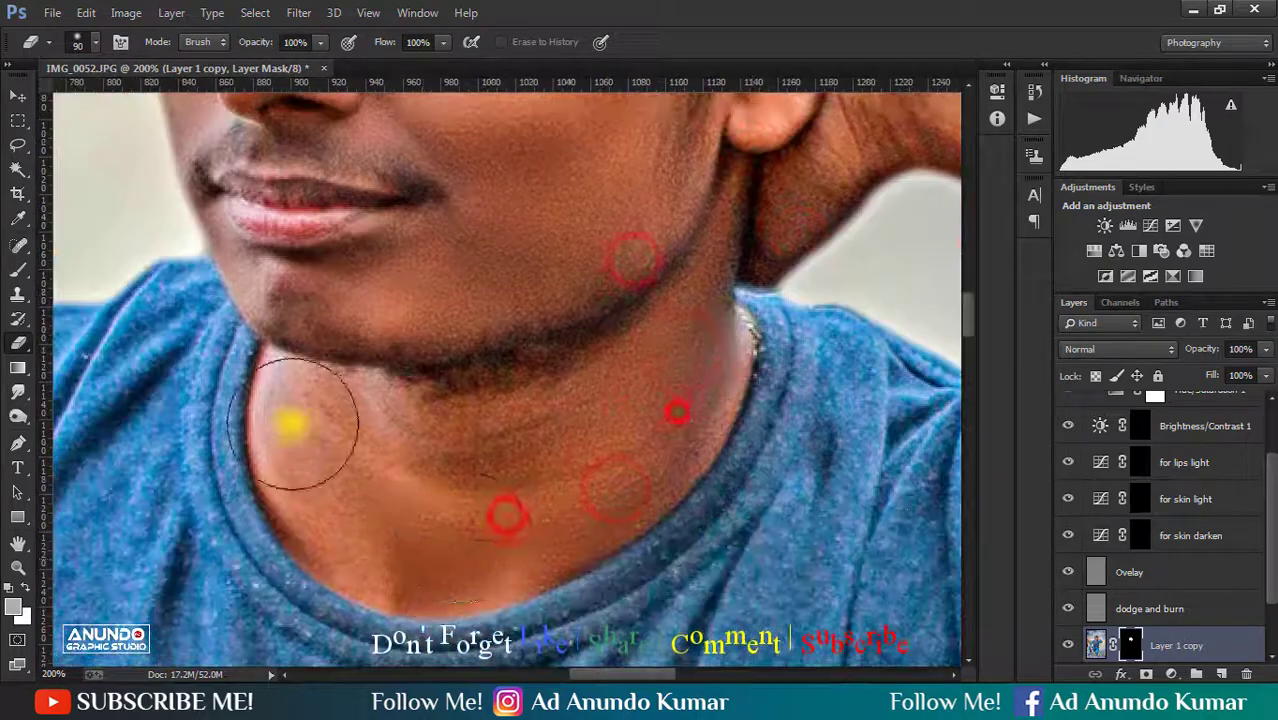
- Erase Layer 1 copy's black mask over the face, neck and hand skin, enlarging the eraser from 90 to 175 for the larger areas
left_click_drag(722, 294, 390, 500)
mouse_move(405, 479)
left_mouse_down()
mouse_move(633, 388)
mouse_move(560, 350)
left_mouse_up()
left_click(438, 385, "alt")
mouse_move(274, 556)
left_mouse_down()
mouse_move(357, 408)
mouse_move(278, 547)
left_mouse_up()
left_click_drag(314, 345, 314, 305)
key("bracketright")
key("bracketright")
key("bracketright")
key("bracketright")
left_click_drag(322, 408, 260, 280)
left_click_drag(328, 433, 320, 197)
left_click_drag(303, 312, 390, 450)
left_click(329, 346, "alt")
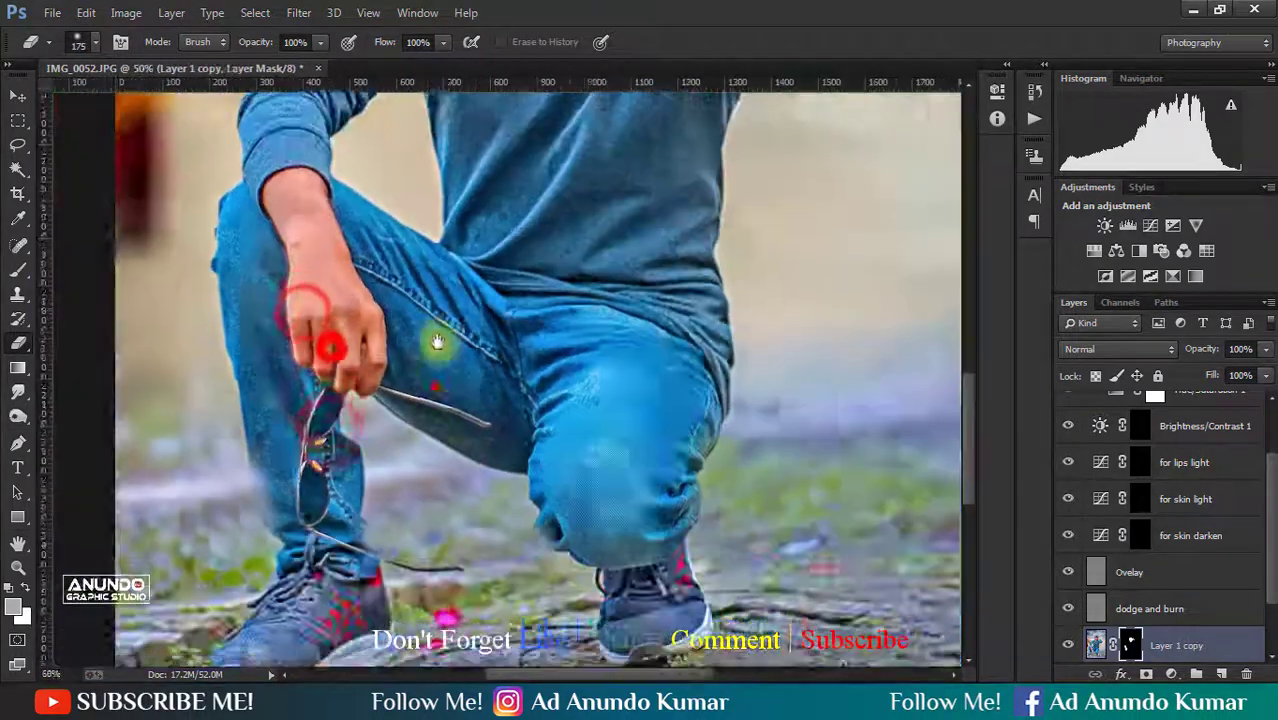
left_click(451, 308, "alt")
- Flatten the retouched image into a single Background layer, discarding the hidden layers
right_click(1182, 645)
left_click(972, 529)
left_click(622, 276)
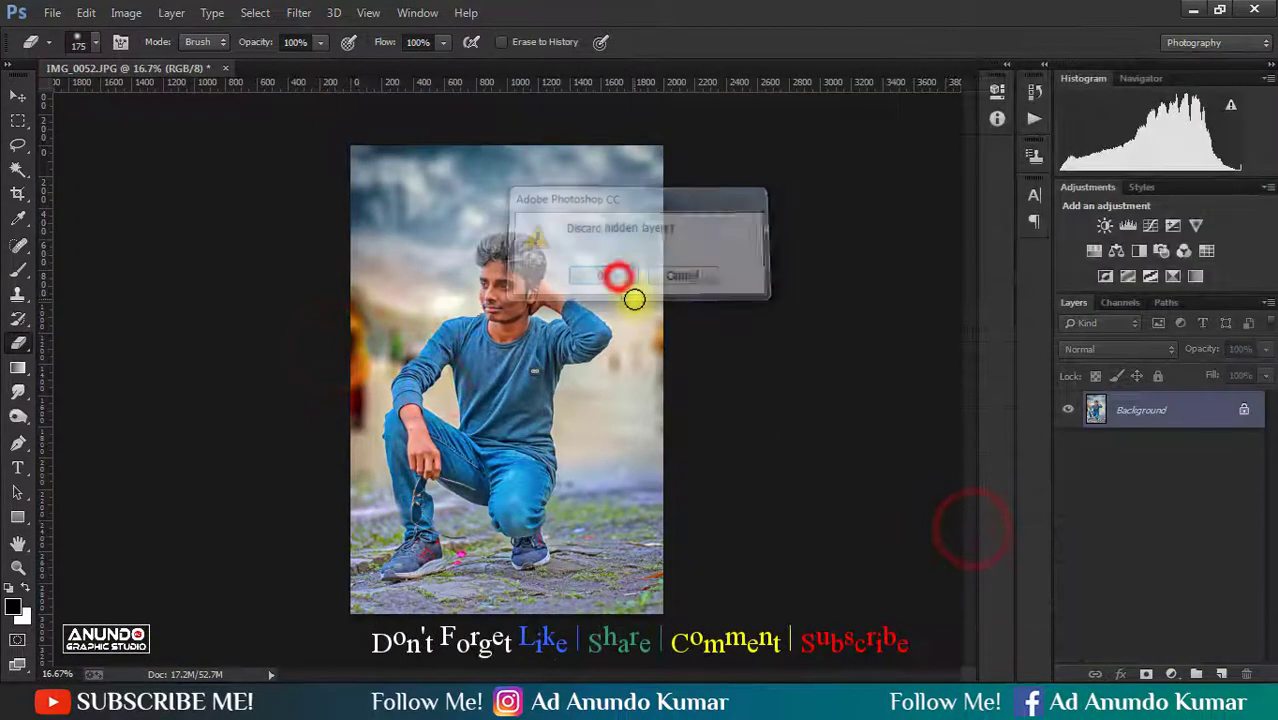
- Duplicate the flattened layer and apply the SkinFiner filter to it with the Skin Tone-Lightening preset
key("ctrl+j")
left_click(300, 13)
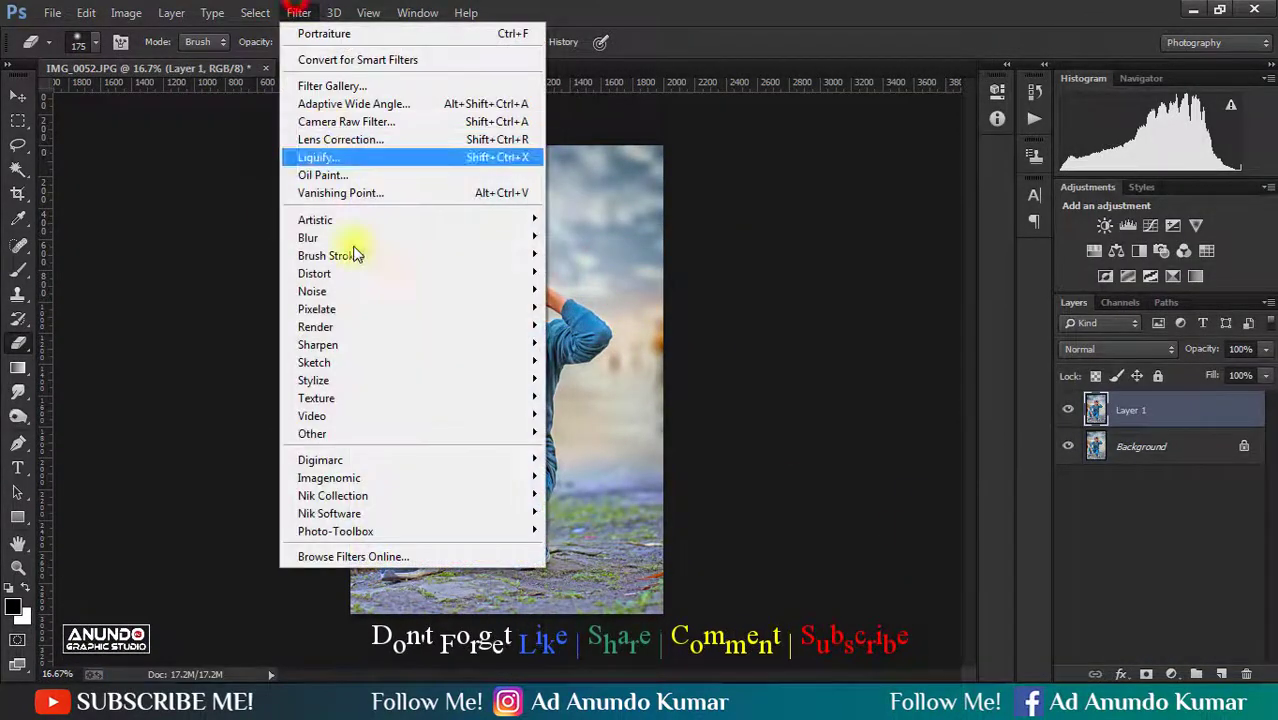
left_click(558, 532)
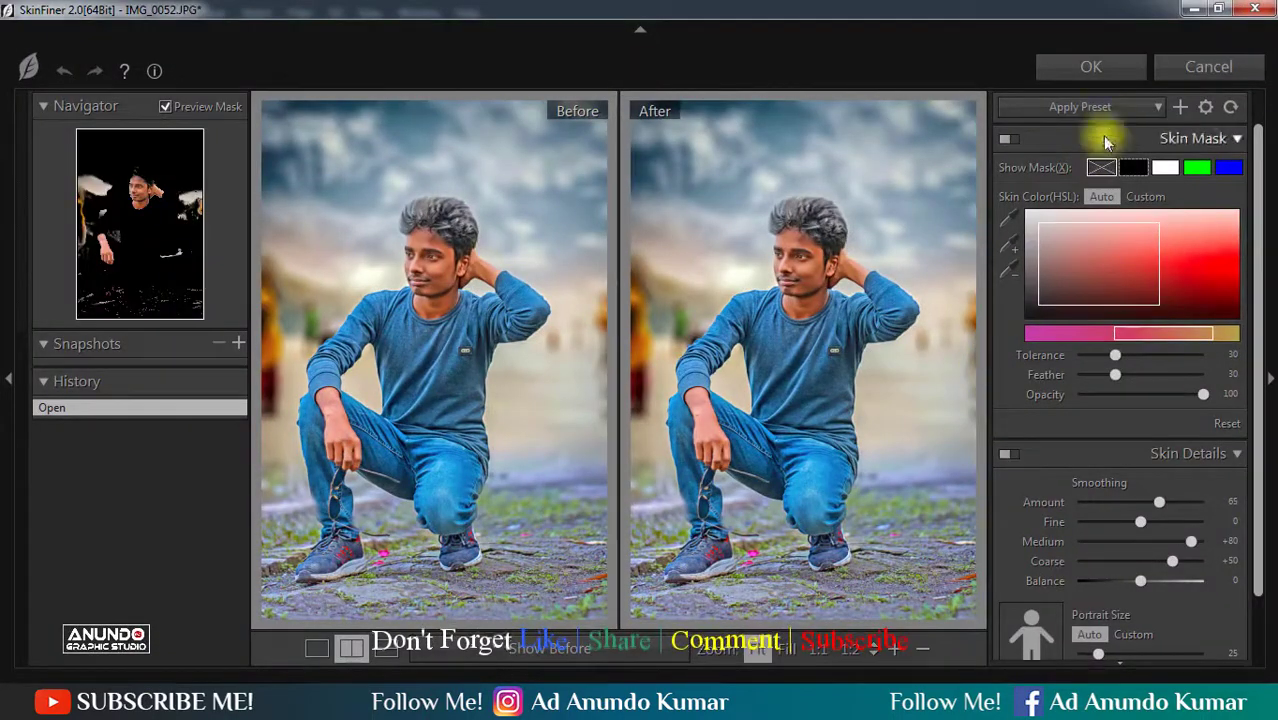
left_click(1105, 106)
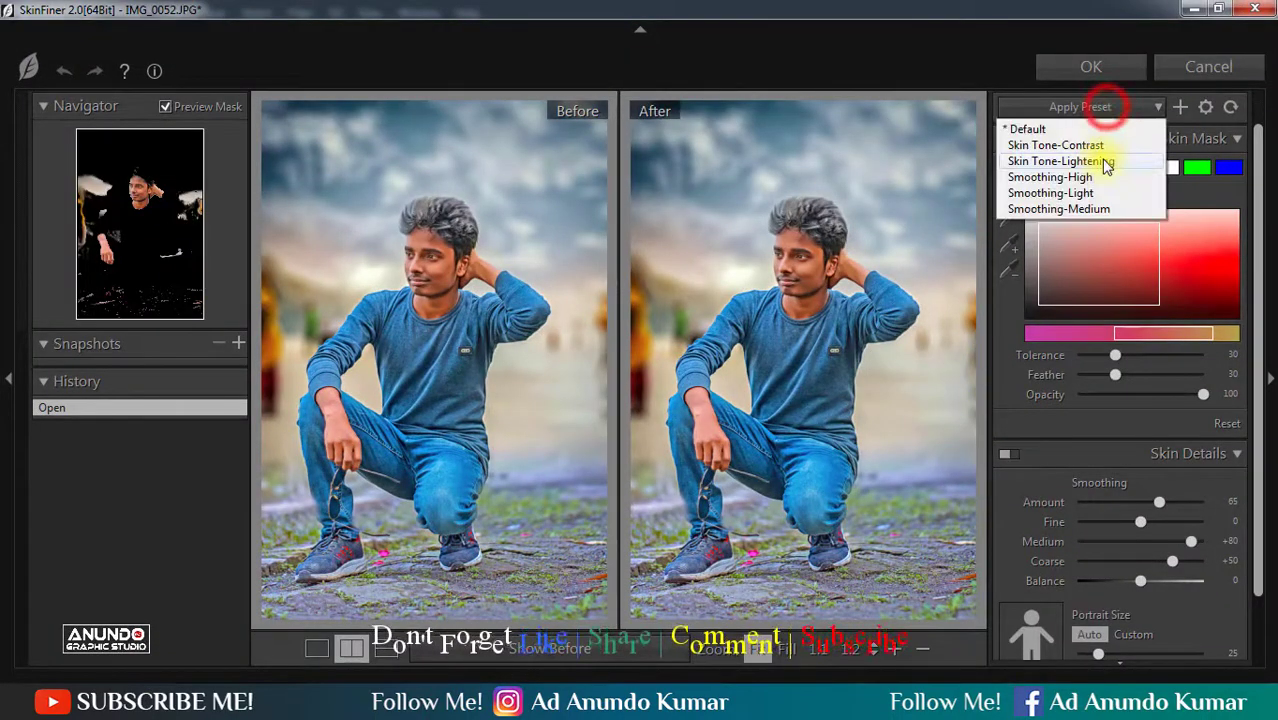
left_click(1104, 160)
left_click(1107, 75)
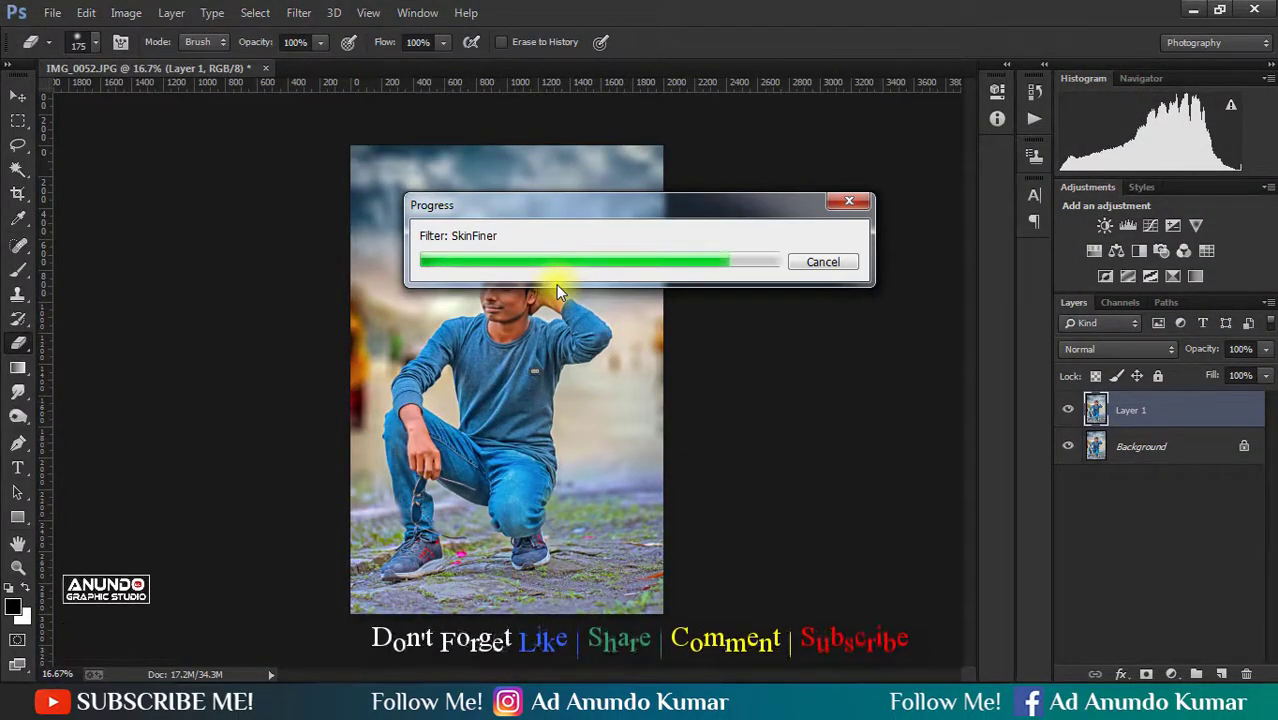
- Compare the skin-lightened Layer 1 with the original by toggling its visibility, and flatten the image
left_click(1092, 567)
right_click(1065, 398)
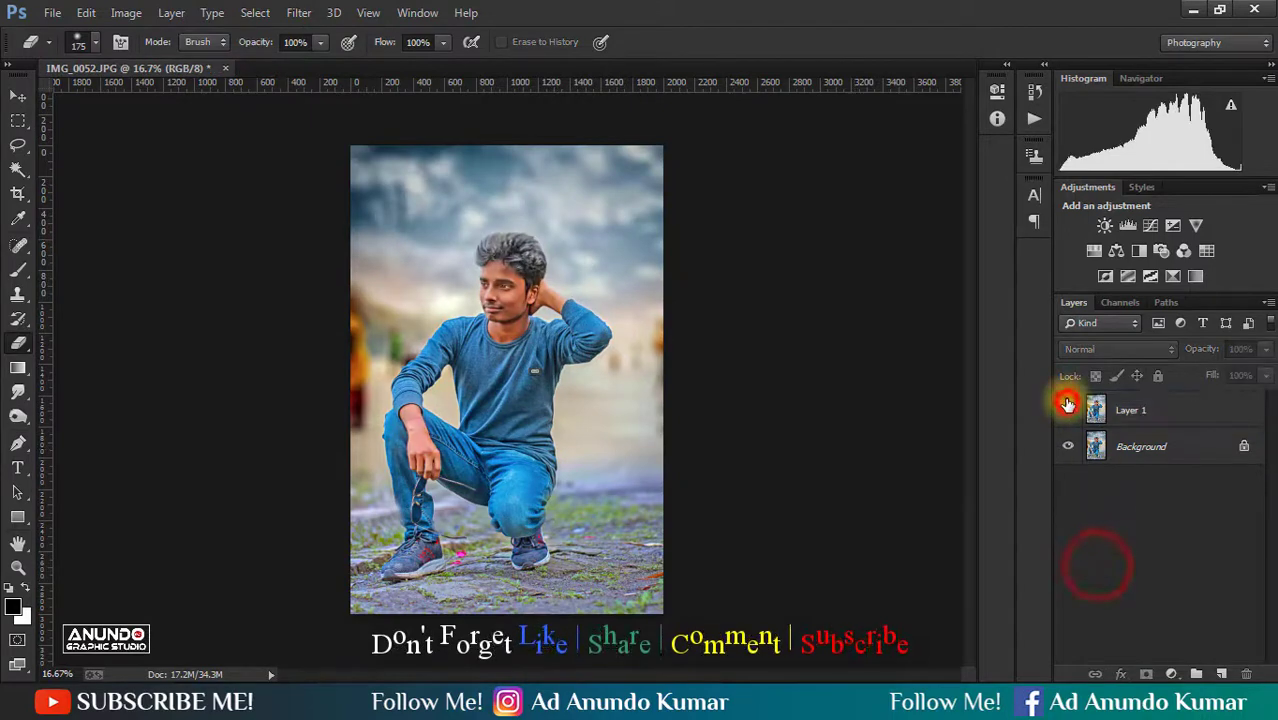
left_click(897, 573)
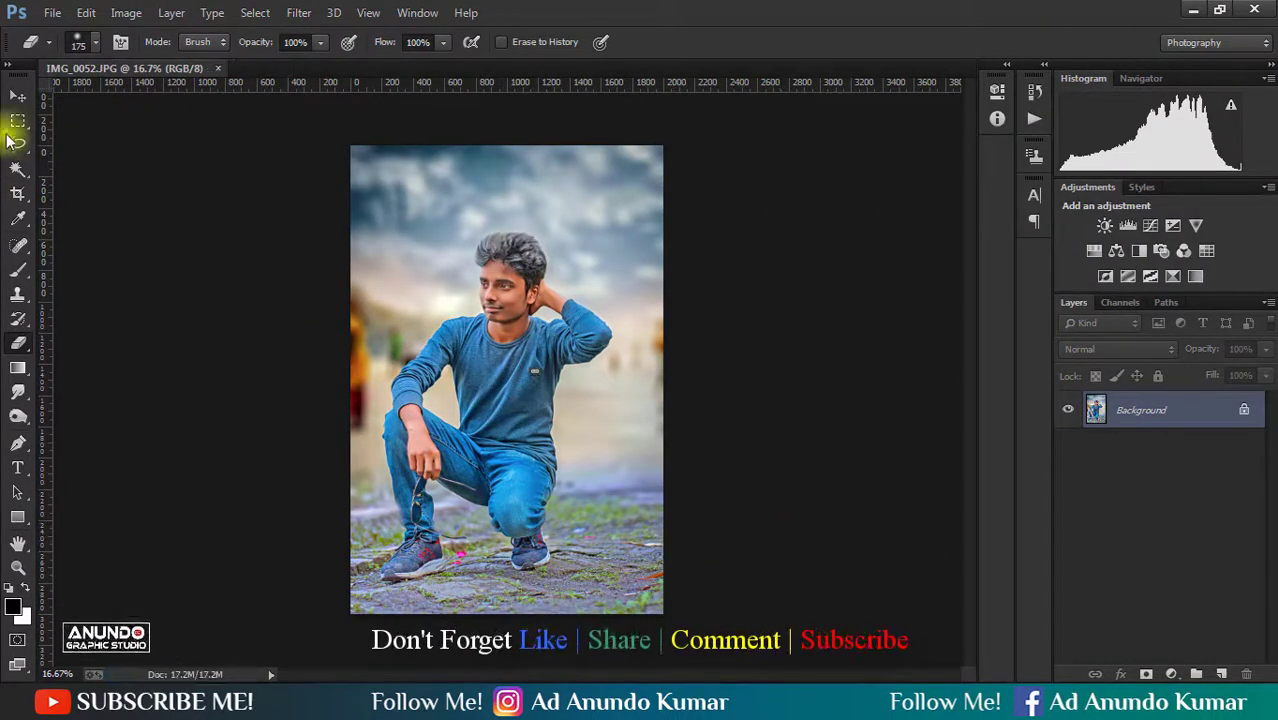
- Duplicate the Background layer and set its Camera Raw temperature to +4
left_click(17, 96)
left_click_drag(1187, 400, 1222, 674)
left_click(296, 12)
left_click(334, 123)
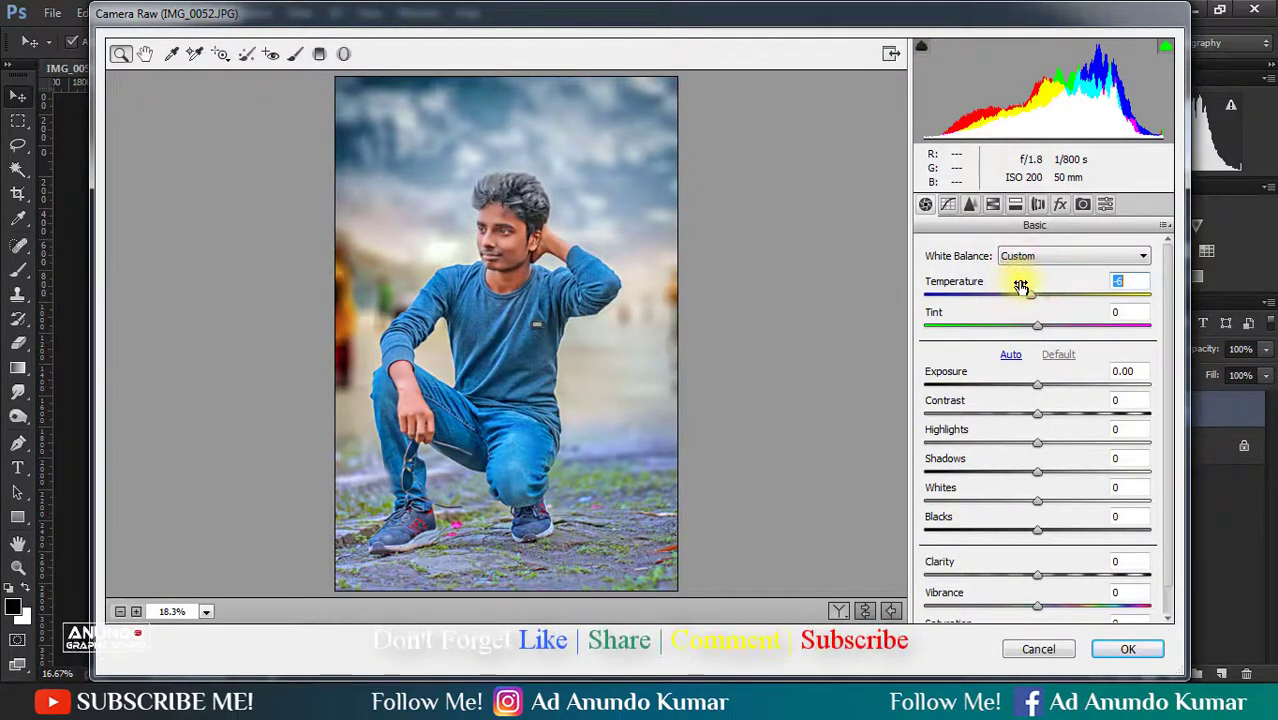
left_click_drag(1030, 287, 1031, 287)
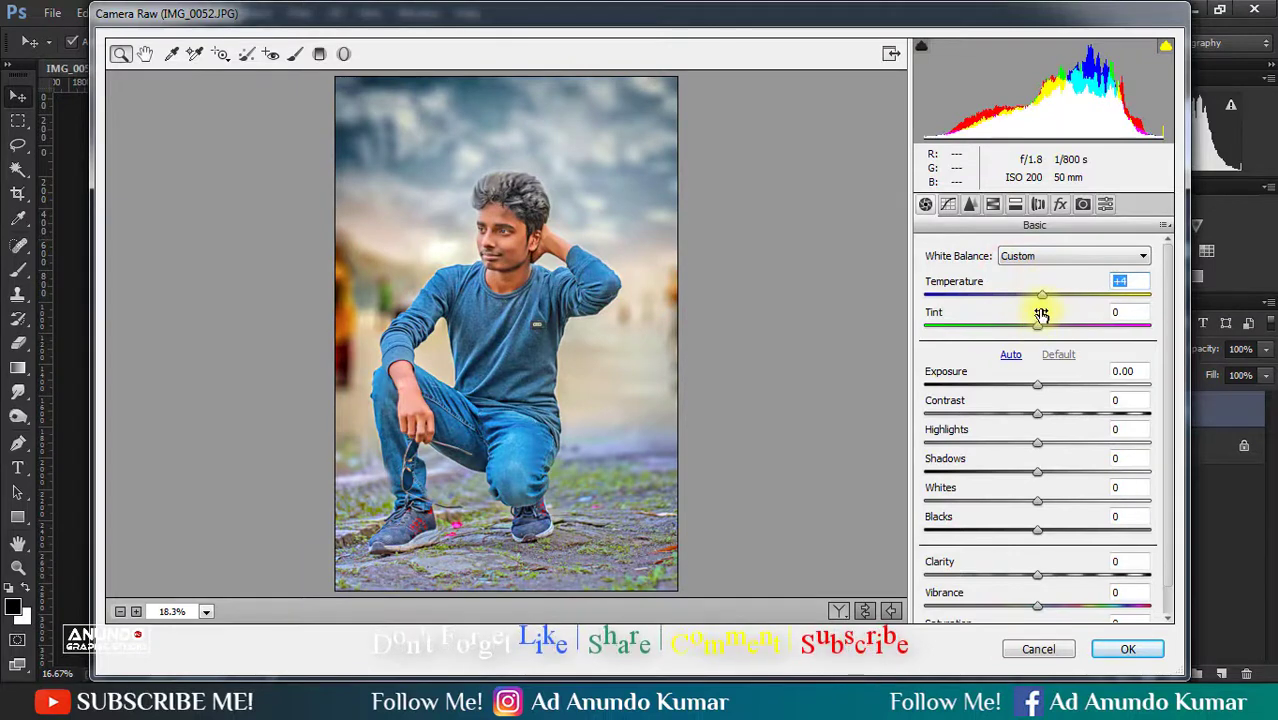
- Set the HSL hue of Aquas to +39 and Blues to +11, and the Blues saturation to +19
left_click(992, 205)
left_click(930, 280)
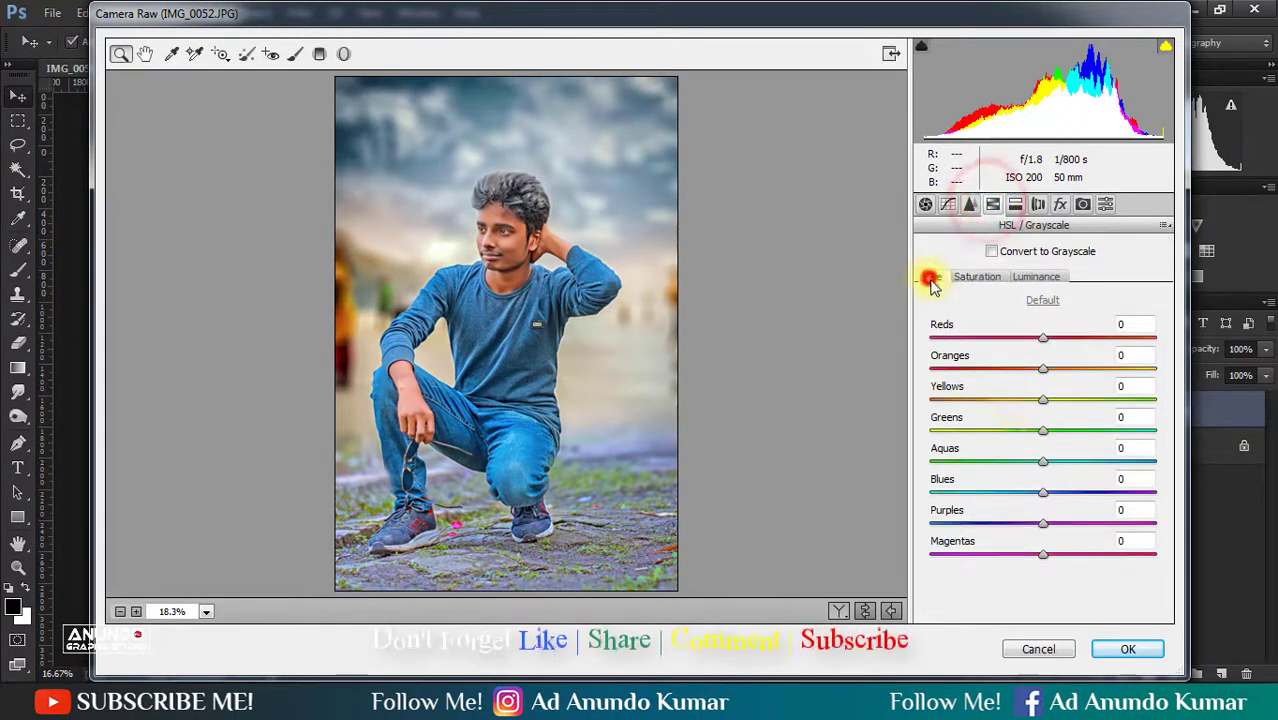
left_click_drag(1010, 493, 997, 462)
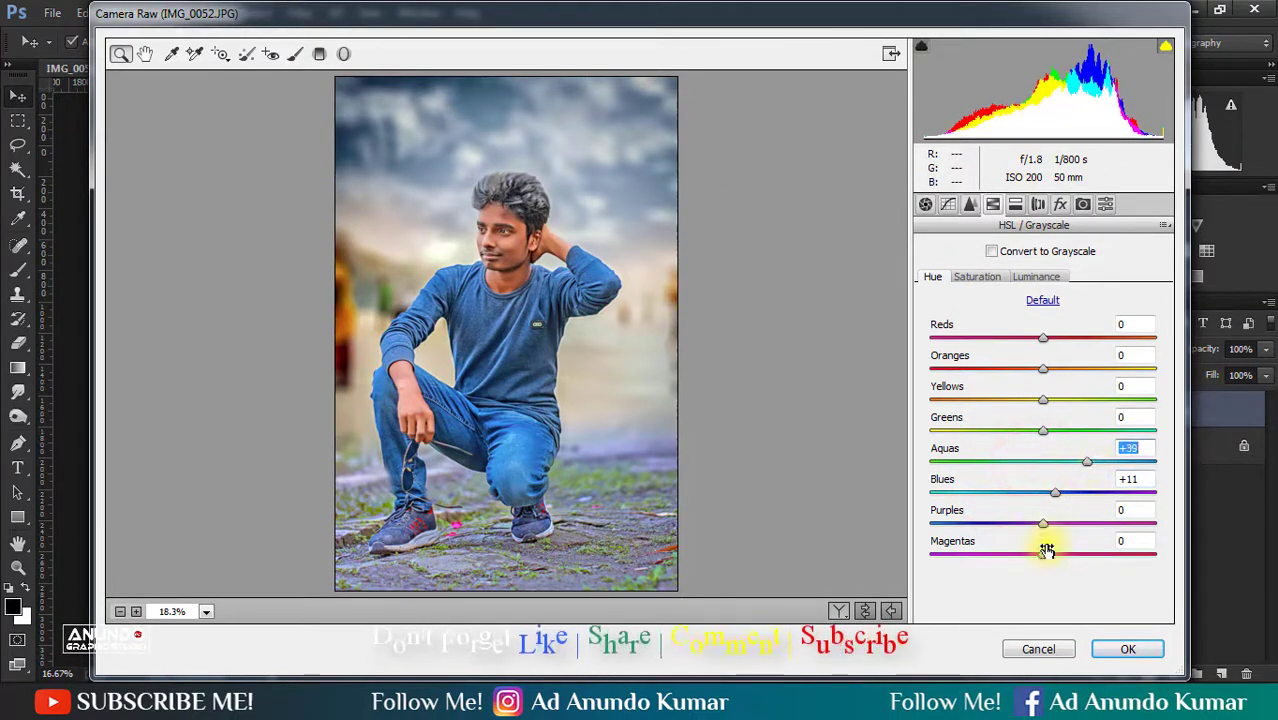
left_click(987, 276)
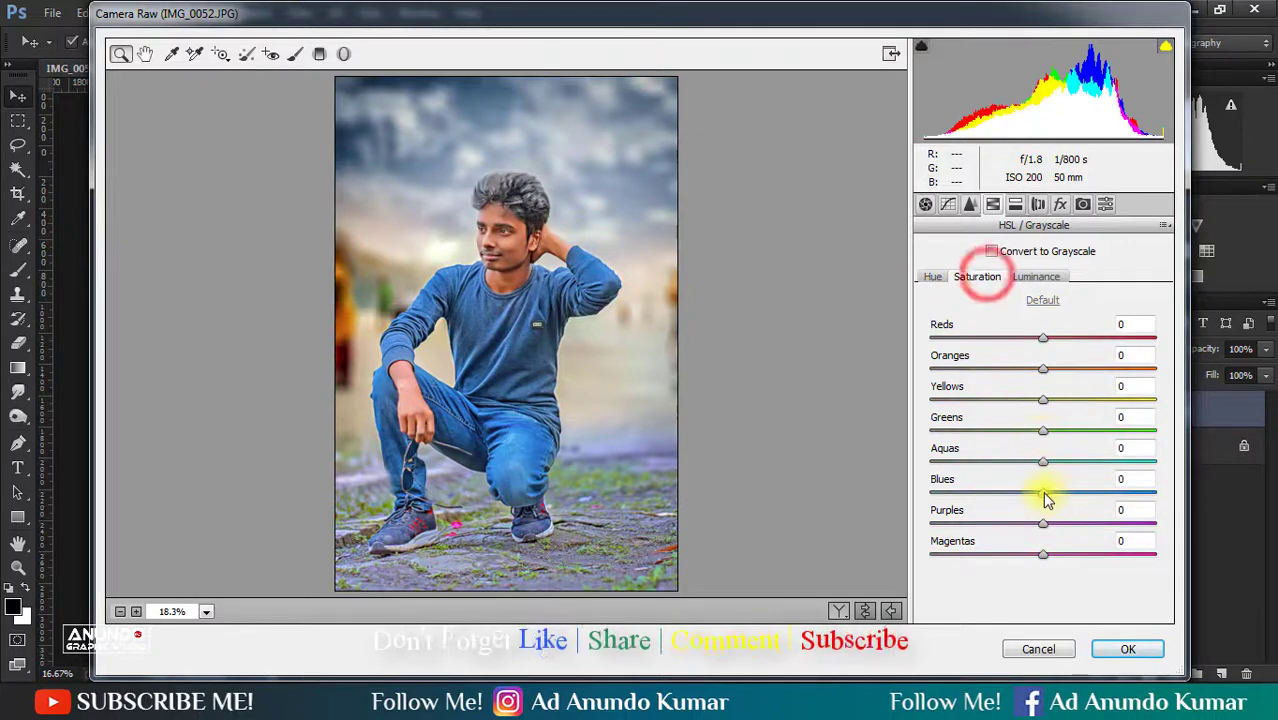
left_click_drag(1043, 493, 1063, 492)
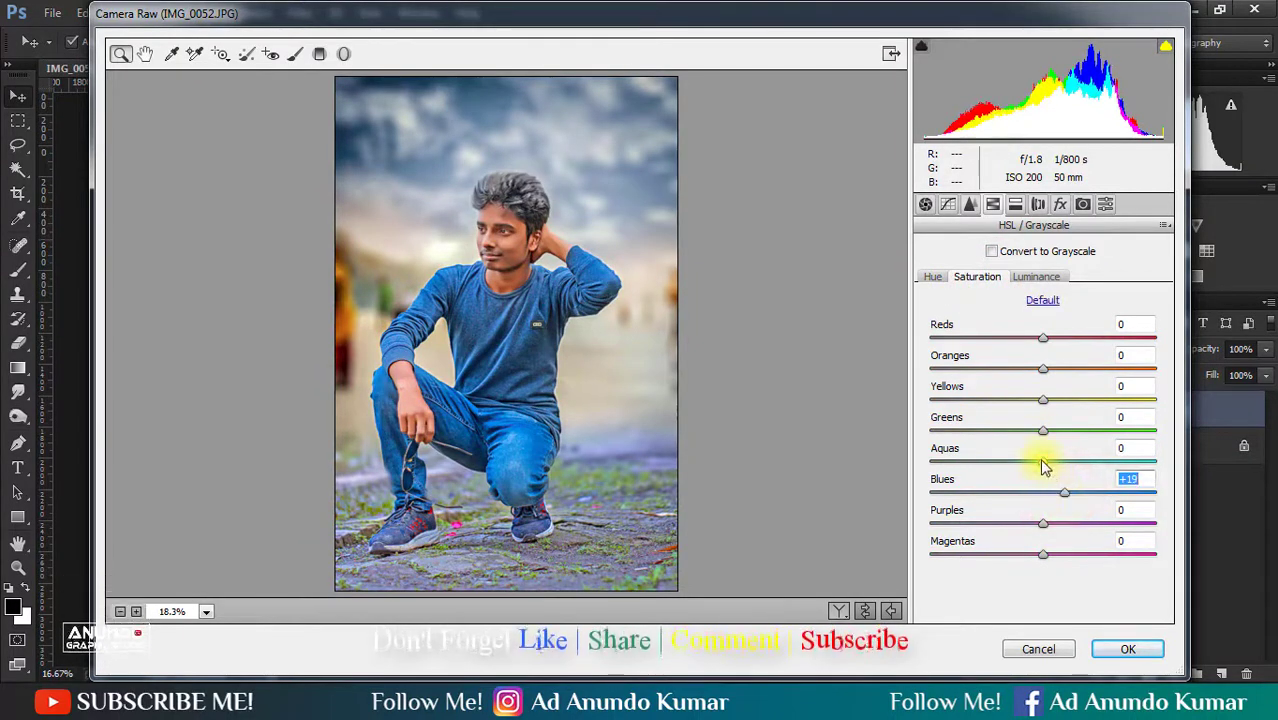
- Set the HSL luminance to +26 for Oranges, +4 for Aquas and +11 for Blues
left_click(1036, 279)
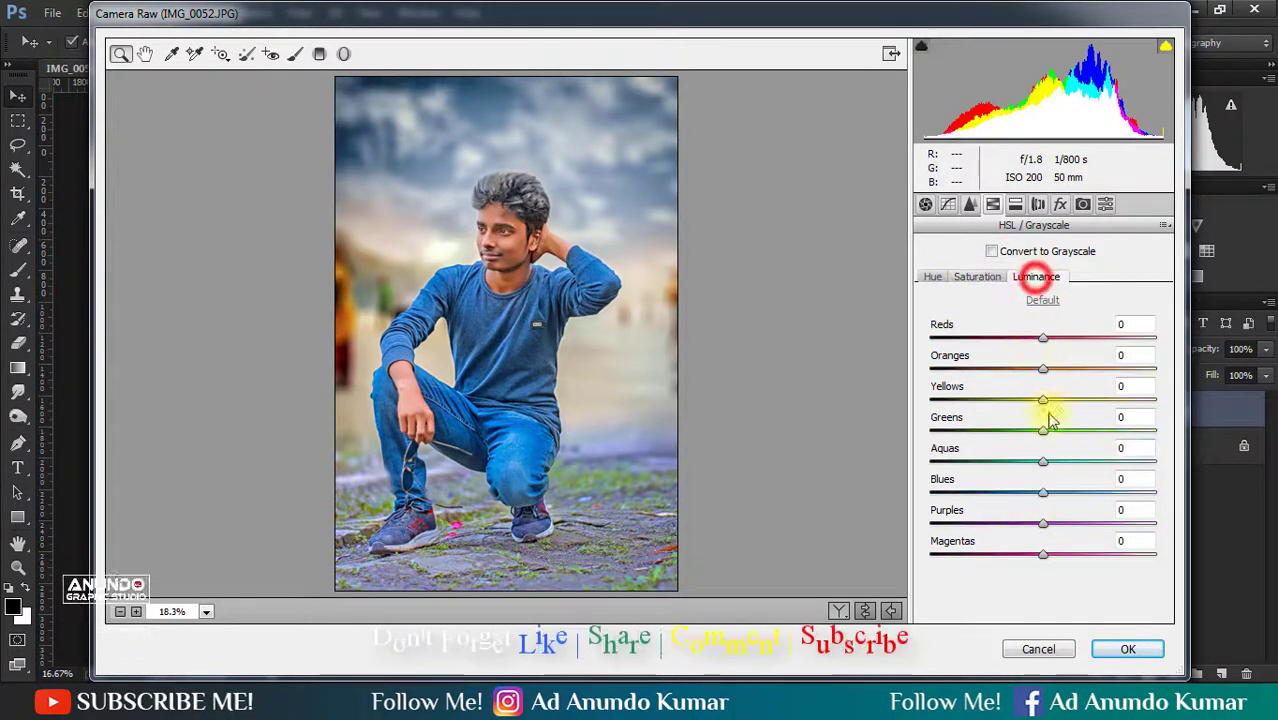
left_click_drag(1036, 495, 1051, 461)
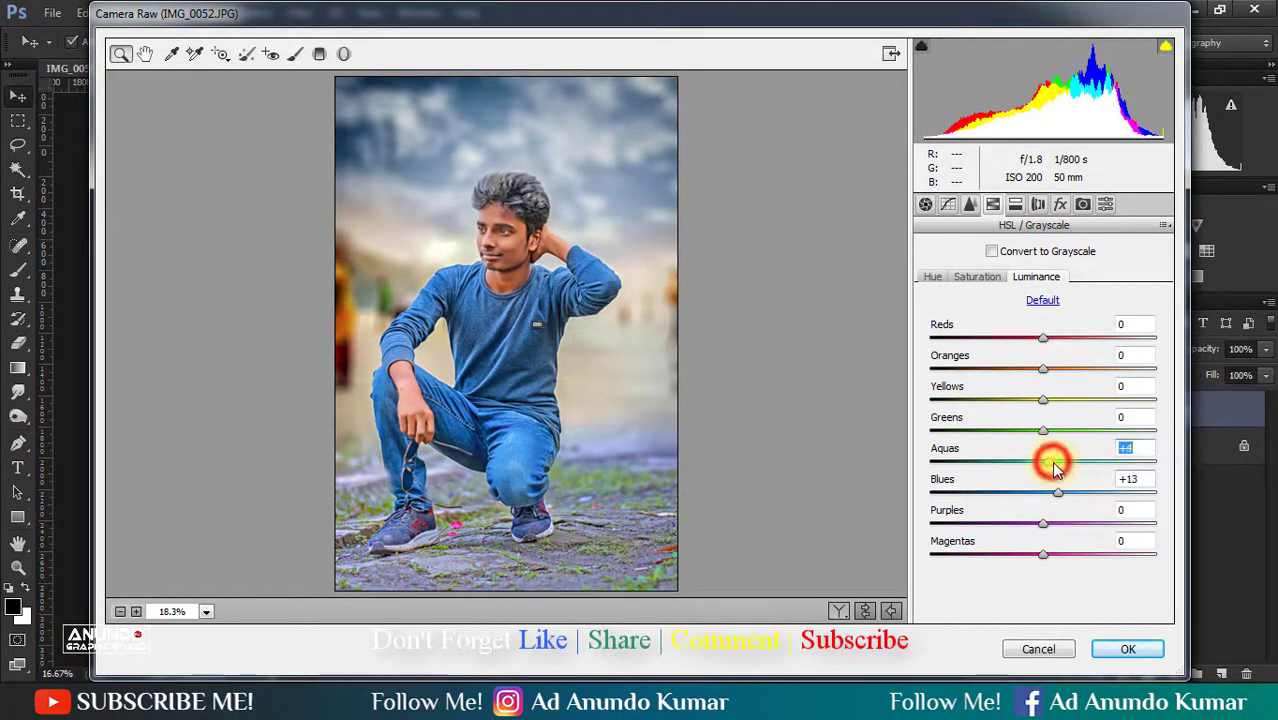
left_click_drag(1043, 368, 1072, 374)
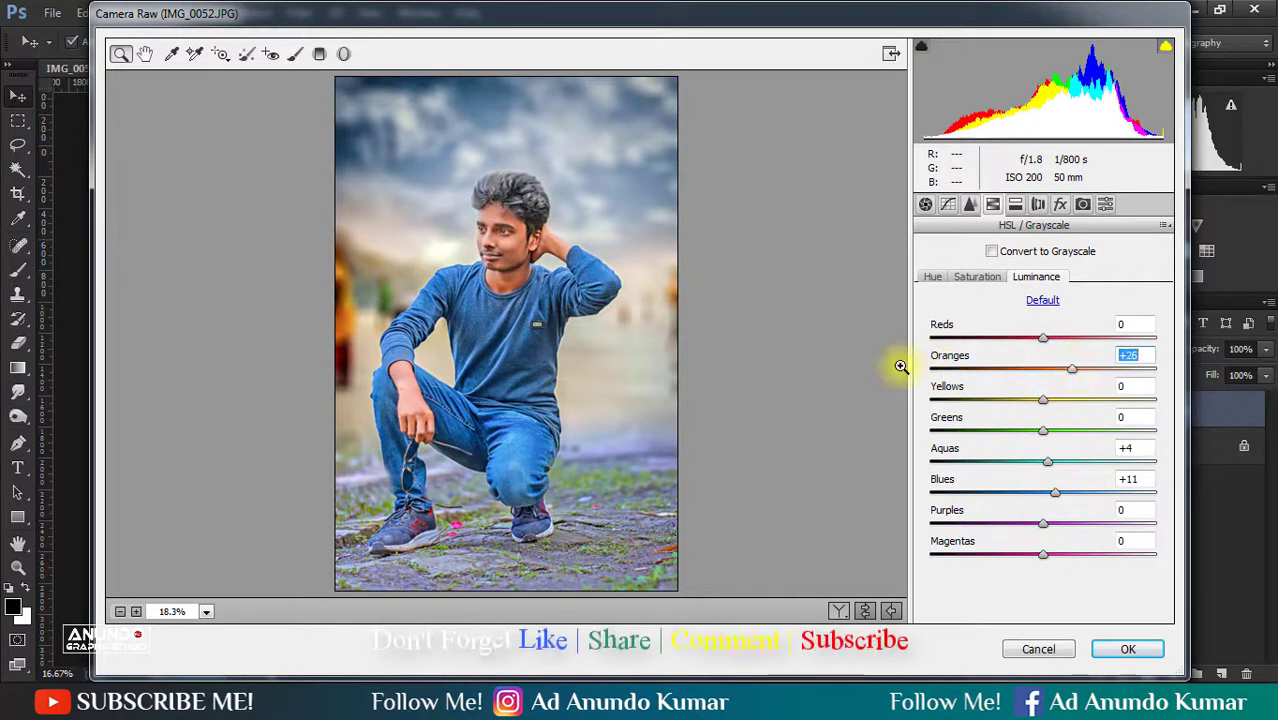
- Place a large radial filter with exposure -0.35 around the crouching man and apply the Camera Raw changes
left_click(343, 54)
left_click_drag(519, 345, 659, 507)
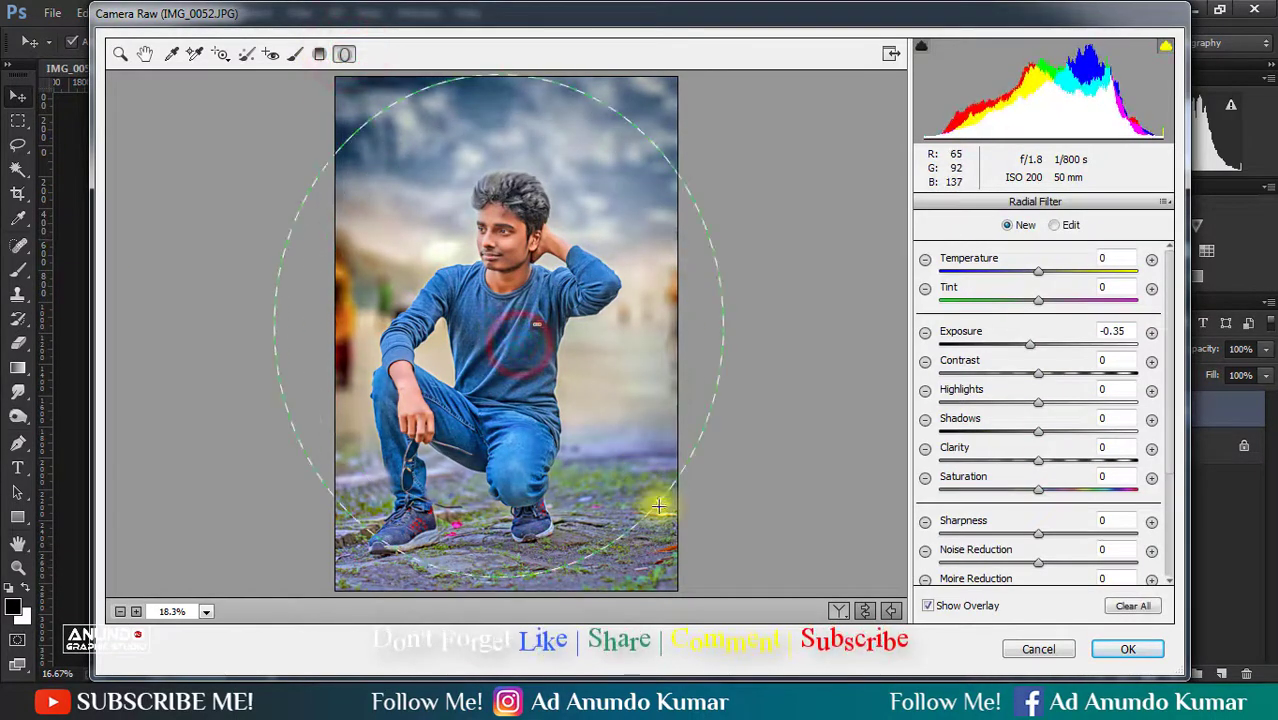
left_click_drag(576, 332, 576, 366)
left_click_drag(493, 108, 493, 90)
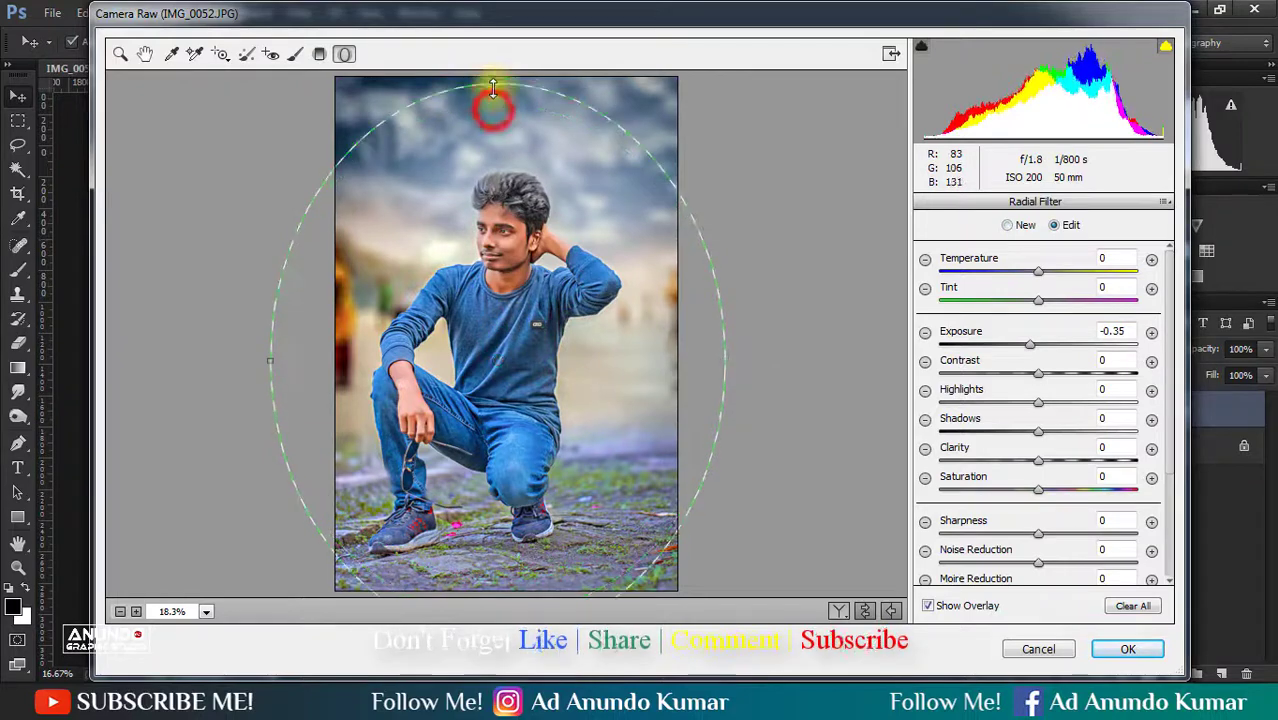
left_click_drag(515, 218, 518, 218)
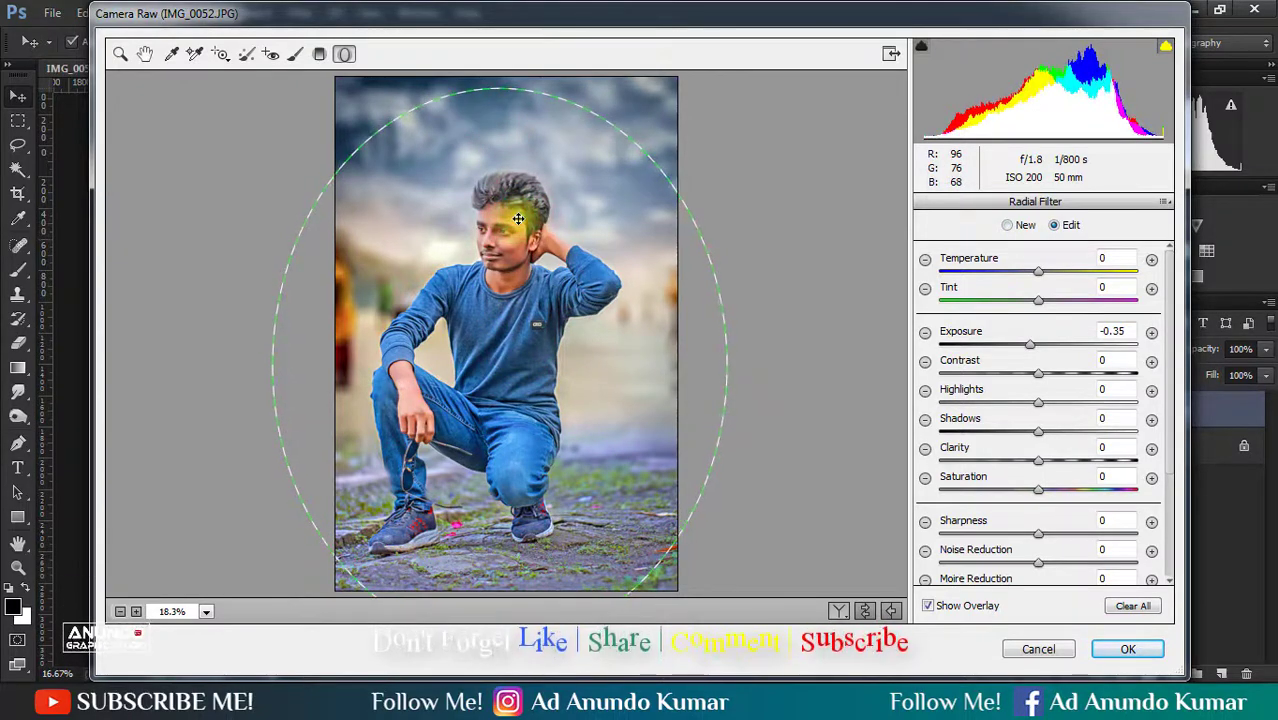
left_click(1128, 648)
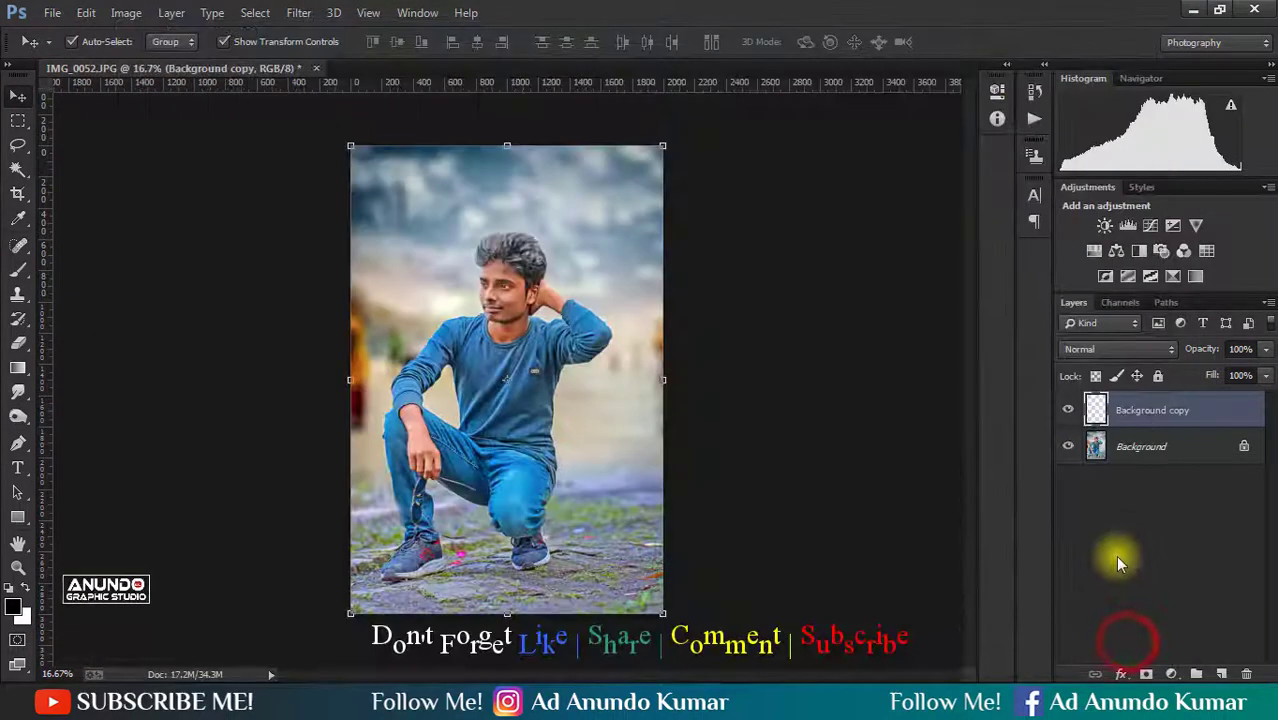
- Flatten Background copy into the Background layer and save the image
left_click(1115, 555)
right_click(1203, 406)
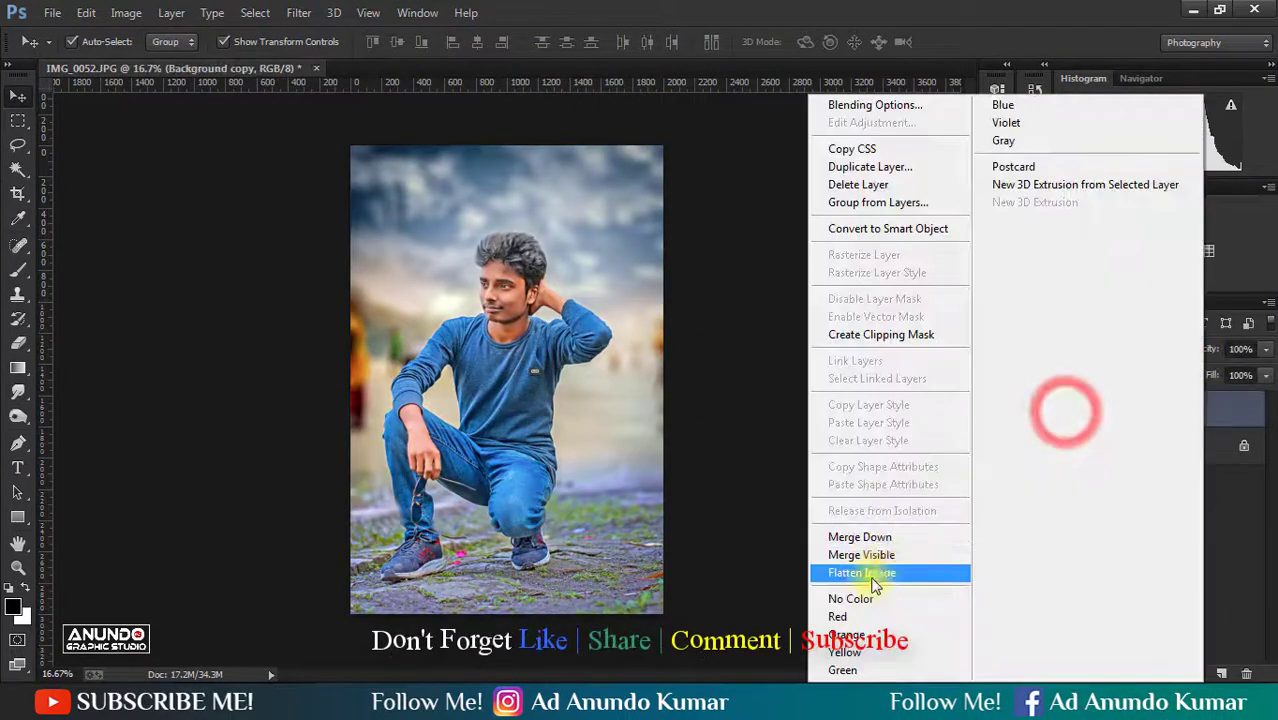
left_click(860, 568)
key("ctrl+s")
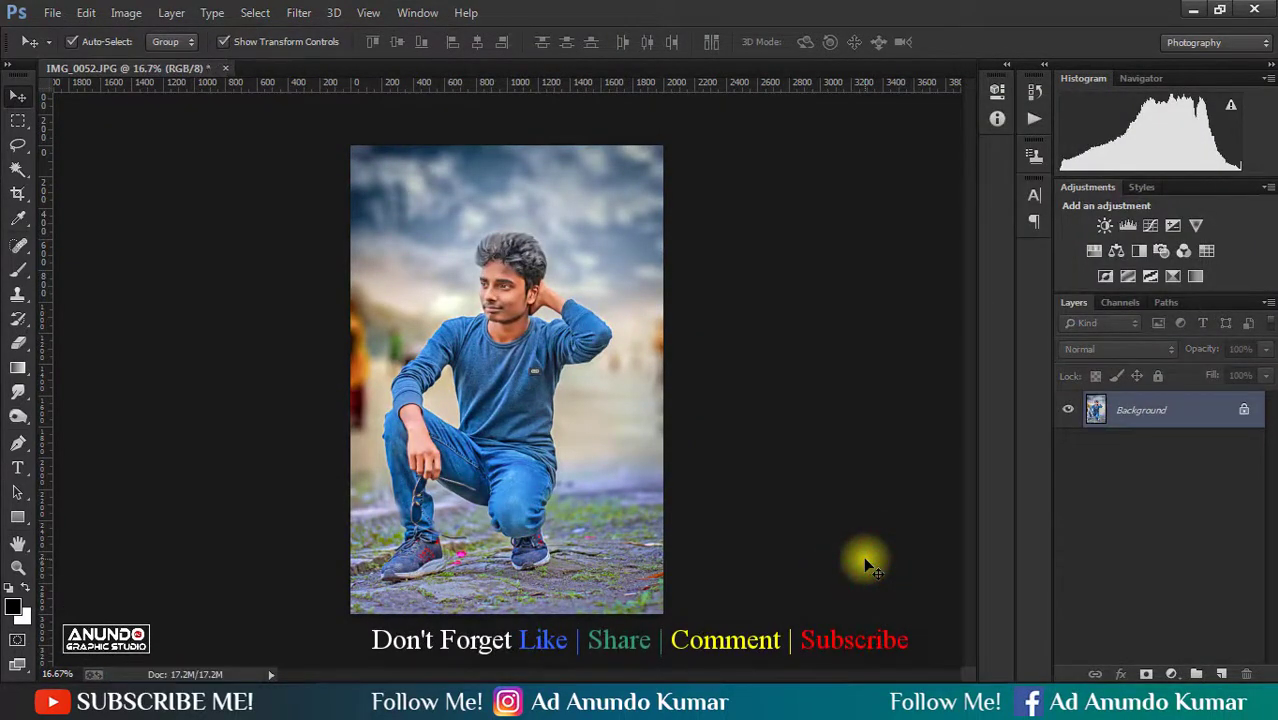
- Apply a 15 px Tilt-Shift blur with the focus area stretched from above the image down to the shoes
left_click(298, 12)
left_click(342, 221)
mouse_move(357, 238)
left_click(580, 273)
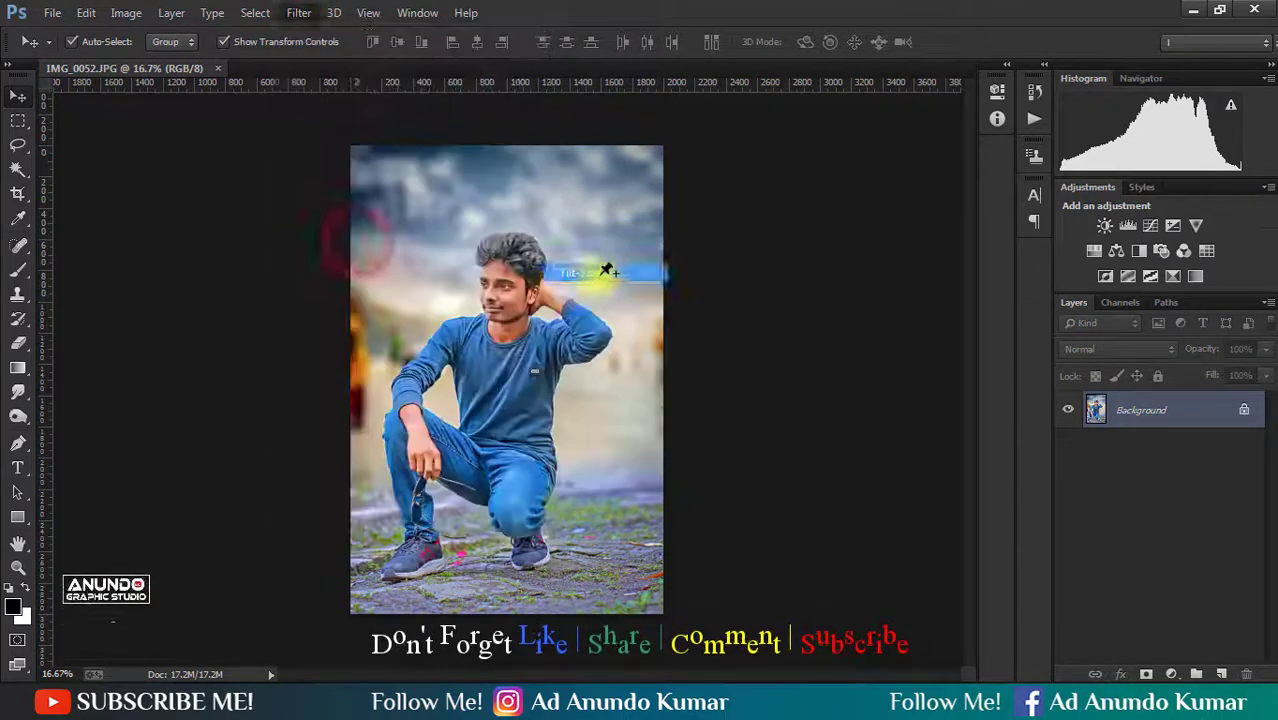
left_click_drag(560, 428, 564, 620)
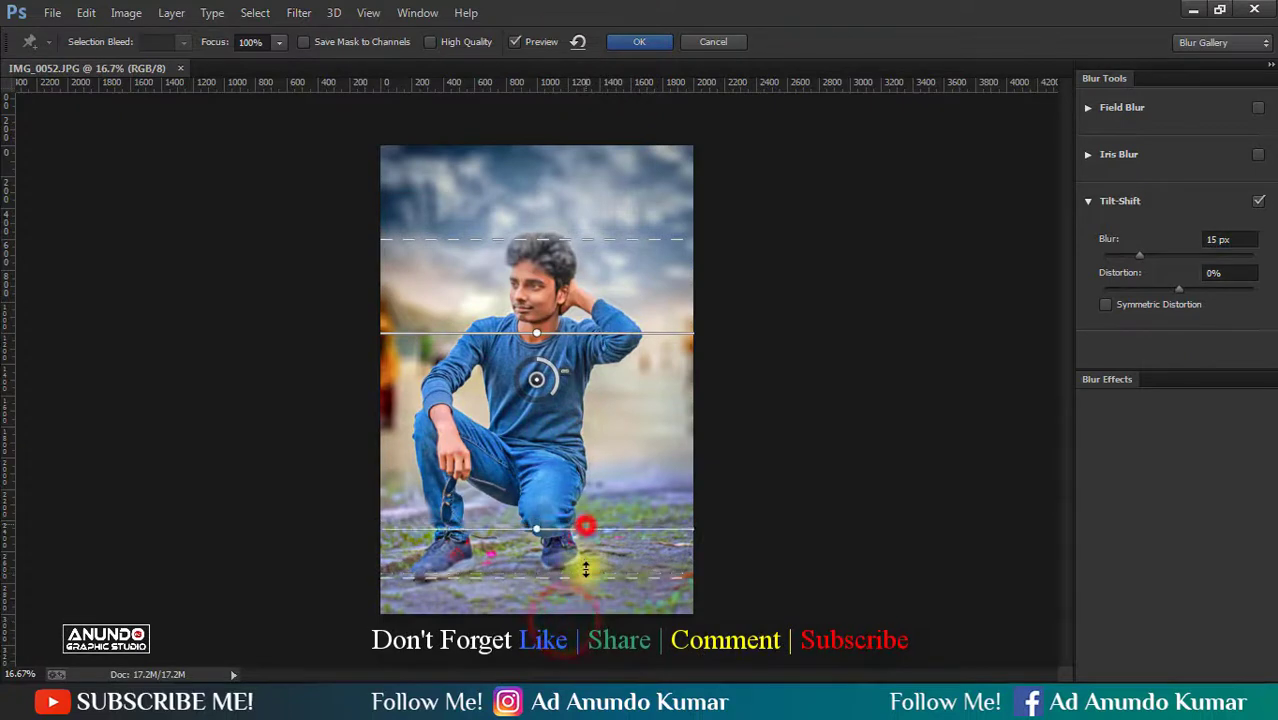
left_click_drag(605, 345, 605, 114)
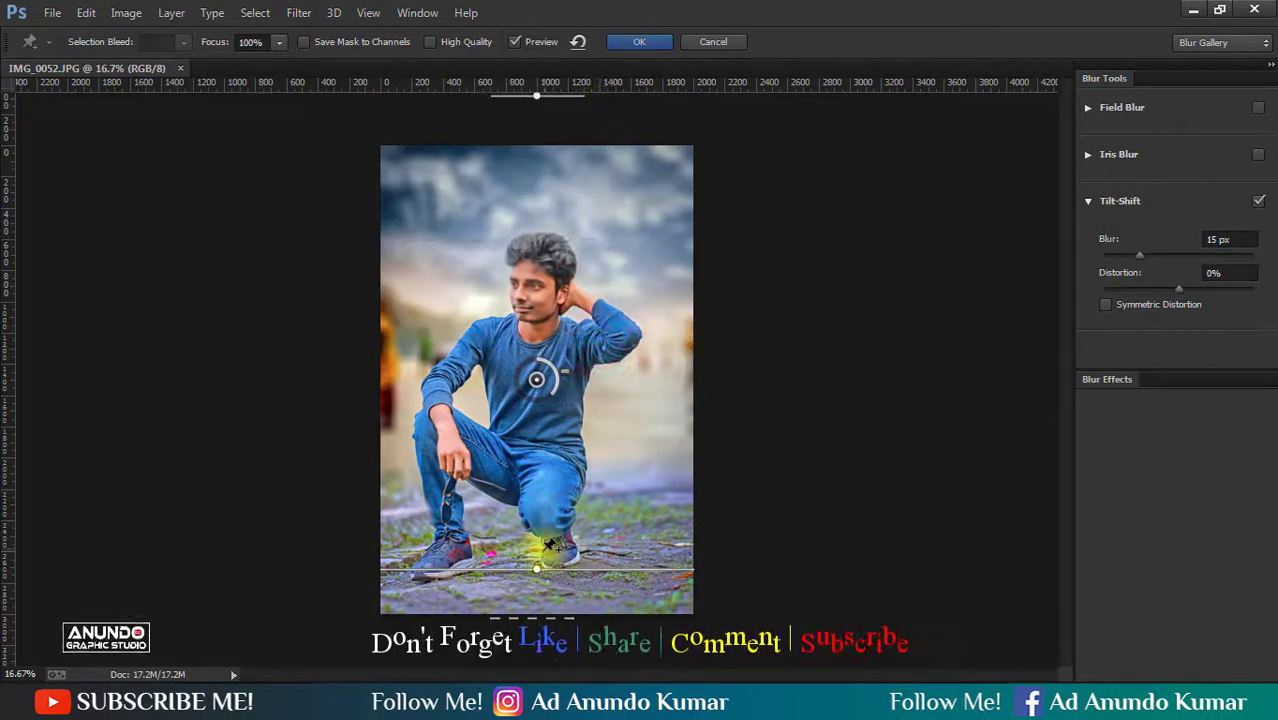
left_click_drag(520, 557, 545, 566)
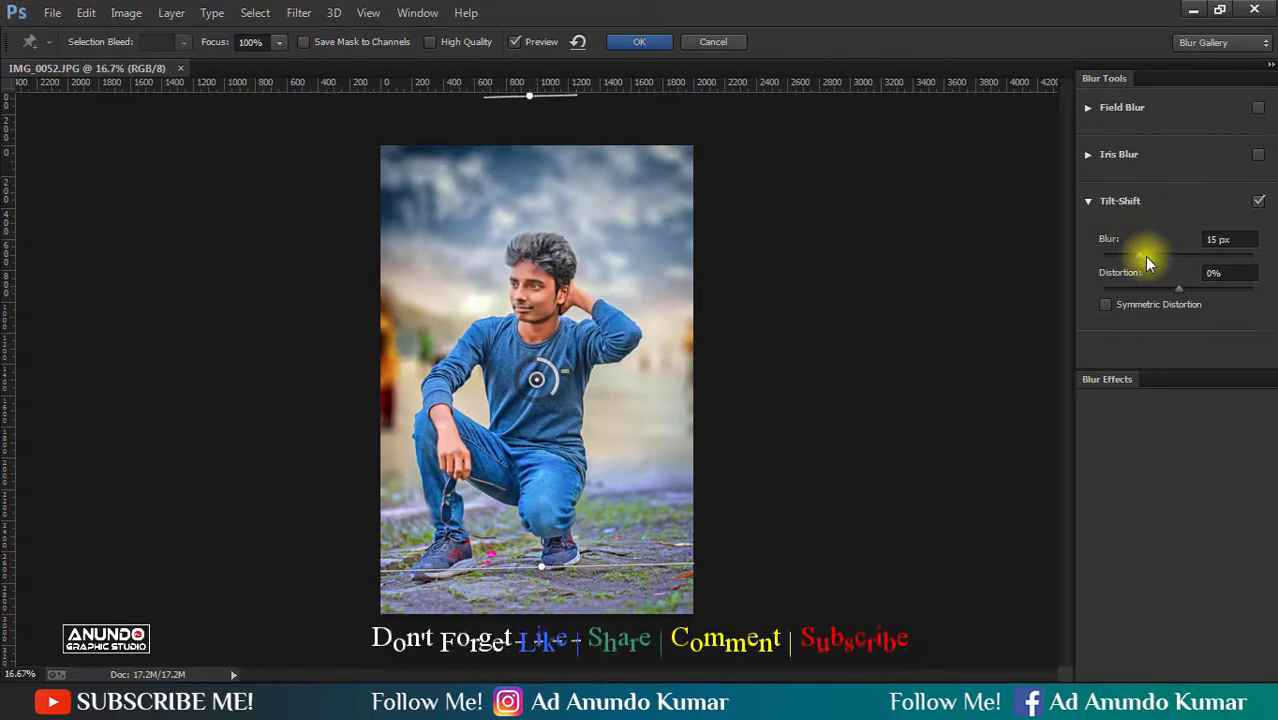
left_click(640, 44)
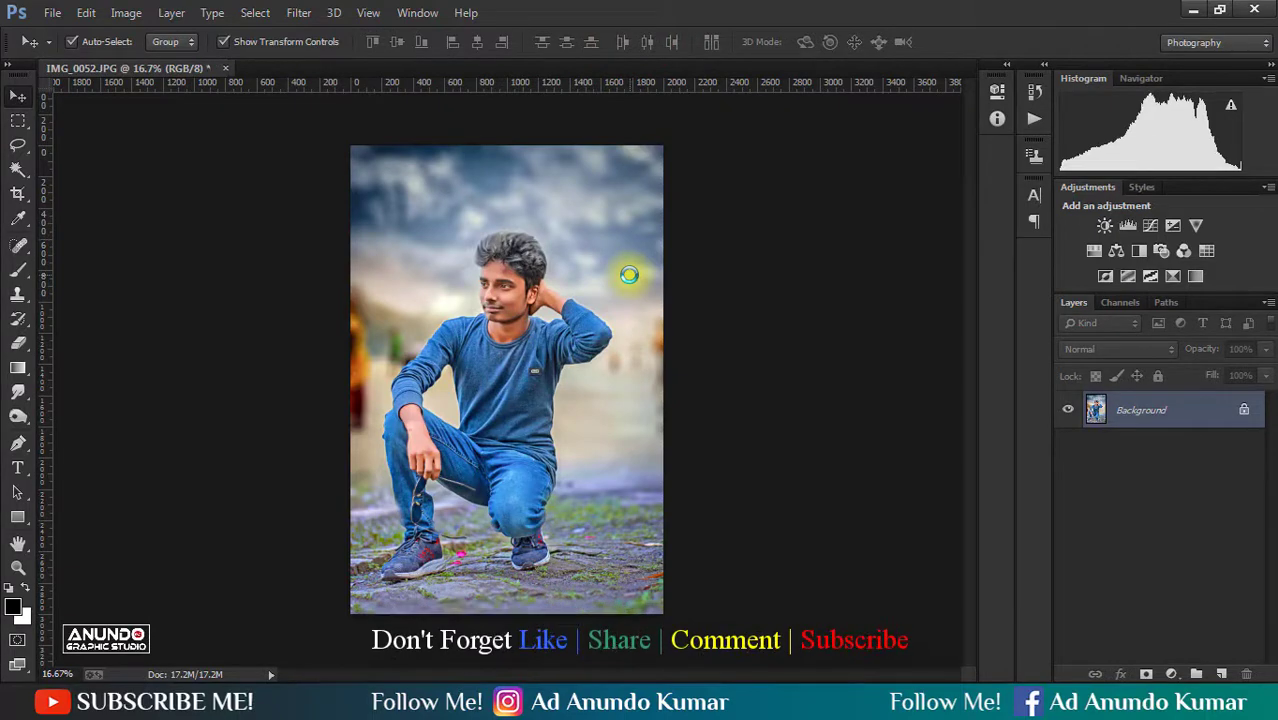
- Duplicate the blurred layer and apply Camera Raw to the copy with the Greens hue at -100
key("ctrl+j")
left_click(299, 12)
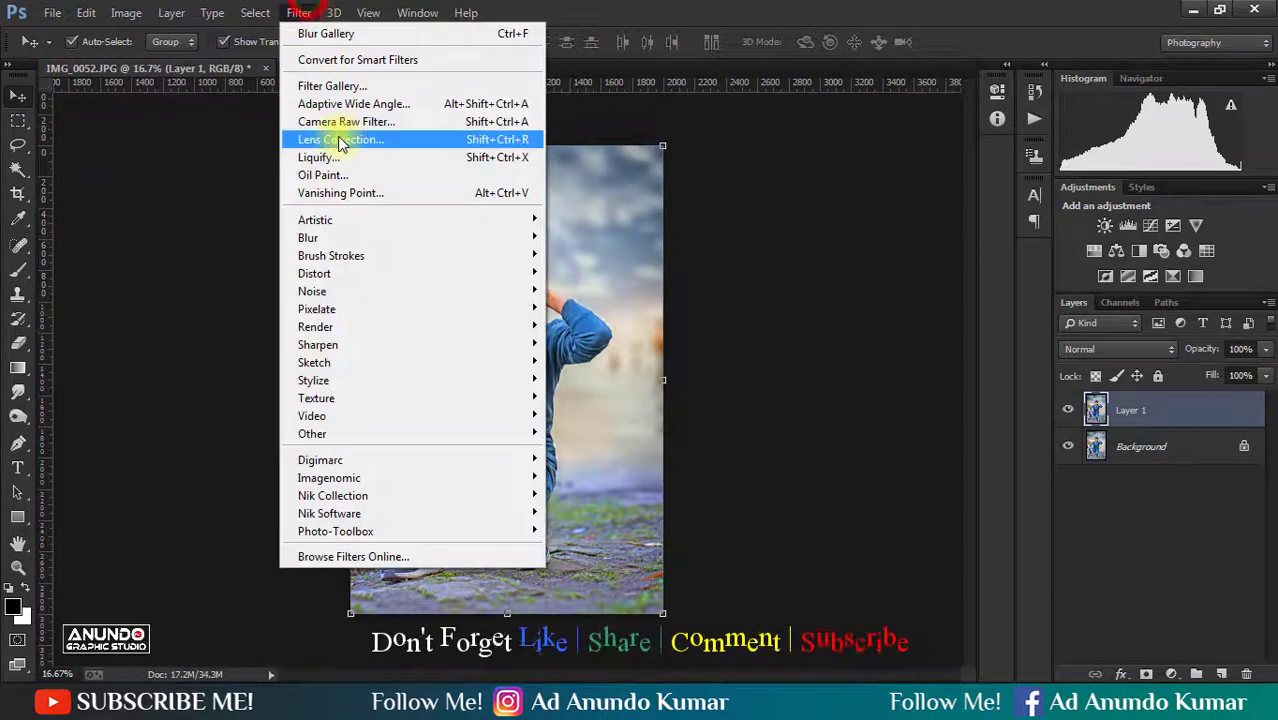
left_click(341, 124)
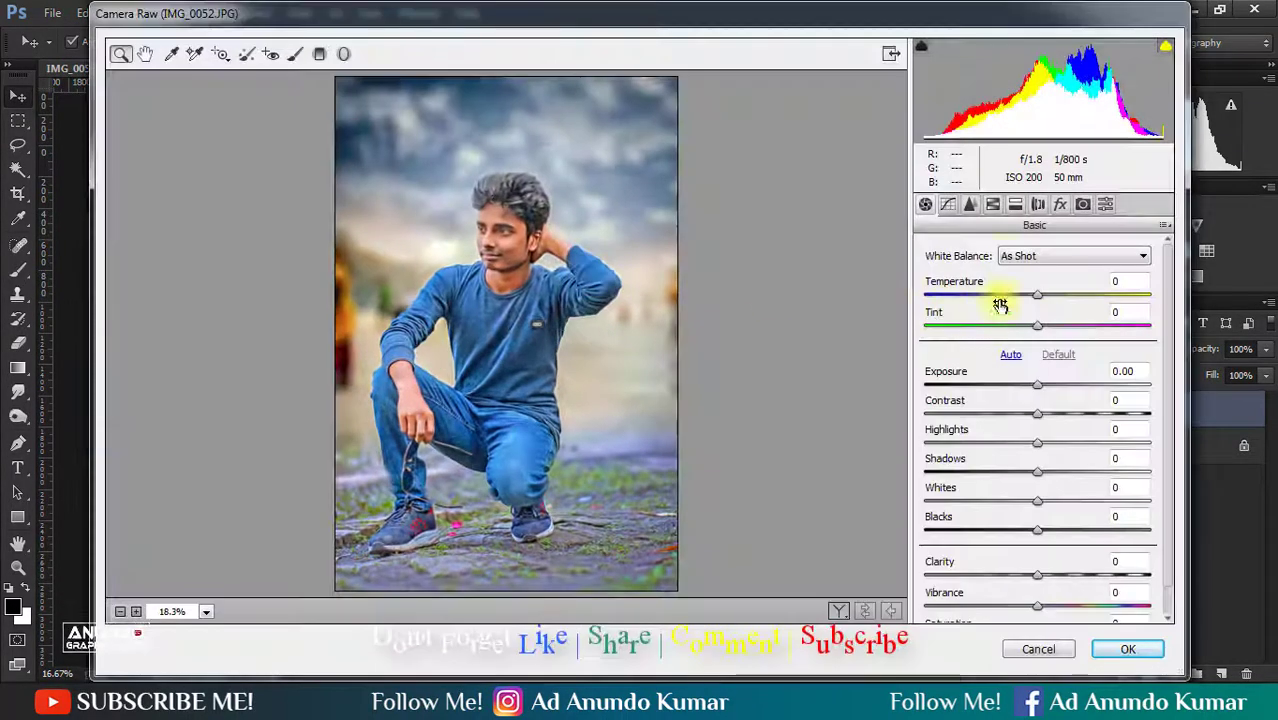
left_click(970, 204)
left_click(992, 204)
left_click(933, 276)
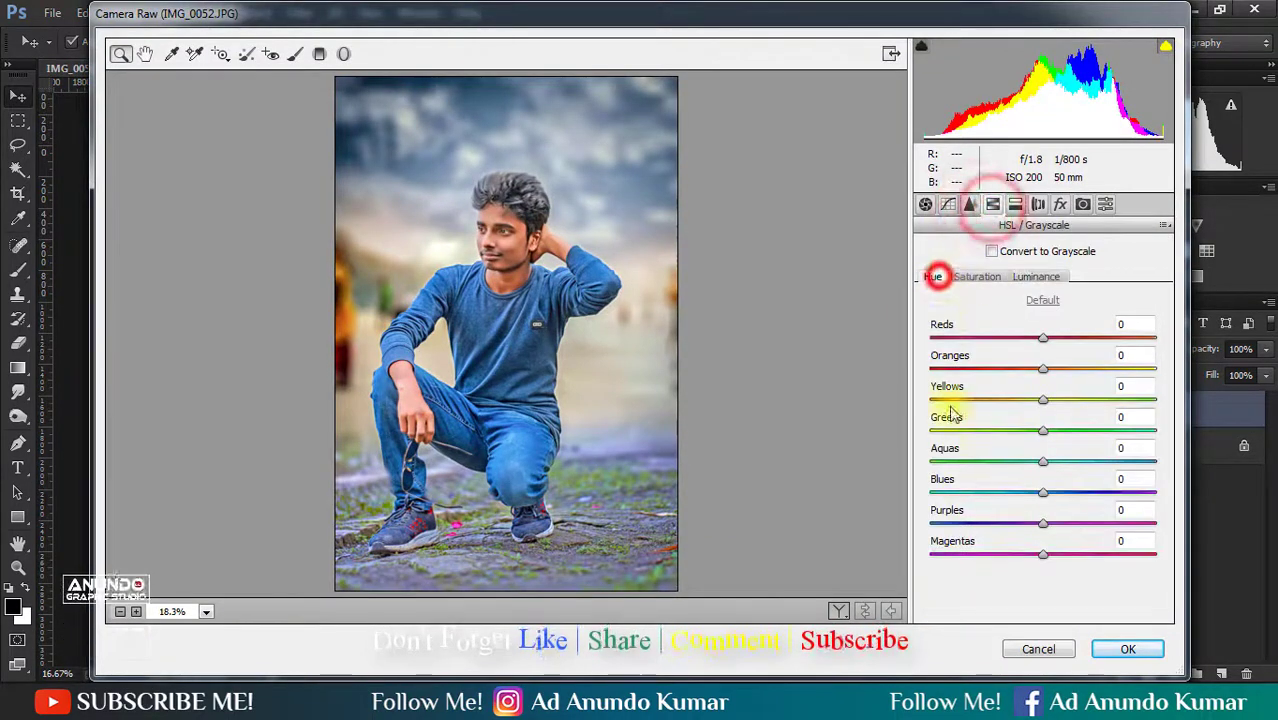
left_click_drag(931, 431, 915, 440)
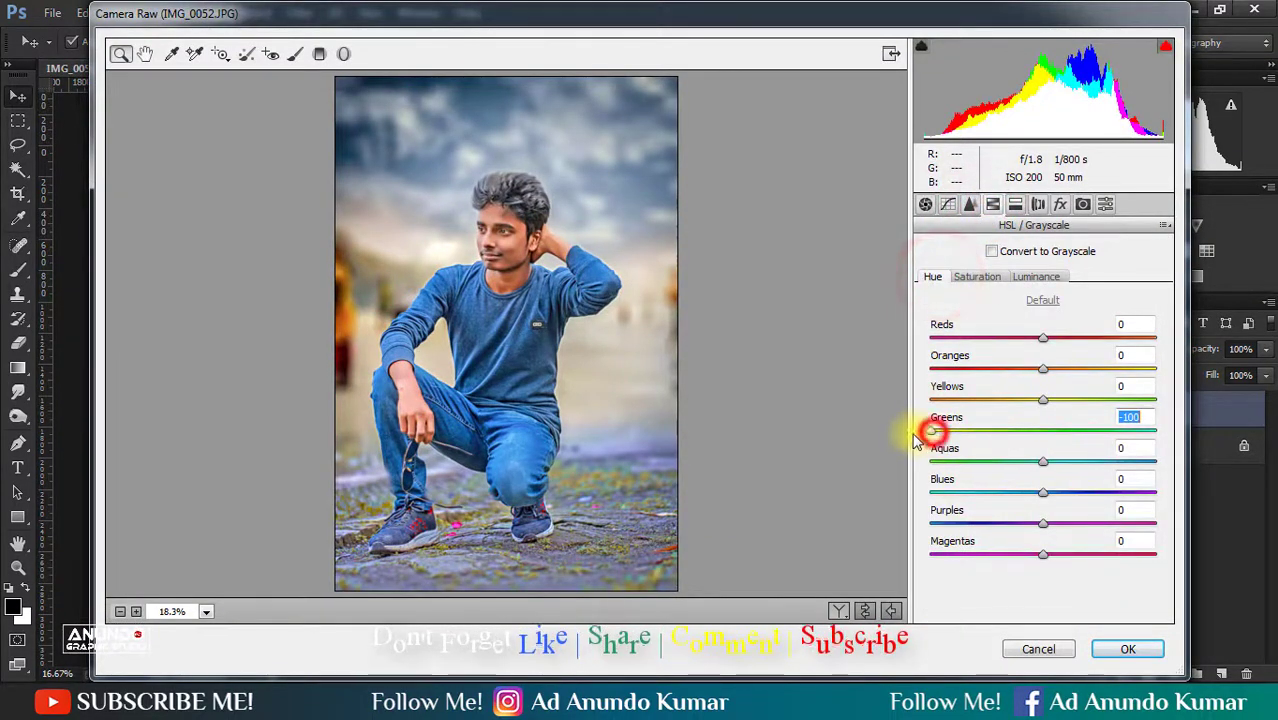
double_click(958, 398)
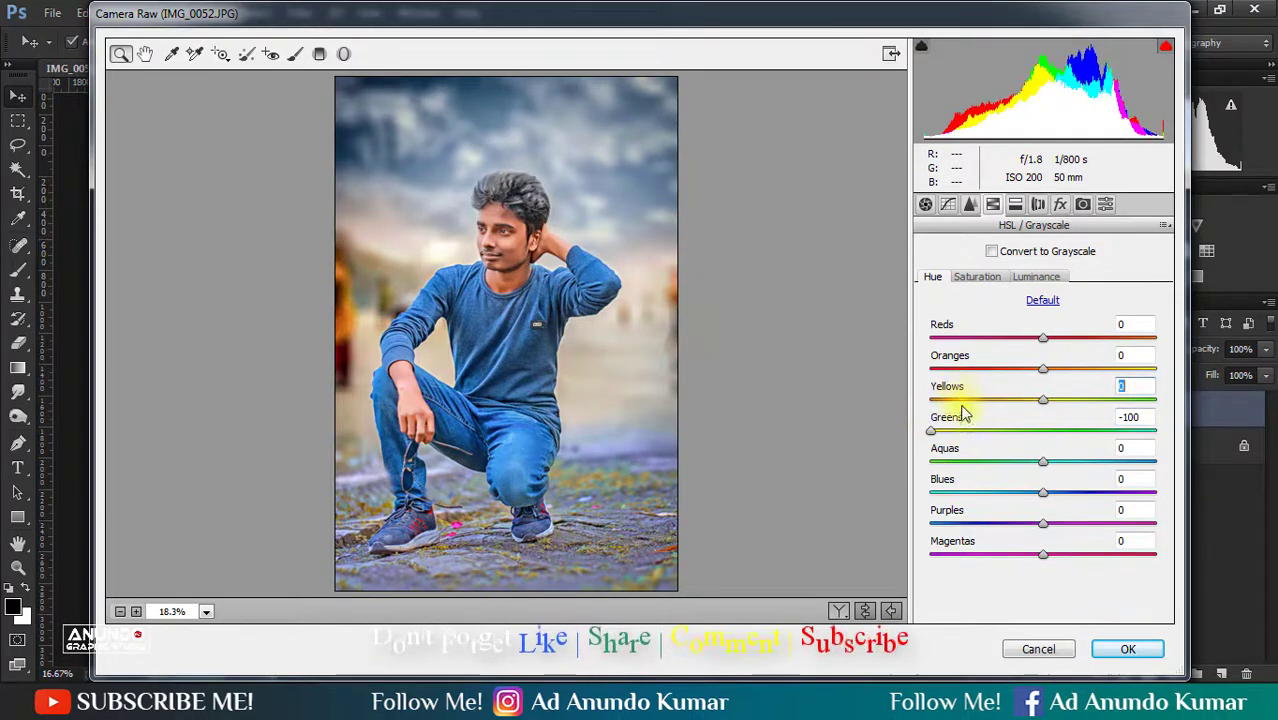
left_click(1133, 650)
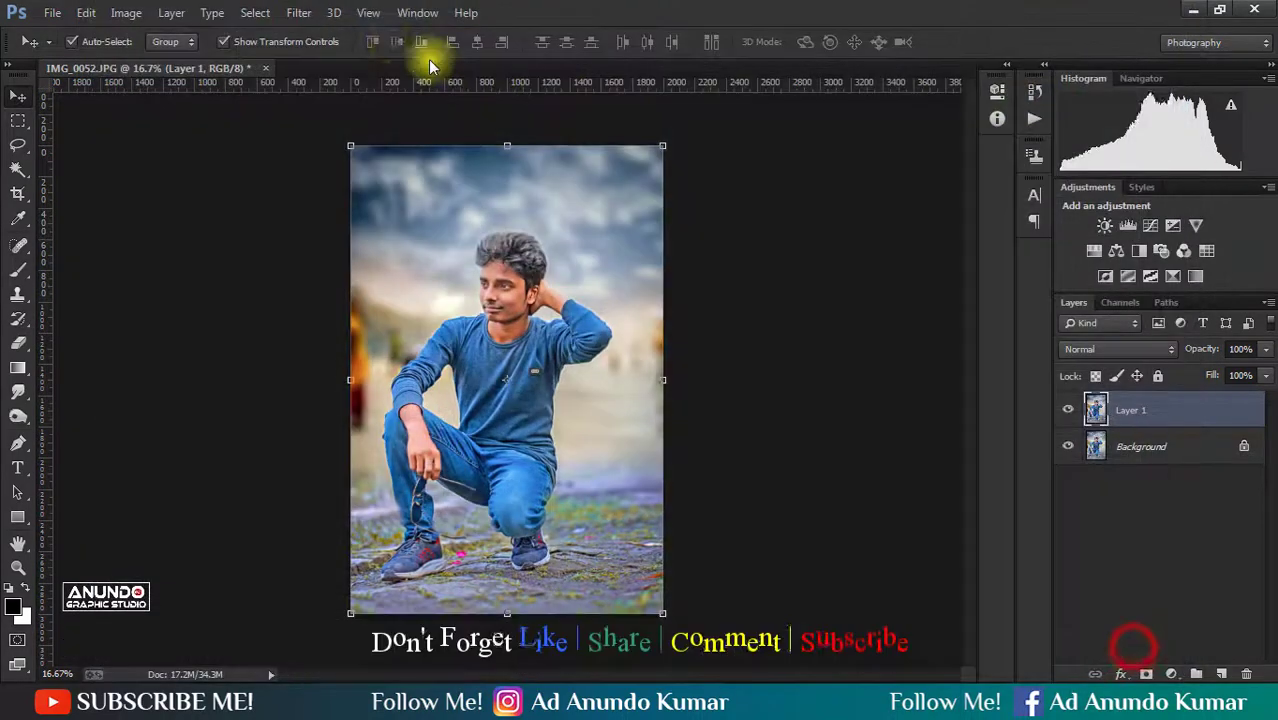
- Reapply the most recently used filter to Layer 1
left_click(303, 13)
left_click(314, 32)
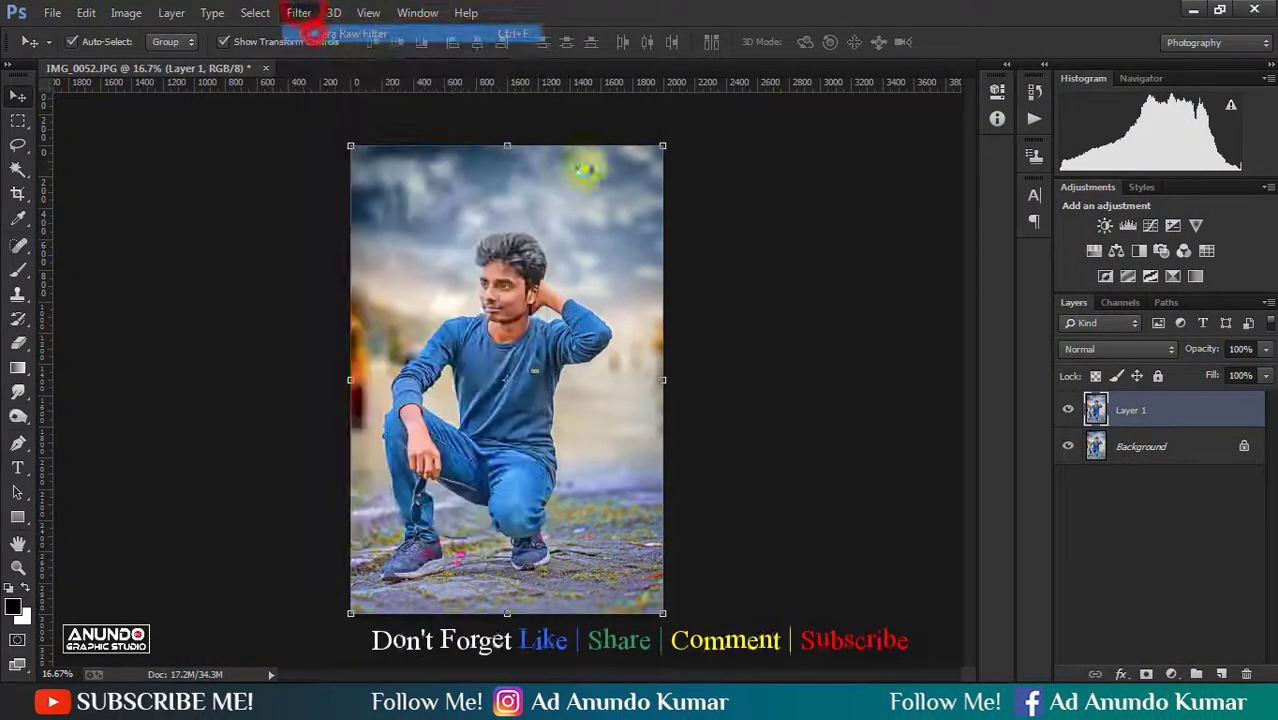
- Flatten Layer 1 into the Background layer and save the image
right_click(1070, 402)
left_click(905, 573)
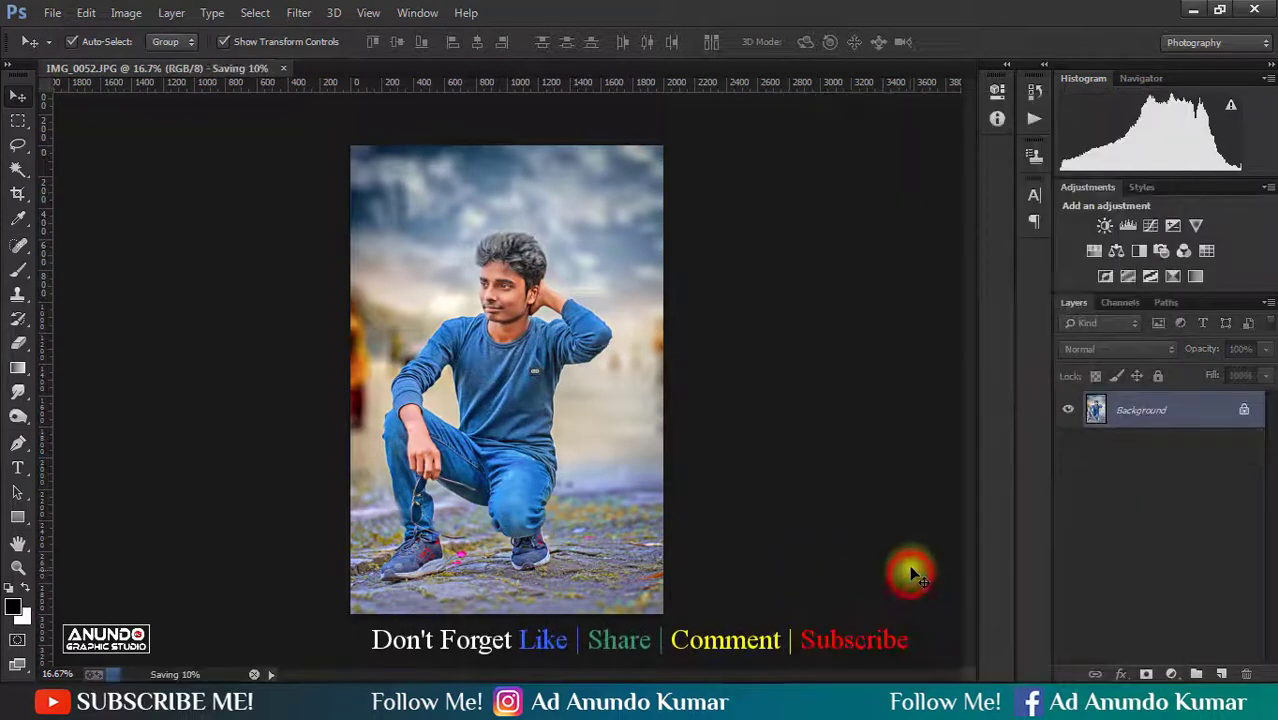
- Duplicate the Background layer and apply Selective Color to the copy, setting the Yellows to Yellow -15% and Black -19%
left_click_drag(1178, 448, 1221, 674)
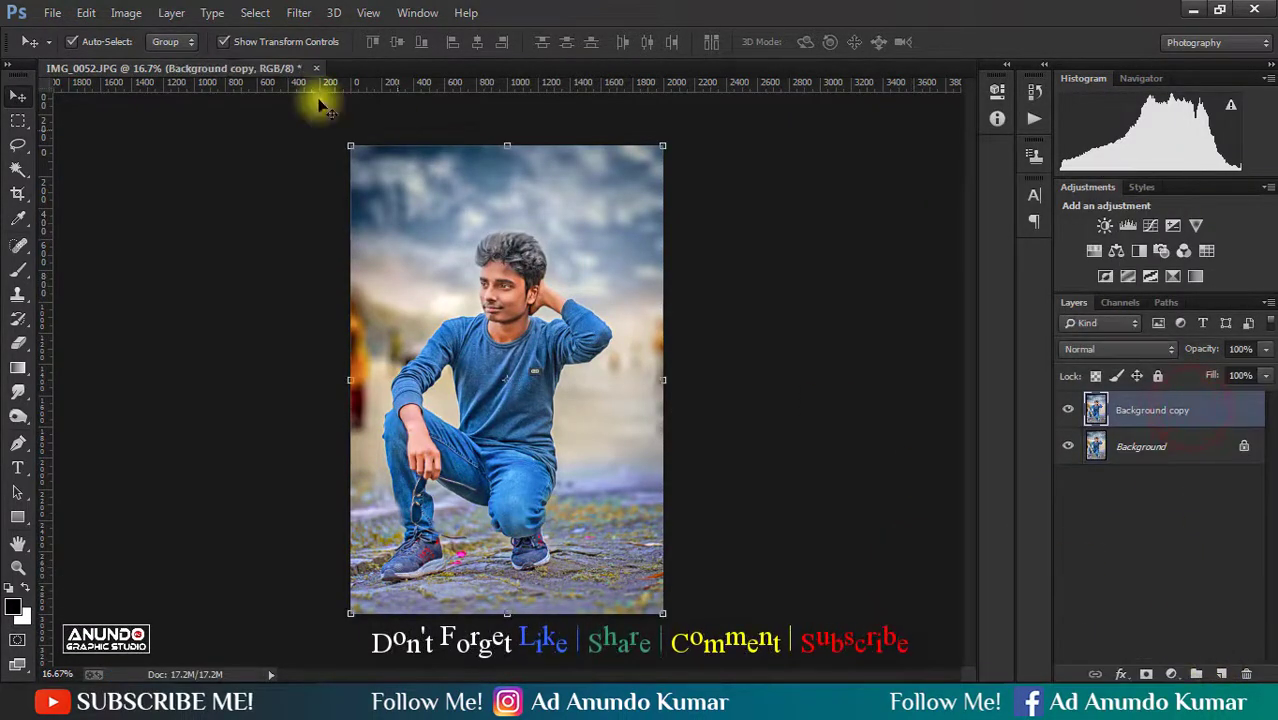
left_click(126, 13)
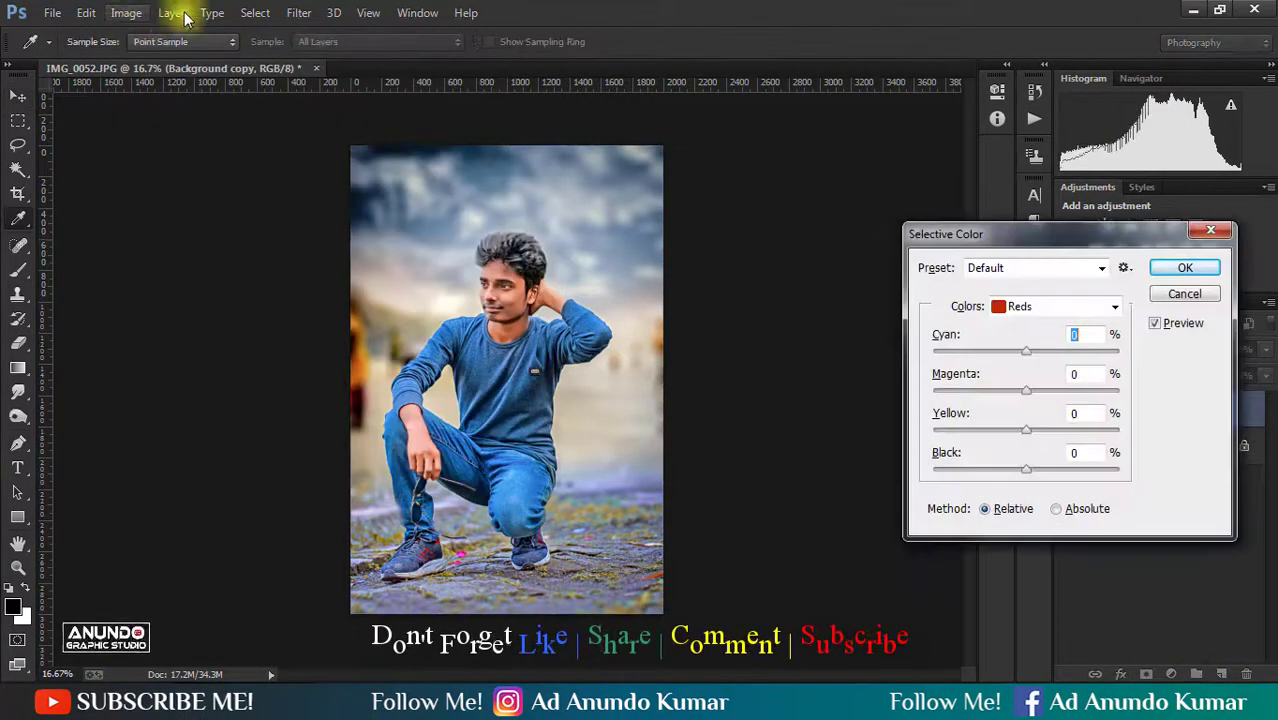
left_click(1172, 296, "alt")
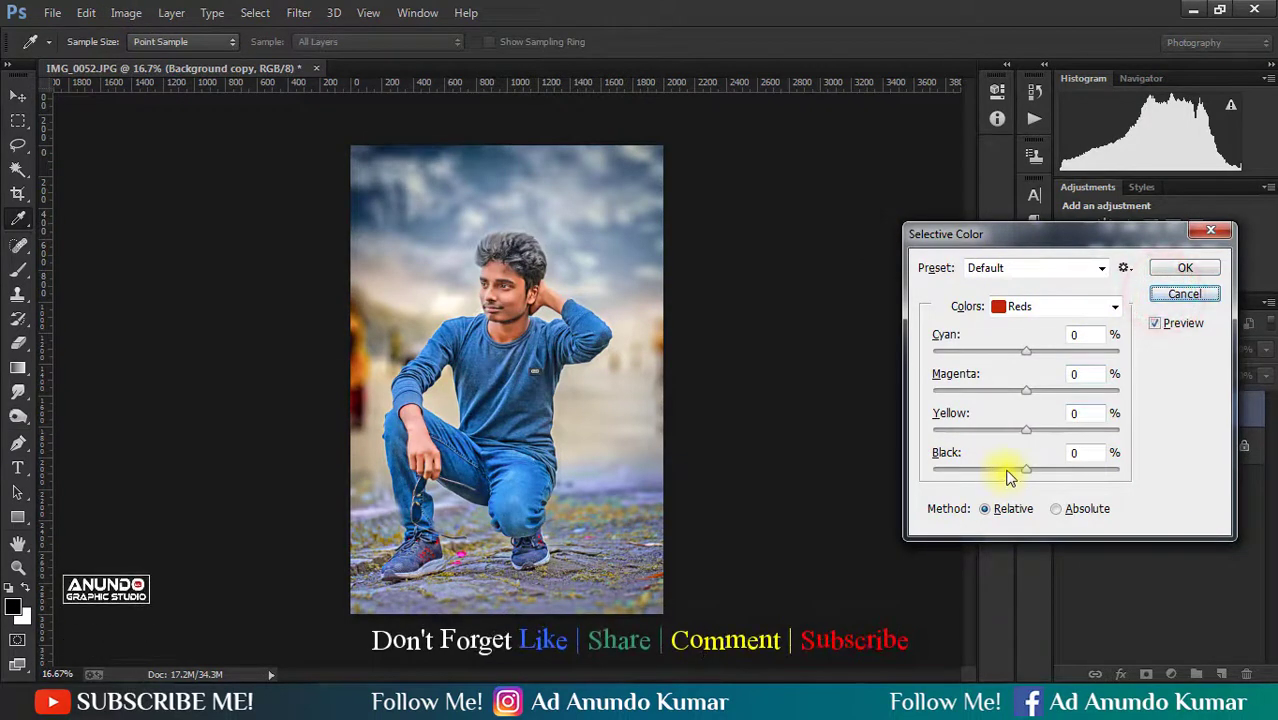
left_click(1040, 306)
left_click(1043, 343)
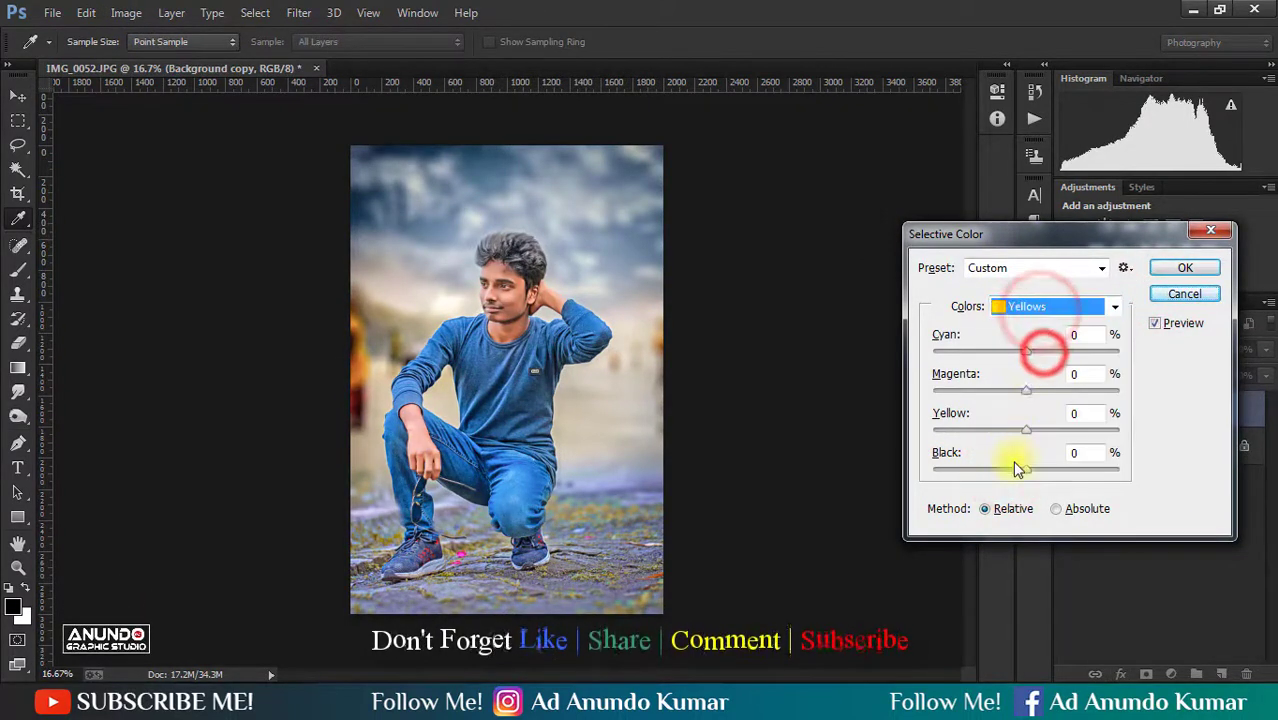
left_click_drag(1013, 472, 1008, 469)
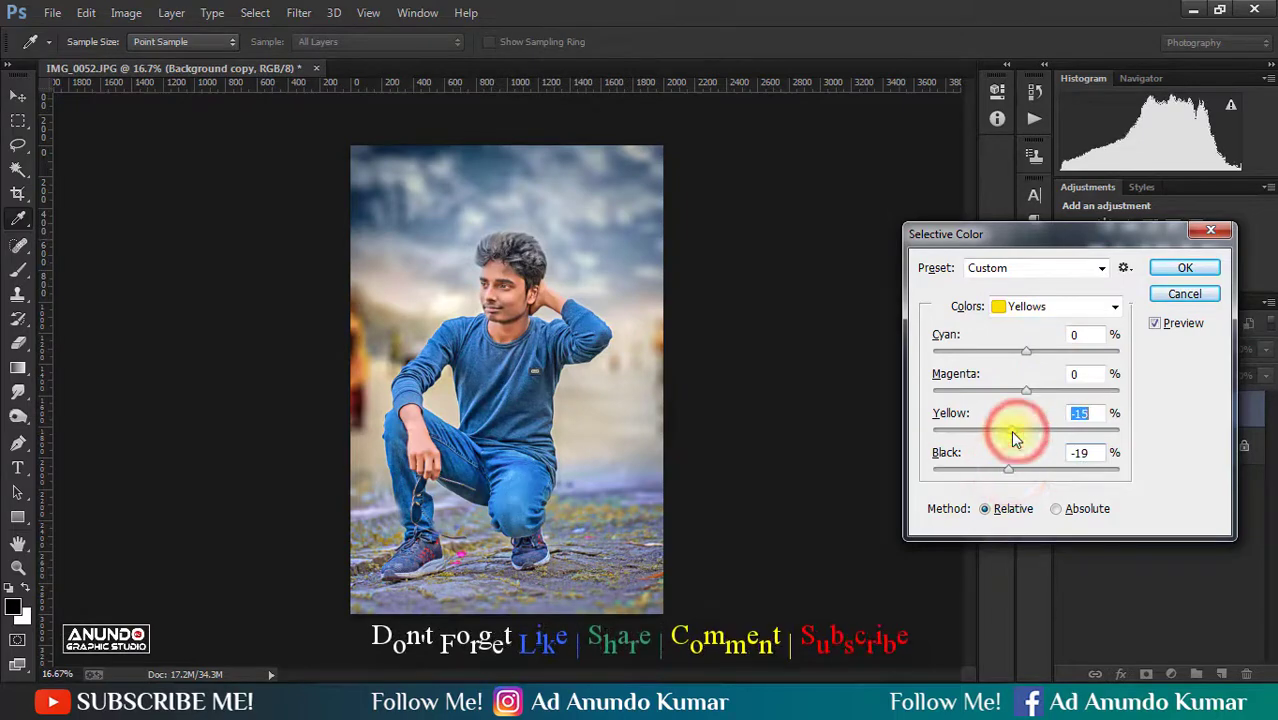
key("Return")
- Add a black layer mask to Background copy to hide the color adjustment
key("v")
left_click(1146, 673, "alt")
key("b")
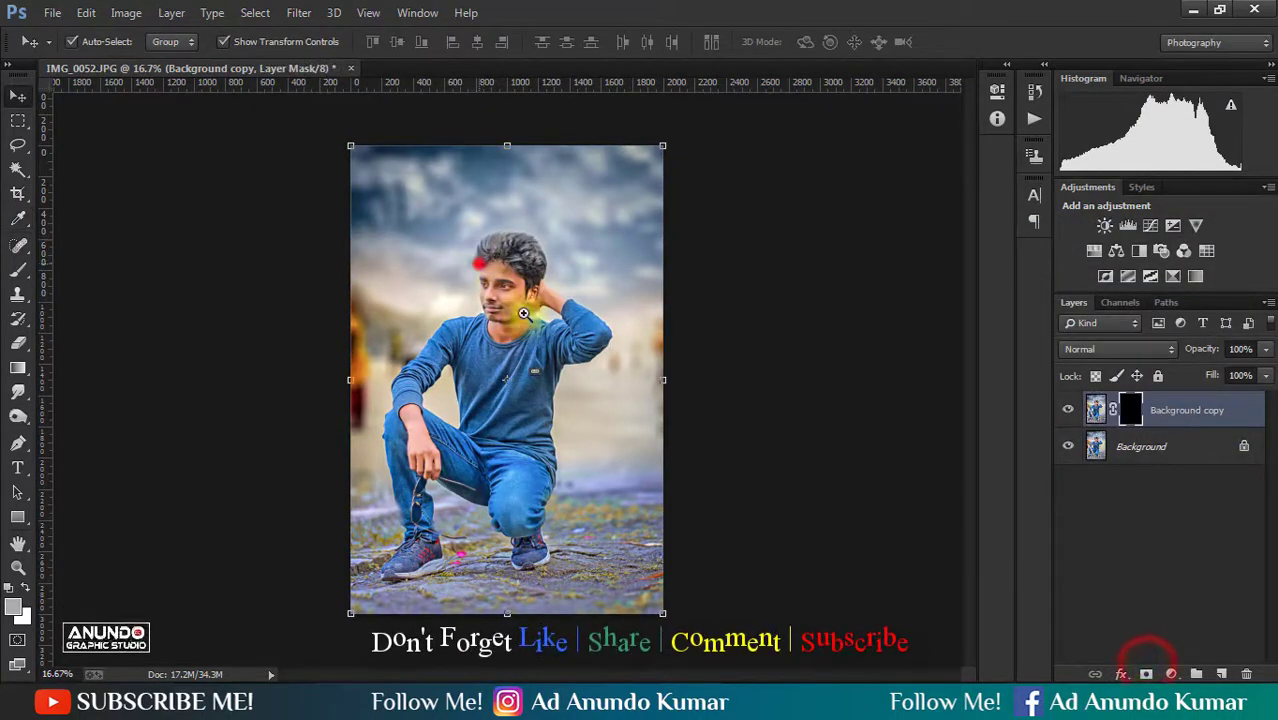
- Erase the black mask over the face, ear, raised arm and neck to reveal the adjusted skin tone
scroll(500, 290, "up", 6)
scroll(620, 389, "down", 1)
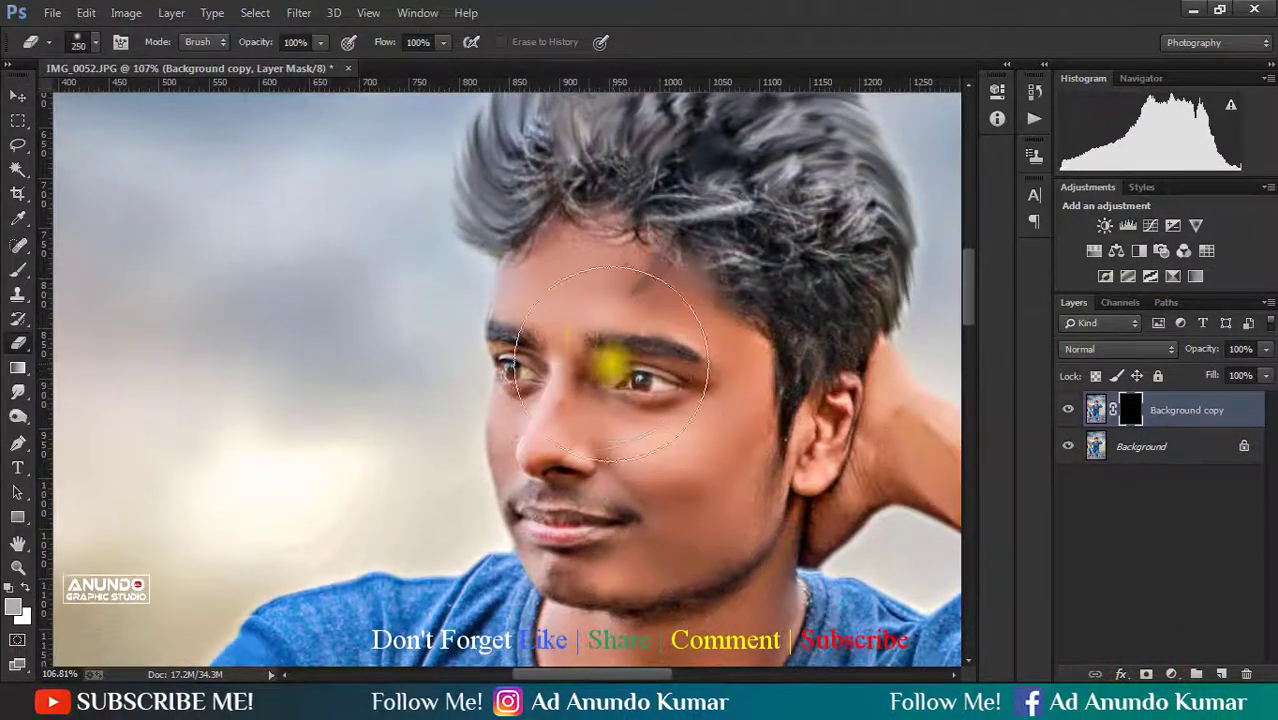
mouse_move(583, 324)
left_mouse_down()
mouse_move(594, 434)
mouse_move(668, 343)
mouse_move(694, 384)
left_mouse_up()
key("space")
left_click_drag(679, 433, 509, 338)
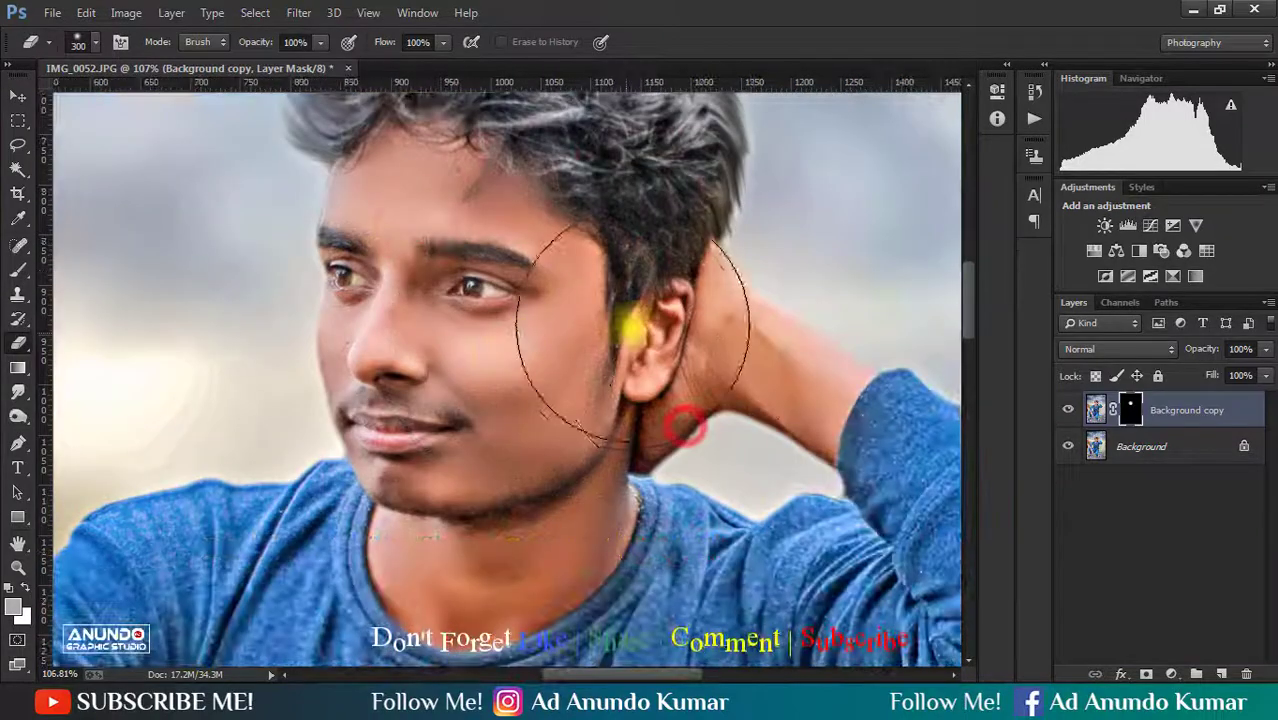
left_click_drag(645, 333, 771, 360)
key("space")
left_click_drag(583, 404, 564, 284)
mouse_move(565, 305)
left_mouse_down()
mouse_move(513, 407)
mouse_move(453, 449)
mouse_move(394, 270)
mouse_move(457, 278)
left_mouse_up()
- Erase the black mask over the lowered forearm and hand to reveal the adjusted skin tone there
key("space")
left_click_drag(457, 450, 415, 150)
mouse_move(340, 414)
left_mouse_down()
mouse_move(611, 414)
mouse_move(640, 428)
mouse_move(291, 385)
left_mouse_up()
left_click_drag(274, 374, 315, 500)
key("space")
left_click_drag(315, 506, 278, 215)
mouse_move(291, 305)
left_mouse_down()
mouse_move(316, 374)
mouse_move(350, 408)
left_mouse_up()
key("alt+space")
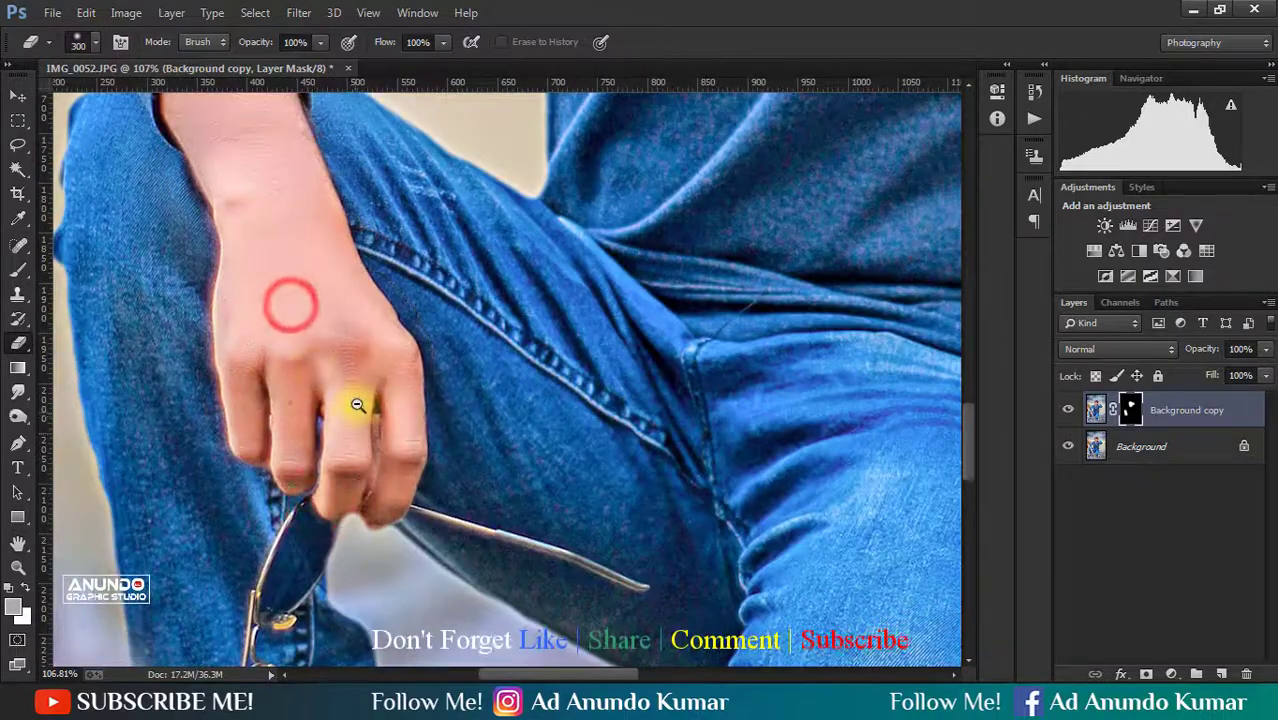
left_click(357, 404, "alt")
left_click(357, 404, "alt")
left_click(357, 404, "alt")
left_click(357, 404, "alt")
left_click(357, 404, "alt")
left_click(357, 404, "alt")
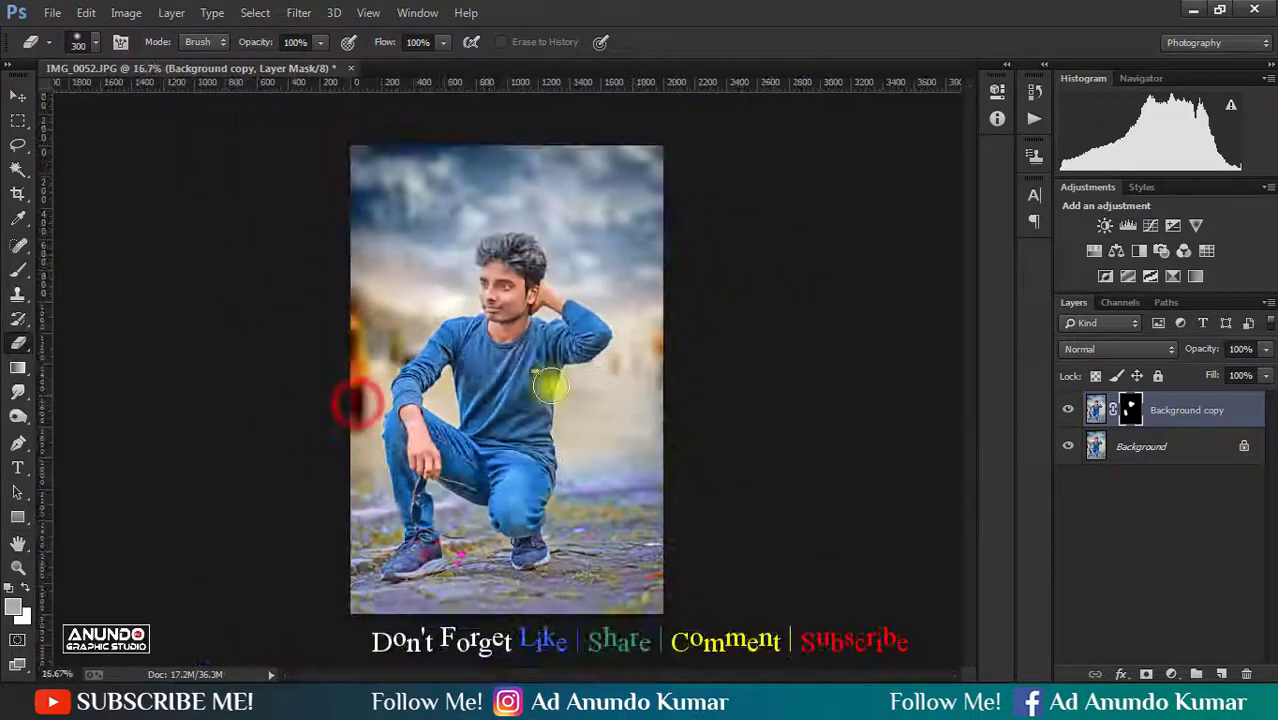
- Flatten the masked copy into the Background layer and save the image
right_click(1232, 408)
left_click(962, 572)
key("ctrl+s")
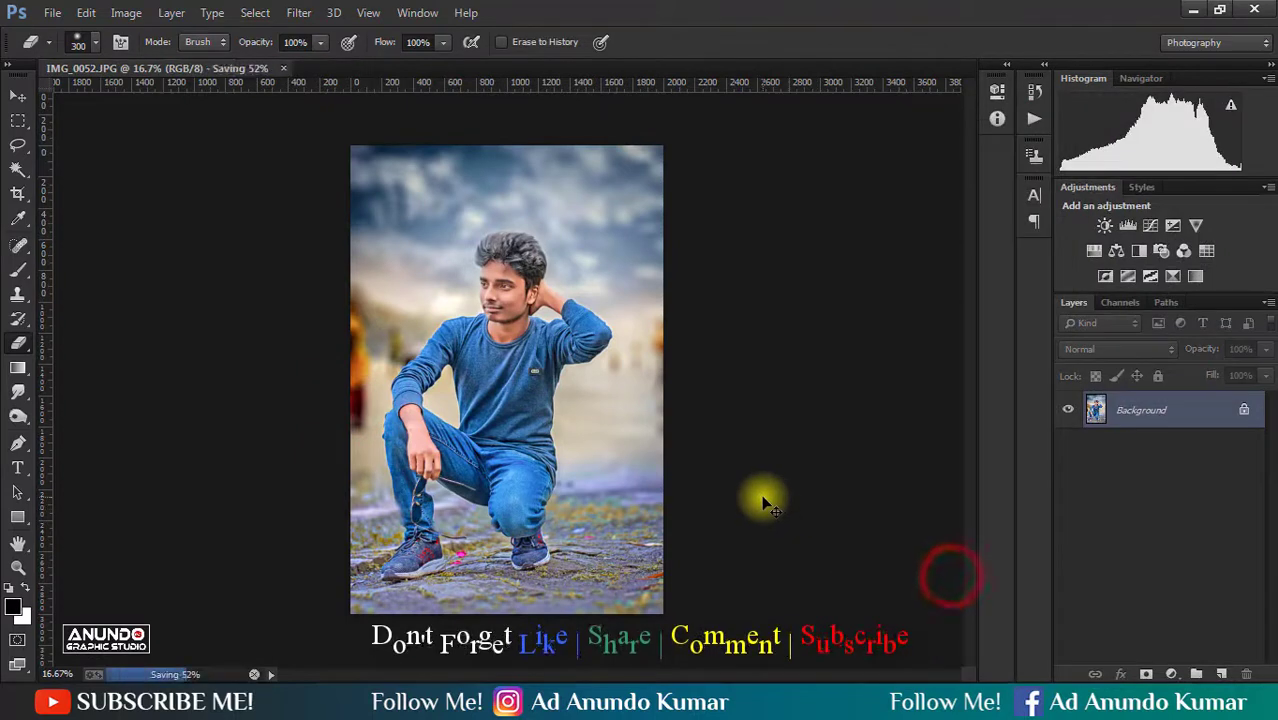
- Duplicate the Background layer and add a Camera Raw graduated filter from the sky to the chest, with Temperature -25 and Exposure -0.35
left_click(17, 95)
left_click_drag(1192, 410, 1221, 673)
left_click(334, 12)
mouse_move(299, 12)
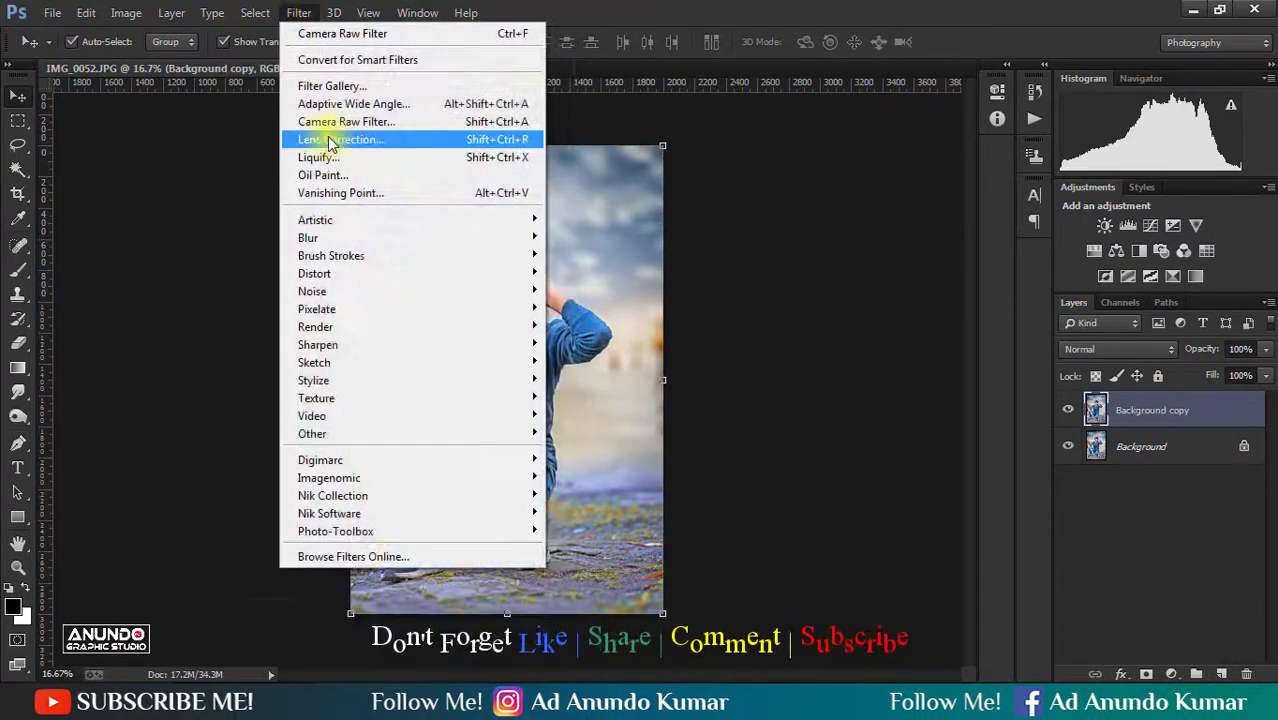
left_click(330, 120)
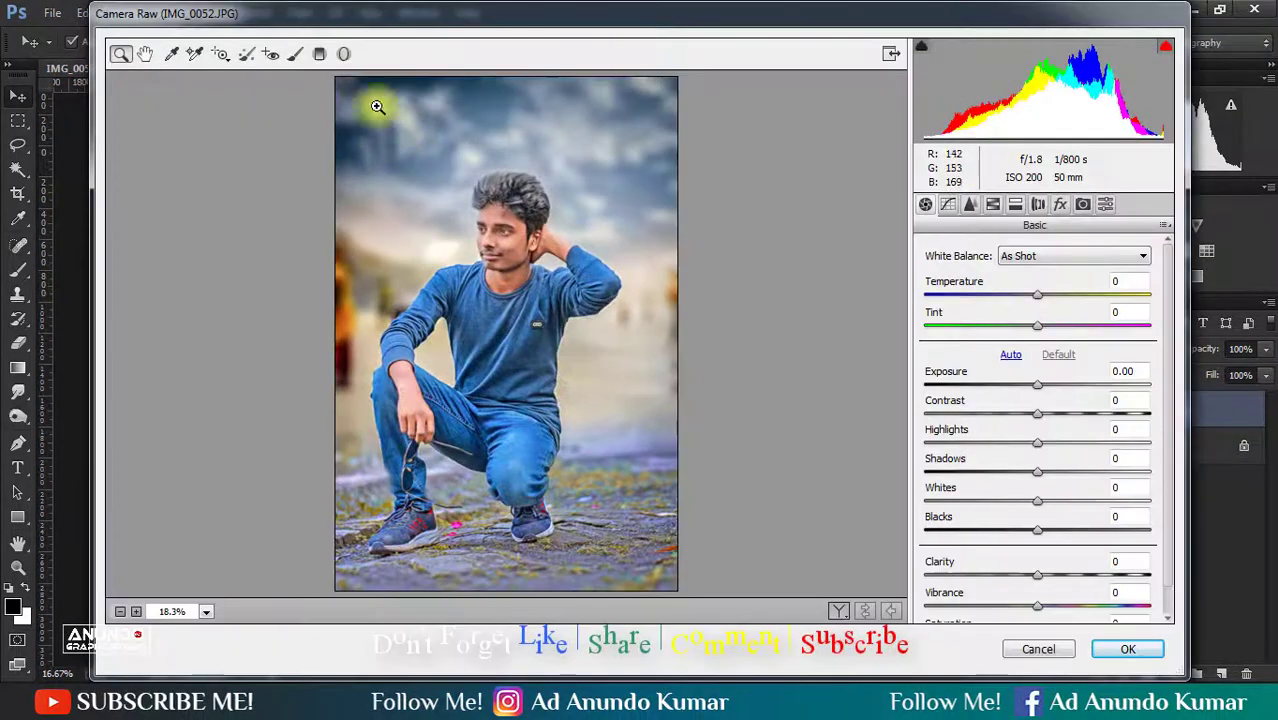
left_click(320, 54)
left_click_drag(512, 168, 512, 325)
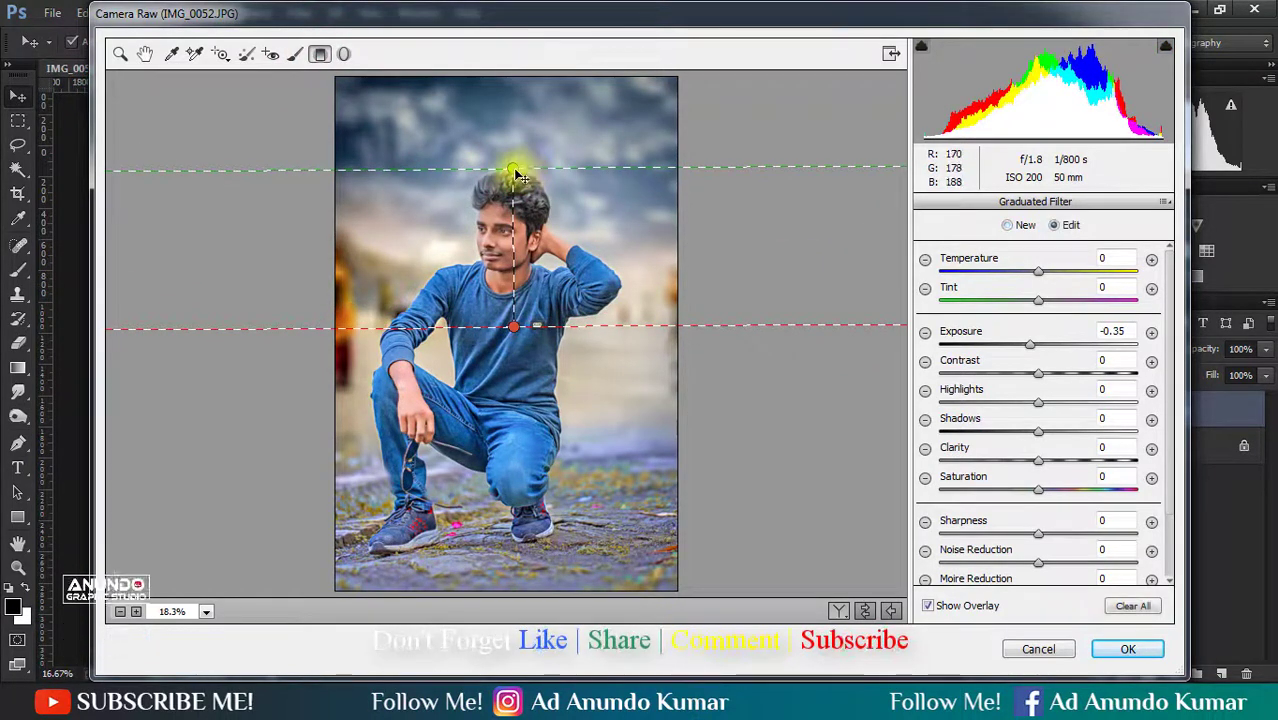
left_click_drag(516, 171, 514, 130)
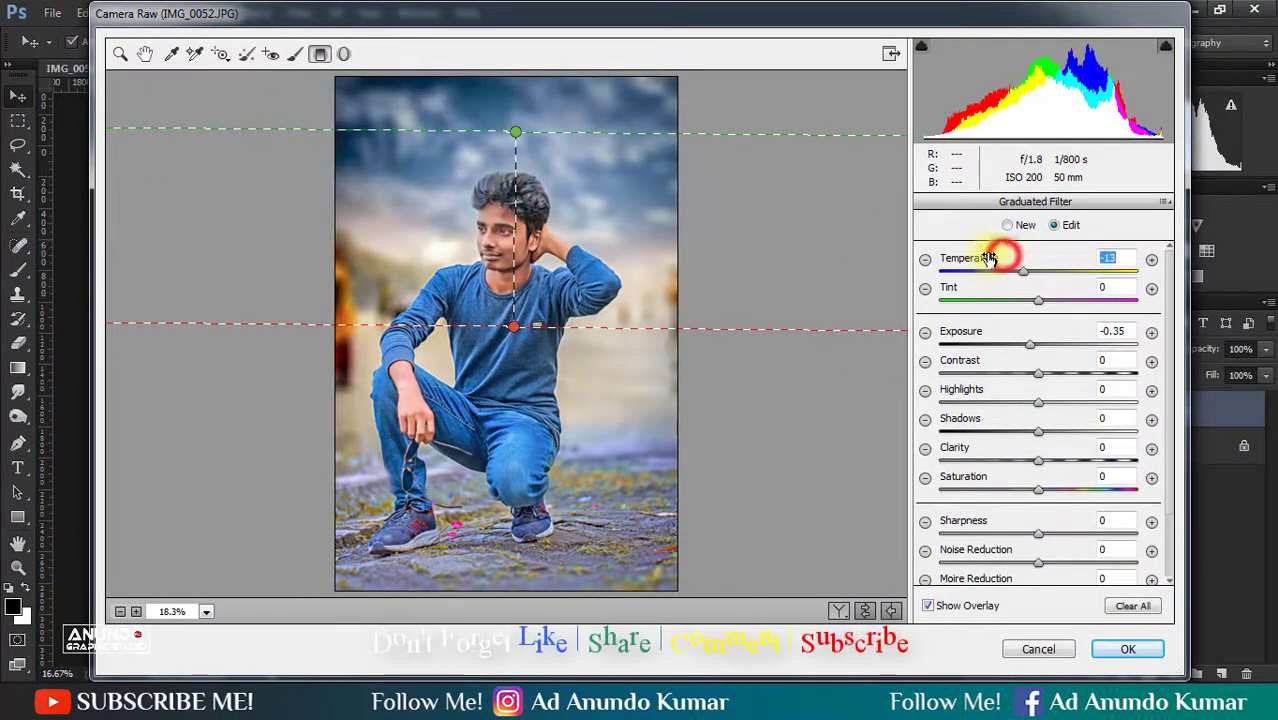
left_click_drag(514, 135, 521, 124)
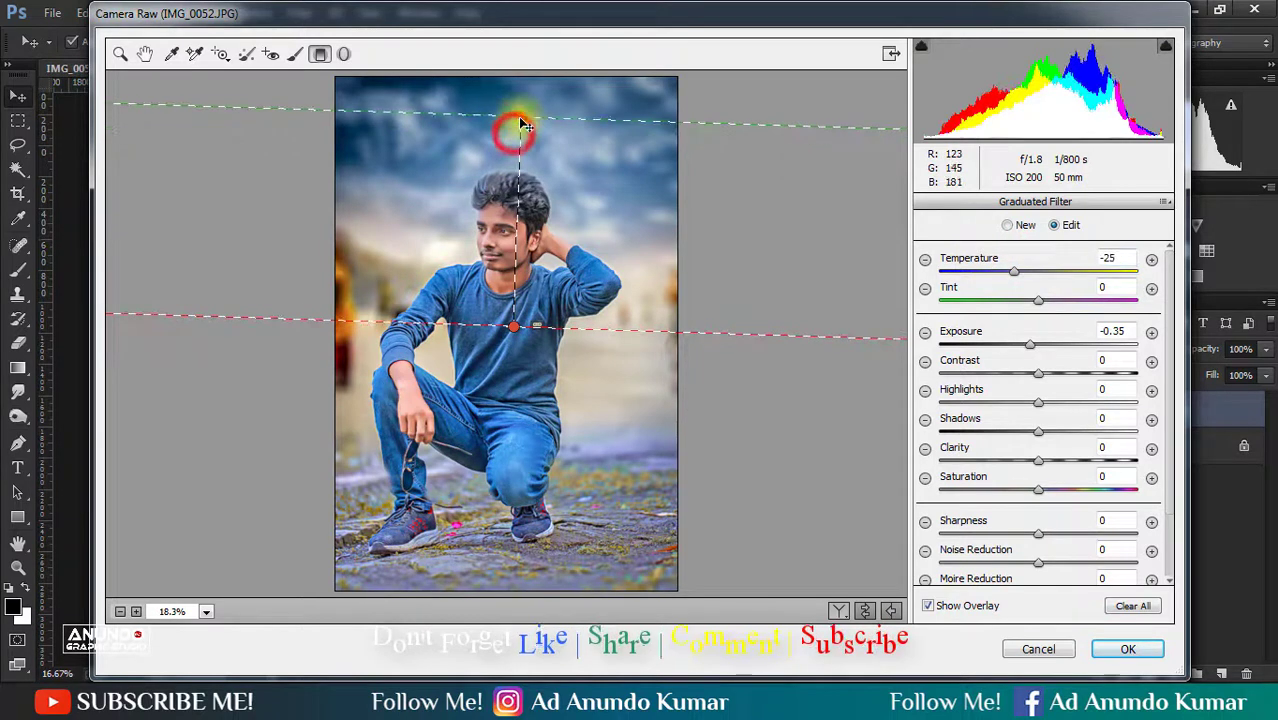
- Reposition the graduated filter to run slightly tilted from the upper sky to the man's chest, and apply it
left_click_drag(516, 333, 527, 540)
mouse_move(521, 121)
left_mouse_down()
mouse_move(527, 80)
mouse_move(523, 107)
left_mouse_up()
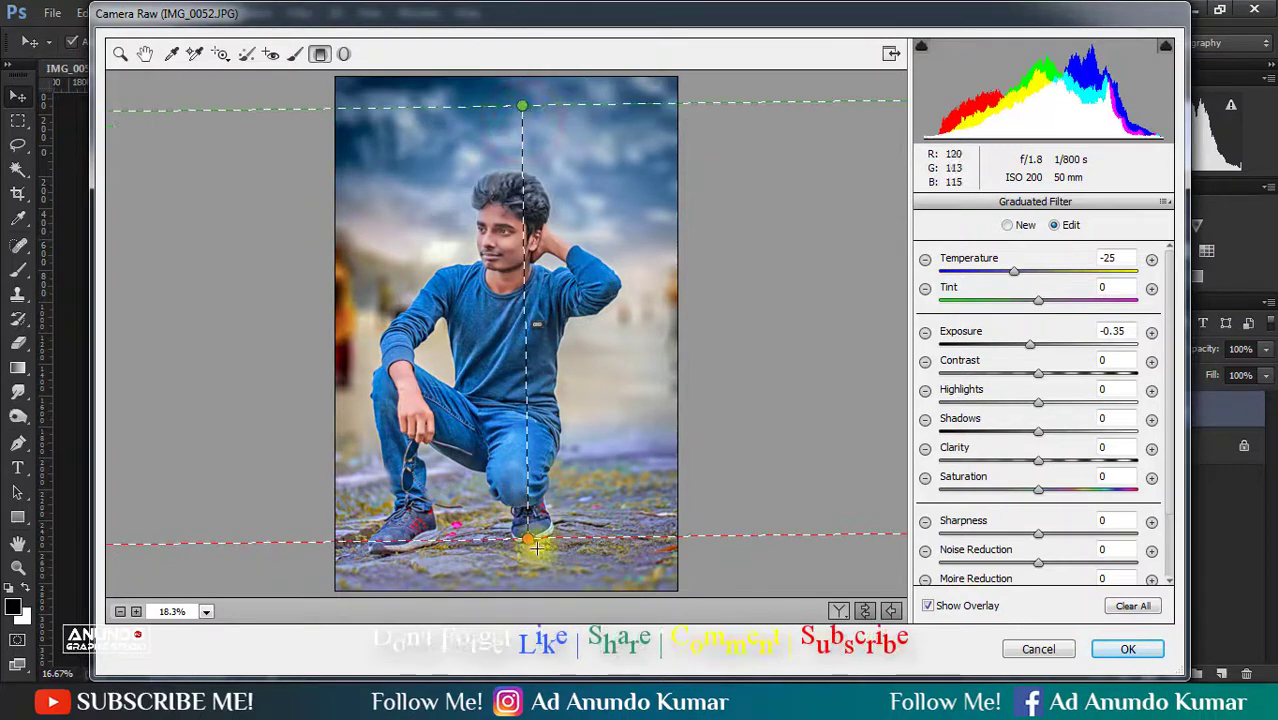
left_click_drag(530, 546, 522, 312)
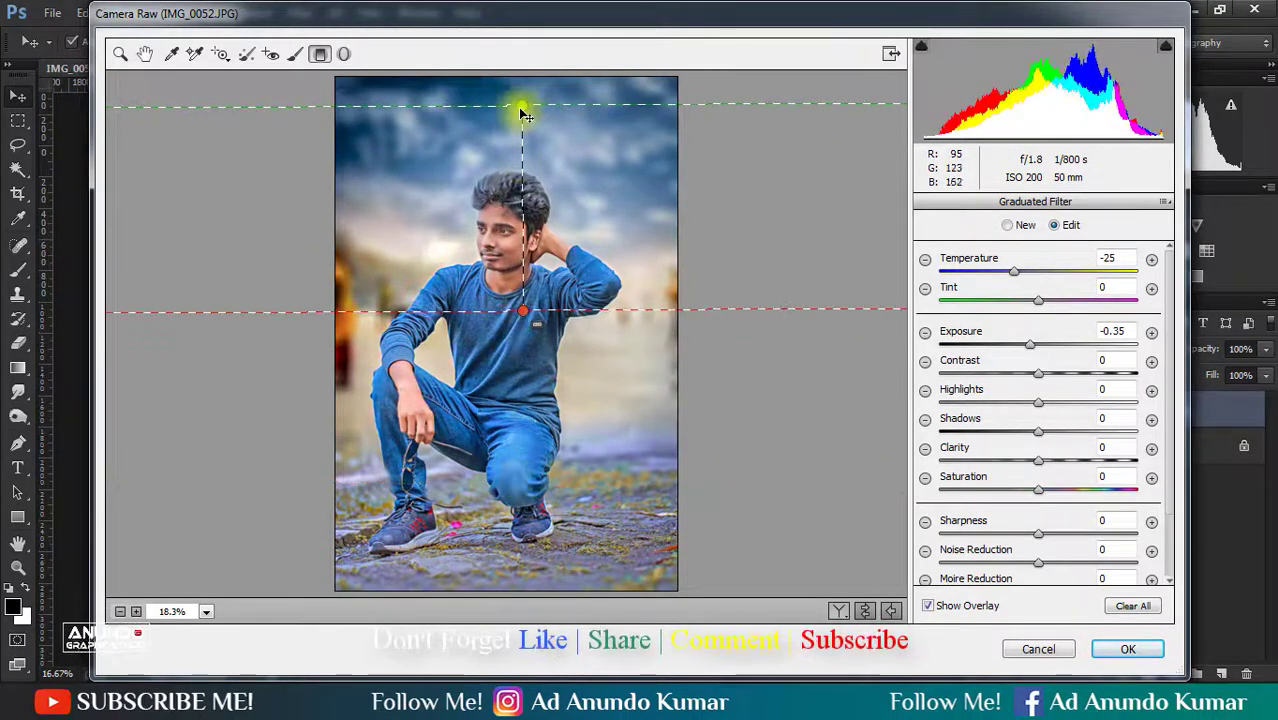
left_click_drag(522, 107, 524, 107)
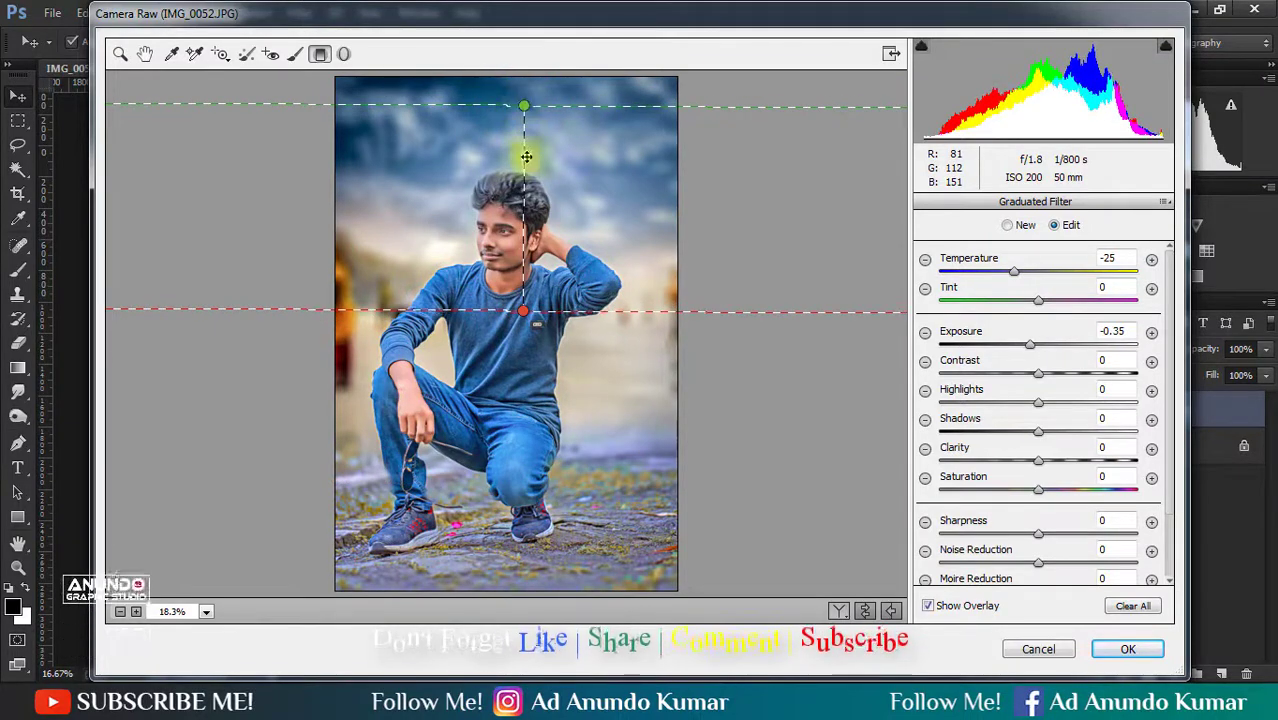
left_click_drag(524, 311, 520, 311)
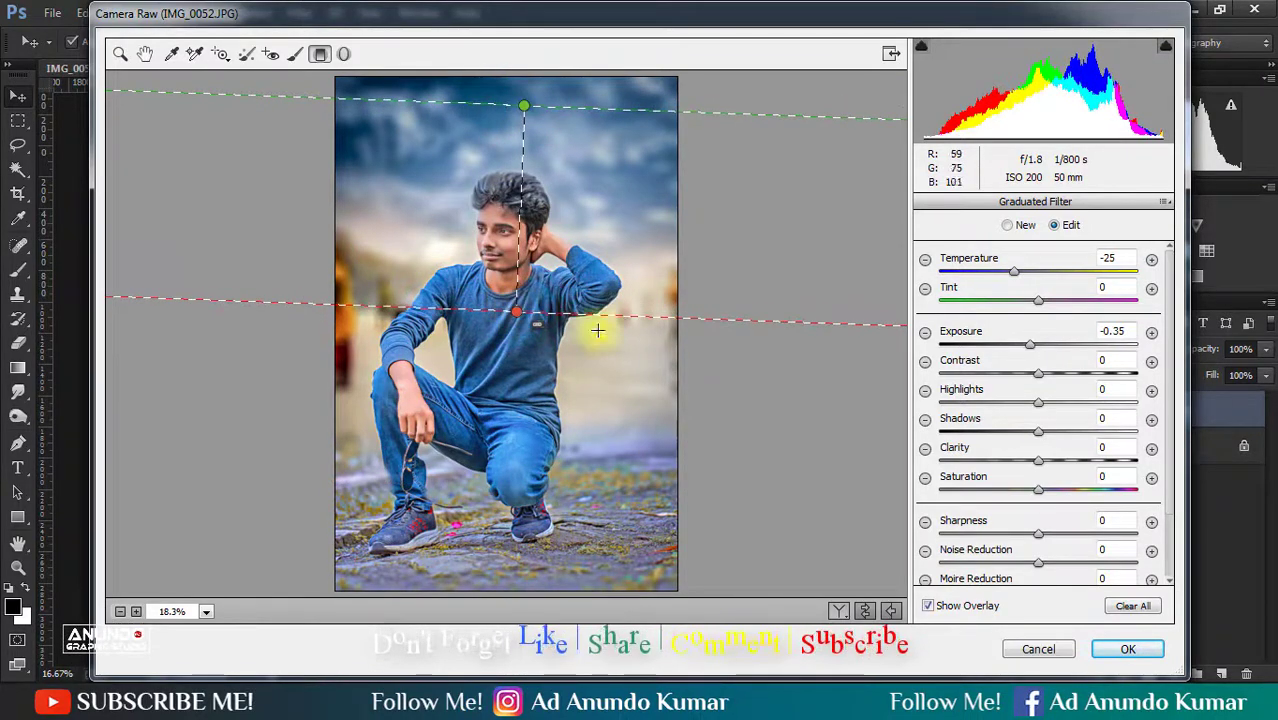
left_click(1126, 649)
- Check the graduated copy against the original, and save the image flattened to one layer
left_click(1142, 550)
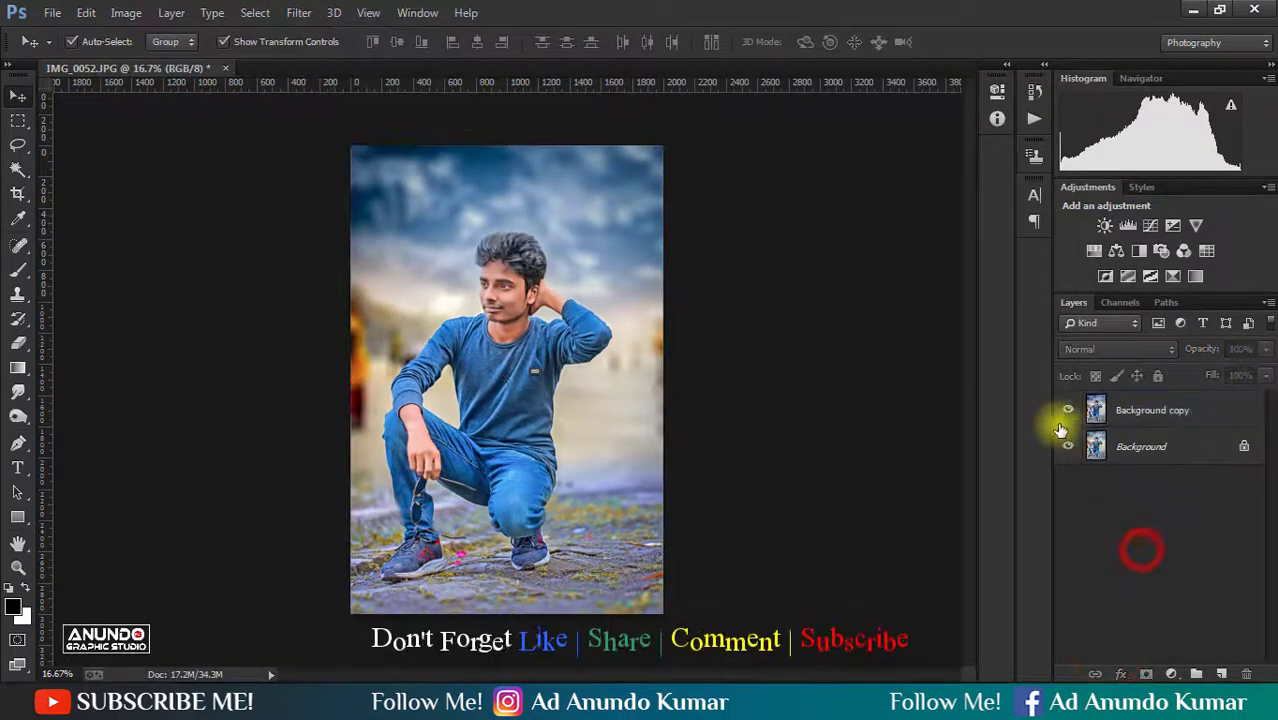
left_click(1062, 410)
left_click(1062, 410)
right_click(1204, 410)
left_click(904, 561)
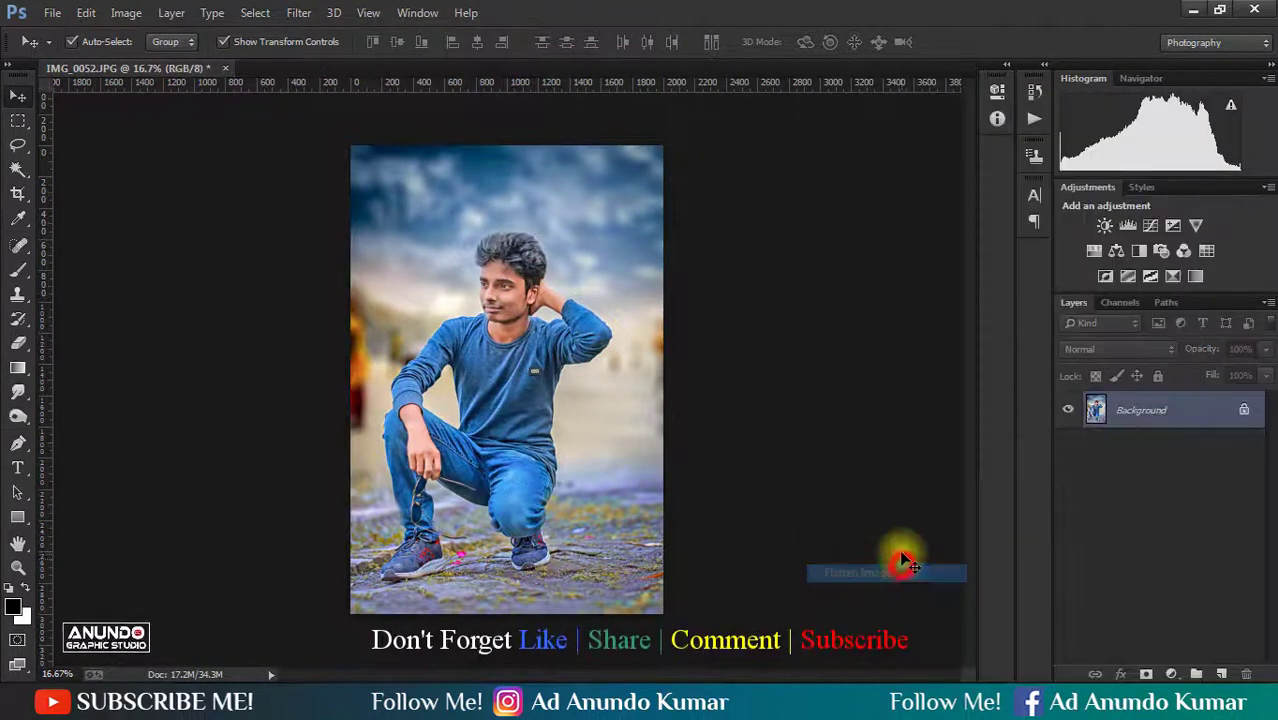
key("ctrl+s")
- Add a Photo Filter adjustment layer, try several presets and choose the Sepia filter at 25% density
left_click(1171, 674)
left_click(1150, 505)
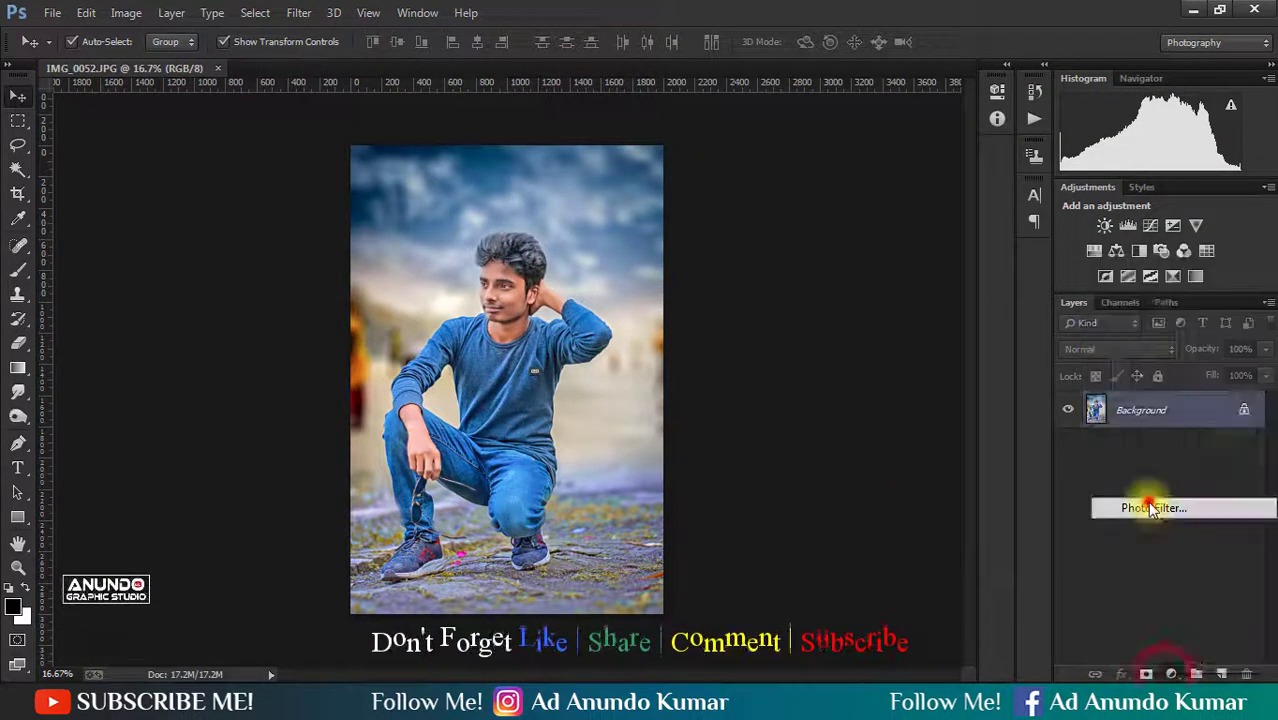
left_click(918, 136)
left_click(875, 441)
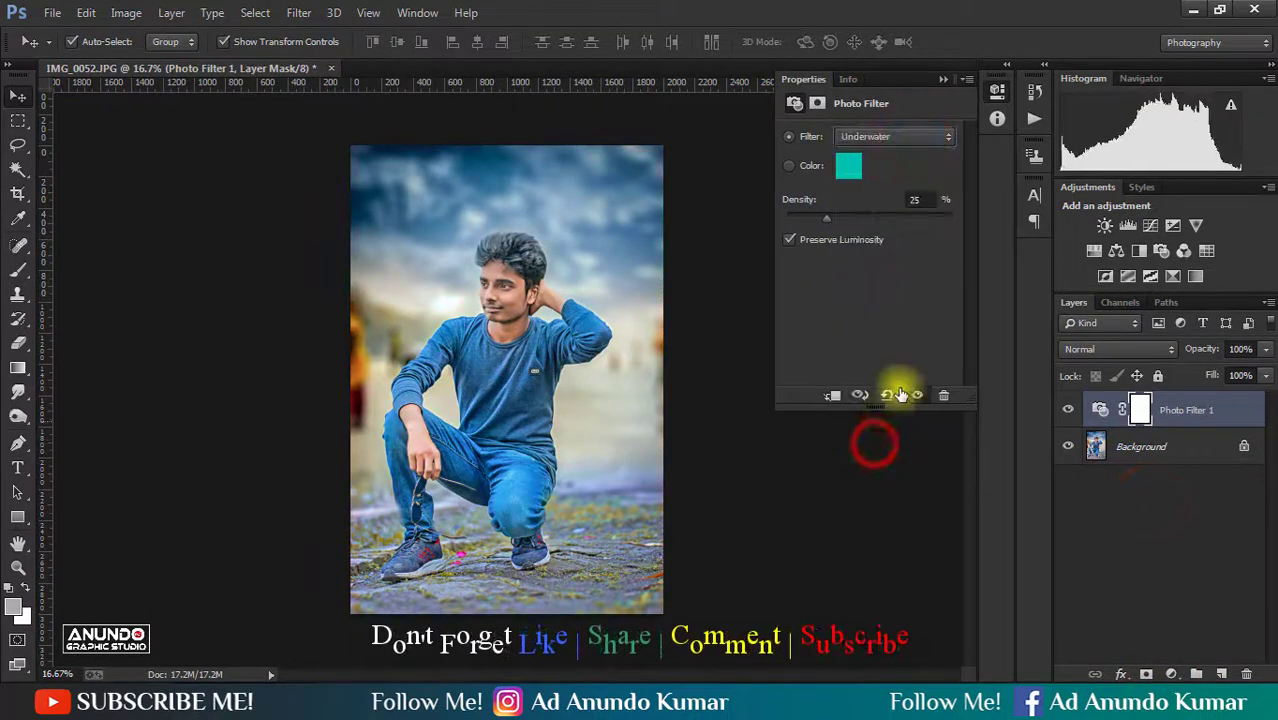
key("Up")
key("Up")
key("Up")
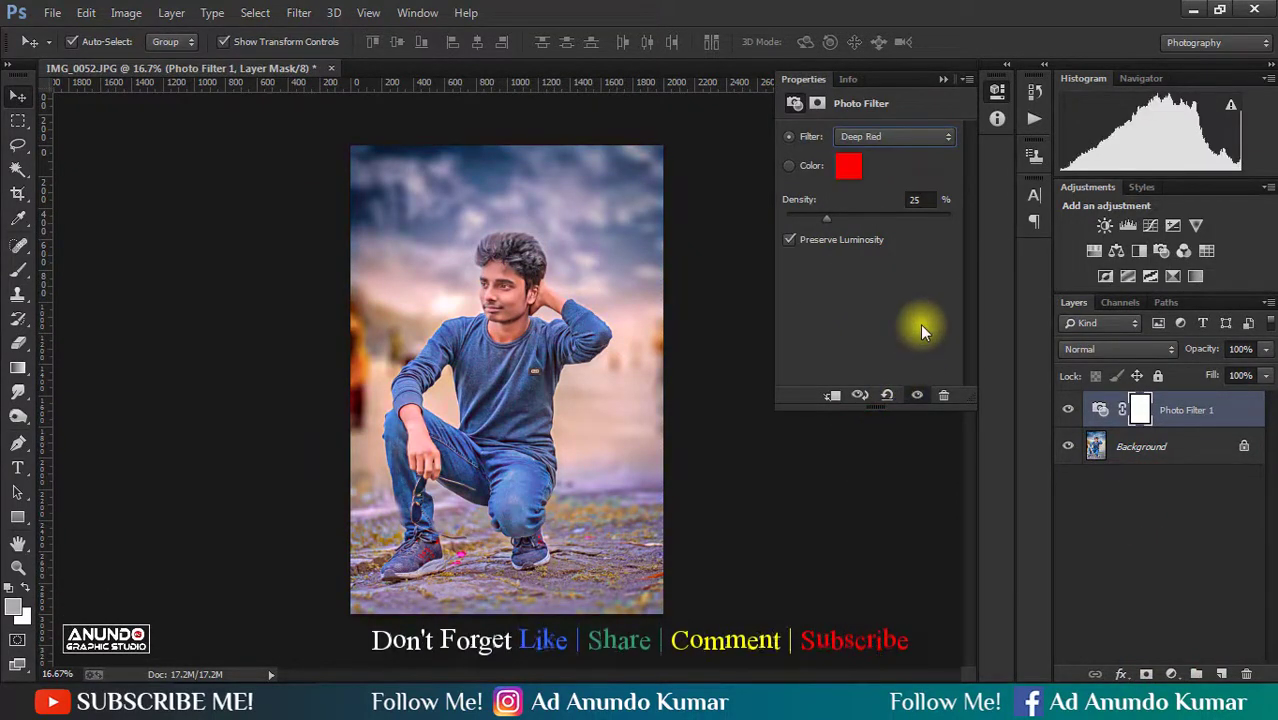
key("Up")
key("Down")
key("Up")
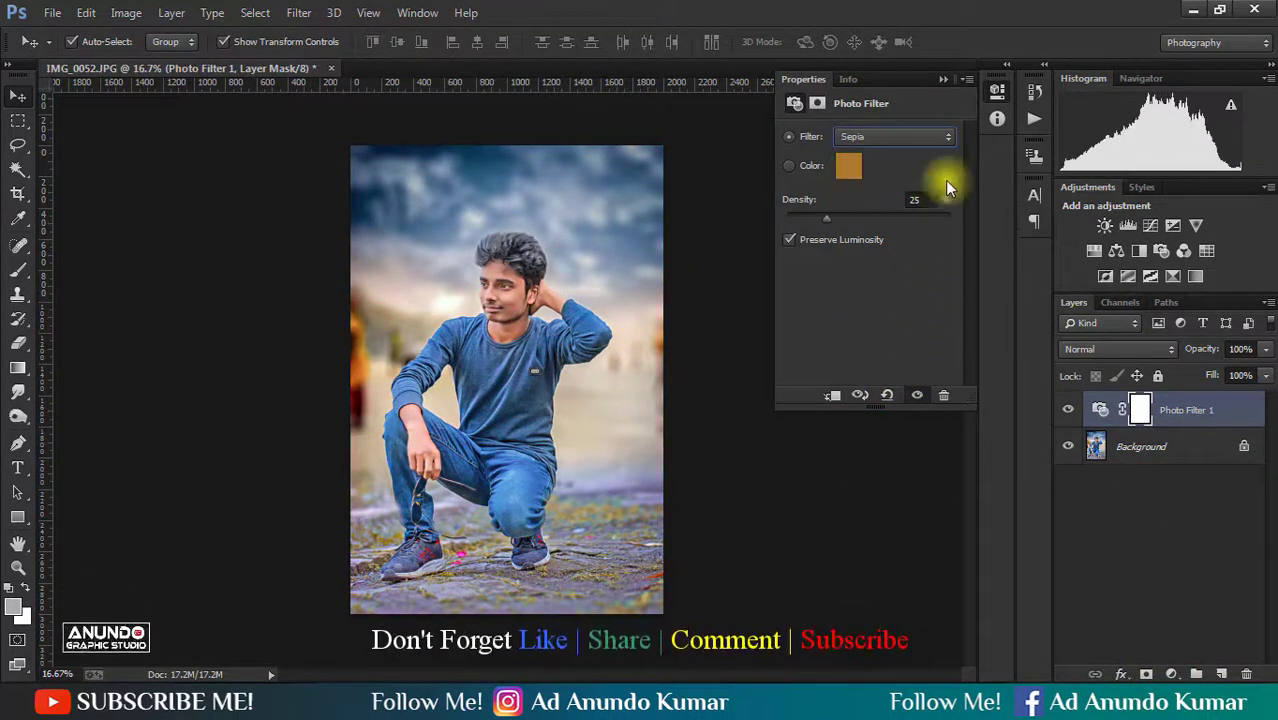
- Lower the opacity of the Photo Filter layer and flatten the image
left_click(945, 79)
left_click_drag(1198, 350, 1167, 380)
right_click(1185, 410)
left_click(919, 571)
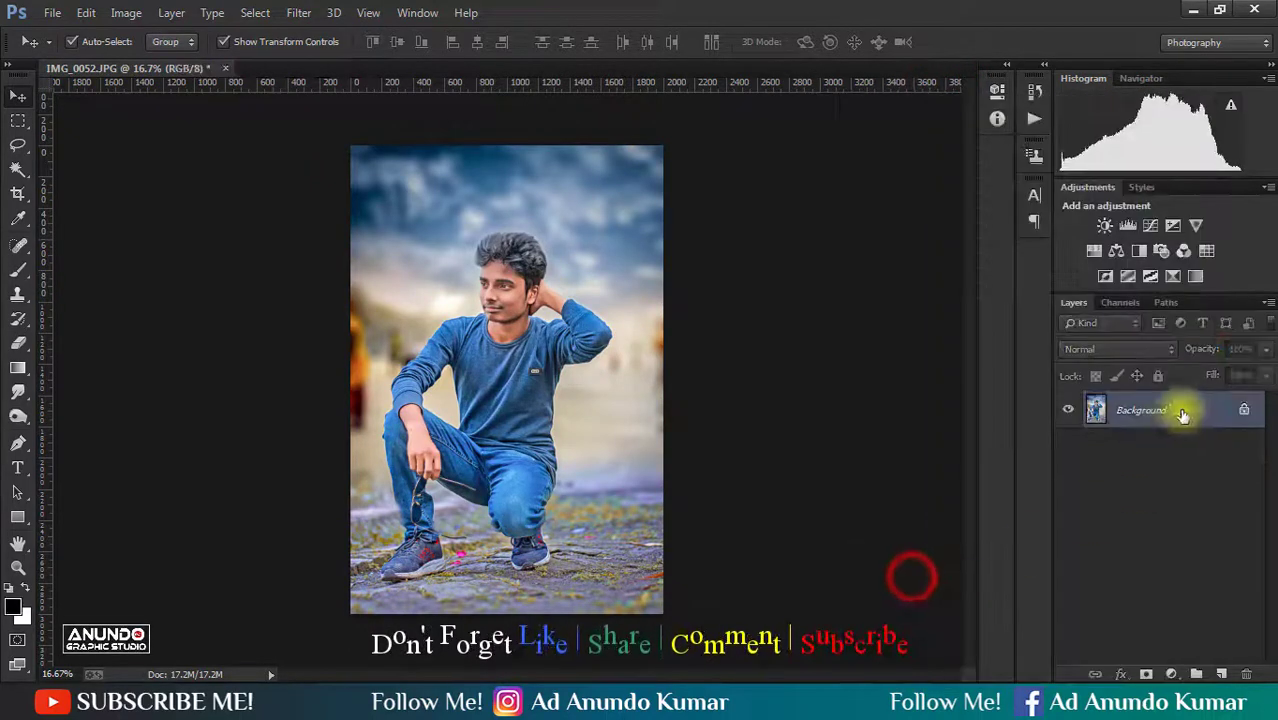
- Apply Camera Raw with Exposure +0.10 to a duplicate of the Background layer, and save the flattened result
left_click_drag(1212, 415, 1221, 672)
left_click(299, 12)
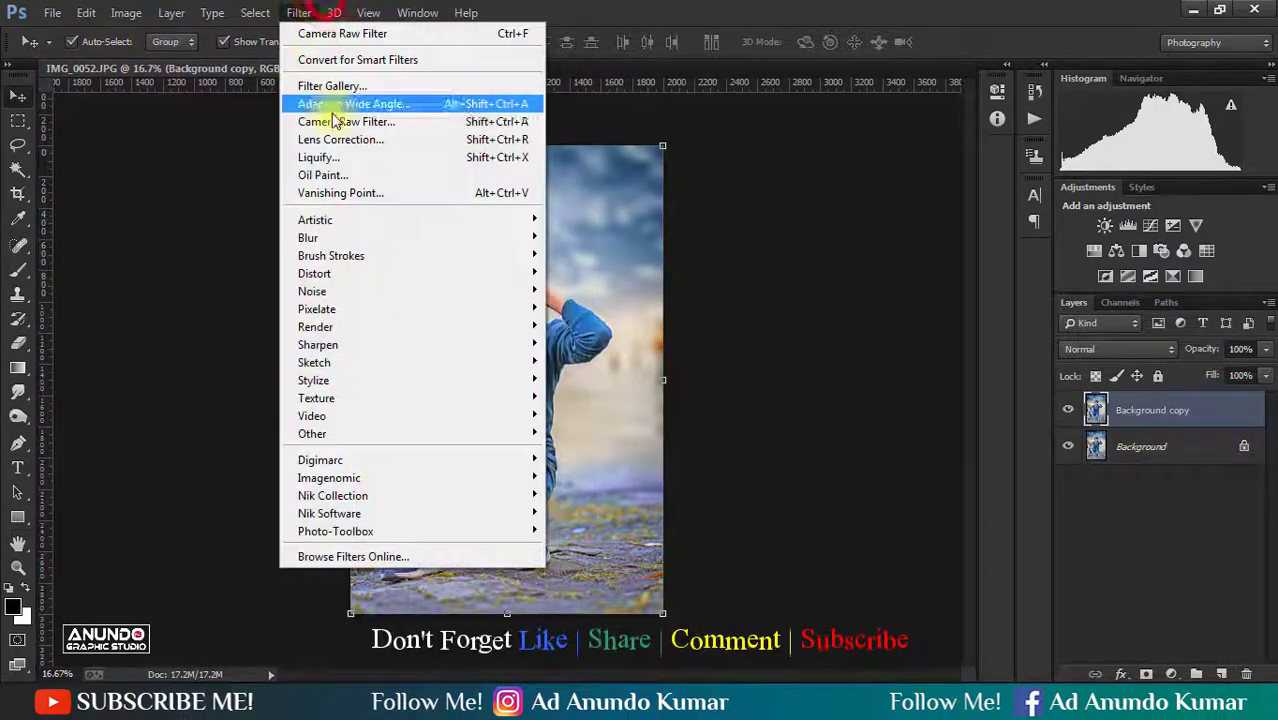
left_click(335, 122)
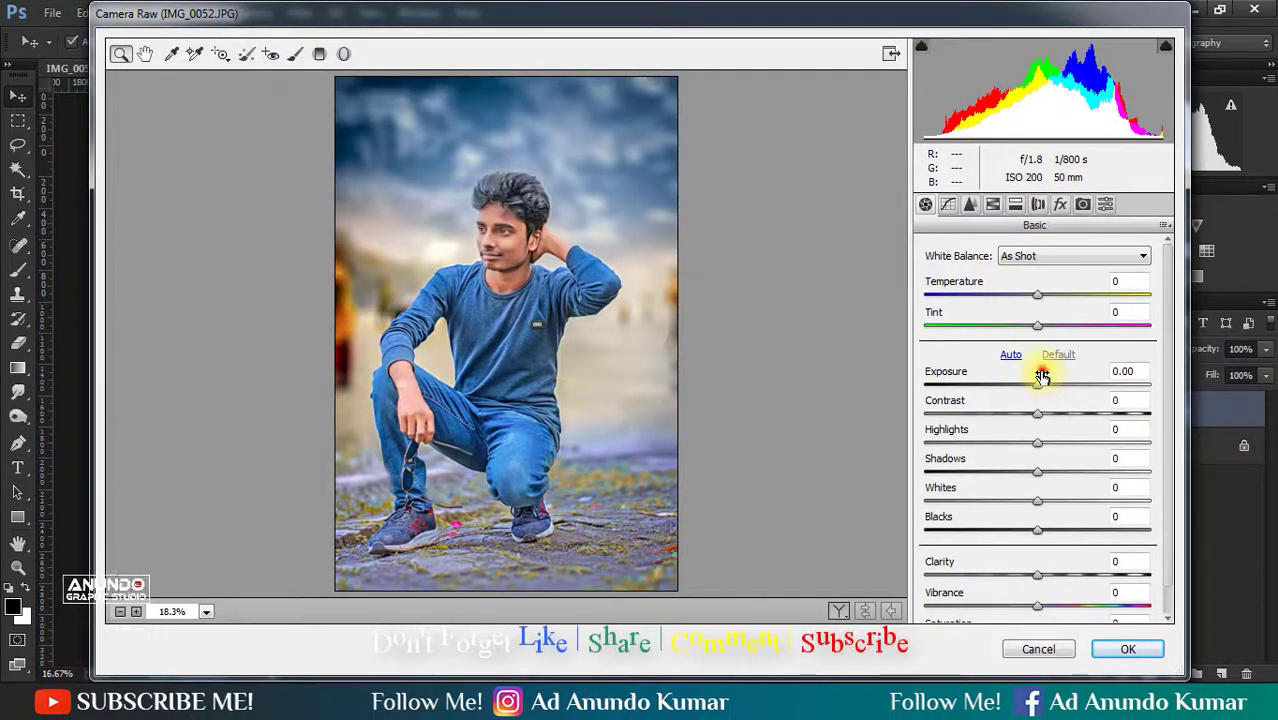
left_click_drag(1042, 375, 1044, 374)
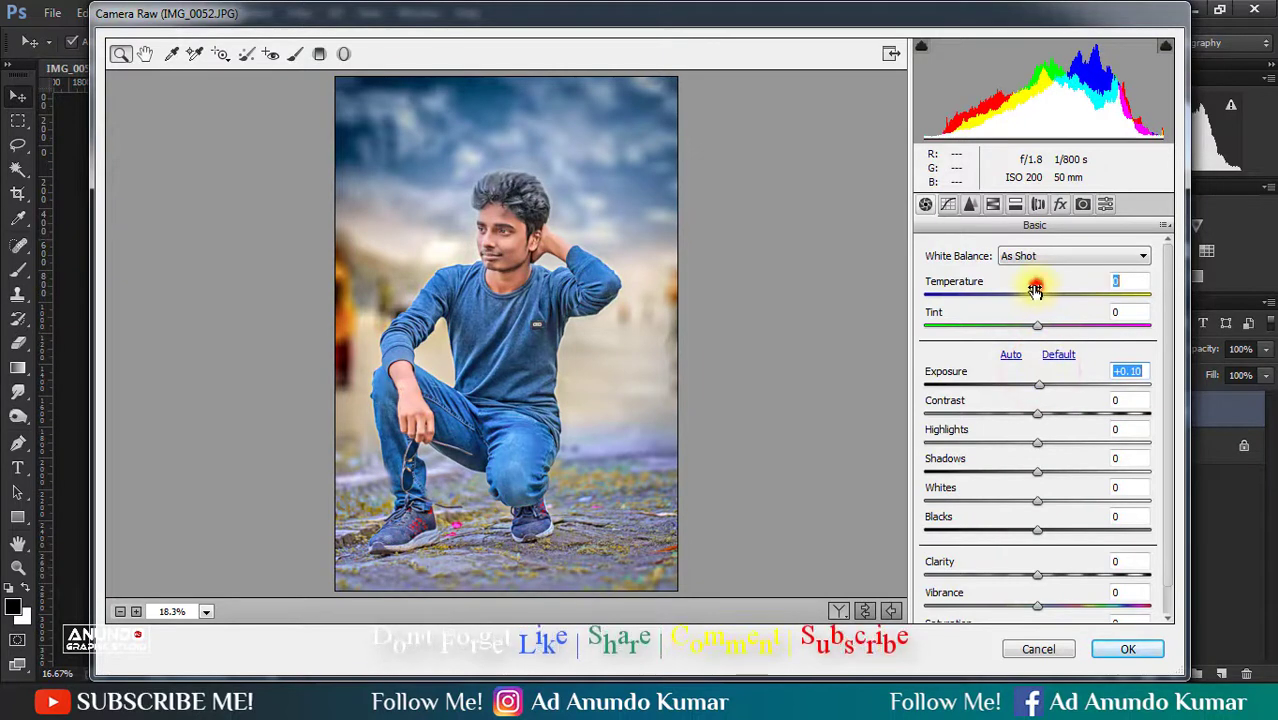
left_click_drag(1032, 290, 1031, 290)
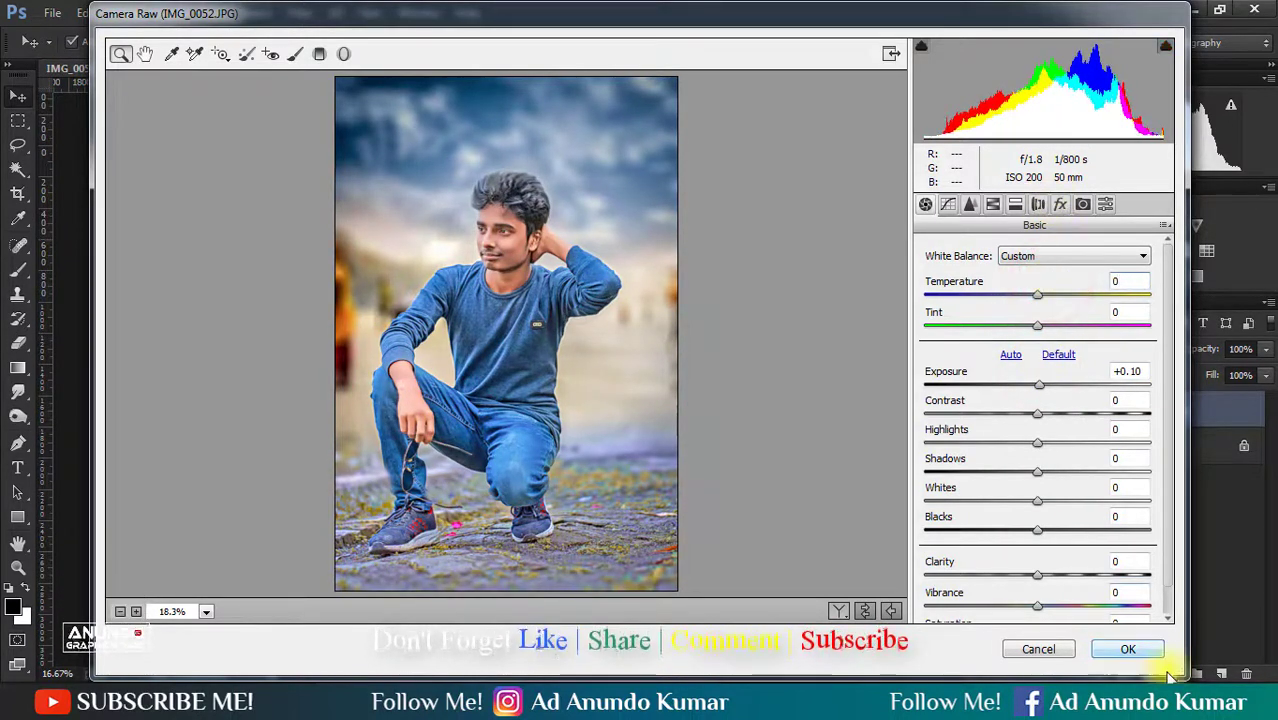
left_click(1150, 647)
right_click(1187, 526)
left_click(919, 572)
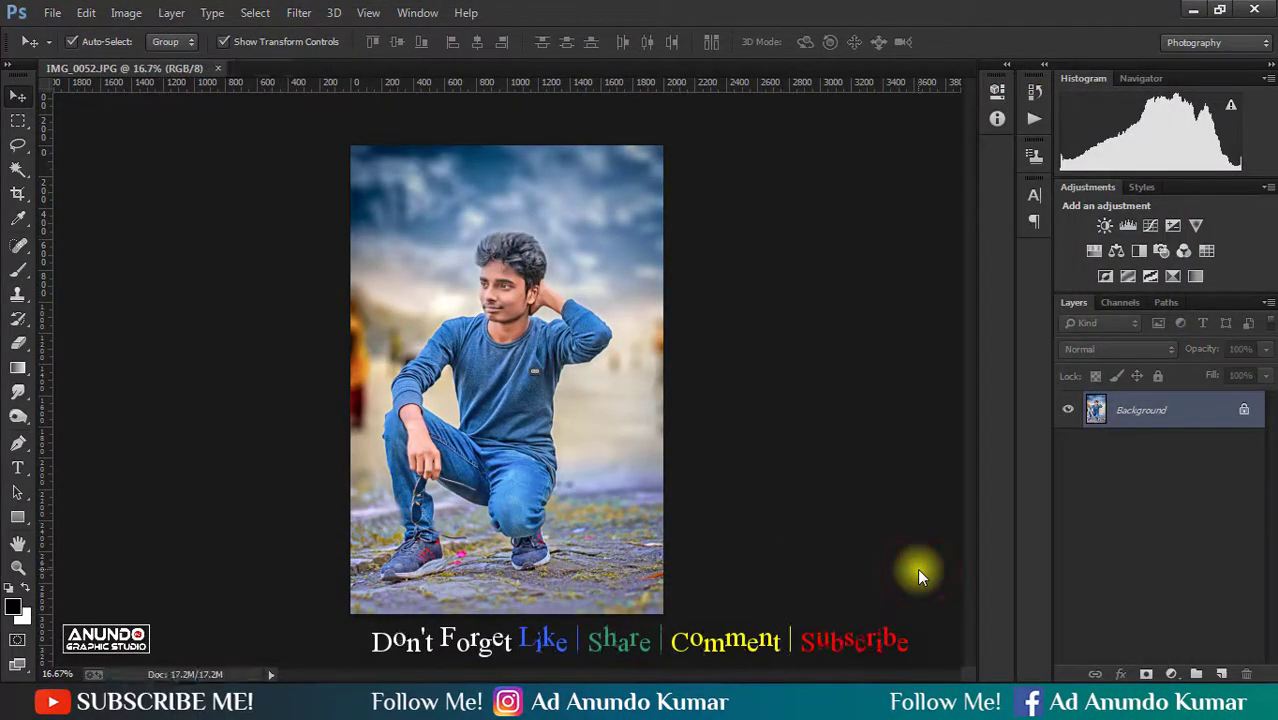
- Apply Camera Raw split toning to a duplicate layer, with Highlights Hue 176, Saturation 6 and Shadows Hue 246, Saturation 4, and flatten the image
key("ctrl+j")
key("shift+ctrl+a")
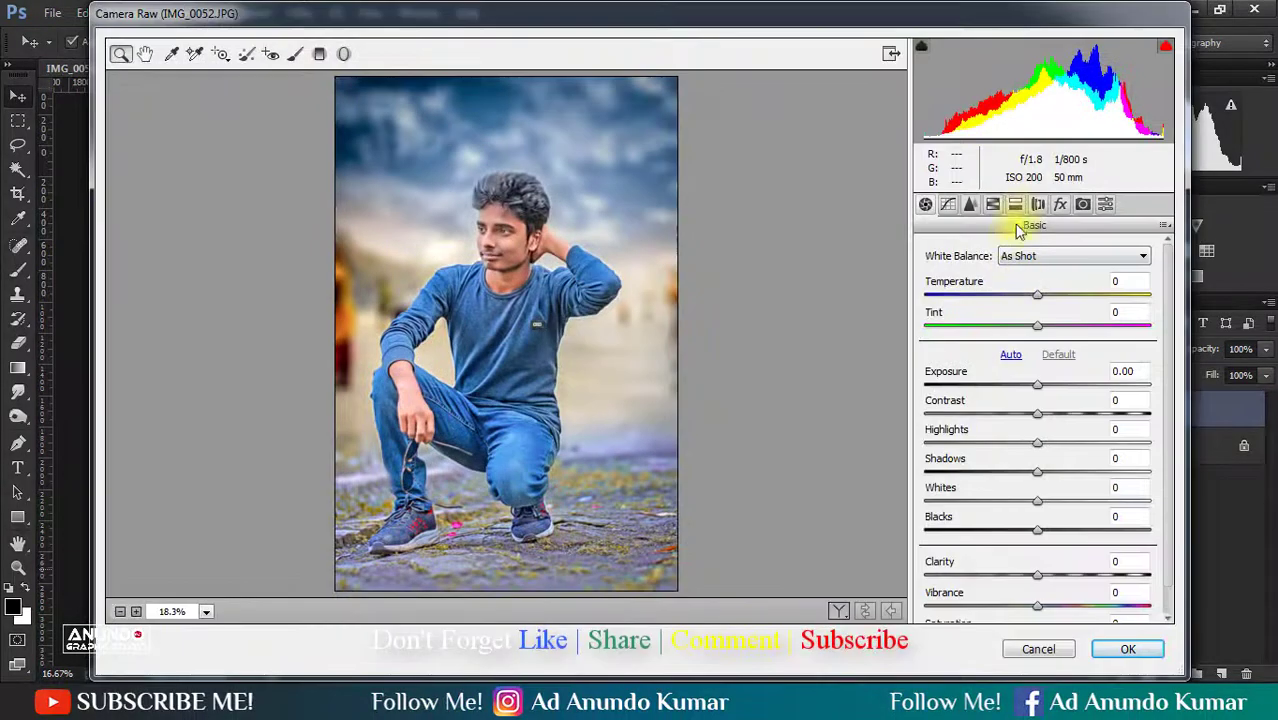
left_click(1037, 204)
left_click(1015, 204)
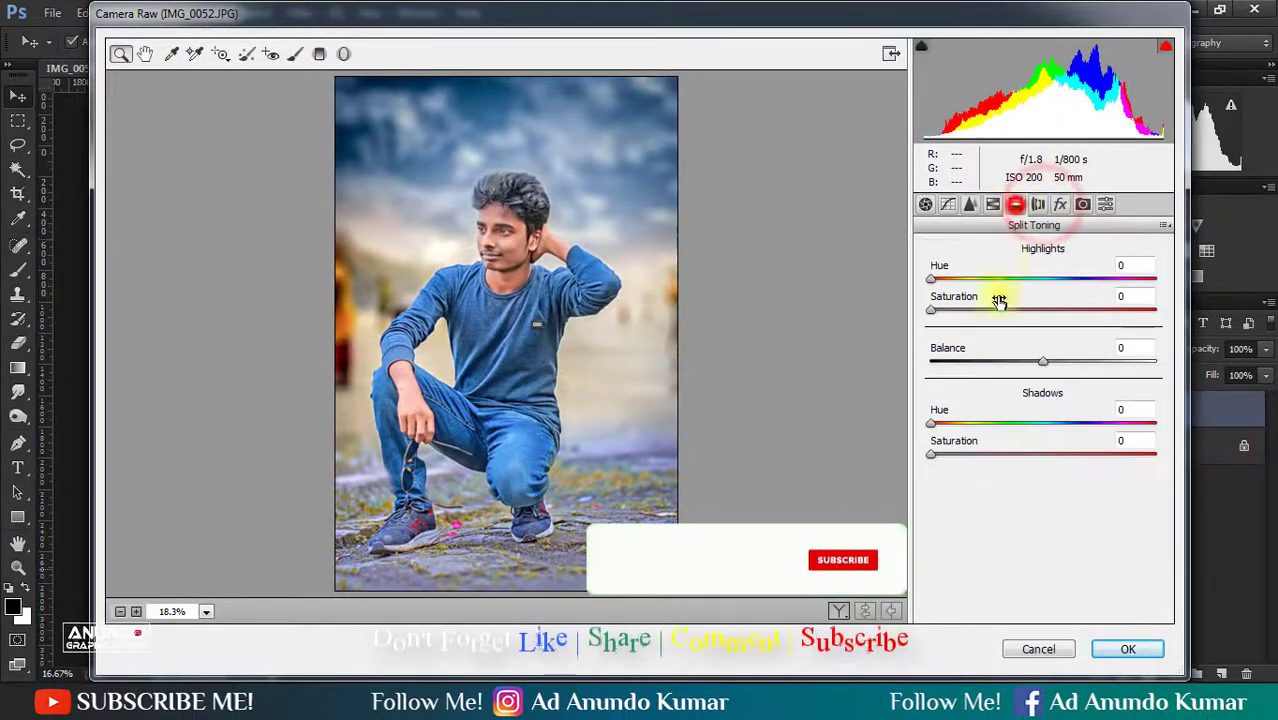
left_click_drag(936, 310, 1042, 277)
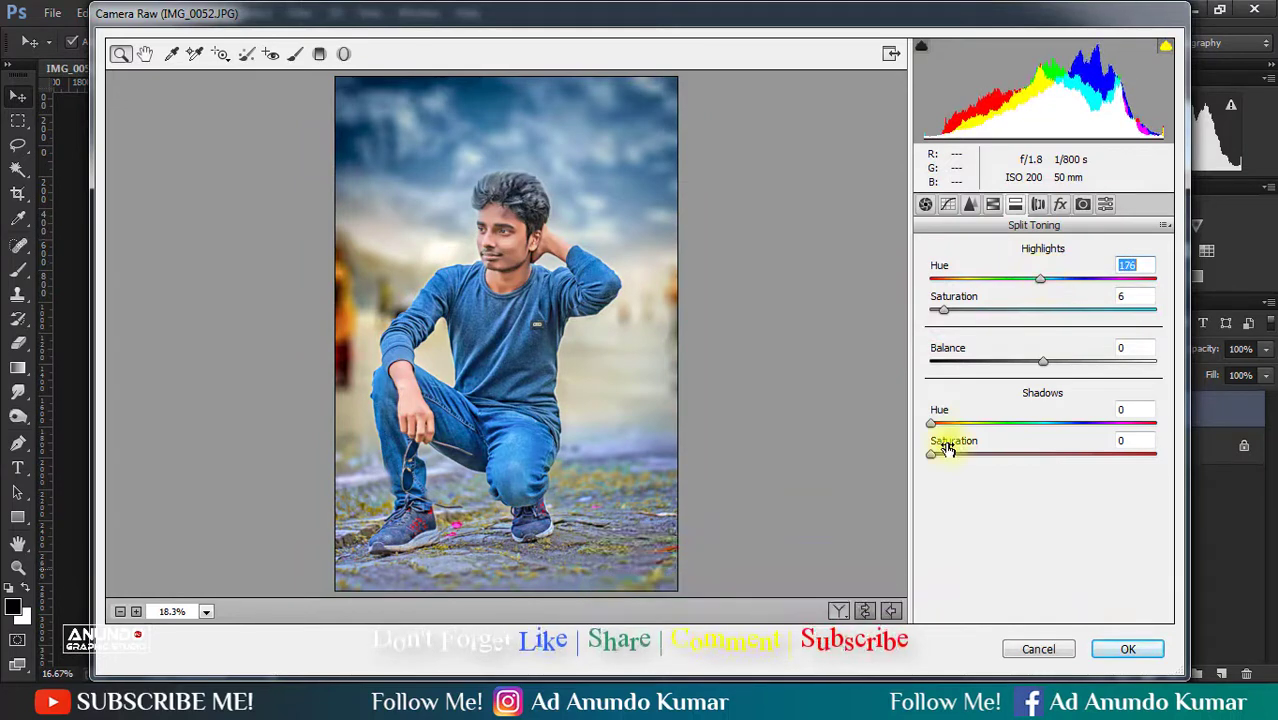
left_click_drag(936, 456, 1084, 421)
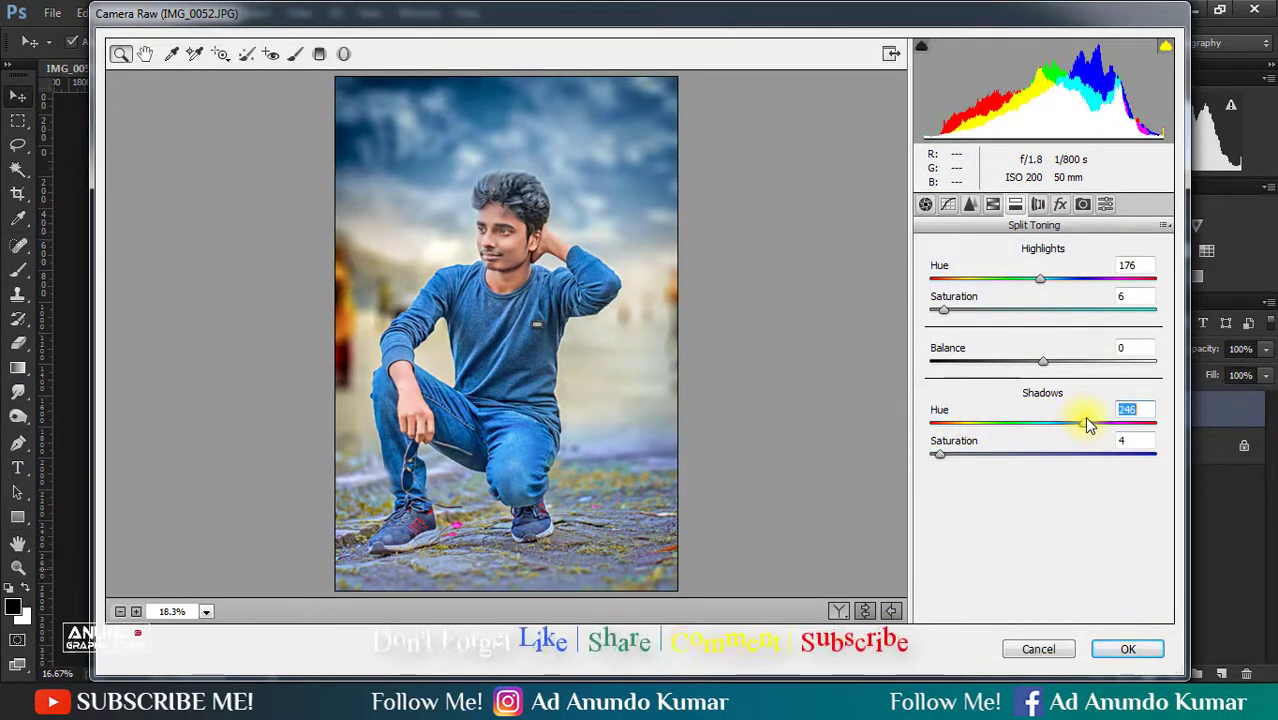
left_click(1150, 653)
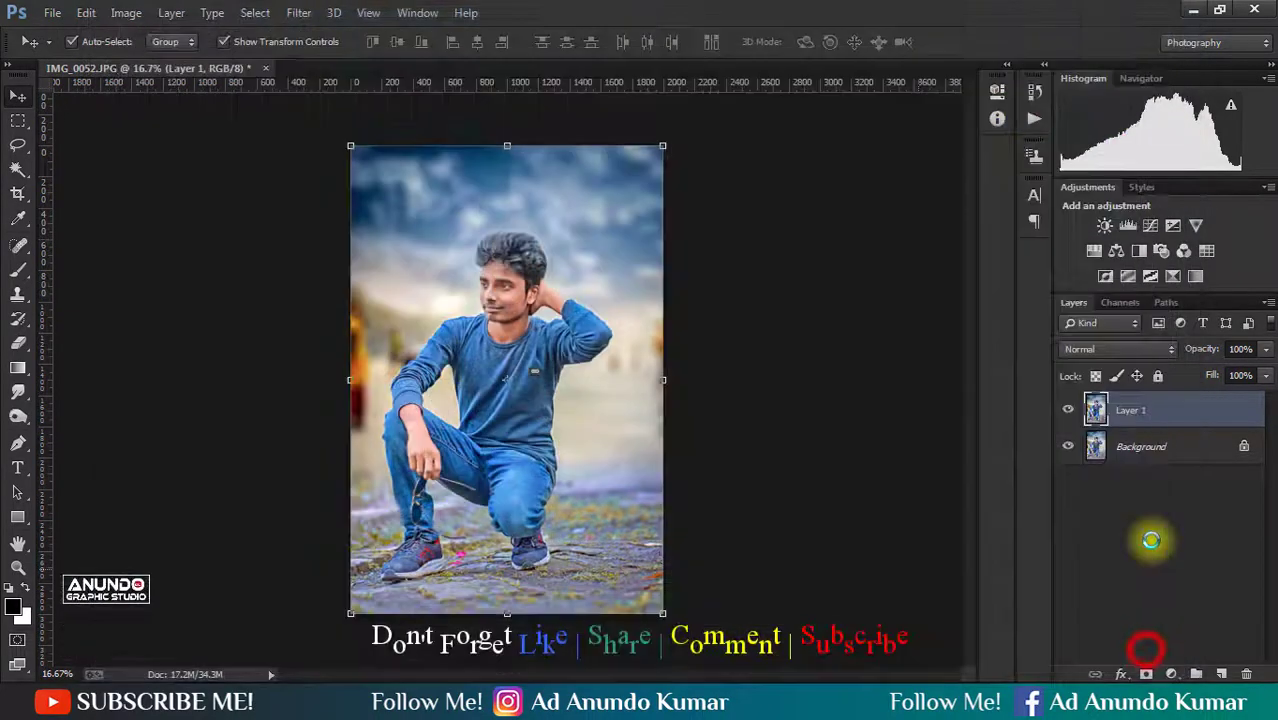
right_click(1067, 409)
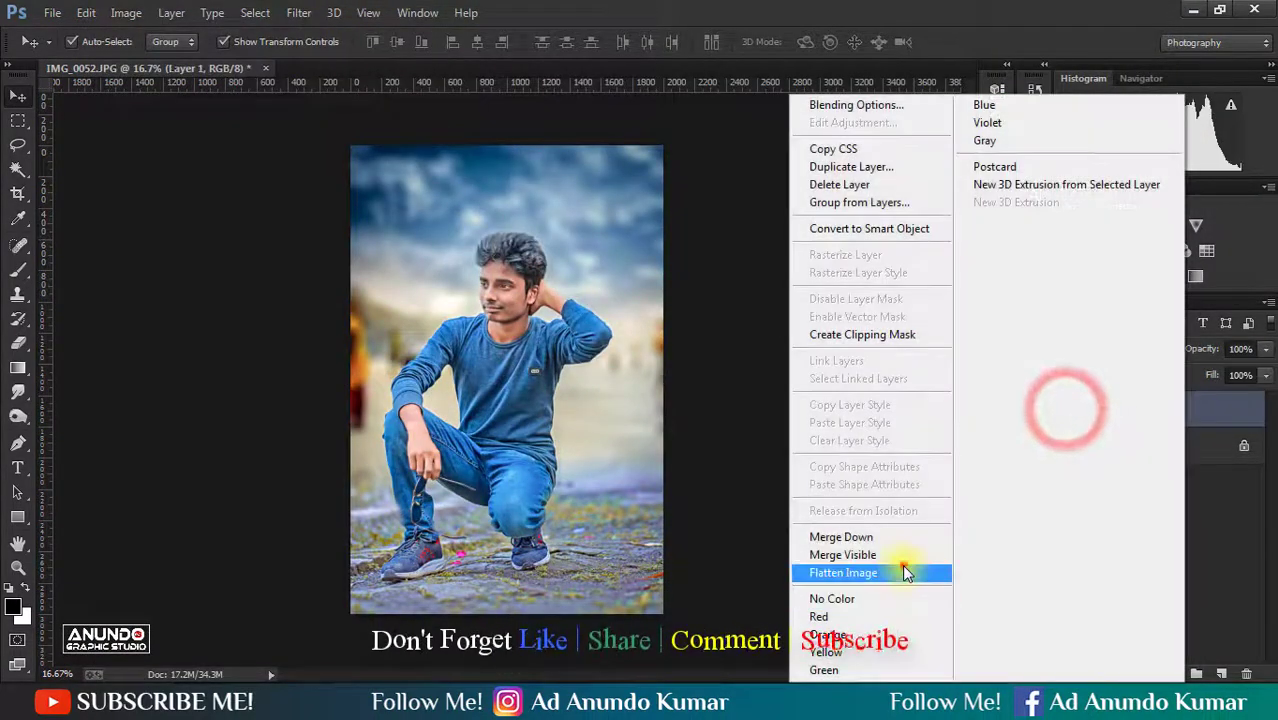
left_click(904, 567)
- Adjust the Green Primary and Blue Primary sliders in Camera Raw's Camera Calibration on a duplicate of the Background layer
key("ctrl+j")
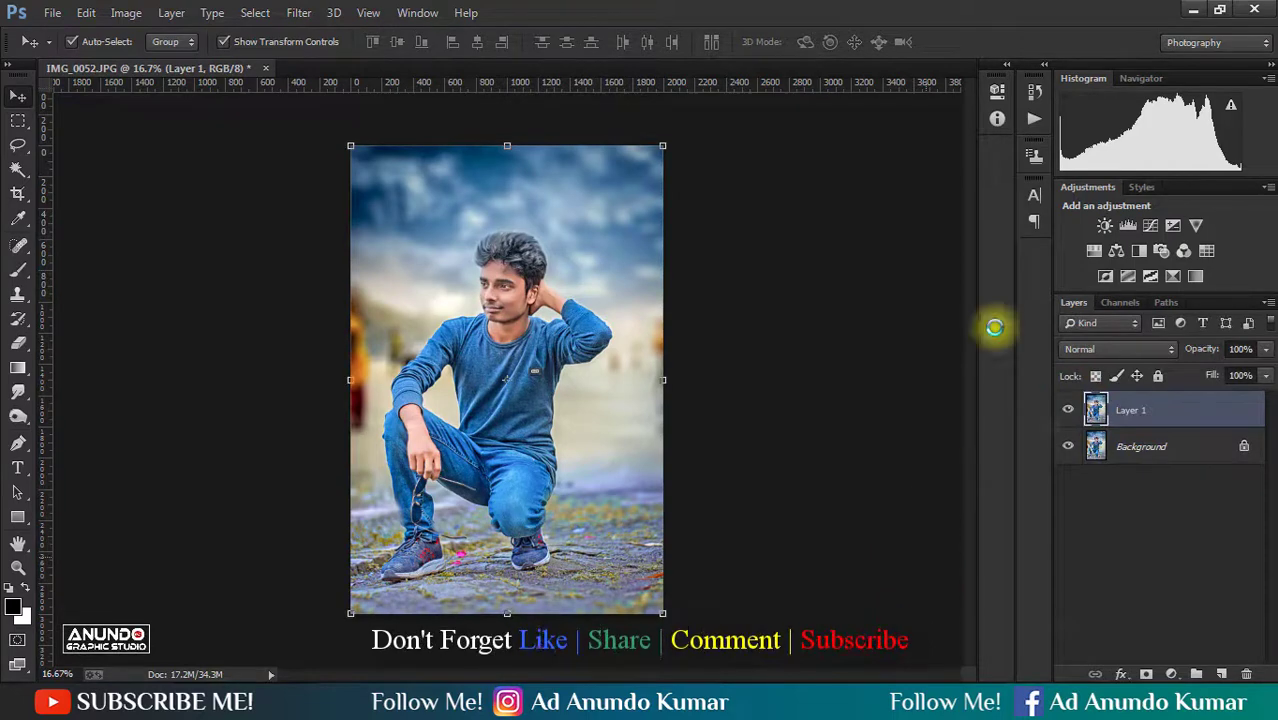
key("ctrl+shift+a")
left_click(1082, 204)
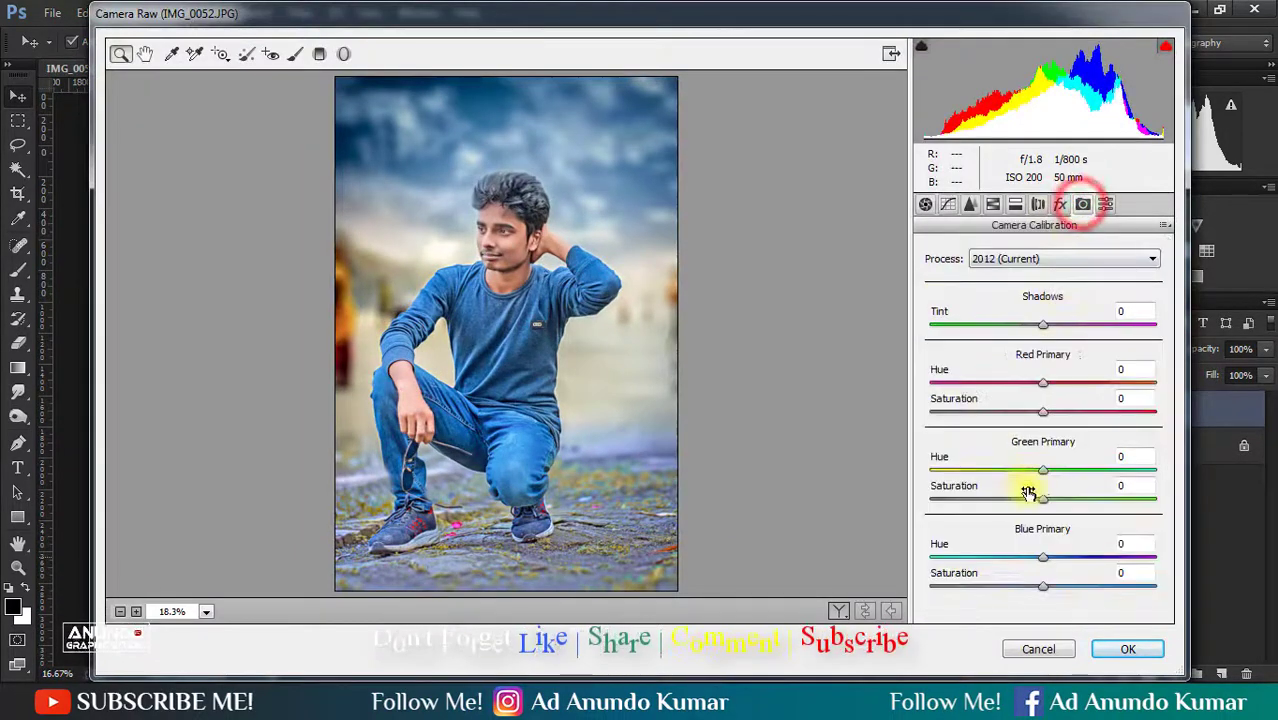
left_click_drag(1037, 475, 1066, 508)
mouse_move(1049, 561)
left_mouse_down()
mouse_move(1030, 554)
mouse_move(1044, 565)
mouse_move(1022, 569)
mouse_move(1051, 582)
left_mouse_up()
left_click(1110, 655)
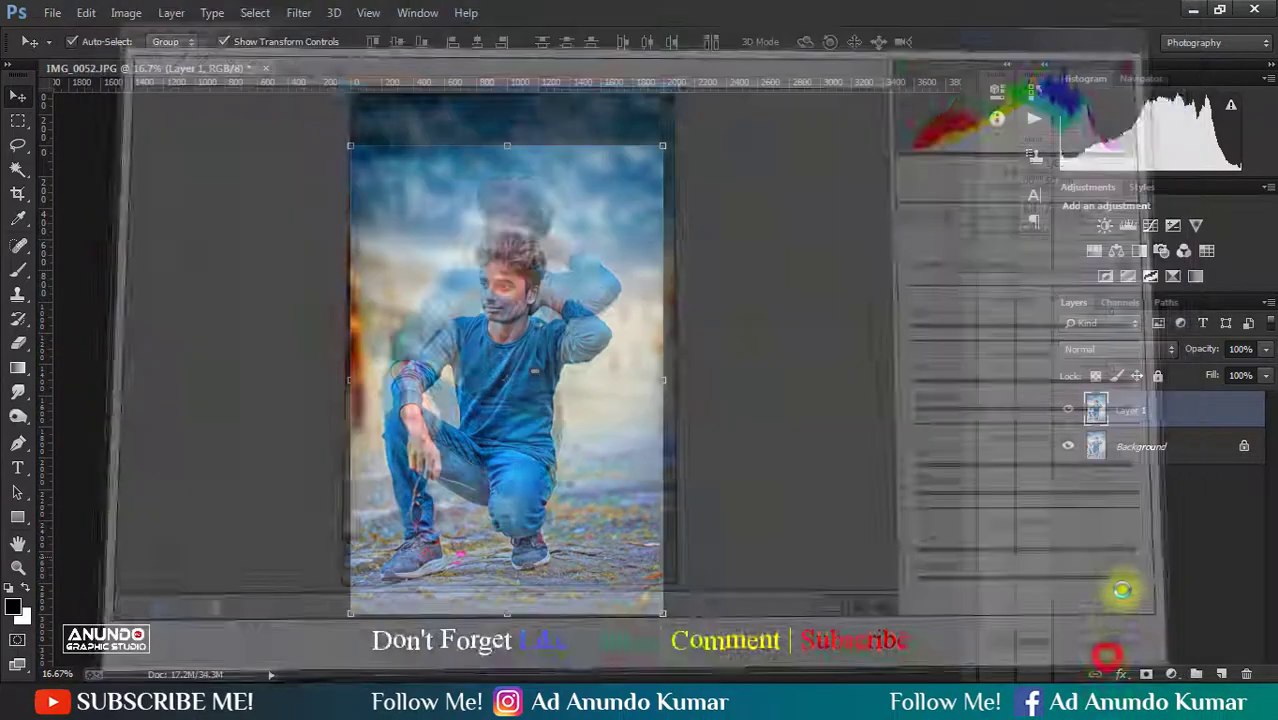
left_click(1121, 588)
- Merge the calibrated copy with the Background into a single layer and save the image
right_click(1165, 418)
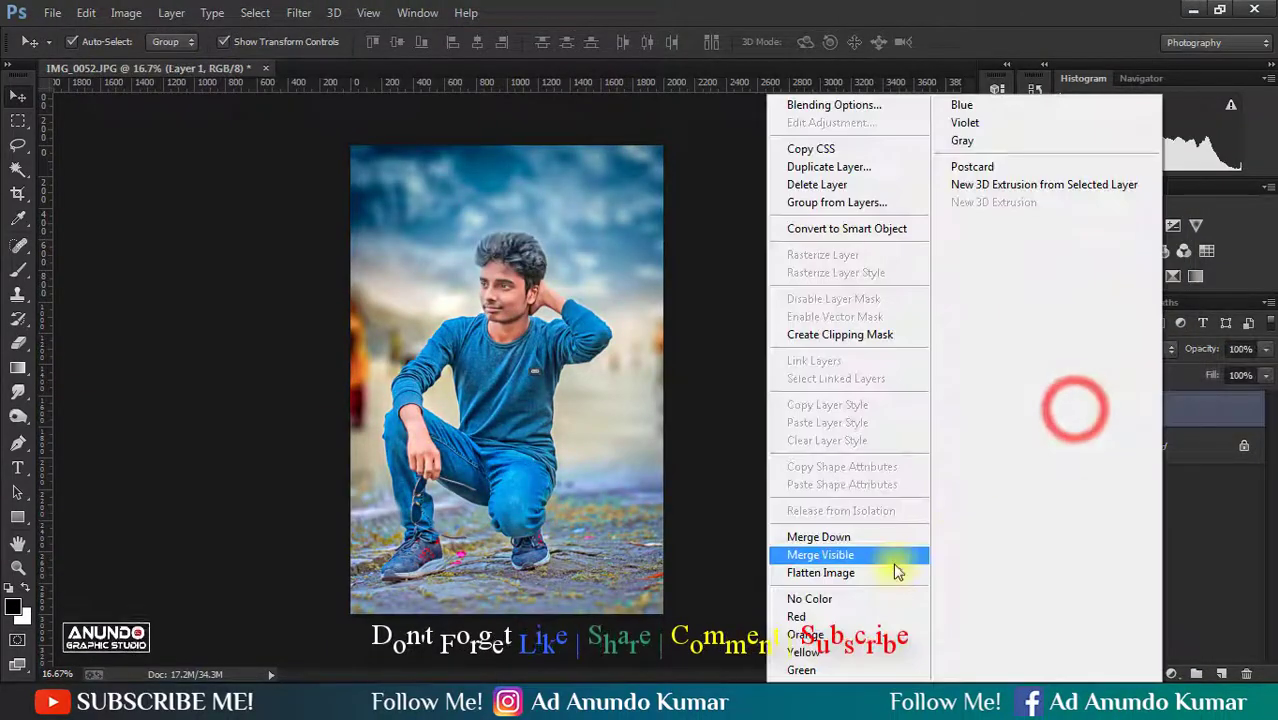
left_click(893, 556)
key("ctrl+s")
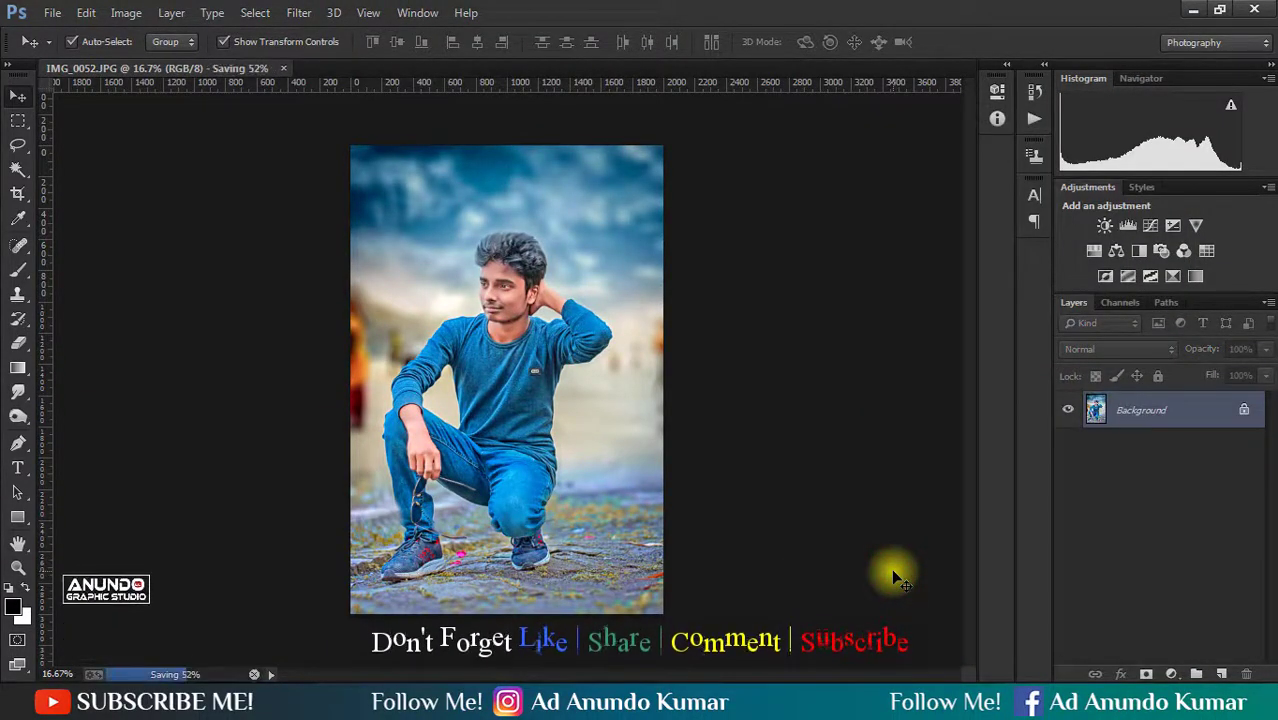
- Apply Selective Color to a duplicate layer, setting Reds to Cyan -6, Magenta -5, Yellow +7 and Black -12
key("ctrl+j")
left_click(128, 13)
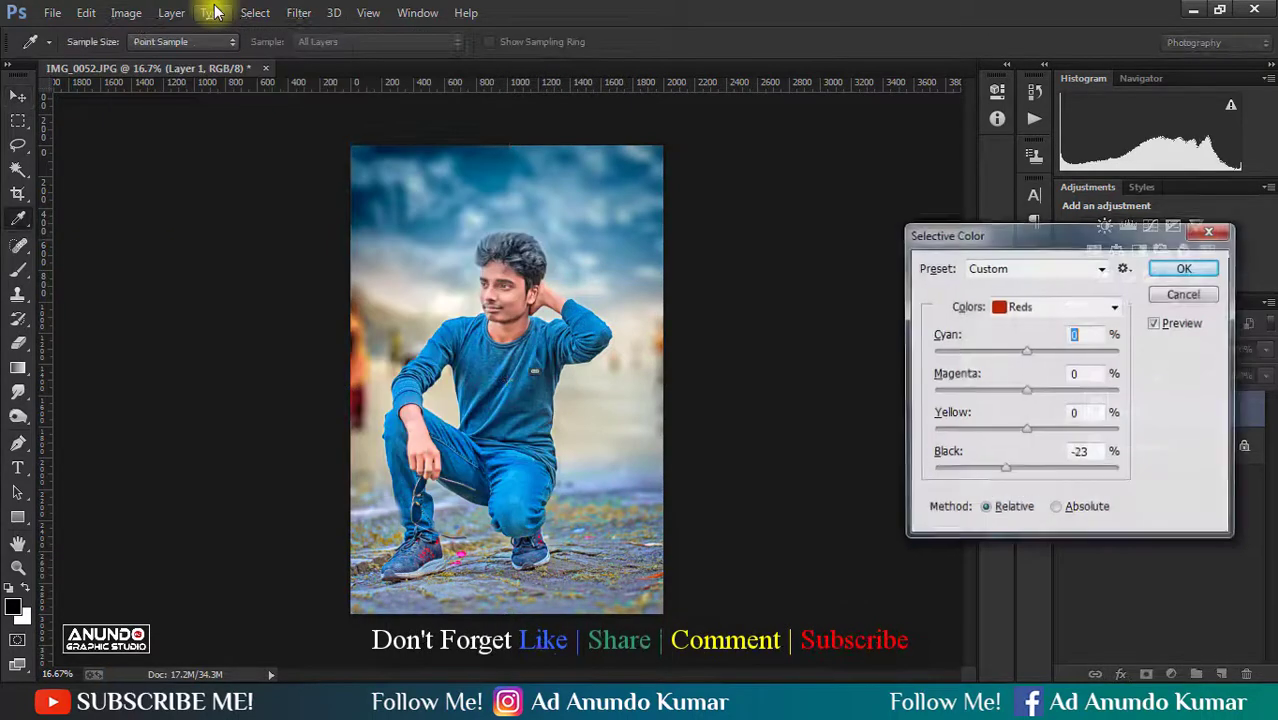
left_click(1183, 293, "alt")
left_click_drag(1026, 470, 1018, 396)
left_click(1050, 306)
left_click(1045, 341)
mouse_move(1027, 352)
left_mouse_down()
mouse_move(1000, 352)
mouse_move(1039, 352)
left_mouse_up()
left_click(1043, 310)
left_click(1043, 321)
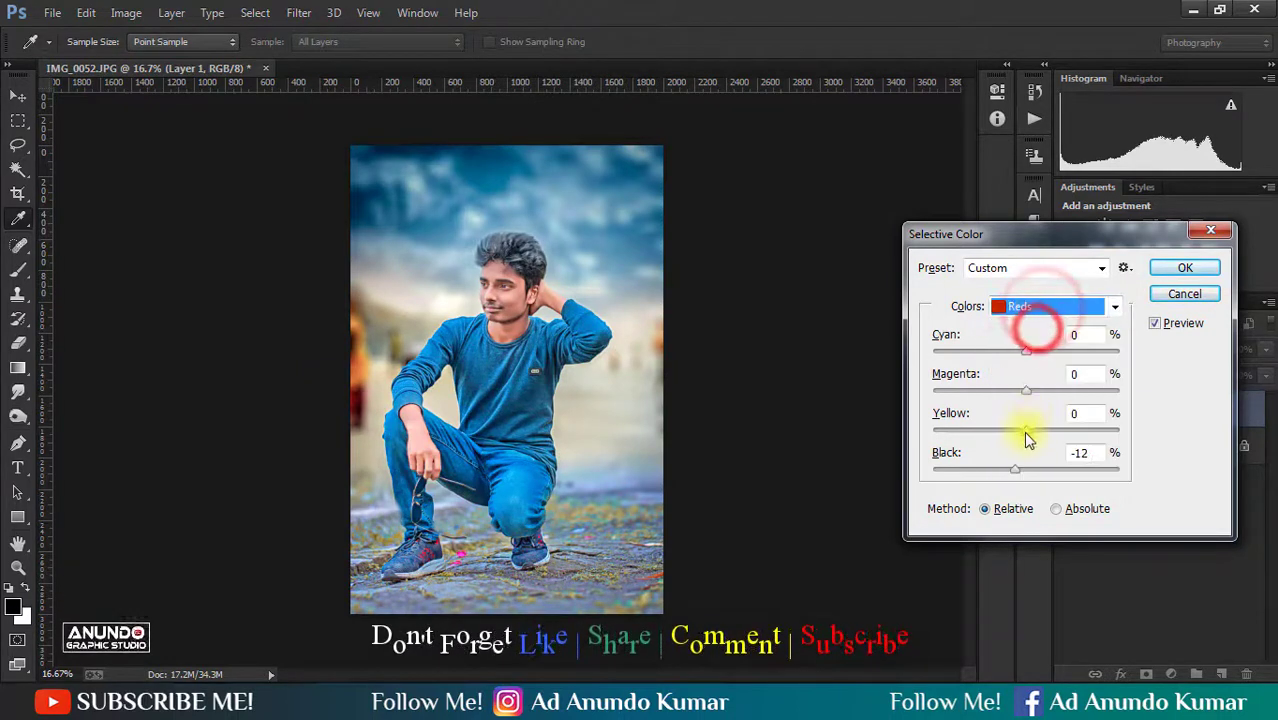
left_click_drag(1023, 431, 1037, 399)
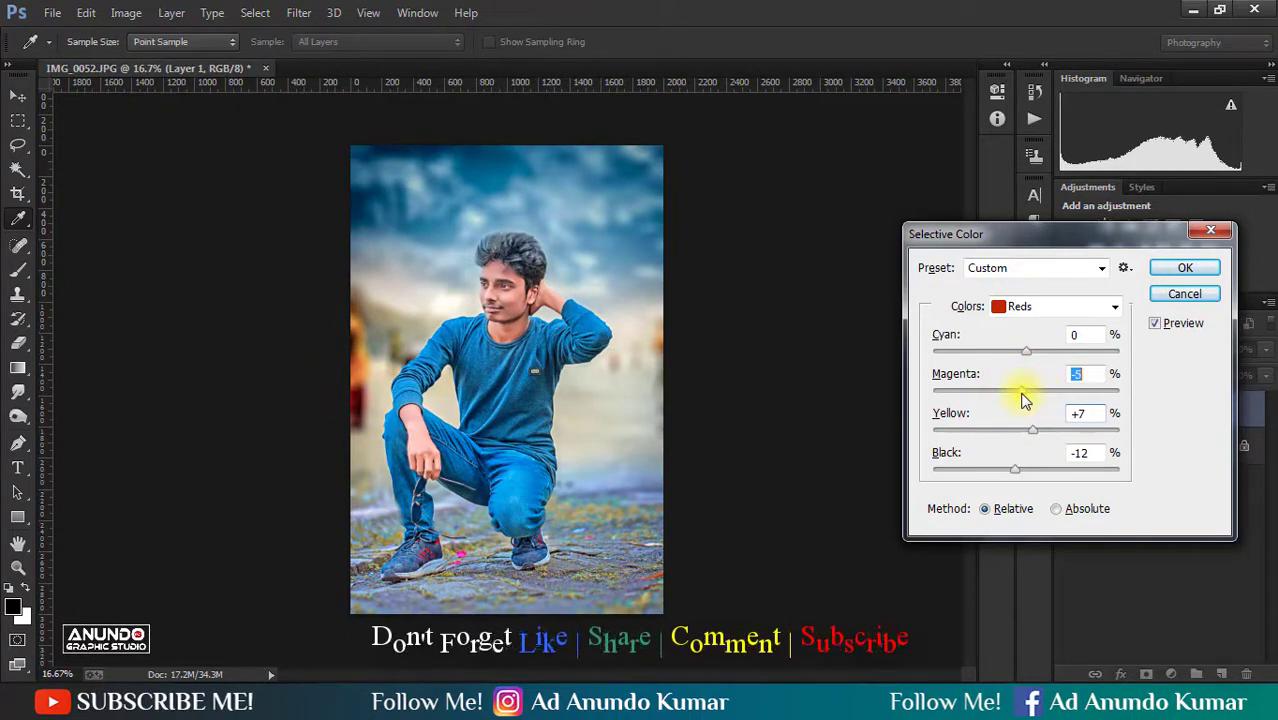
left_click_drag(1012, 355, 1016, 356)
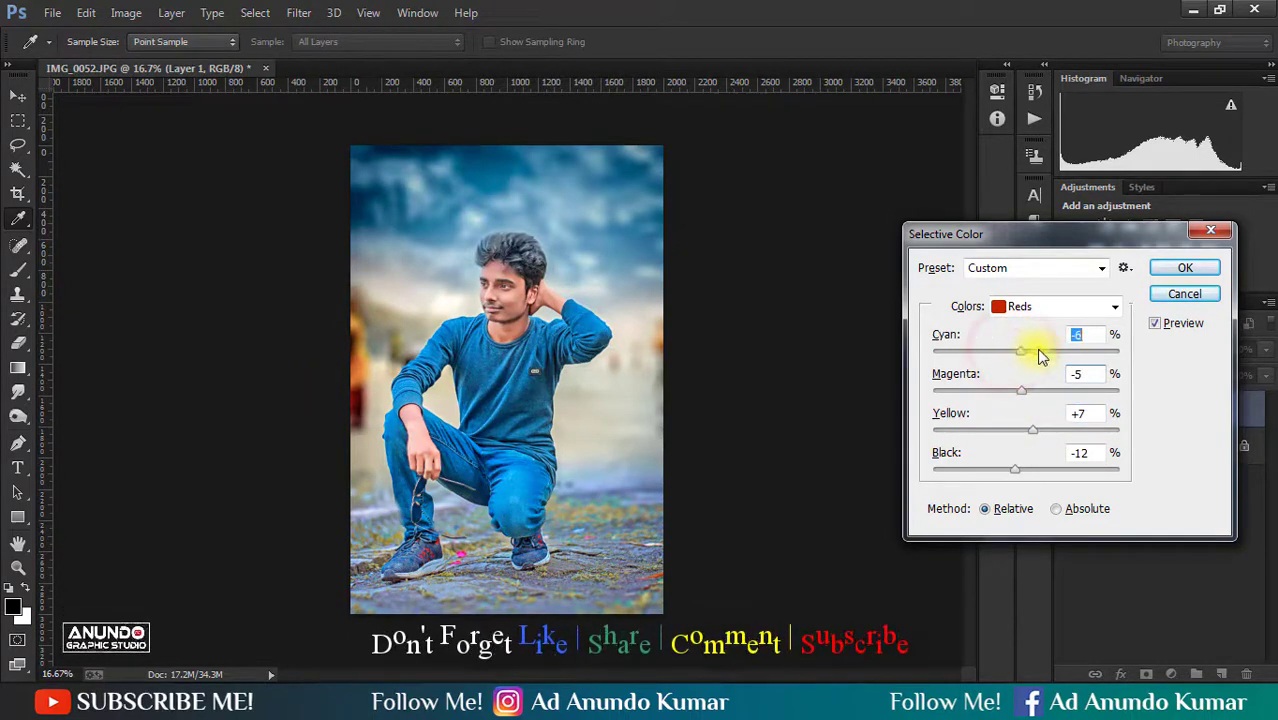
key("Return")
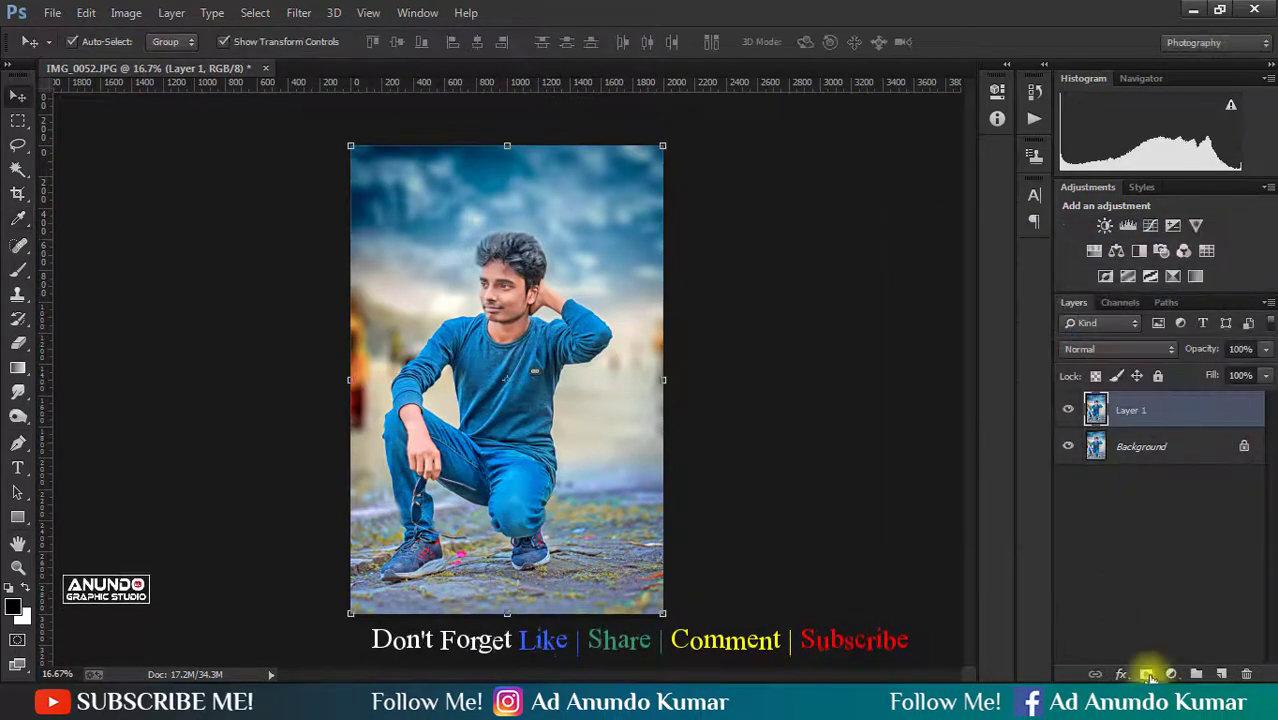
- Add a black mask to Layer 1 and erase it over the face, neck, arm and hand to reveal the color correction on the skin
left_click(1141, 675, "alt")
scroll(585, 337, "up", 5)
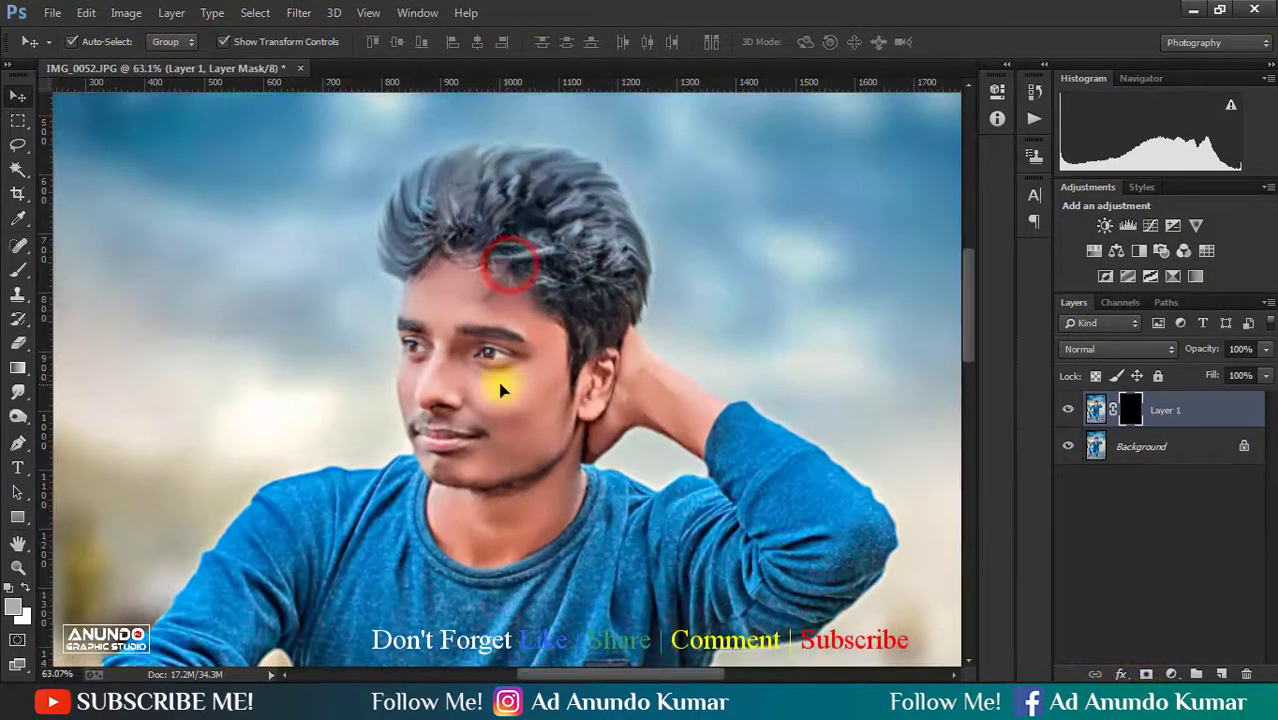
key("e")
scroll(490, 368, "down", 1)
key("bracketleft")
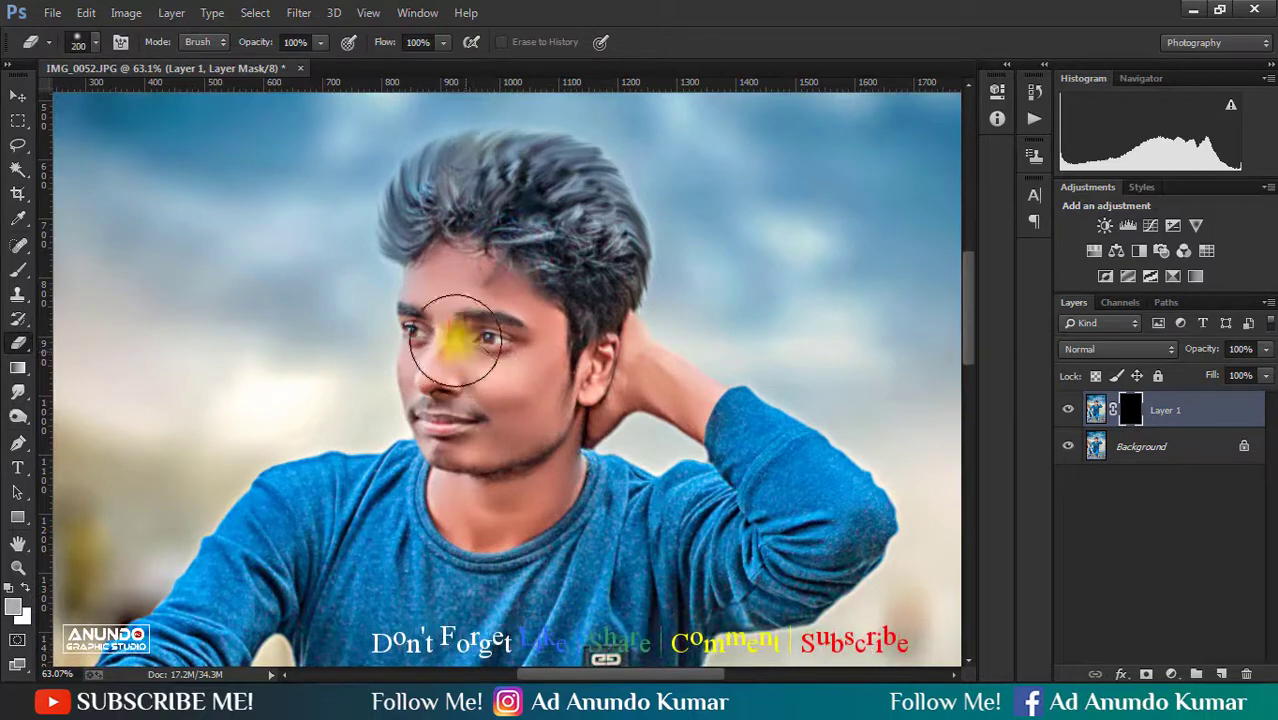
mouse_move(455, 343)
left_mouse_down()
mouse_move(465, 334)
mouse_move(502, 491)
mouse_move(522, 422)
mouse_move(660, 391)
left_mouse_up()
left_click_drag(590, 491, 592, 195)
left_click_drag(556, 435, 721, 267)
mouse_move(368, 545)
left_mouse_down()
mouse_move(312, 421)
mouse_move(364, 515)
left_mouse_up()
left_click(413, 486, "alt")
left_click(413, 486, "alt")
left_click(413, 486, "alt")
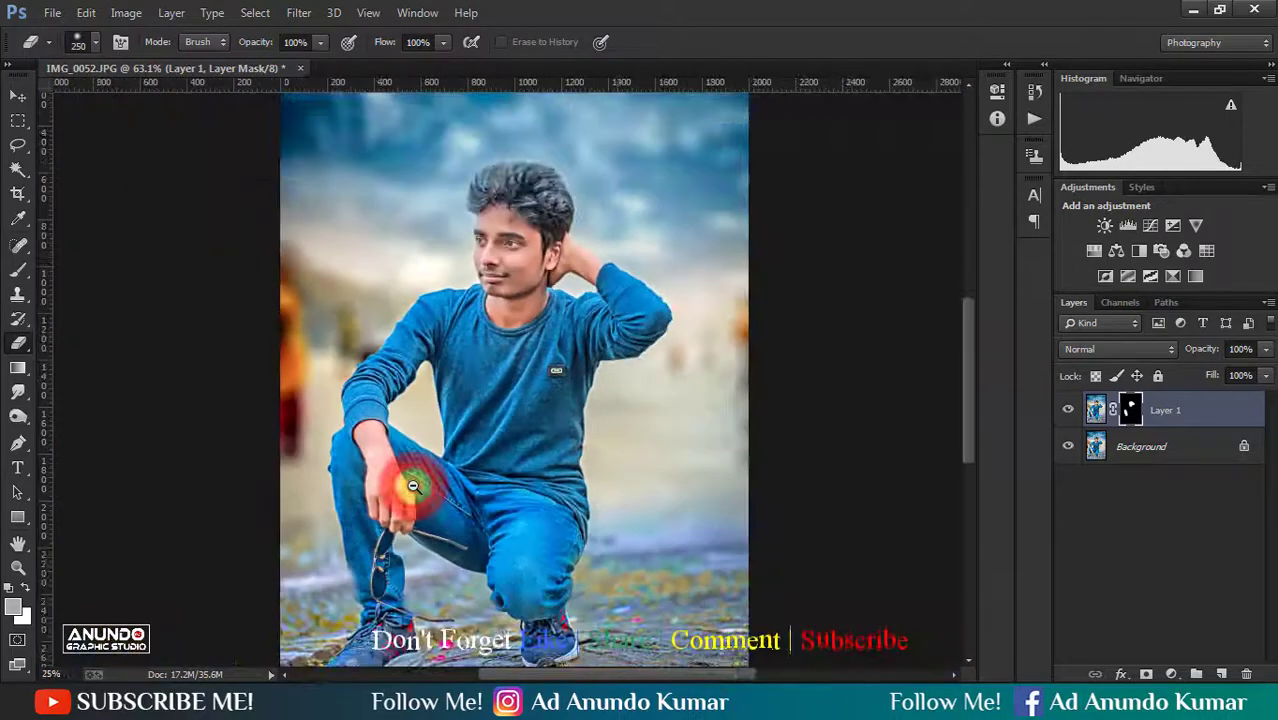
left_click(413, 486, "alt")
- Compare the skin correction with the original, flatten the image and save it
left_click(1113, 542)
right_click(1064, 405)
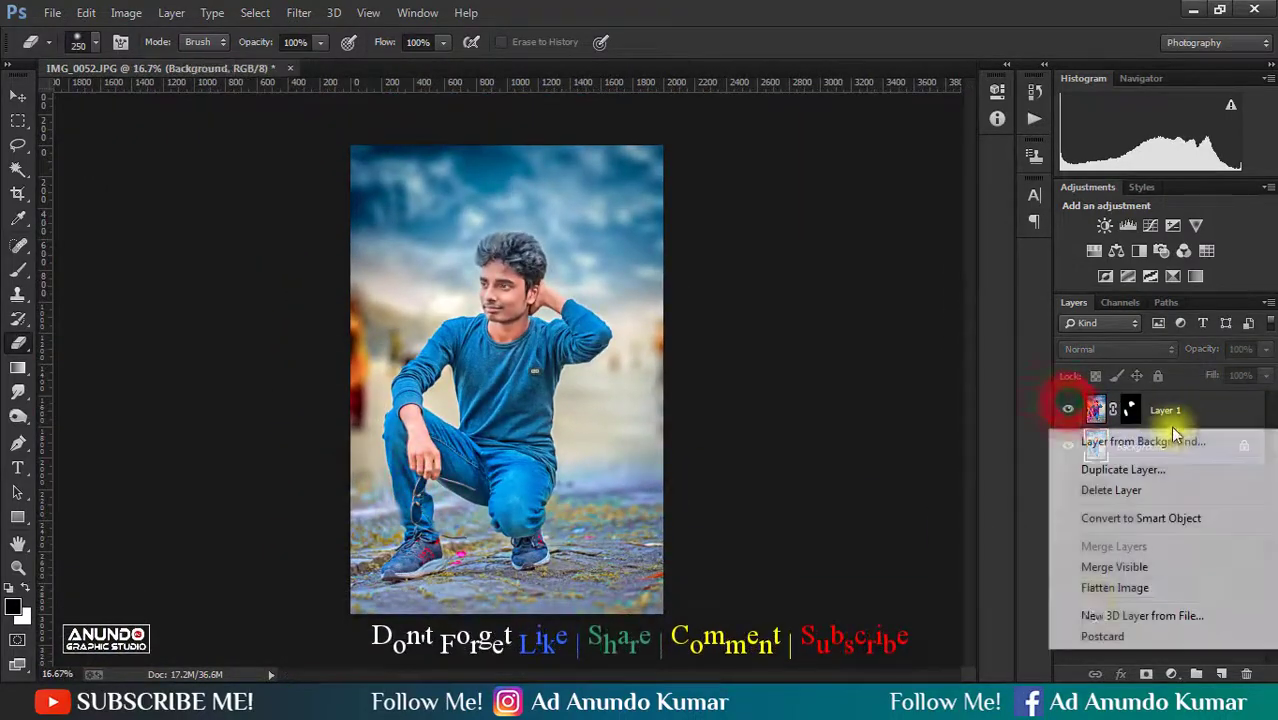
left_click(1114, 587)
key("ctrl+s")
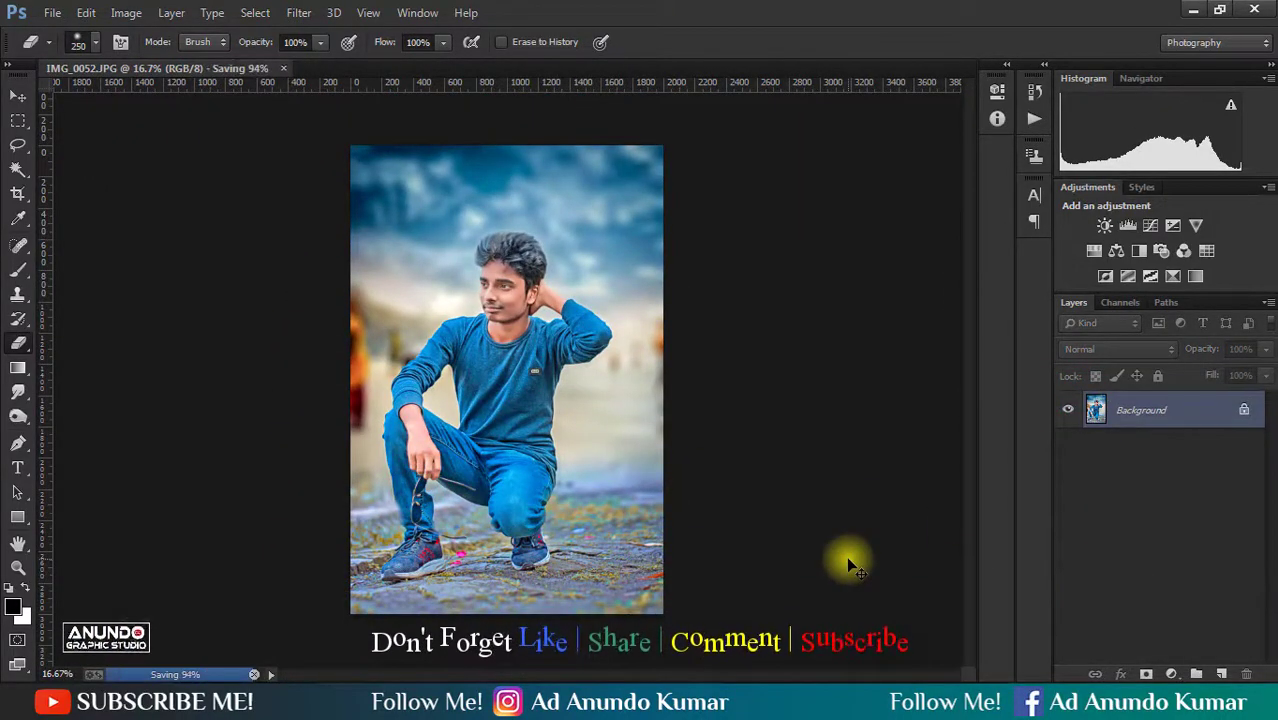
- Apply the Oil Paint filter to a duplicate of the Background layer, with Stylization 10, Cleanliness 10 and Scale 0.1
left_click(17, 95)
left_click_drag(533, 281, 585, 321)
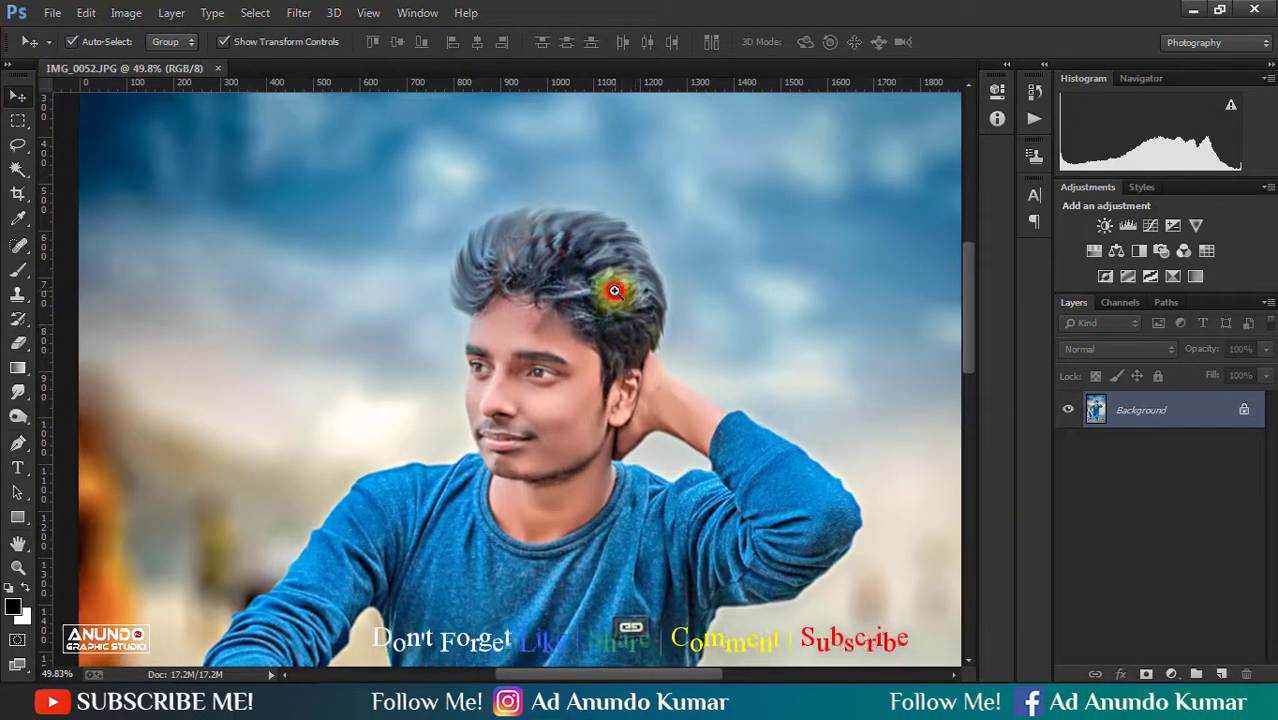
left_click(615, 288)
key("ctrl+j")
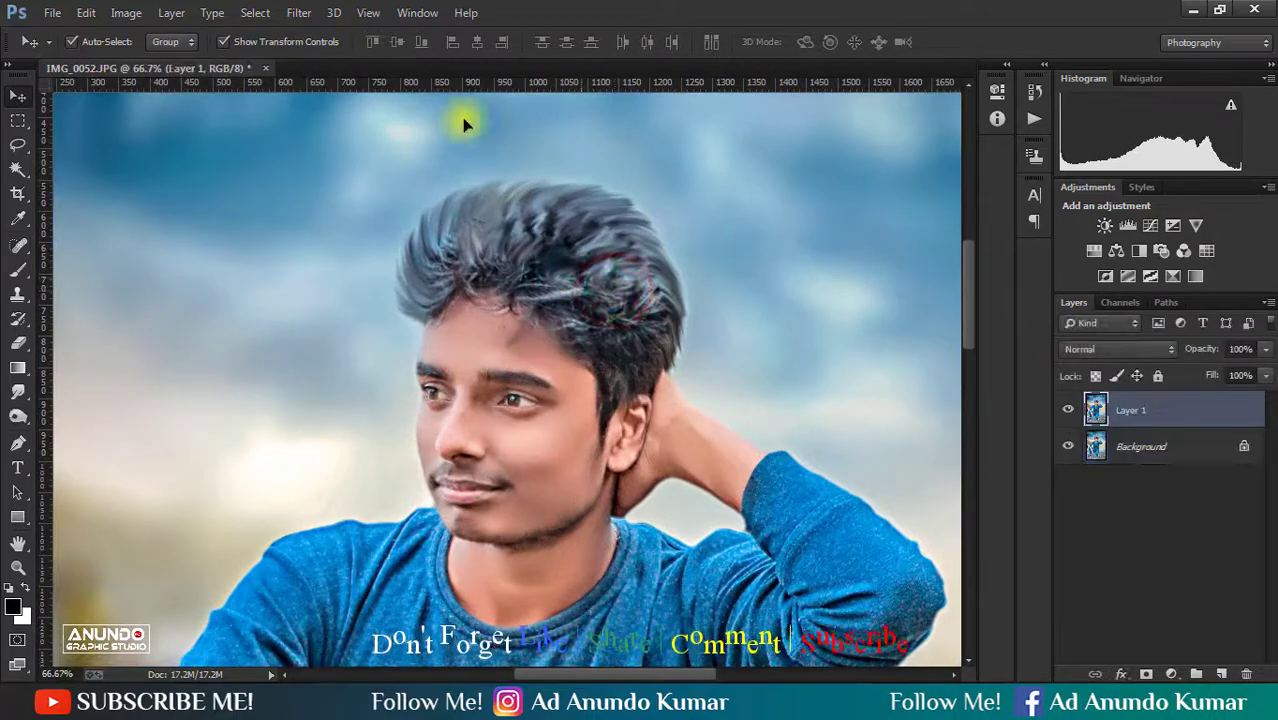
left_click(297, 14)
left_click(325, 171)
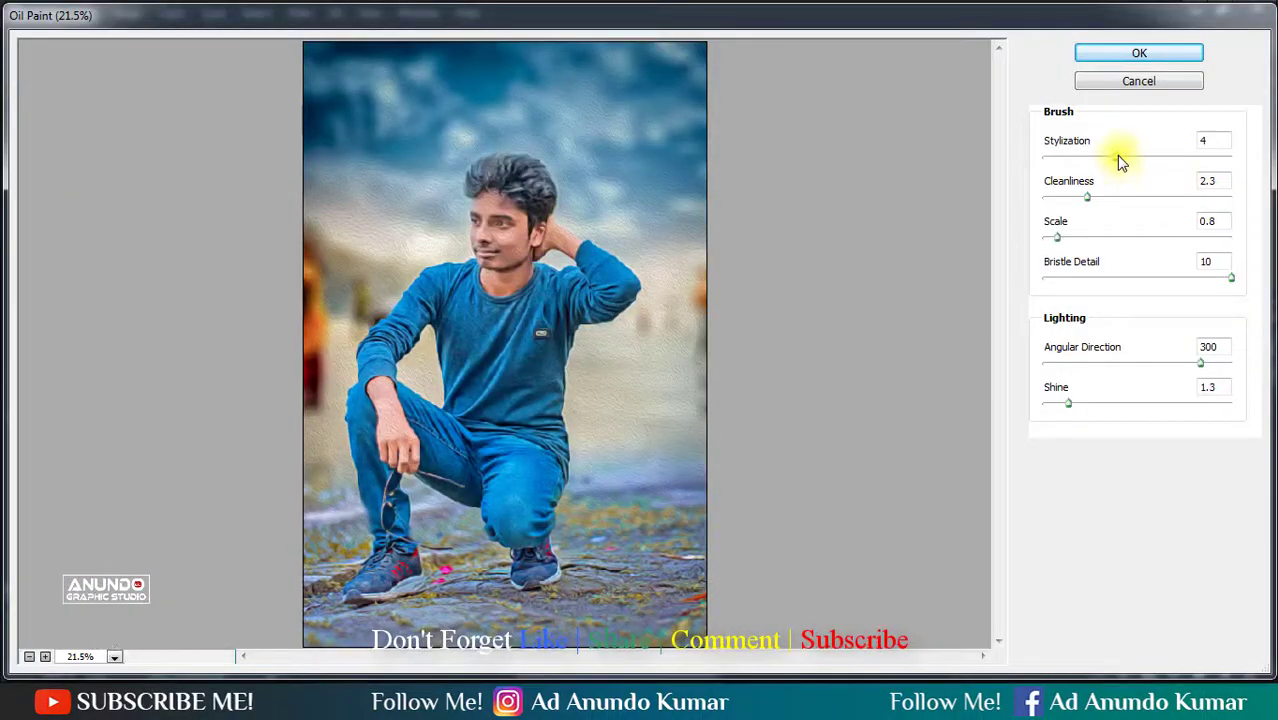
left_click_drag(1116, 155, 1247, 160)
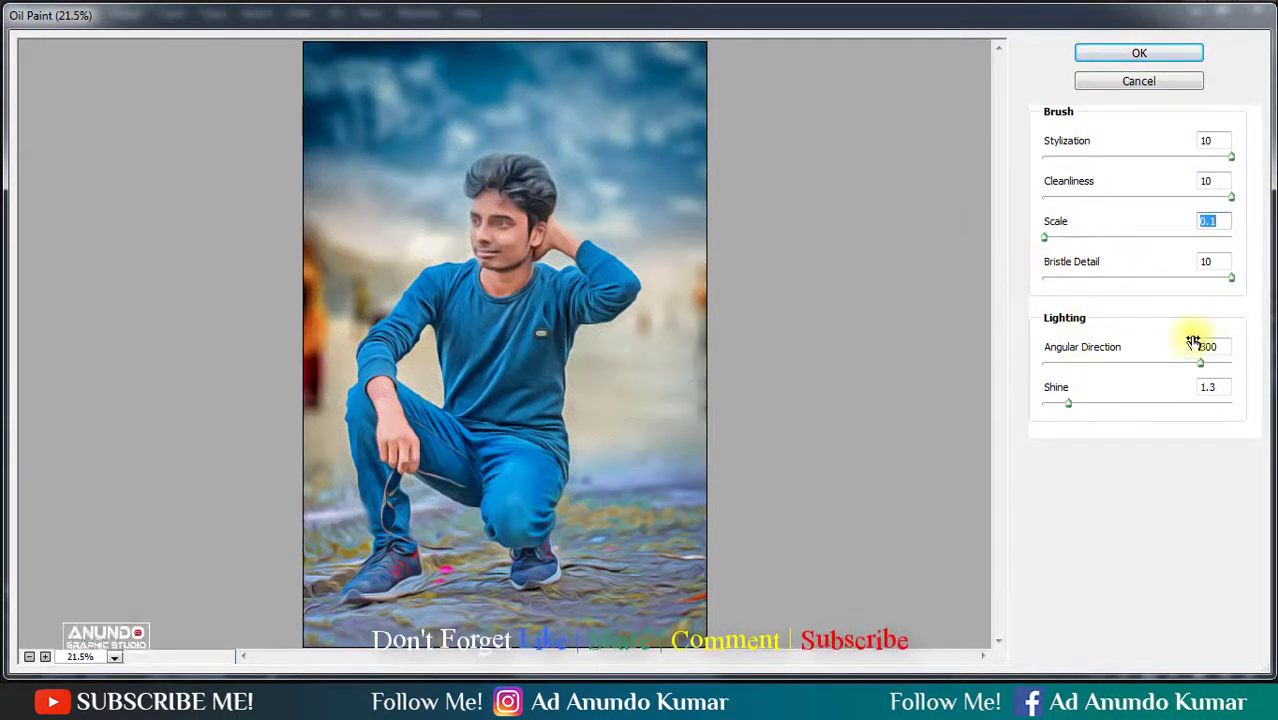
left_click(1114, 55)
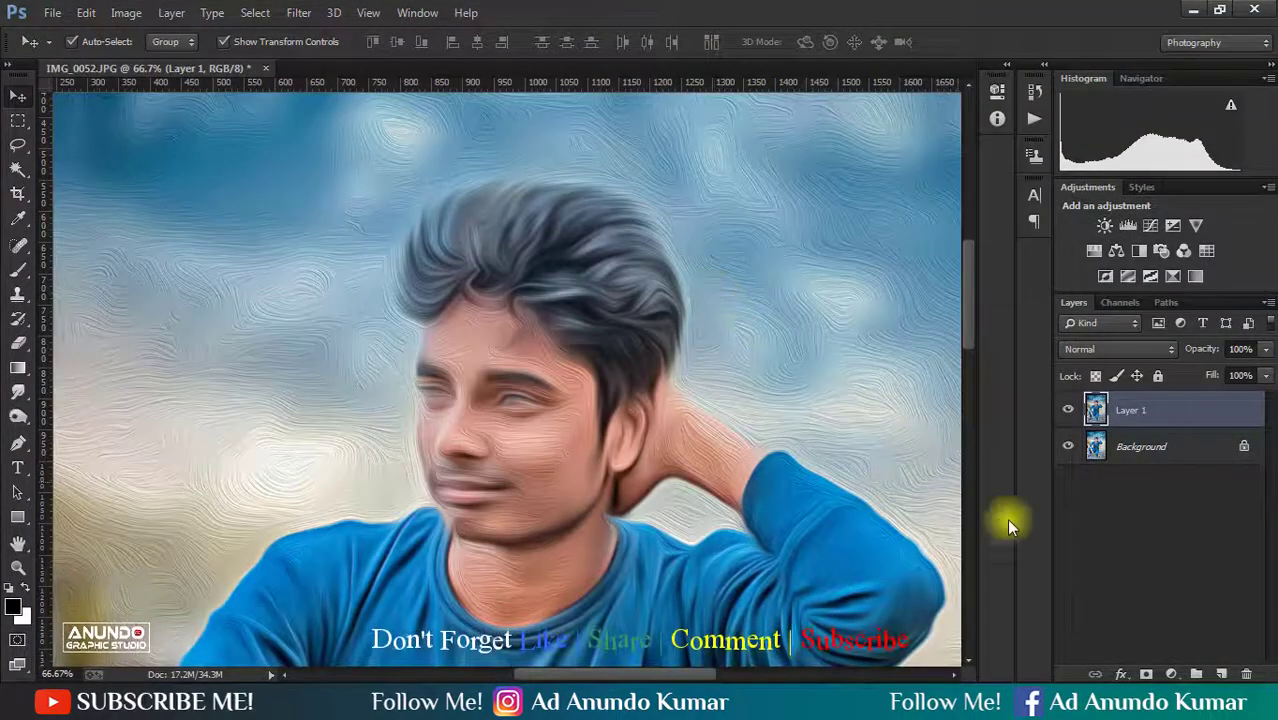
- Add a black mask to the oil-painted layer and erase it over the hair with varying brush sizes to reveal the effect there
left_click(1145, 676, "alt")
left_click_drag(585, 260, 613, 288)
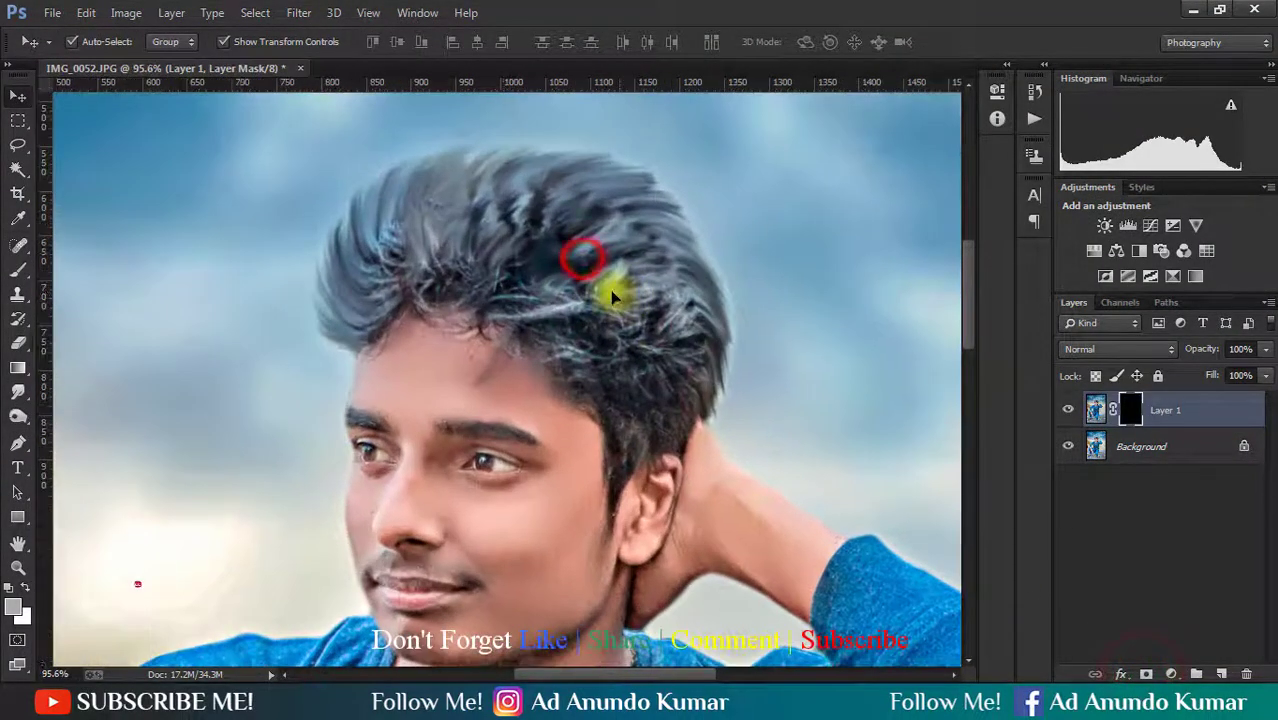
key("e")
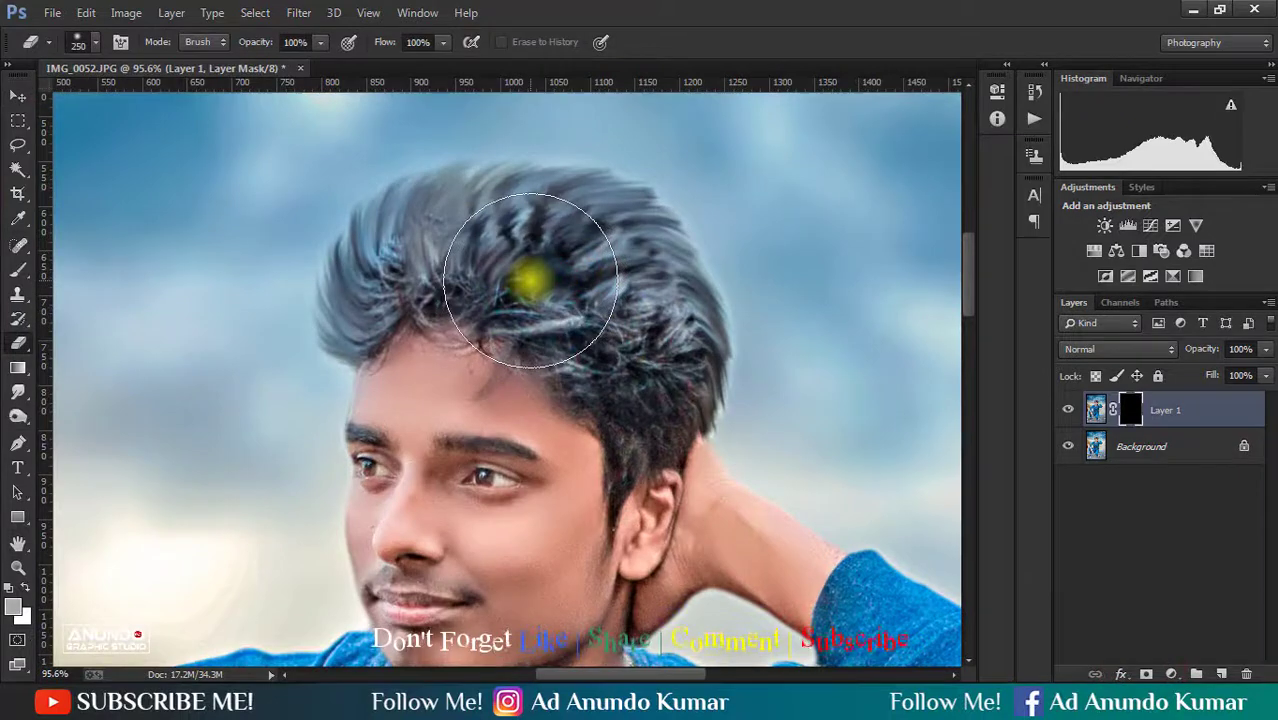
mouse_move(528, 277)
left_mouse_down()
mouse_move(404, 288)
mouse_move(361, 318)
mouse_move(689, 392)
mouse_move(659, 445)
mouse_move(628, 457)
mouse_move(623, 489)
mouse_move(545, 350)
left_mouse_up()
key("bracketleft")
key("bracketleft")
mouse_move(603, 397)
left_mouse_down()
mouse_move(559, 363)
mouse_move(566, 330)
left_mouse_up()
key("bracketright")
key("bracketright")
key("bracketright")
mouse_move(642, 351)
left_mouse_down()
mouse_move(593, 301)
mouse_move(449, 272)
mouse_move(444, 293)
mouse_move(505, 325)
left_mouse_up()
- Lower the opacity of the oil-painted hair layer, compare it with the original, then flatten and save the image
scroll(528, 320, "down", 5)
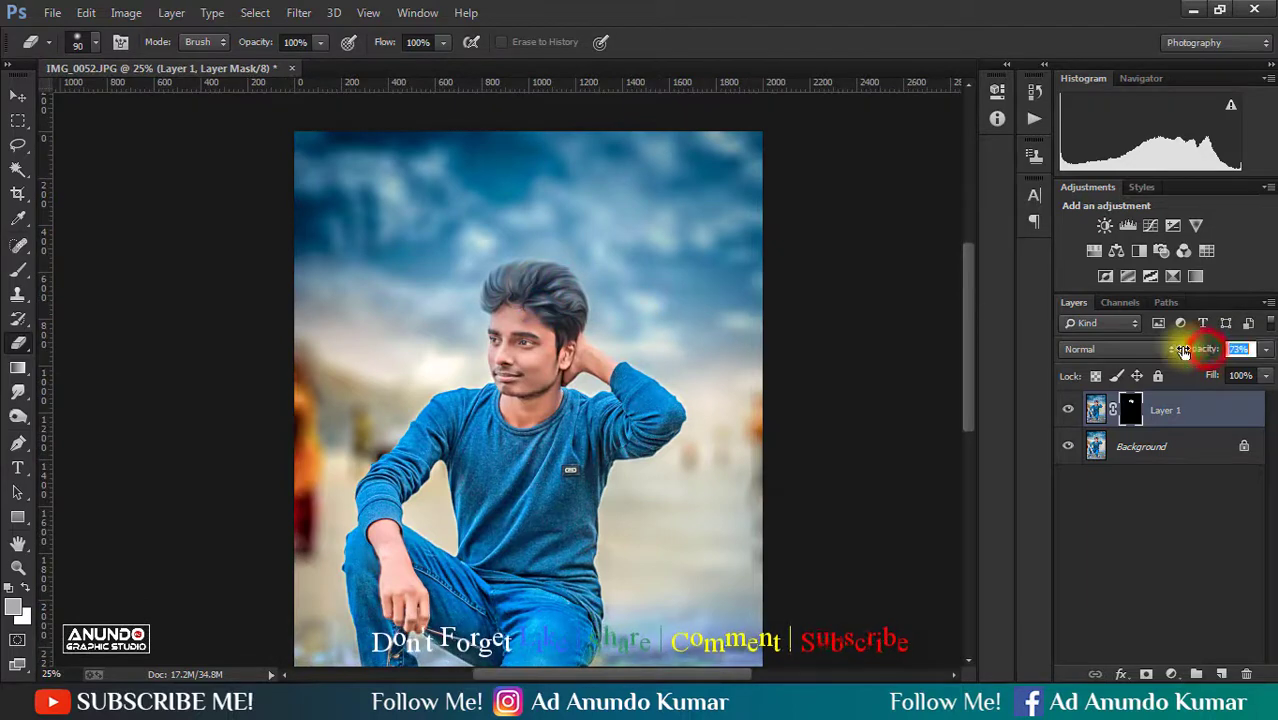
left_click(1091, 526)
left_click(1068, 408)
left_click(1068, 408)
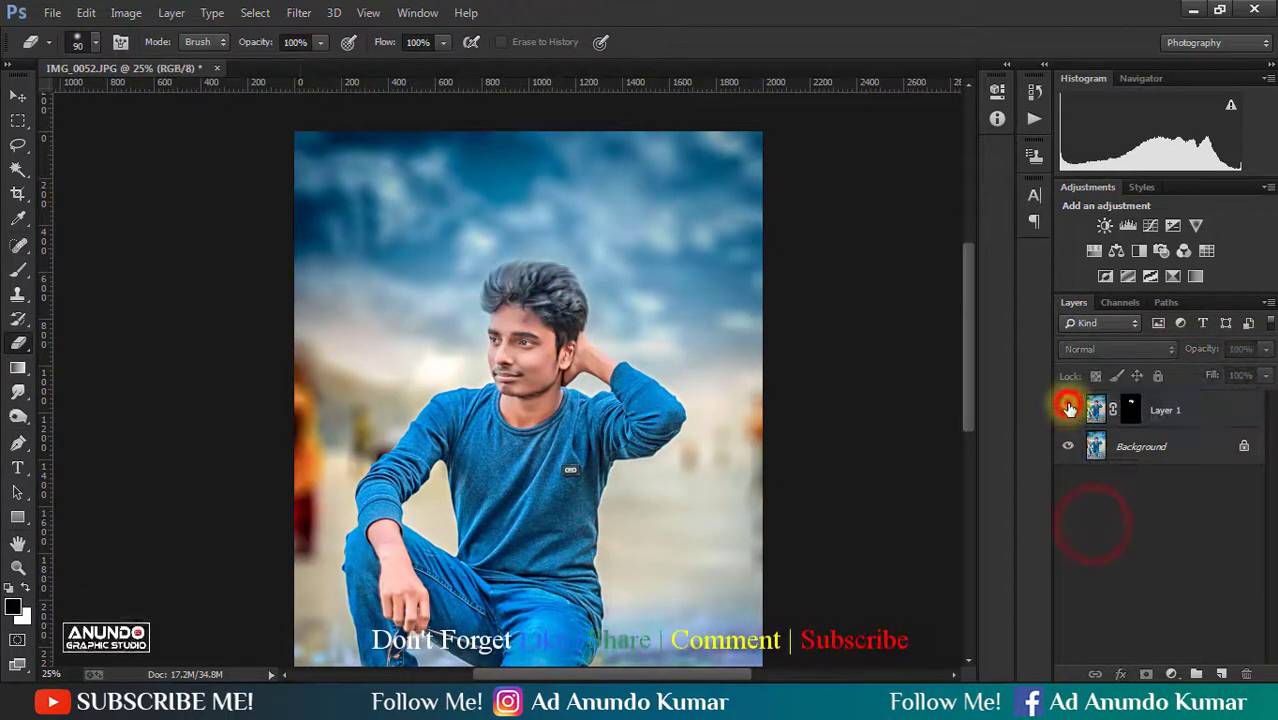
right_click(1209, 411)
left_click(936, 572)
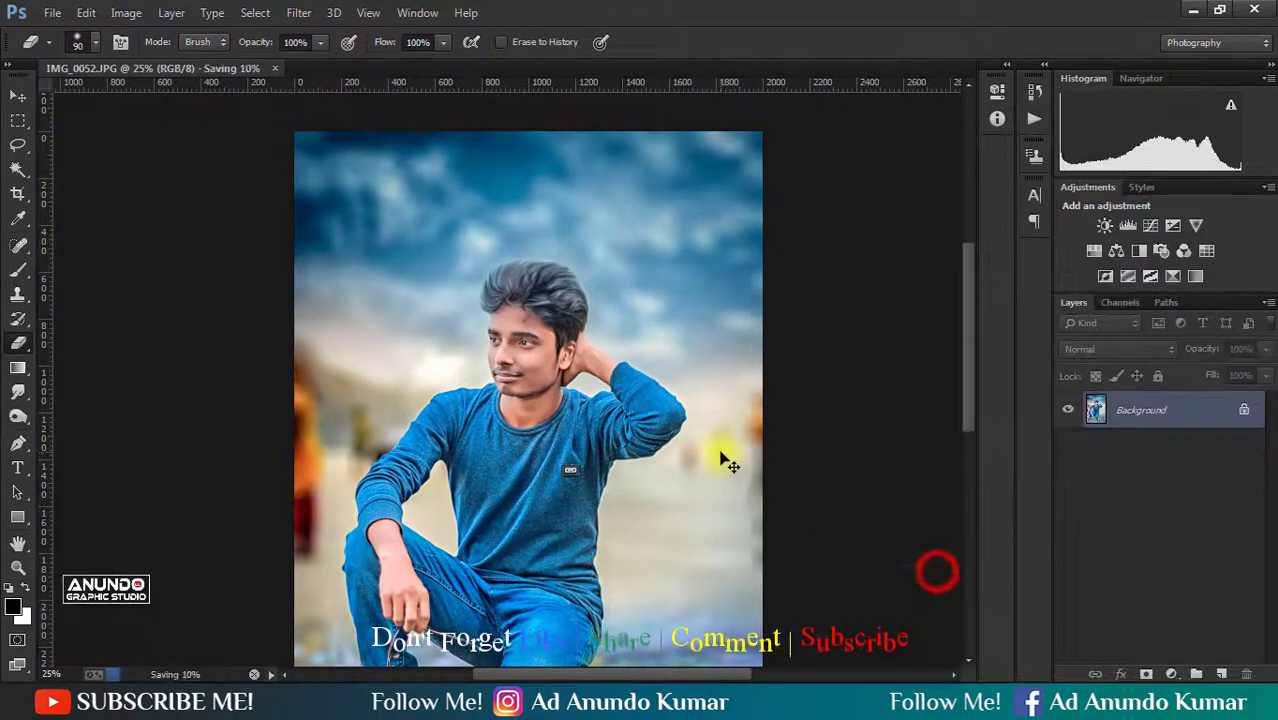
- Reapply the Oil Paint filter to a new duplicate of the Background layer and hide the result with a black mask
left_click(299, 12)
left_click(300, 36)
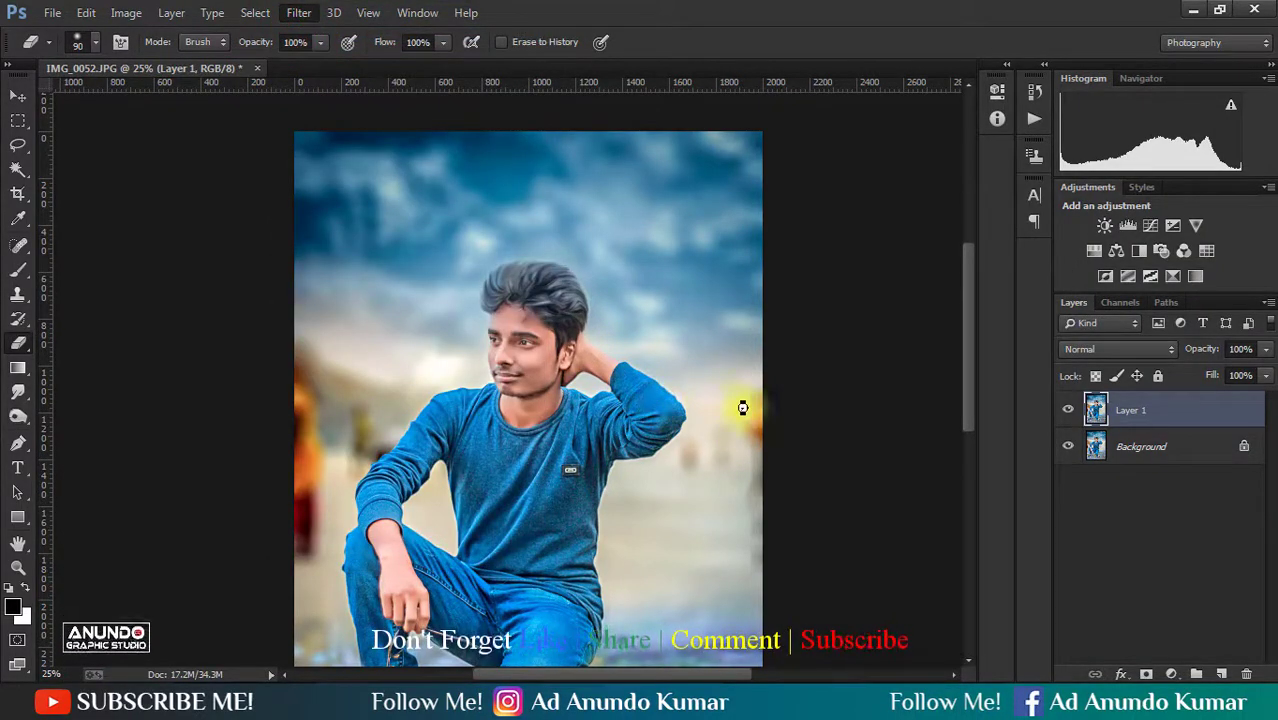
left_click(1146, 676, "alt")
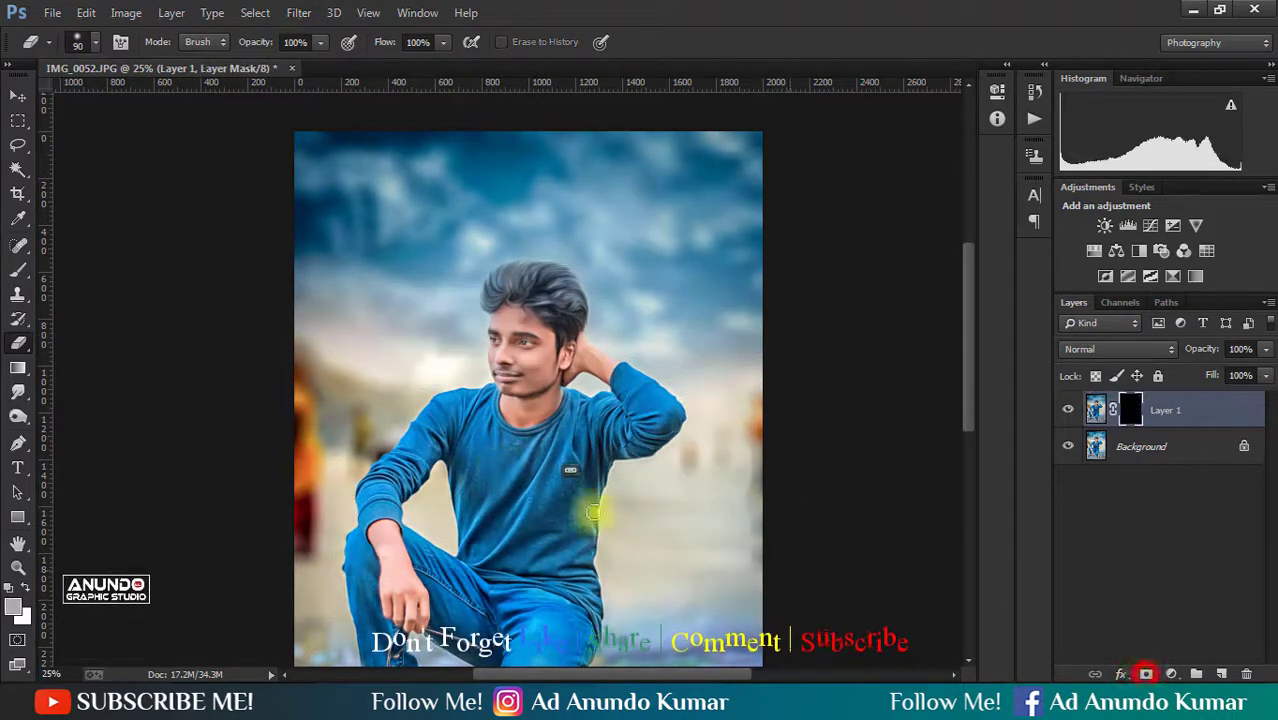
- Erase the black mask over the ground around both shoes with 500 px and 400 px brushes to reveal the oil-paint effect
left_click(499, 466, "alt")
left_click_drag(525, 540, 571, 502)
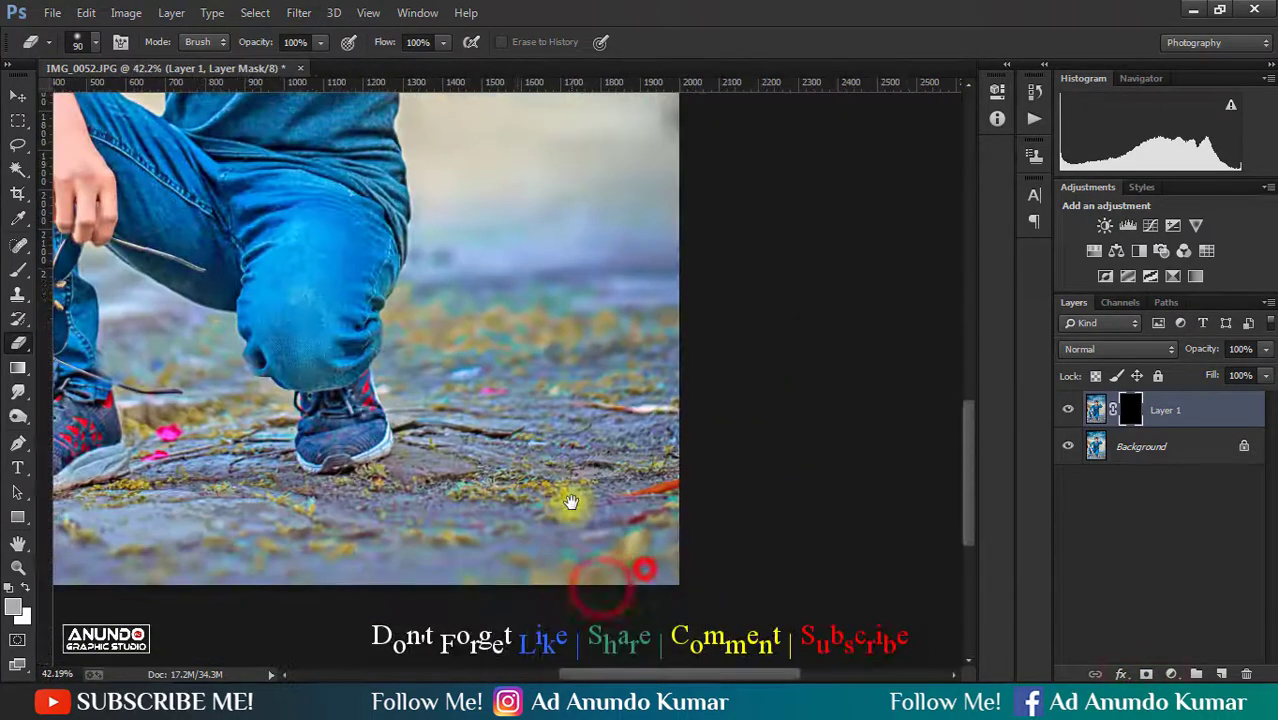
key("bracketright")
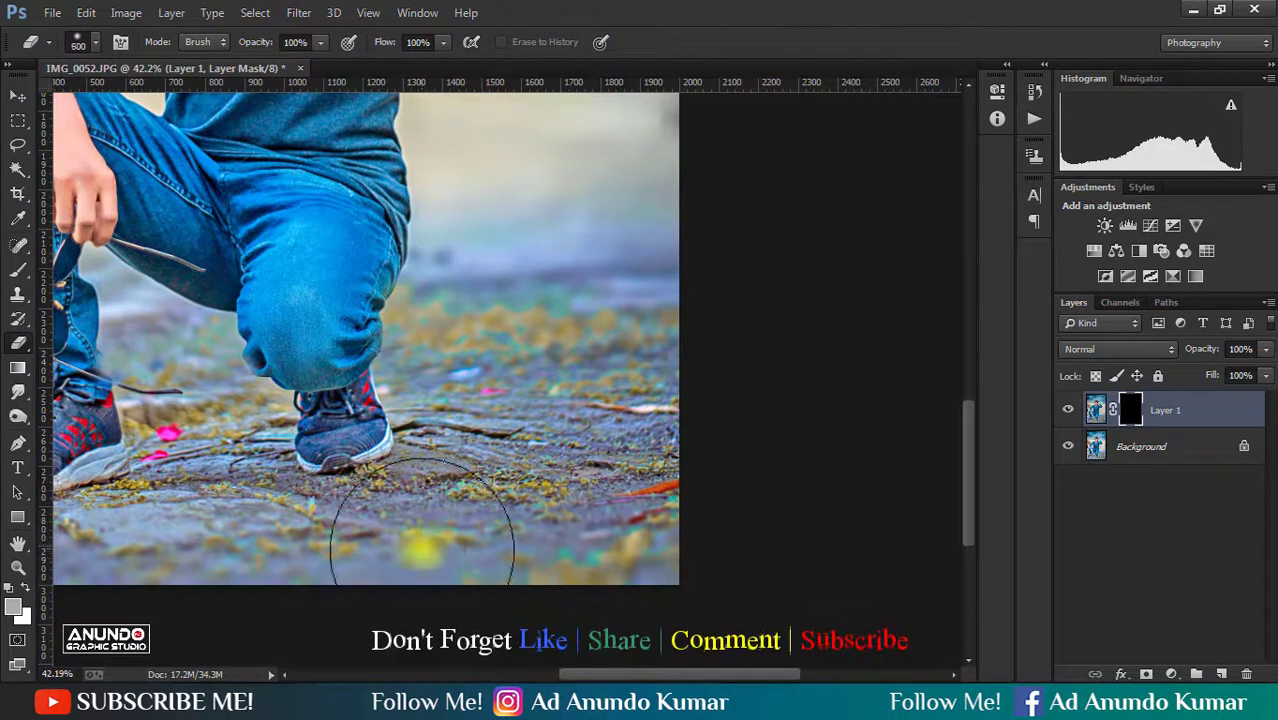
mouse_move(422, 522)
left_mouse_down()
mouse_move(585, 428)
mouse_move(585, 385)
mouse_move(522, 373)
mouse_move(422, 496)
mouse_move(342, 516)
mouse_move(236, 500)
mouse_move(659, 521)
left_mouse_up()
key("bracketleft")
mouse_move(671, 579)
left_mouse_down()
mouse_move(629, 480)
mouse_move(590, 491)
mouse_move(613, 463)
mouse_move(590, 506)
mouse_move(479, 563)
mouse_move(742, 549)
mouse_move(318, 569)
mouse_move(309, 413)
mouse_move(364, 396)
left_mouse_up()
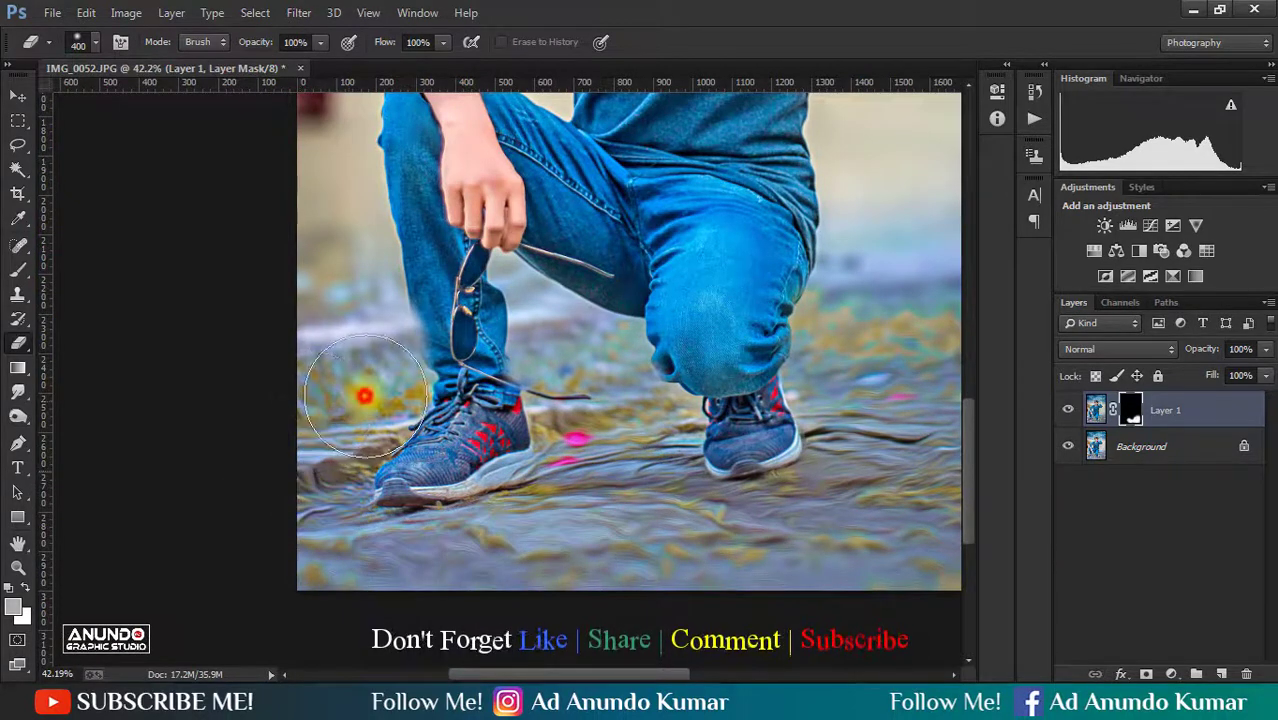
left_click_drag(600, 380, 582, 486)
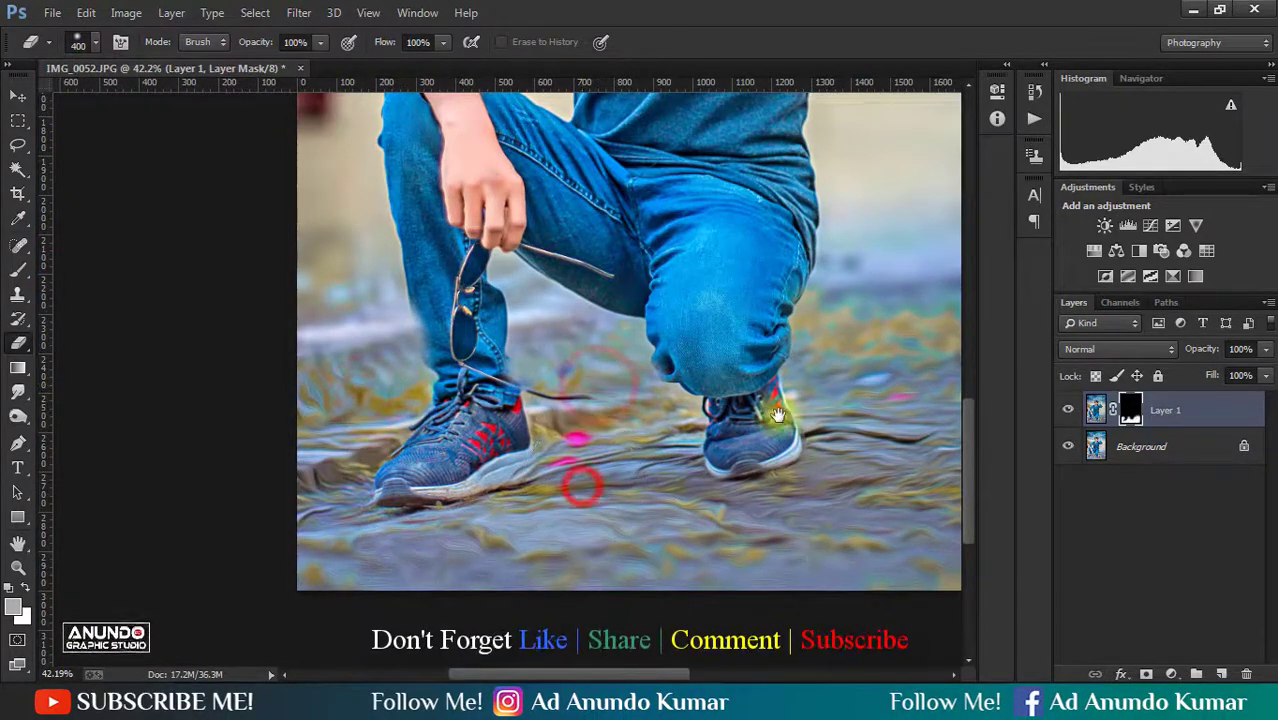
left_click_drag(778, 414, 588, 548)
left_click_drag(739, 451, 872, 446)
- Lower the oil-painted ground layer to 73% opacity and 59% fill, flatten the image, and save it
left_click(570, 399, "alt")
left_click(570, 399, "alt")
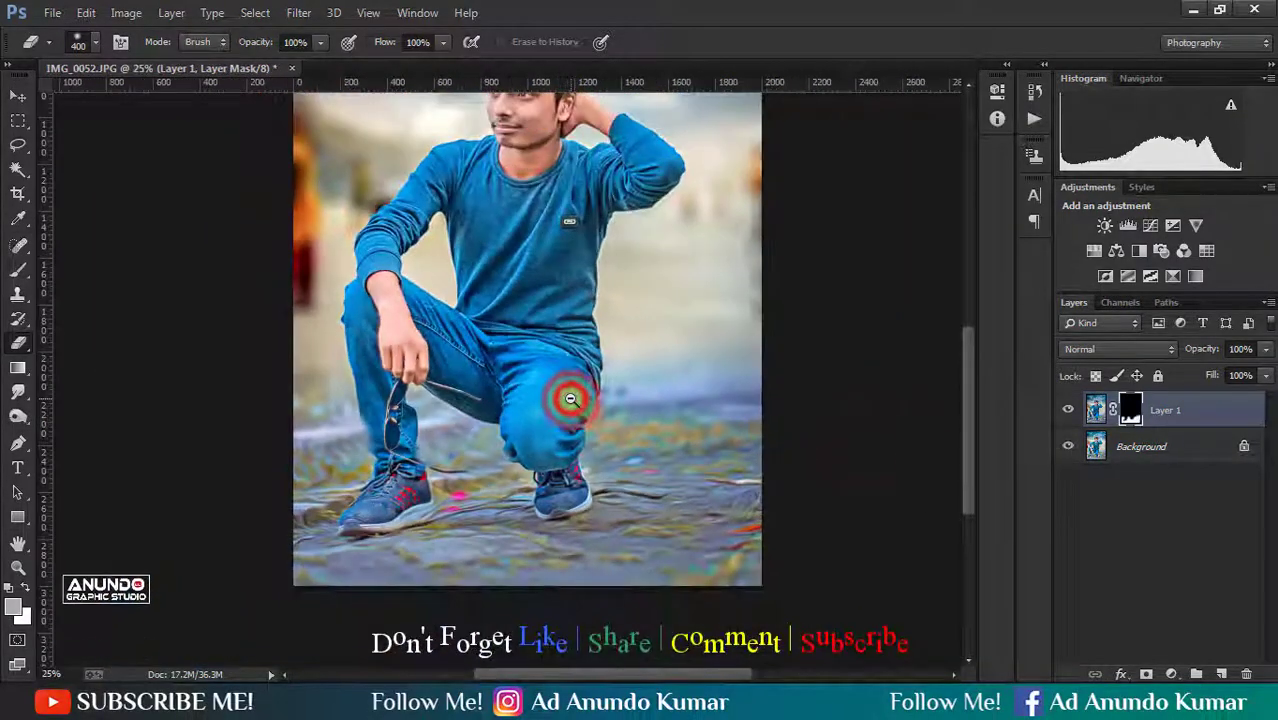
left_click(570, 399, "alt")
left_click_drag(1198, 348, 1187, 377)
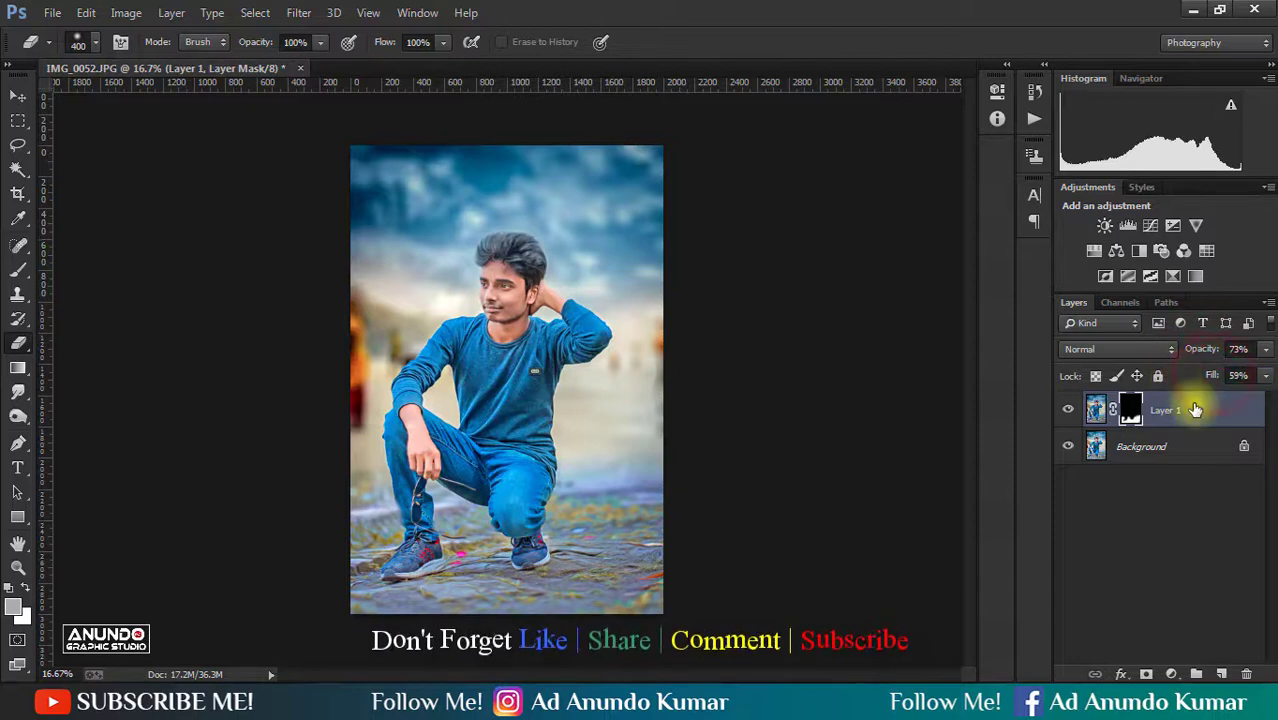
right_click(1195, 410)
left_click(916, 573)
key("ctrl+s")
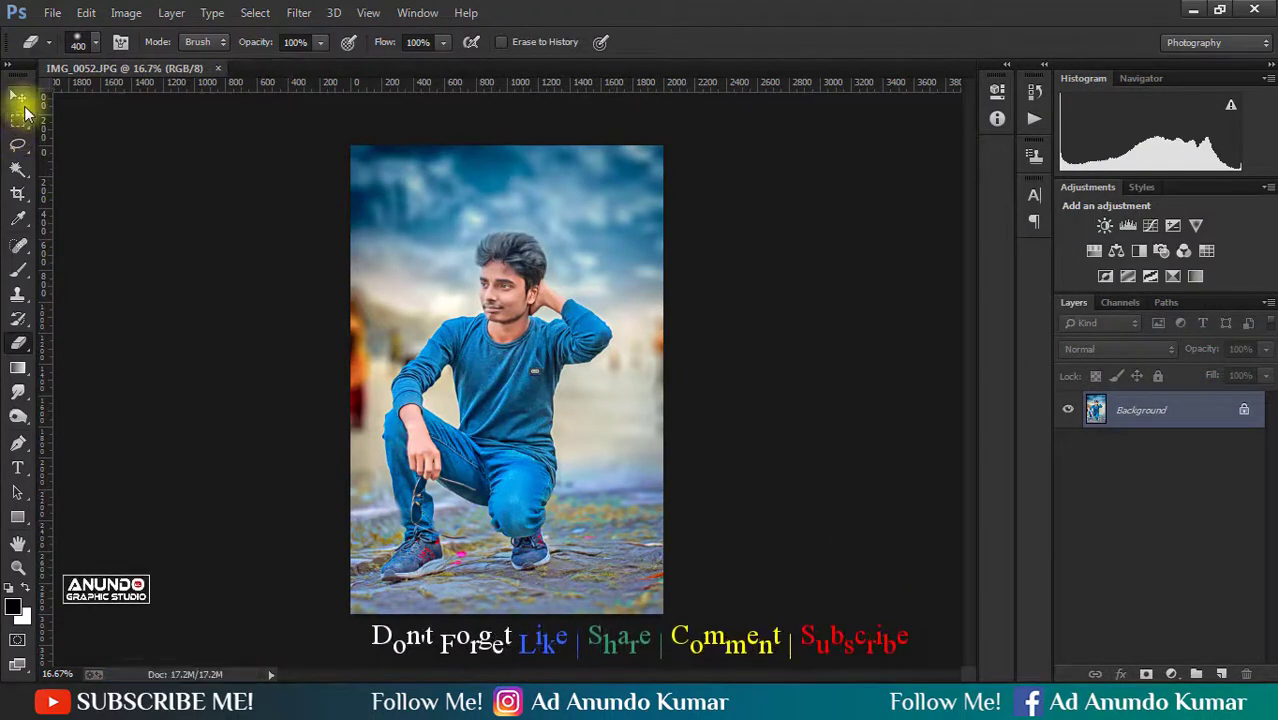
- Add a Color Lookup adjustment layer and cycle through 3DLUT files from TensionGreen to Soft_Warming
left_click(18, 97)
left_click(1175, 675)
left_click(1165, 550)
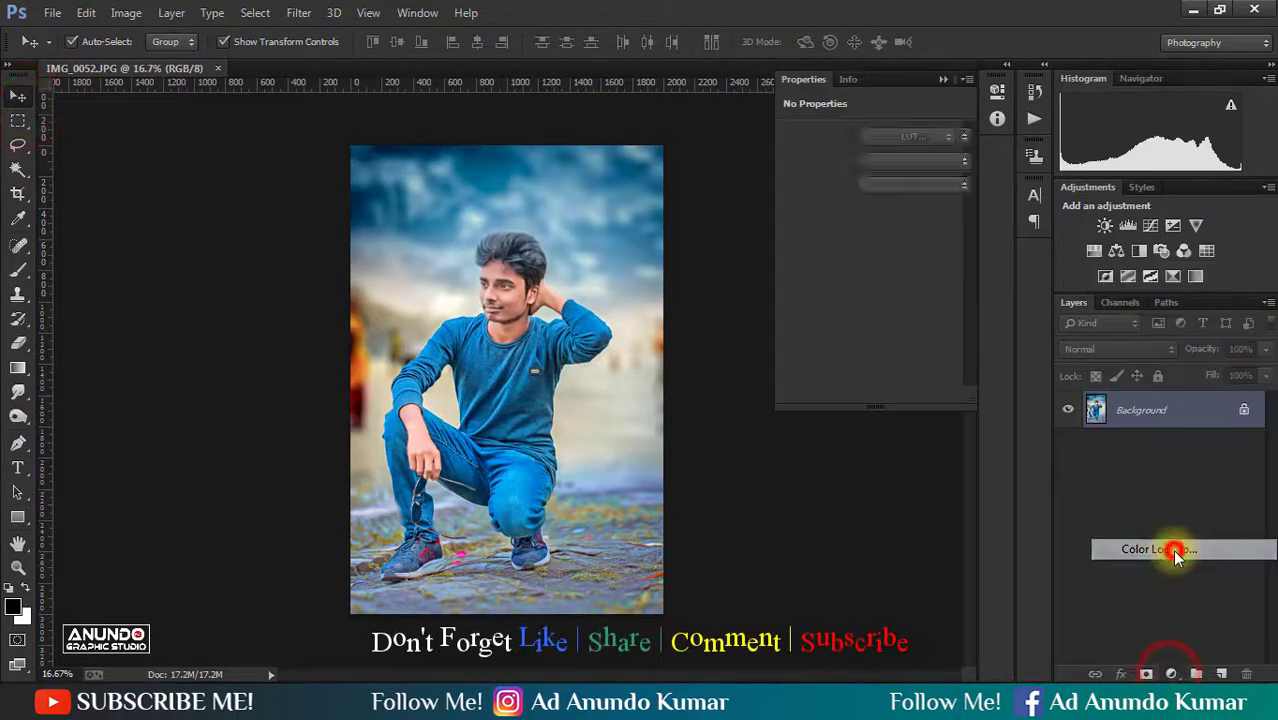
left_click(925, 137)
left_click(990, 637)
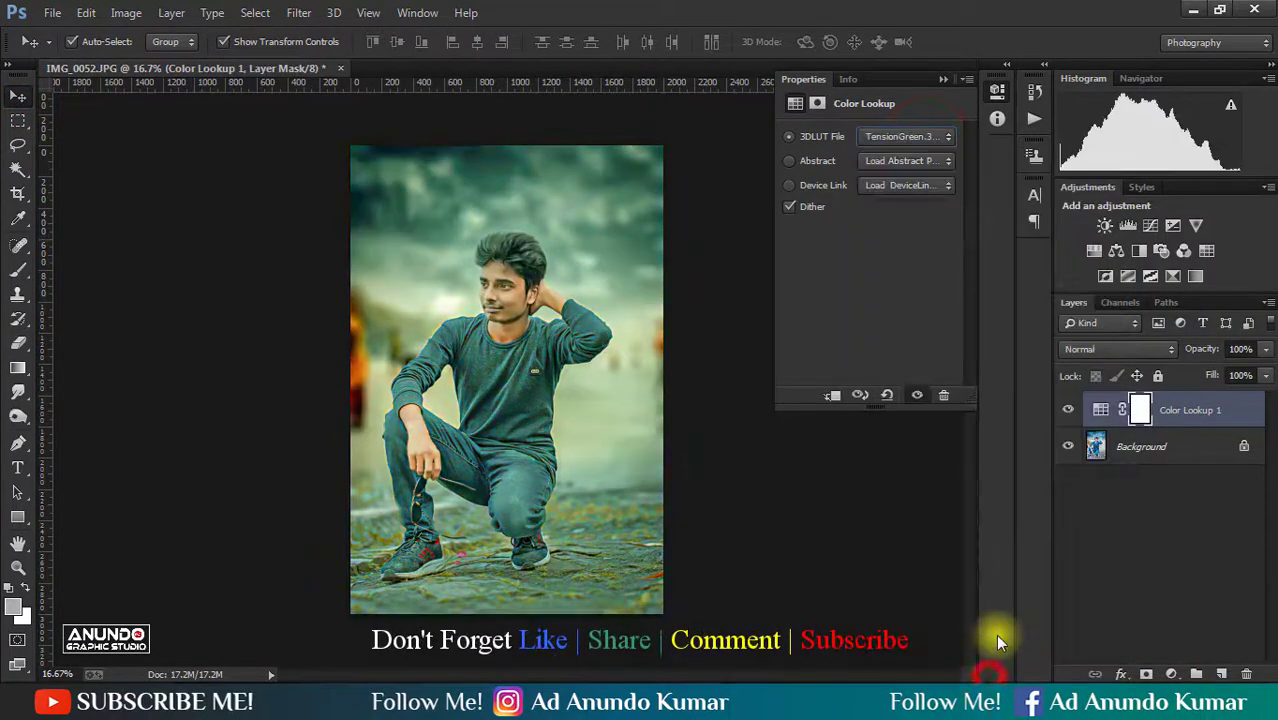
key("Up")
key("Down")
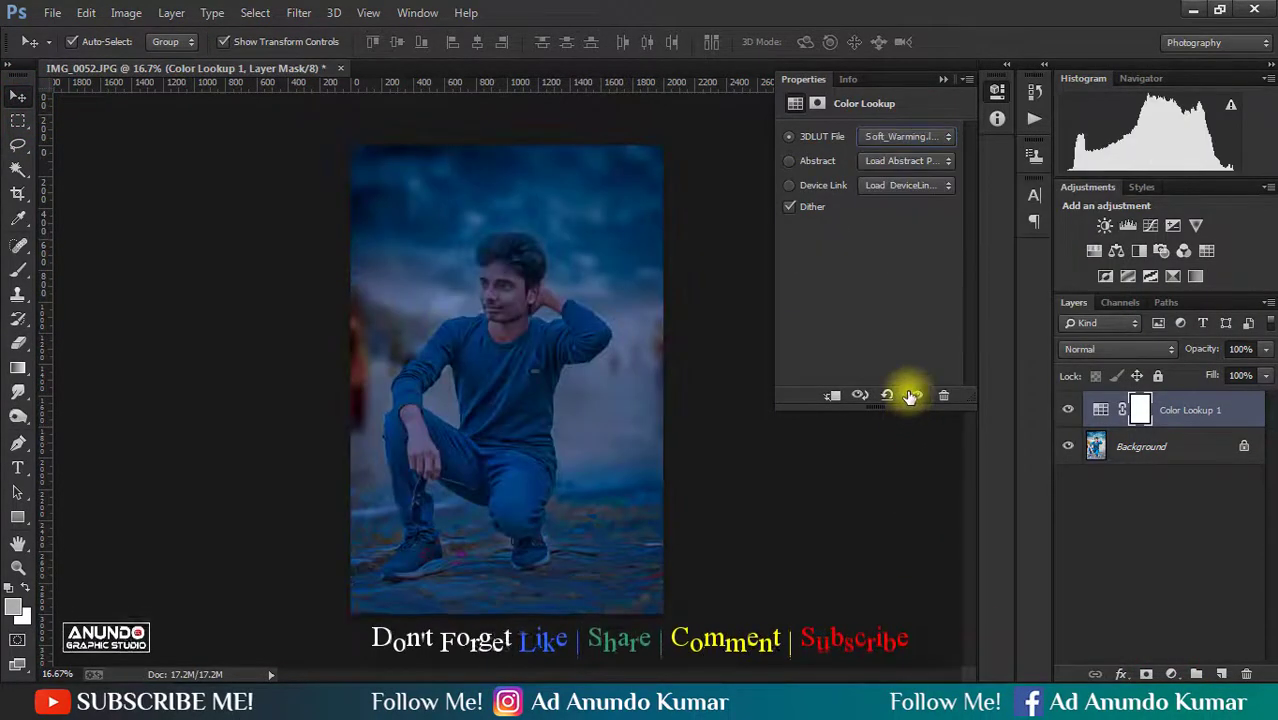
- Reduce the Color Lookup layer's opacity and fill, compare it with the original, flatten the image and save
left_click(942, 80)
left_click_drag(1209, 349, 1171, 376)
left_click(1185, 483)
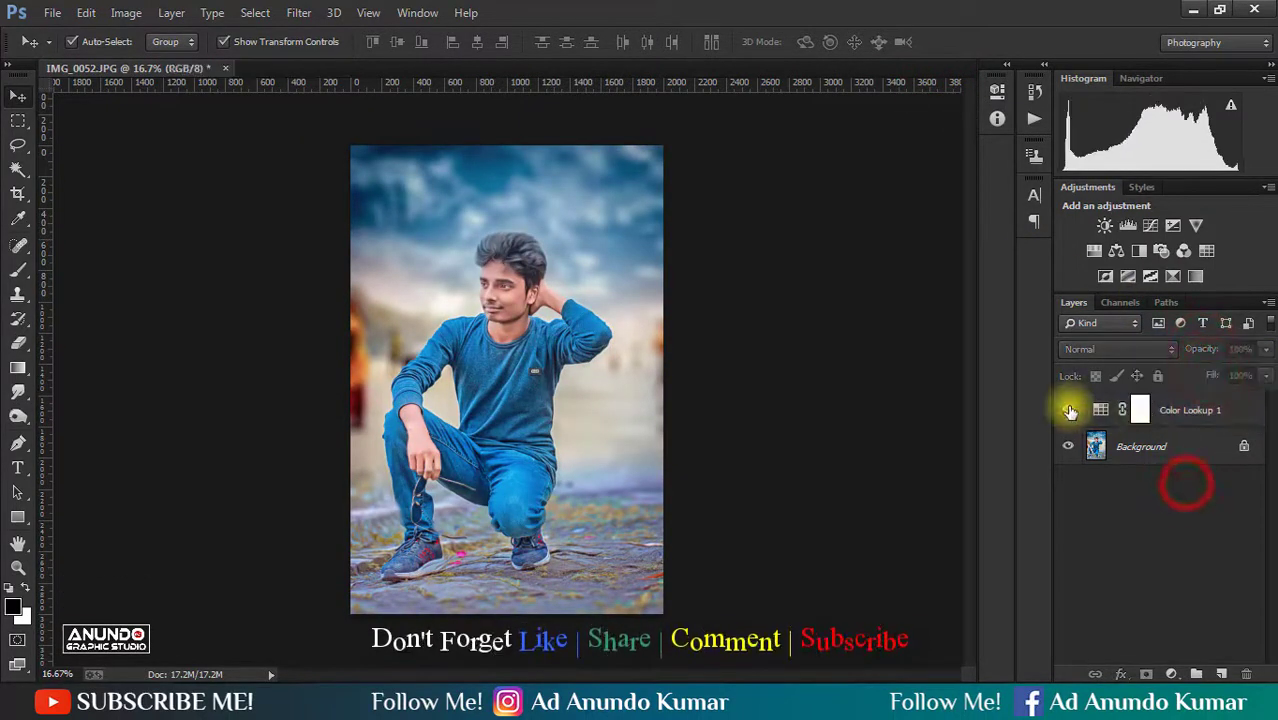
left_click(1068, 409)
left_click(1068, 409)
right_click(1183, 446)
left_click(1131, 592)
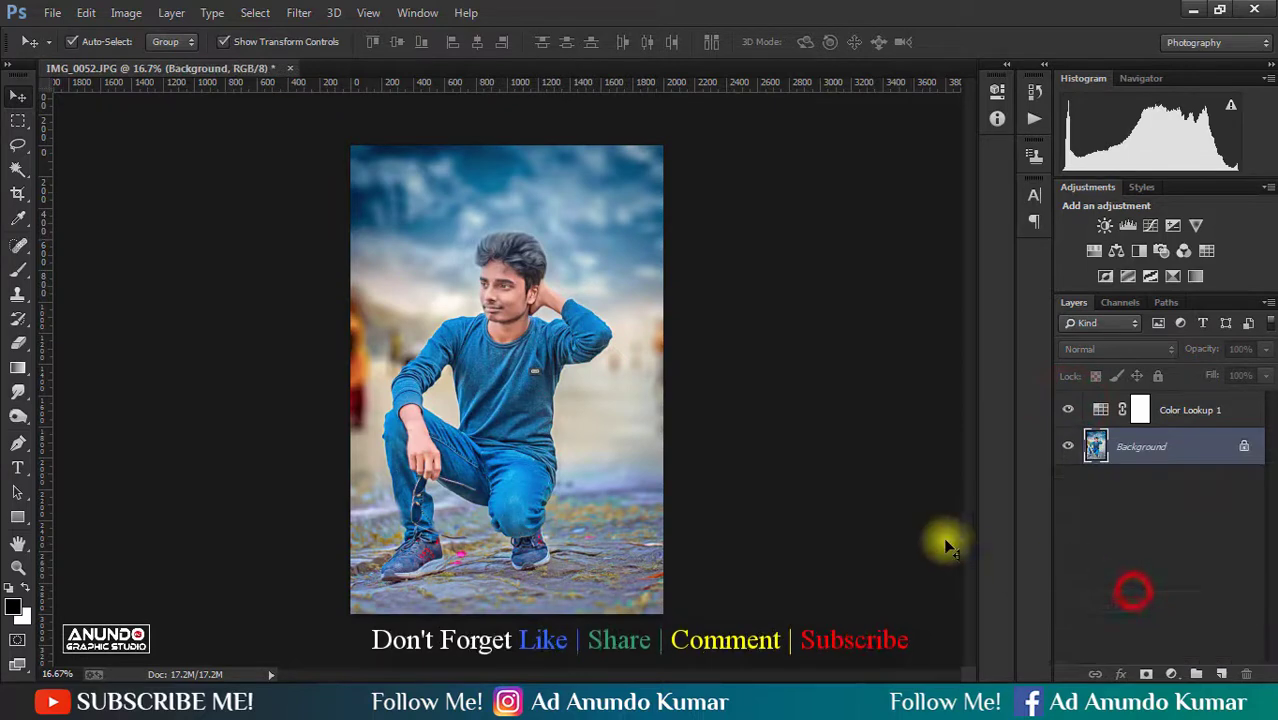
key("ctrl+s")
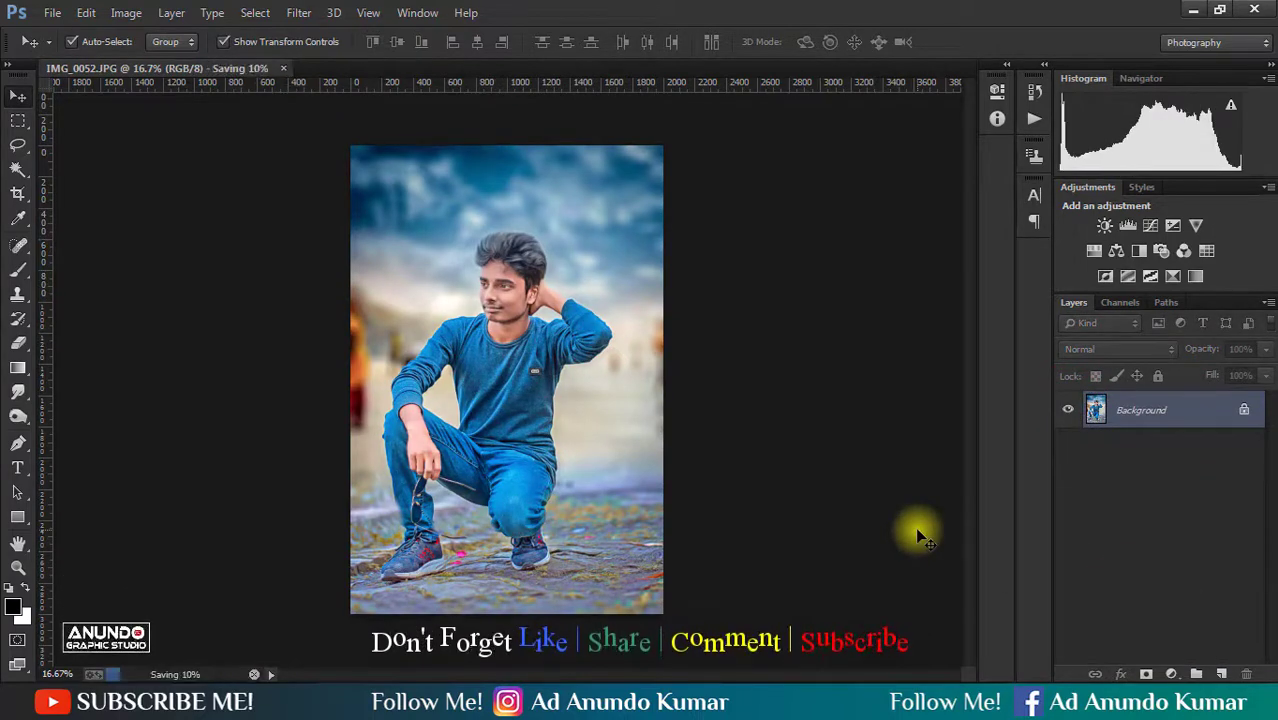
- Duplicate the Background layer and adjust its Selective Color Blues to Cyan +47, Magenta +6, Yellow -16 and Black +23
left_click(128, 12)
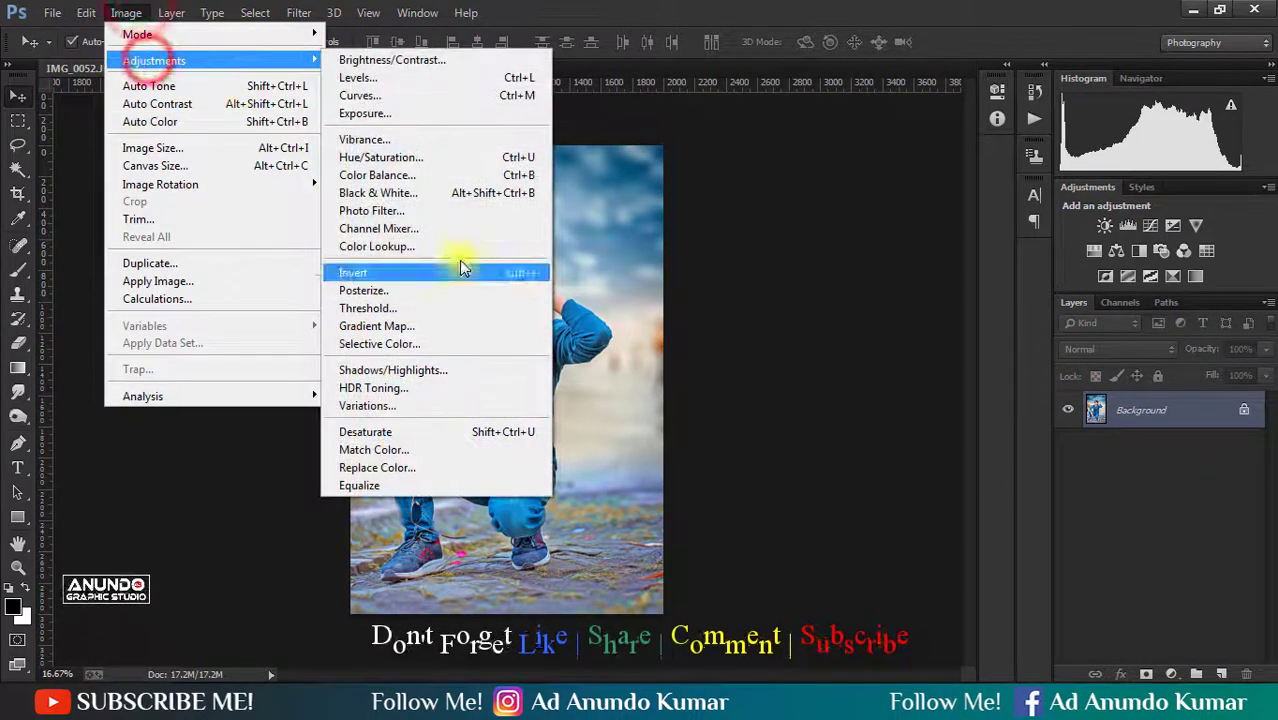
left_click(725, 15)
key("ctrl+j")
left_click(126, 12)
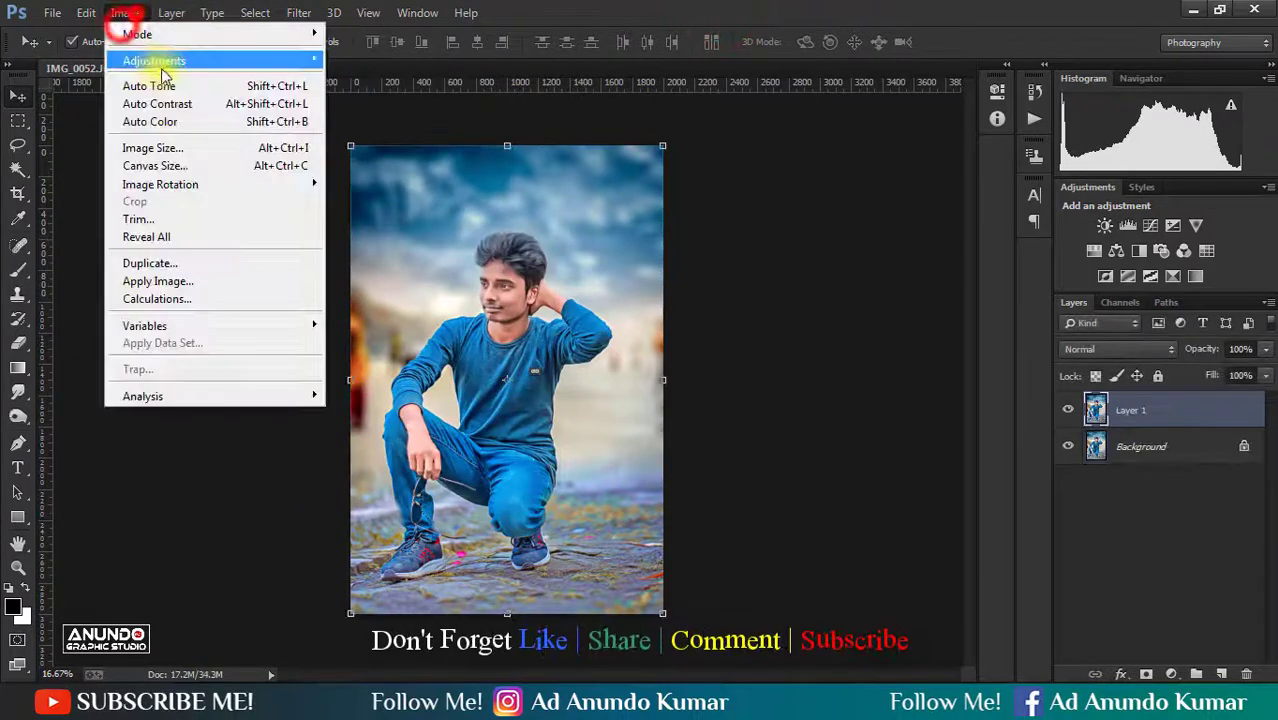
left_click(154, 60)
left_click(405, 345)
left_click(1030, 306)
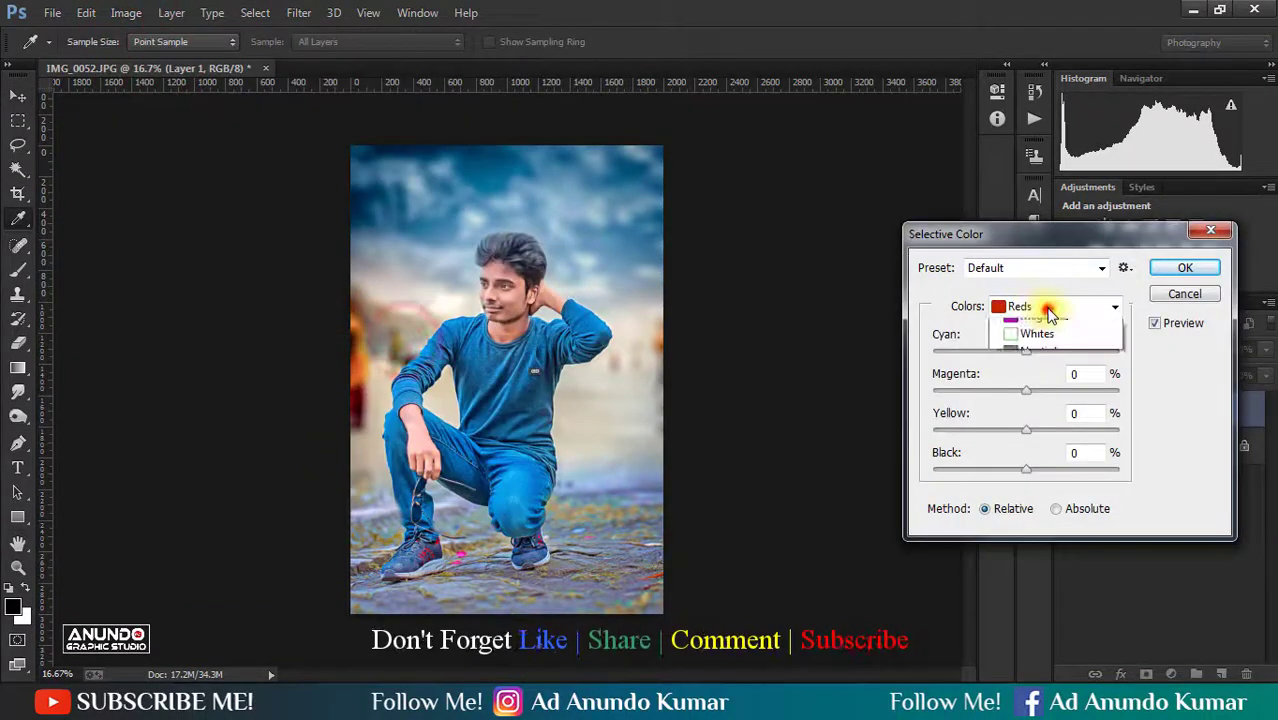
left_click(1030, 400)
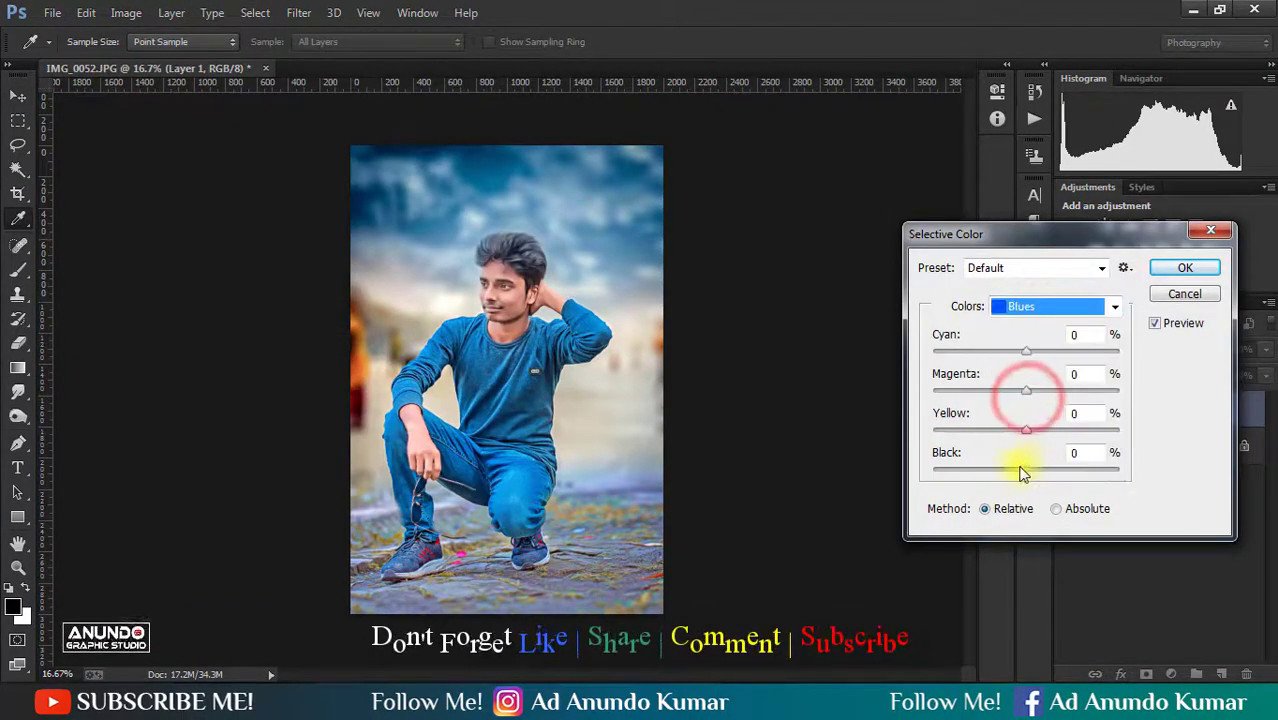
left_click_drag(1010, 467, 1050, 475)
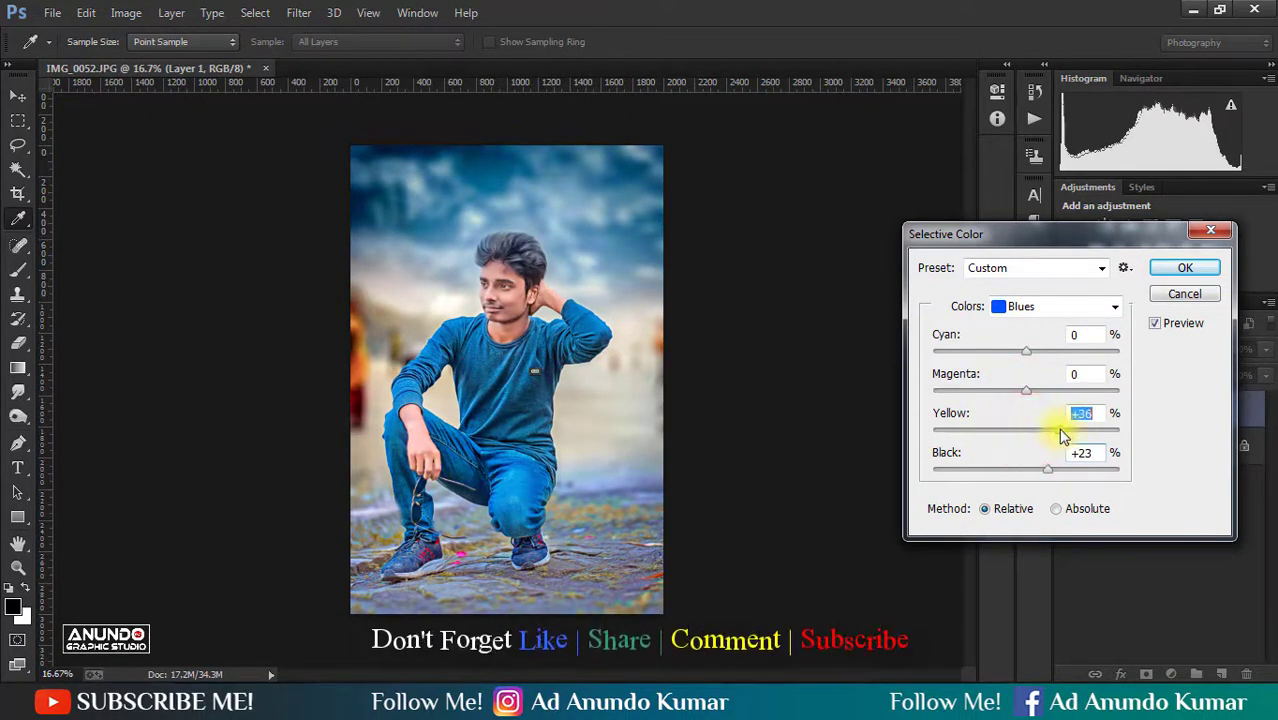
left_click_drag(1063, 435, 1010, 355)
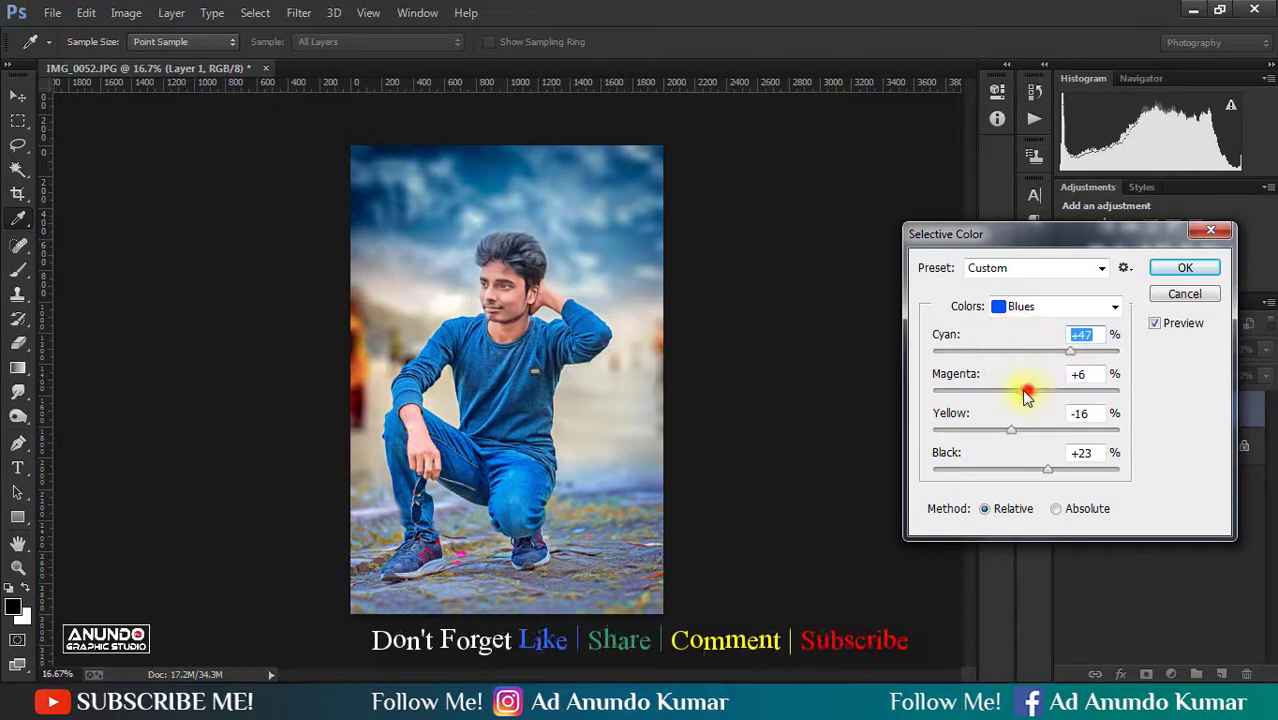
- Try a Yellow amount of -12% for the Yellows color range and reset it to 0
left_click(1046, 304)
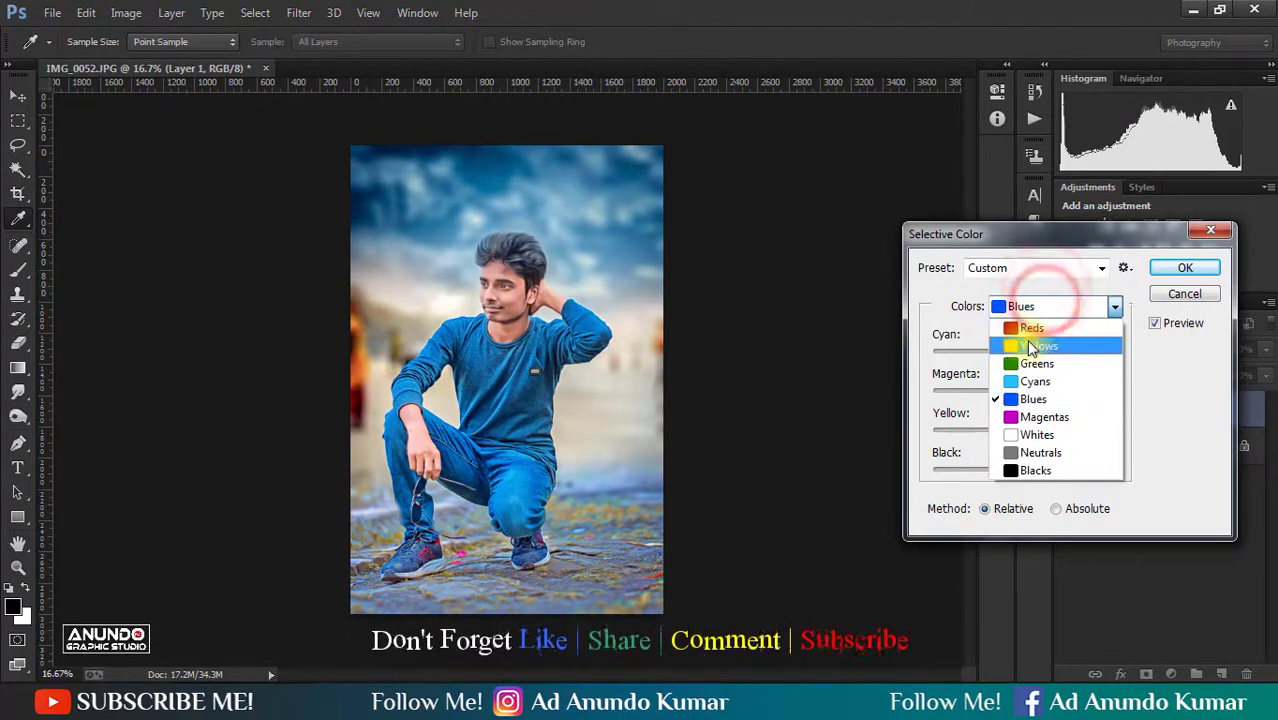
left_click(1031, 346)
mouse_move(1026, 430)
left_mouse_down()
mouse_move(1008, 426)
mouse_move(1020, 438)
left_mouse_up()
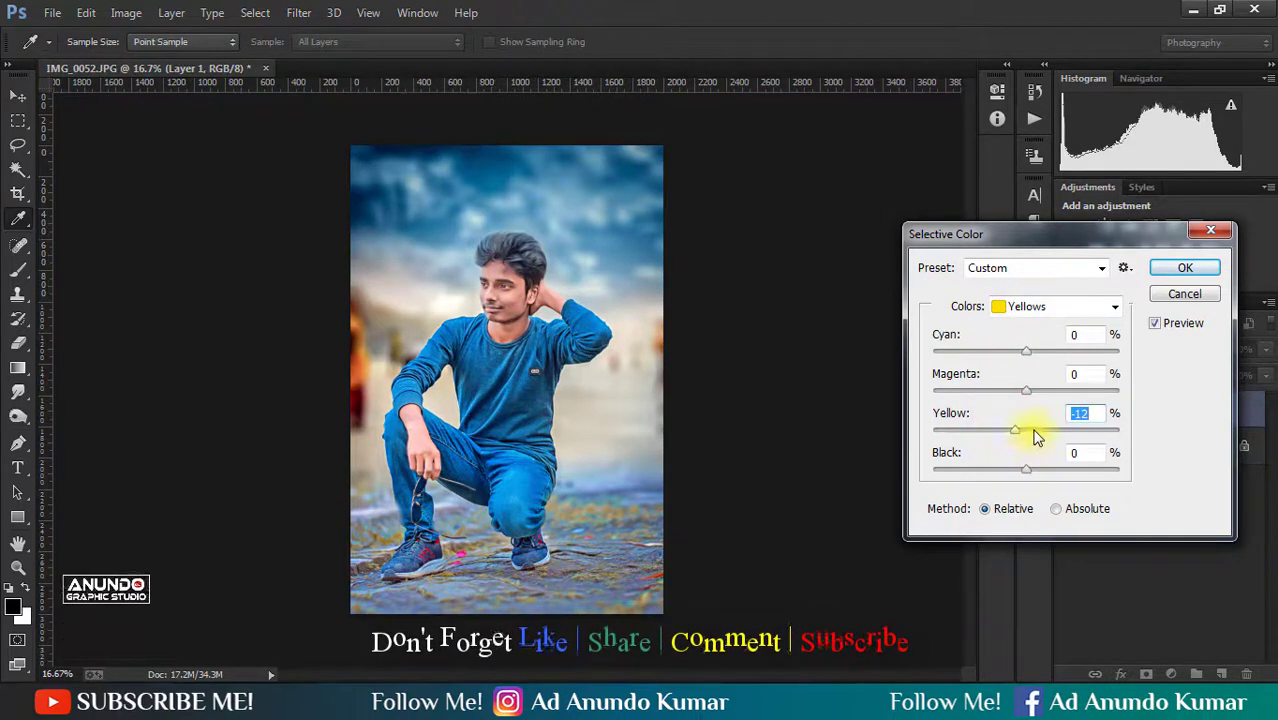
type("0")
- Raise Black to +9% for the Blacks color range and apply the Selective Color adjustment
left_click(1024, 316)
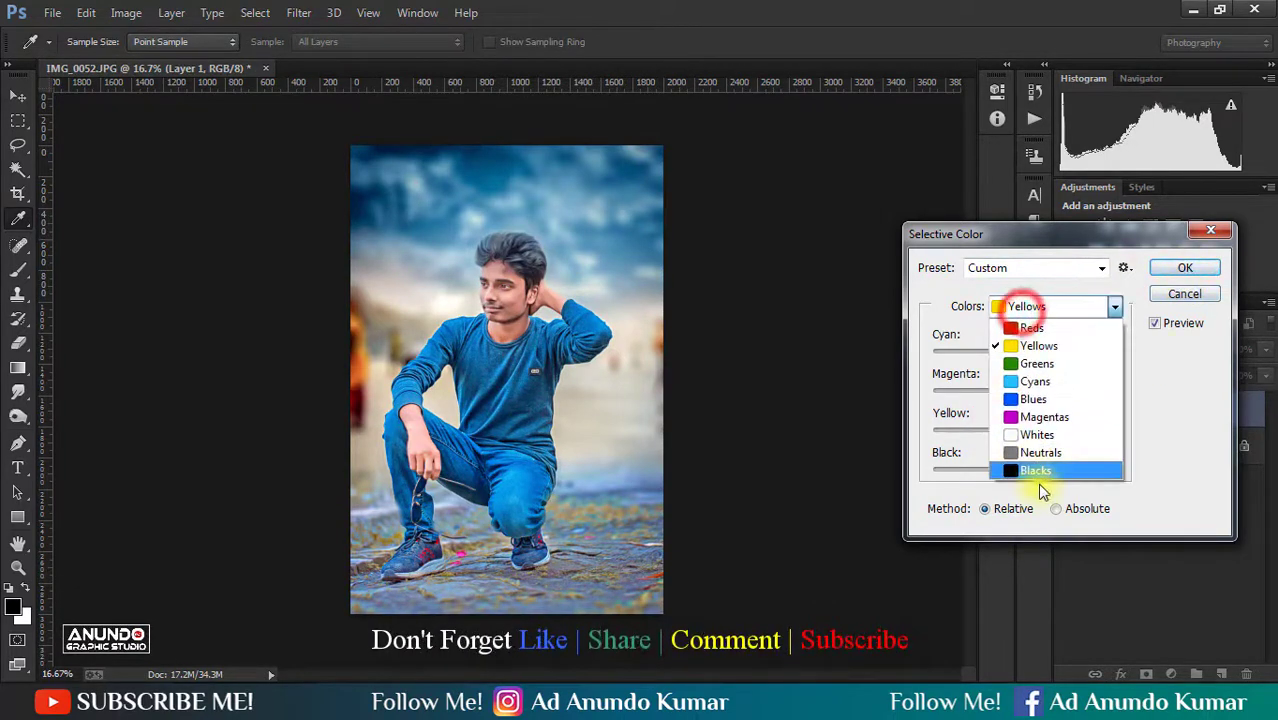
left_click(1032, 472)
left_click_drag(1020, 475, 1037, 477)
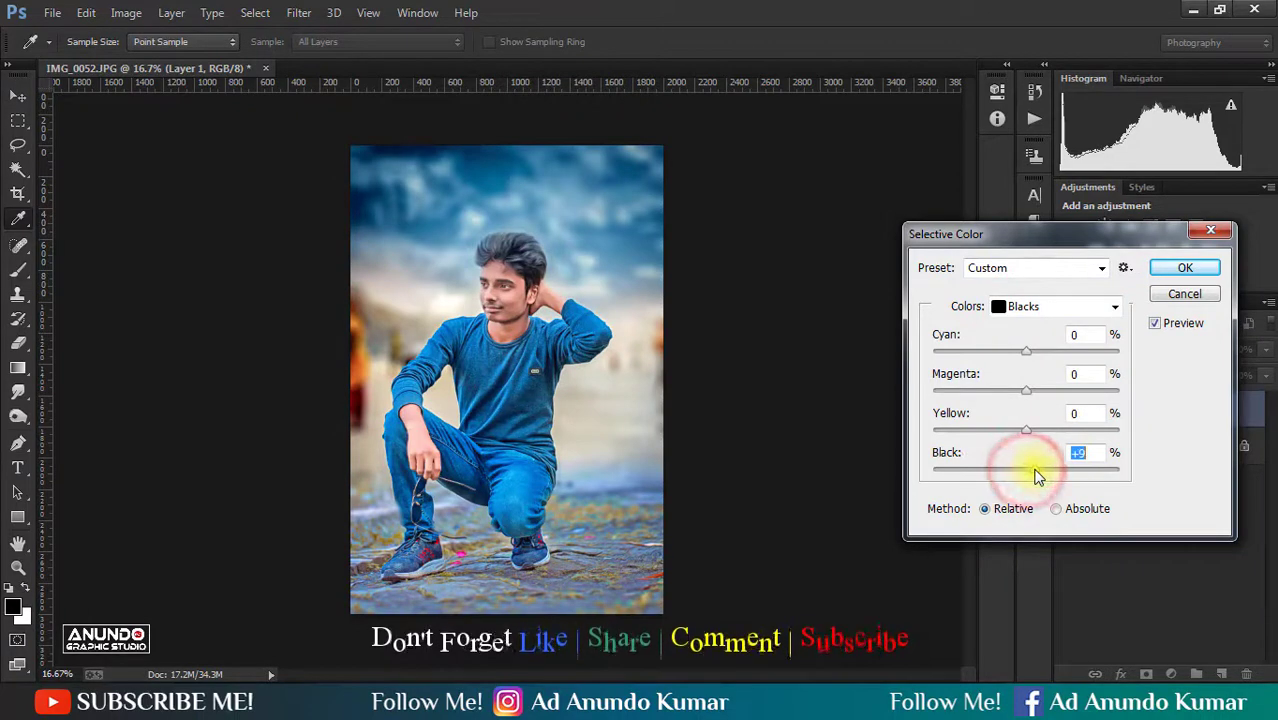
key("Return")
- Compare the Selective Color layer with the original, flatten the image, and save it
left_click(1163, 577)
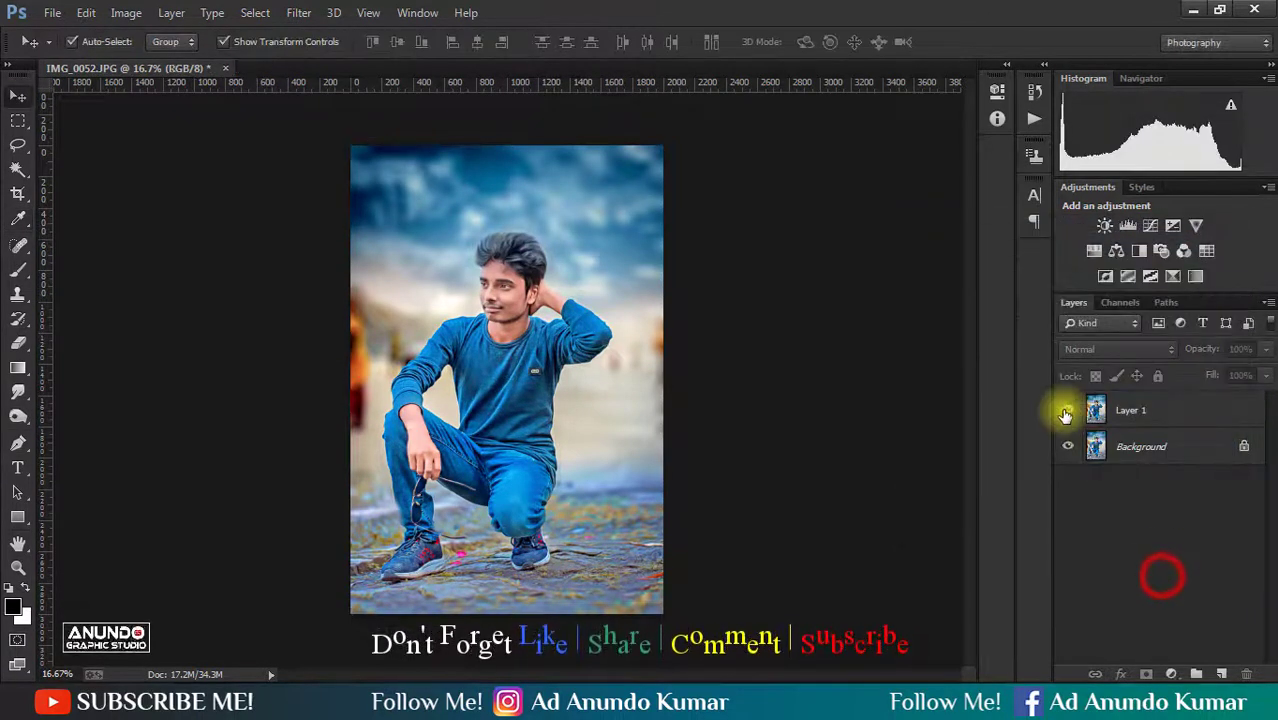
left_click(1064, 412)
right_click(1064, 412)
left_click(899, 571)
key("ctrl+s")
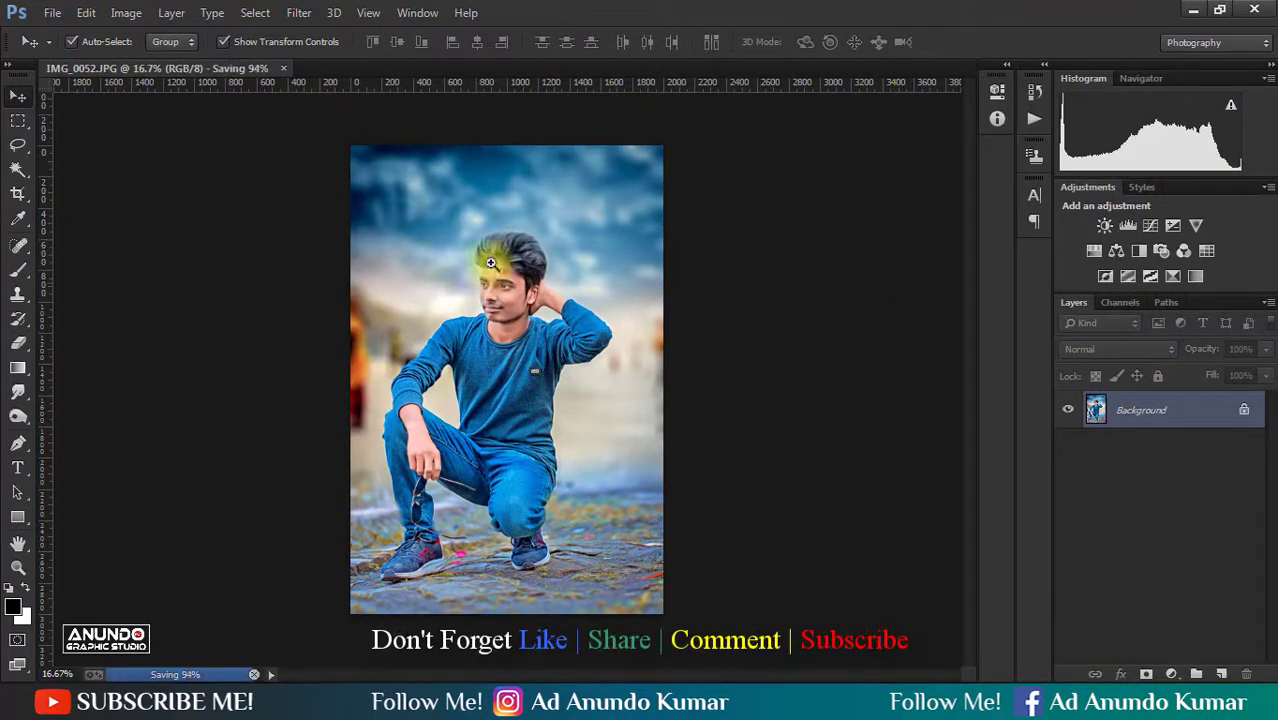
- Duplicate the Background layer and smooth the skin with the SkinFiner filter at its Default preset
left_click_drag(499, 252, 625, 437)
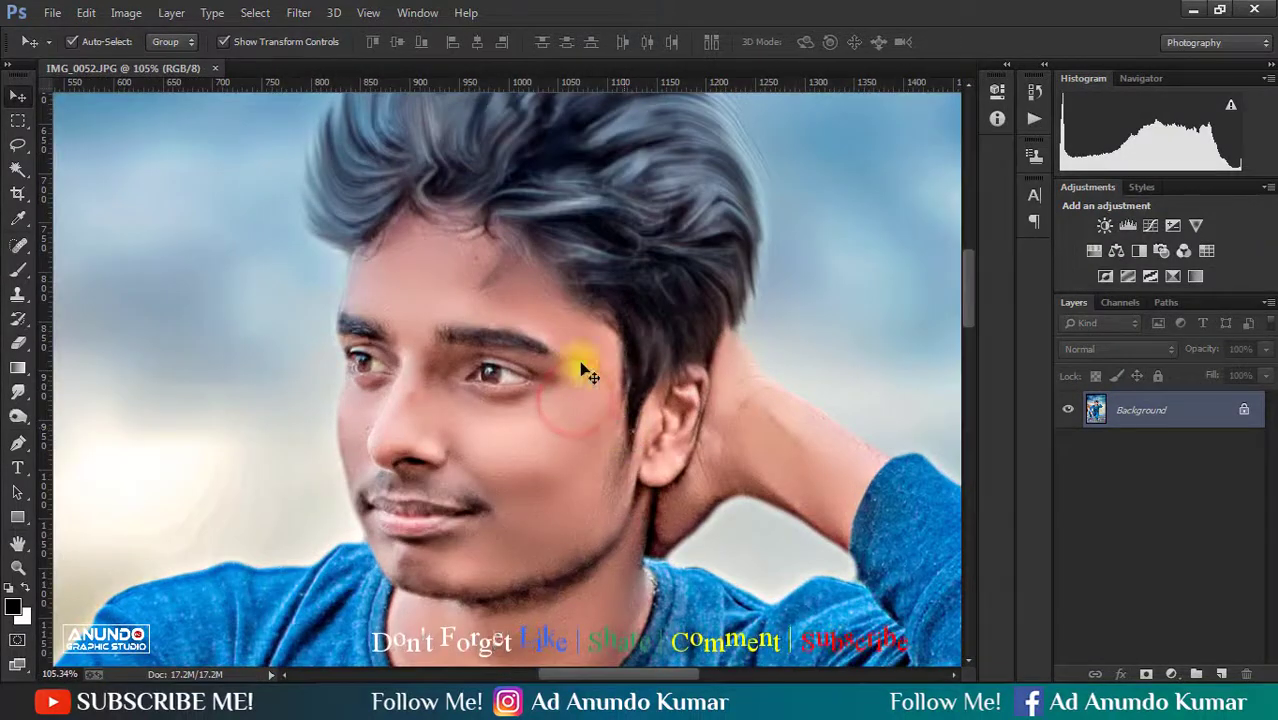
key("ctrl+j")
left_click(299, 12)
left_click(412, 531)
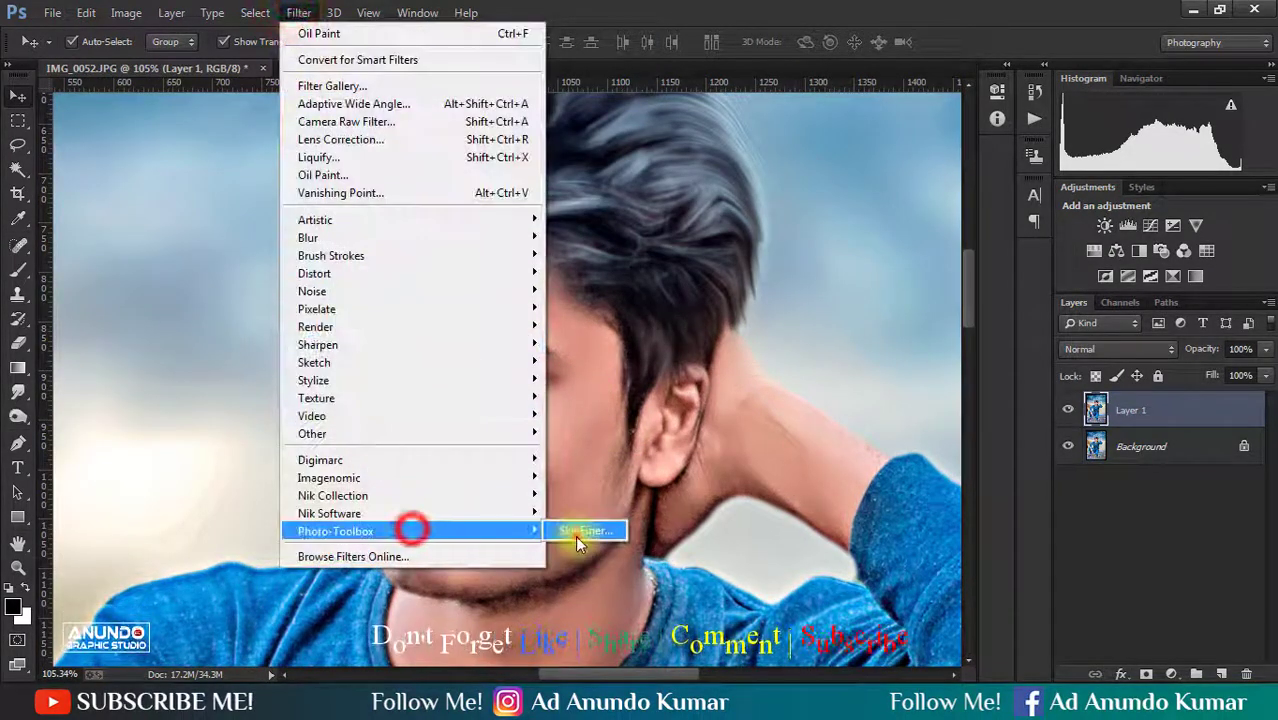
left_click(578, 533)
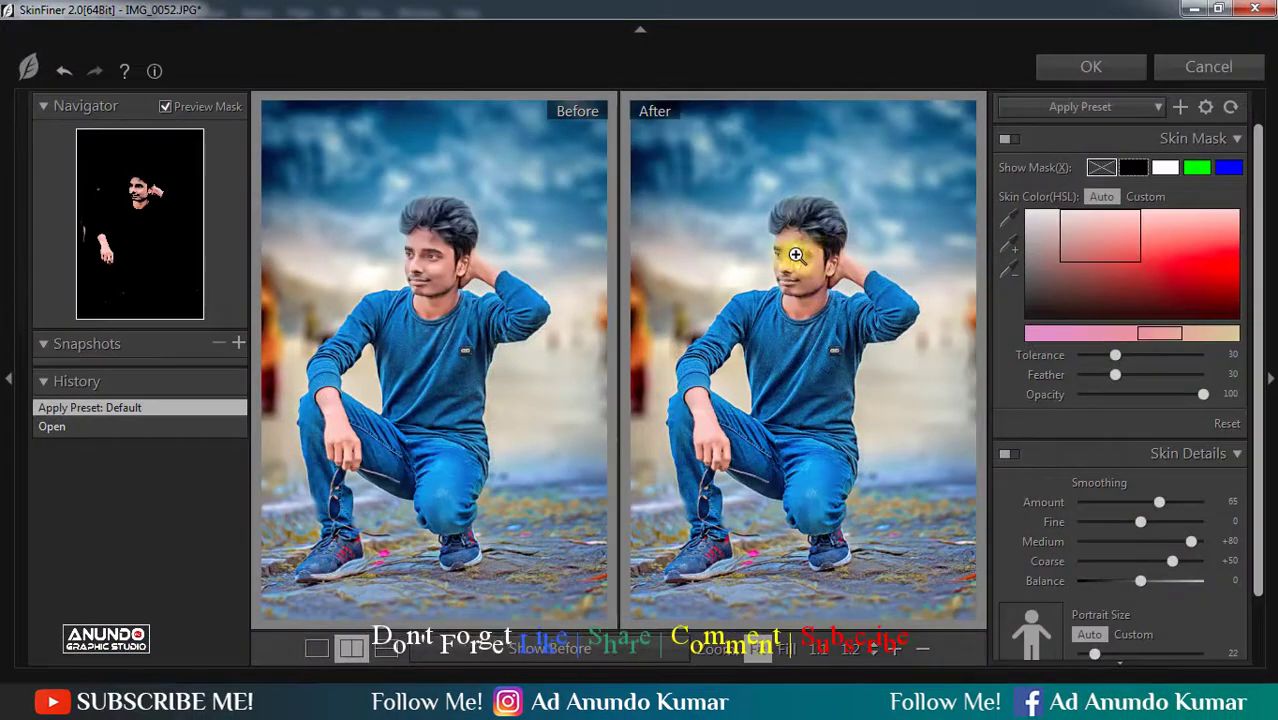
left_click(794, 256)
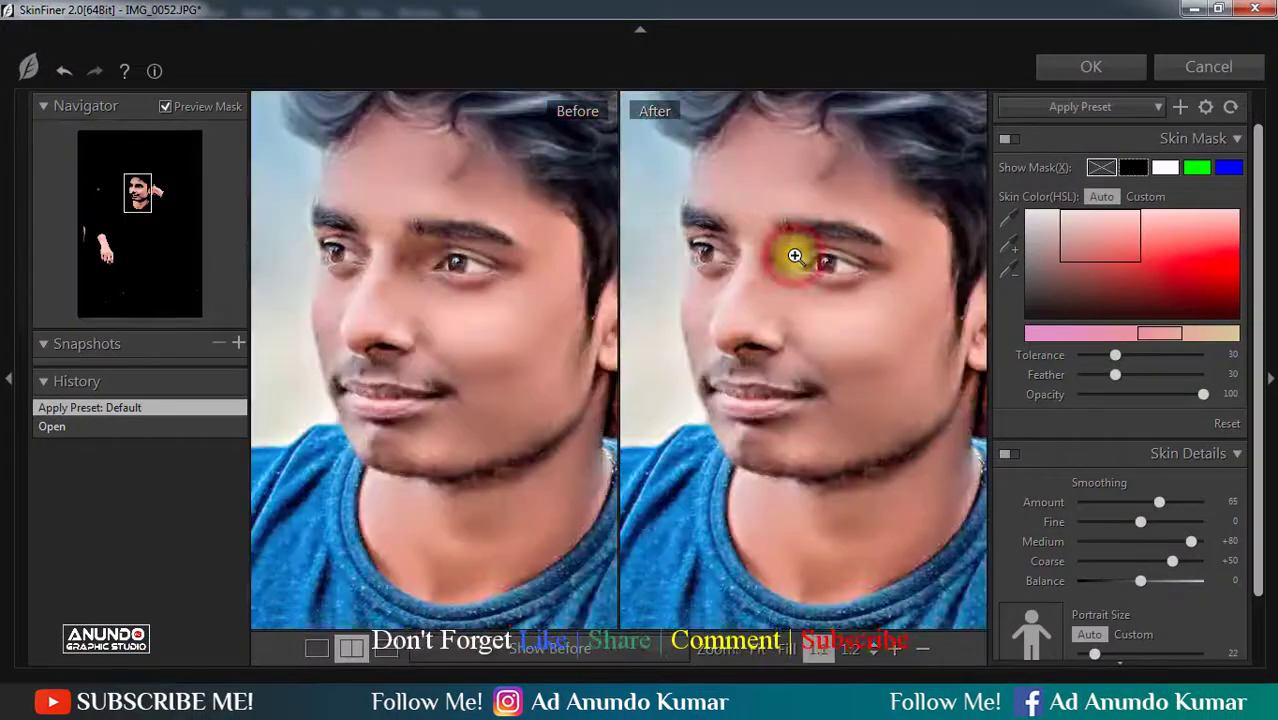
left_click(890, 274)
left_click(1118, 66)
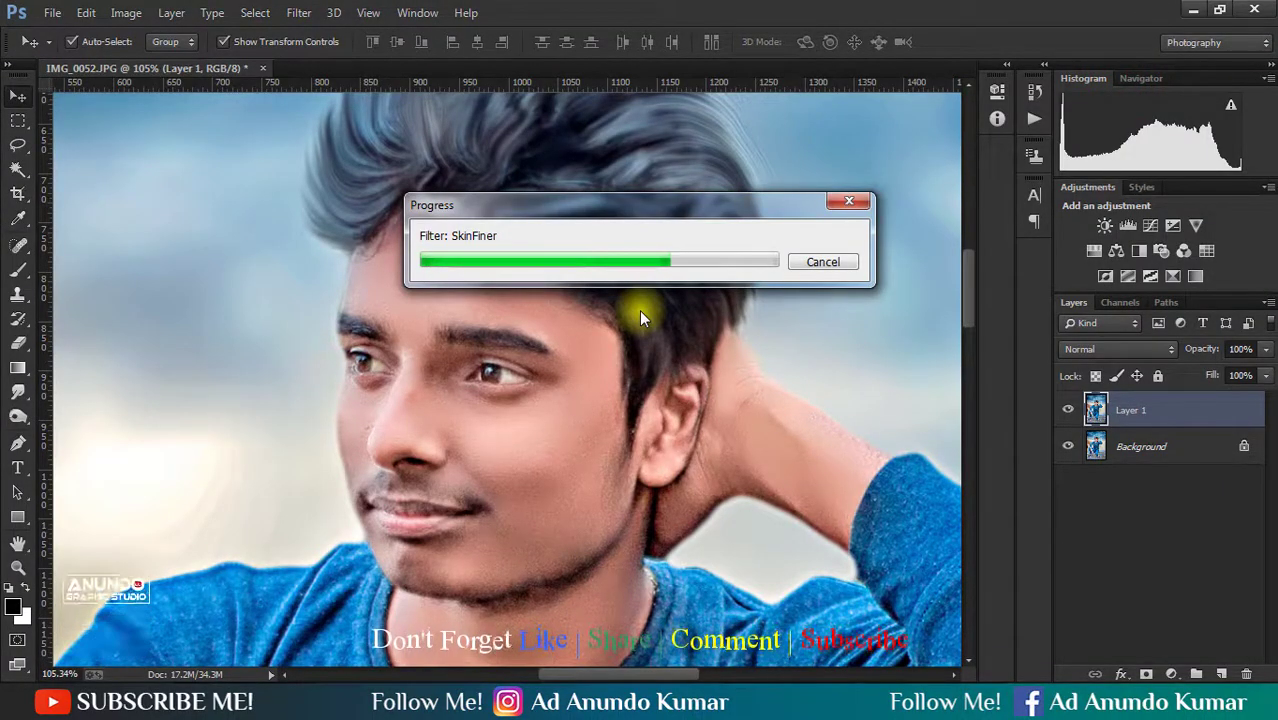
- Compare the skin-smoothed layer with the original, flatten the image, and apply the Sharpen filter
left_click(1133, 522)
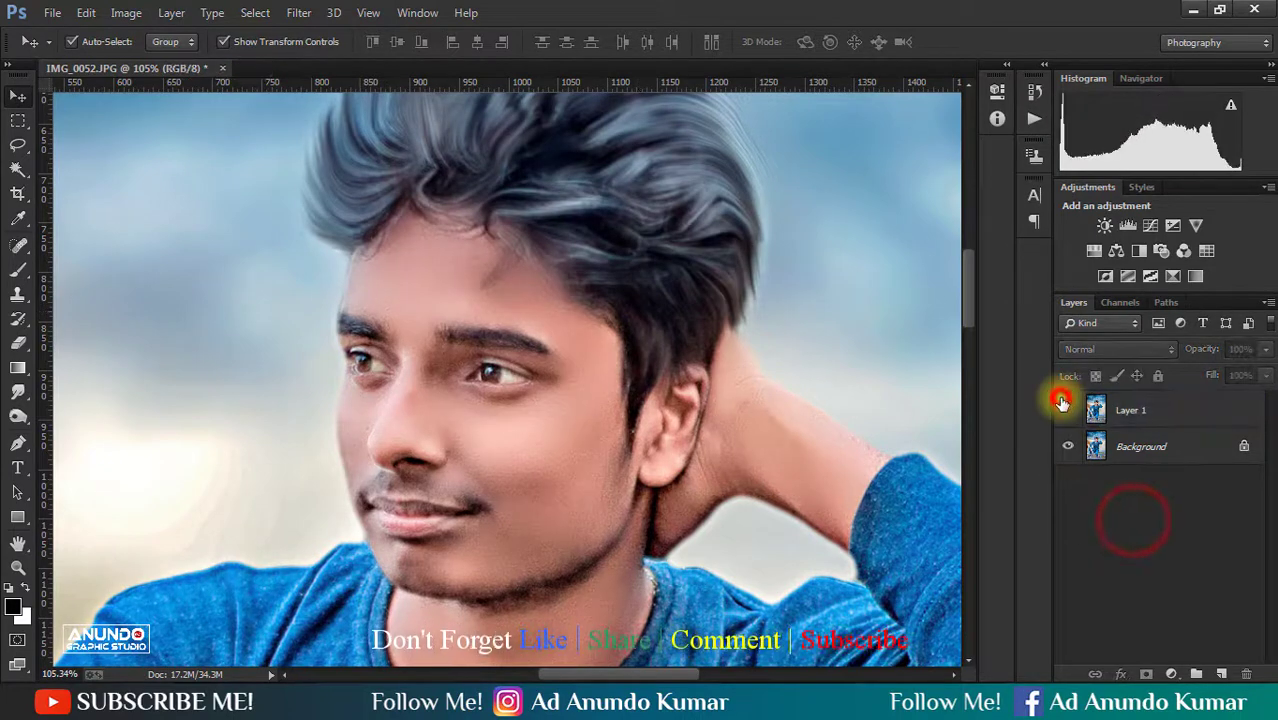
left_click(1061, 400)
right_click(1178, 419)
left_click(832, 573)
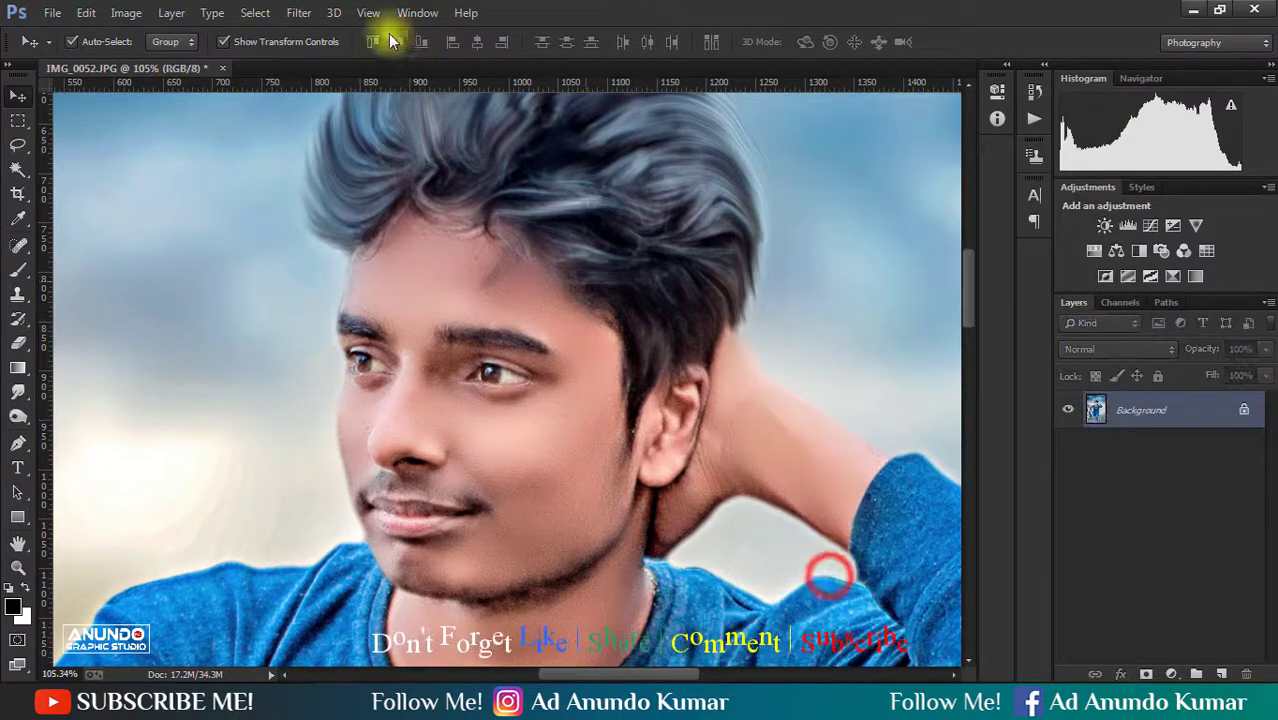
left_click(298, 12)
mouse_move(348, 346)
left_click(618, 365)
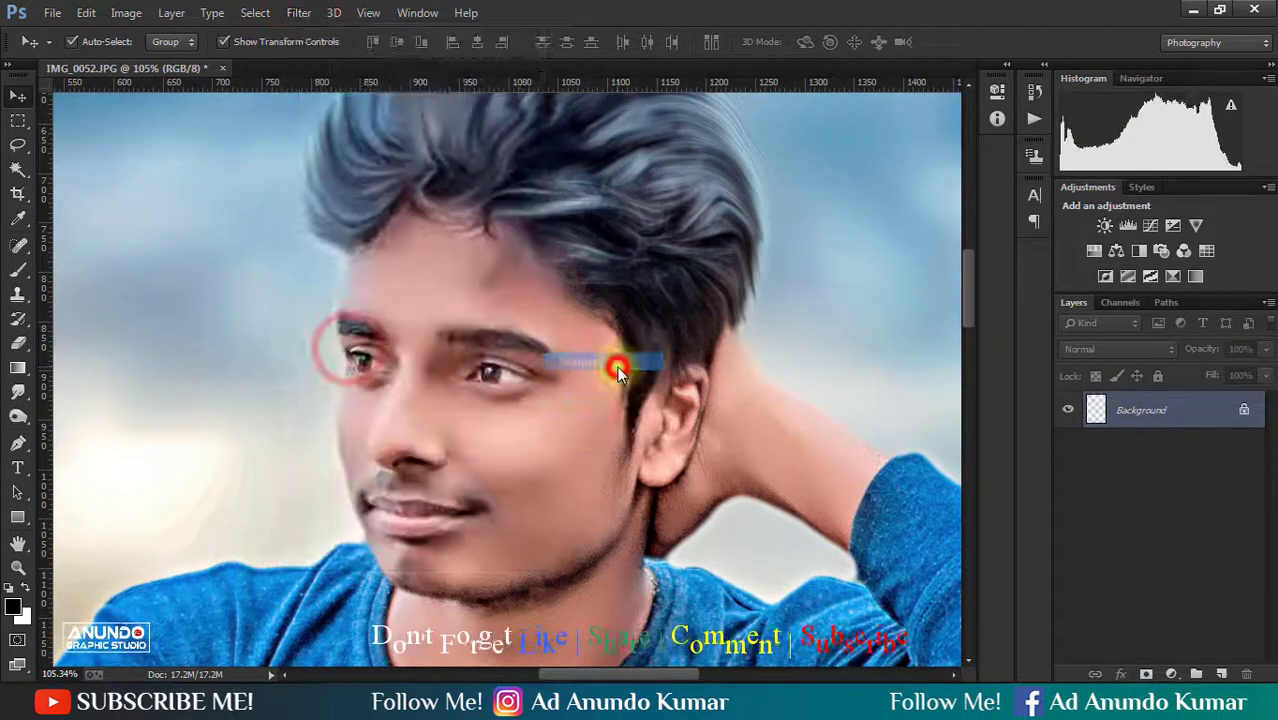
- Duplicate the Background layer and tone both eyes with a 25 px Burn tool at 50% exposure on Midtones
key("ctrl+j")
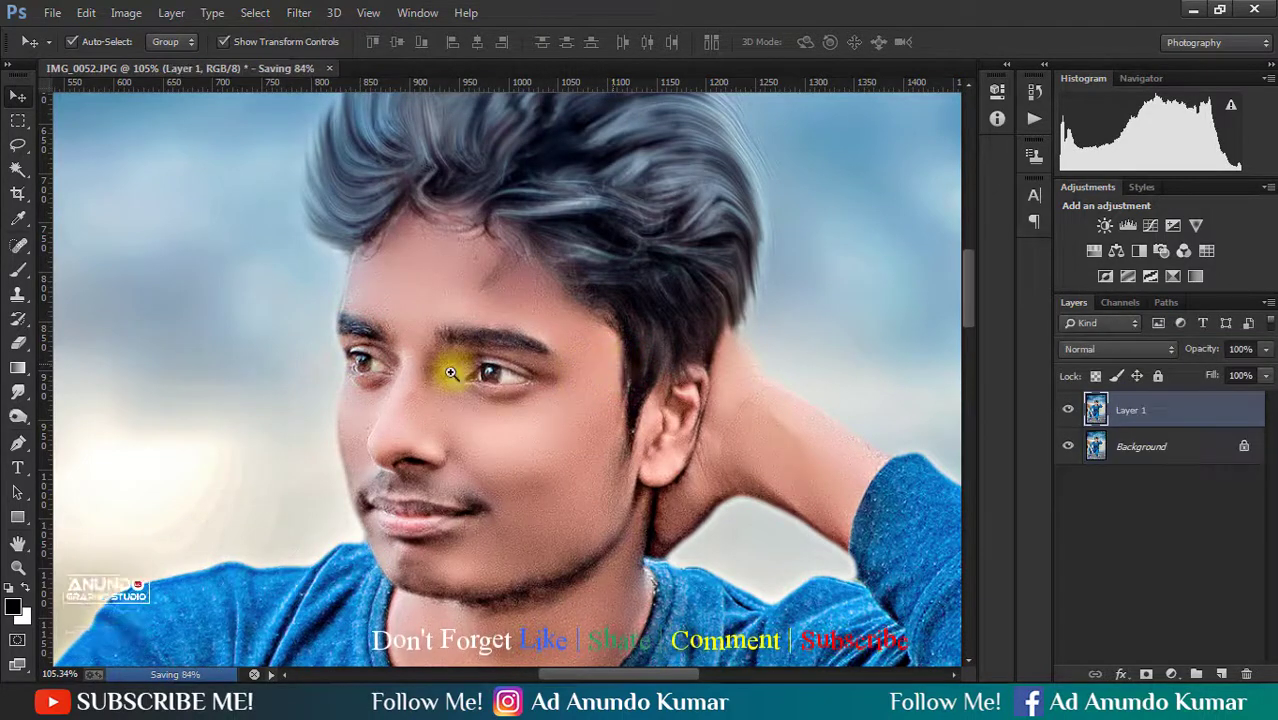
scroll(460, 371, "up", 3)
key("o")
key("bracketleft")
key("bracketleft")
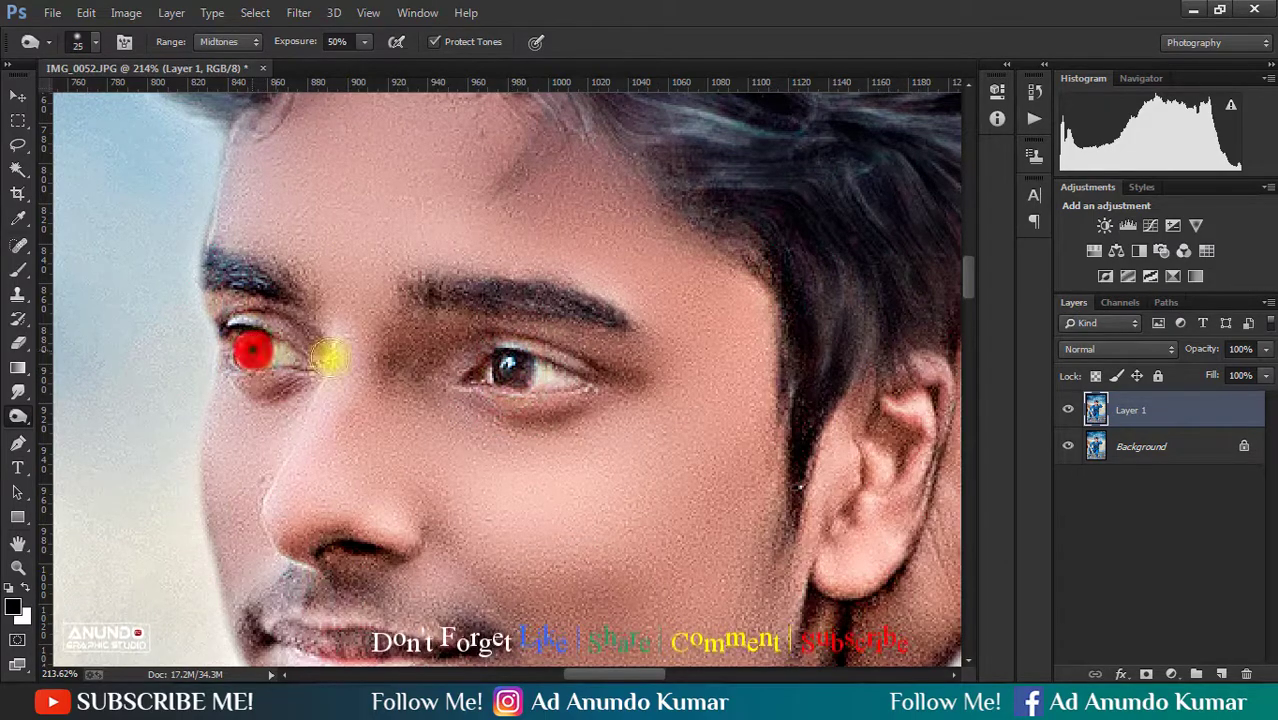
scroll(547, 383, "down", 6)
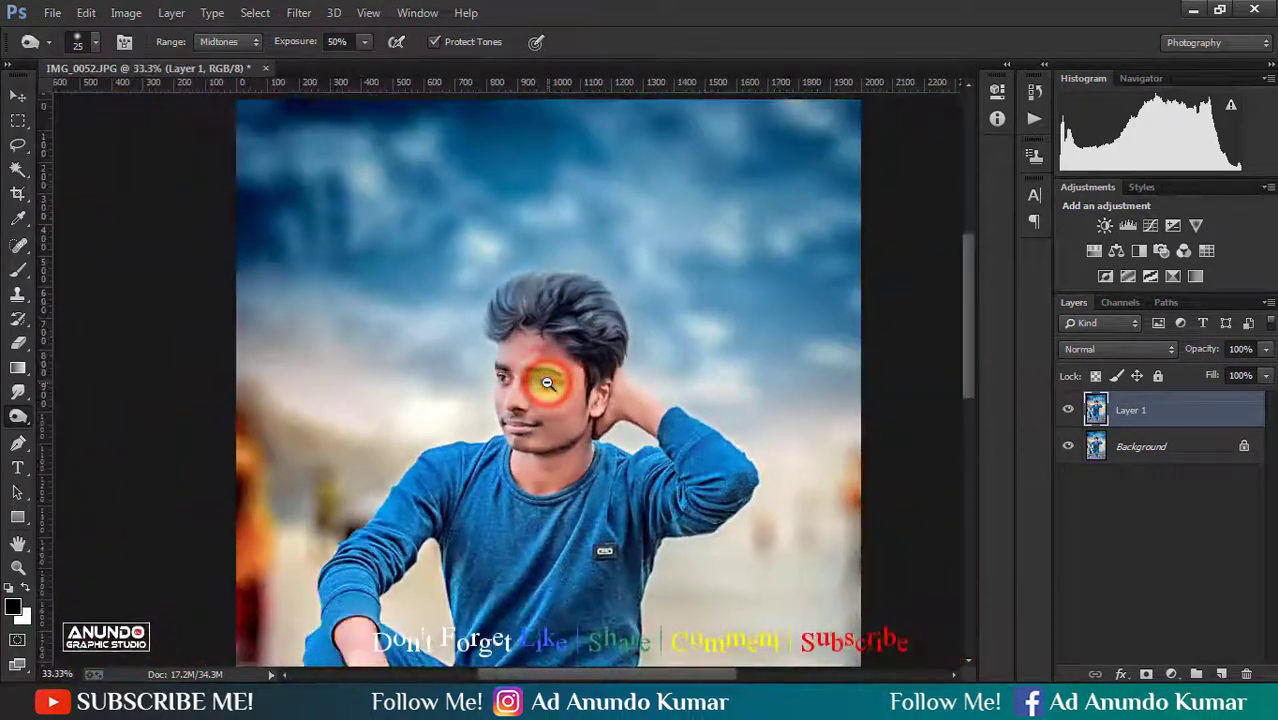
- Compare the eye-toned layer with the original, flatten the image, and save it
left_click(547, 383, "alt")
left_click(547, 383, "alt")
left_click(1154, 477)
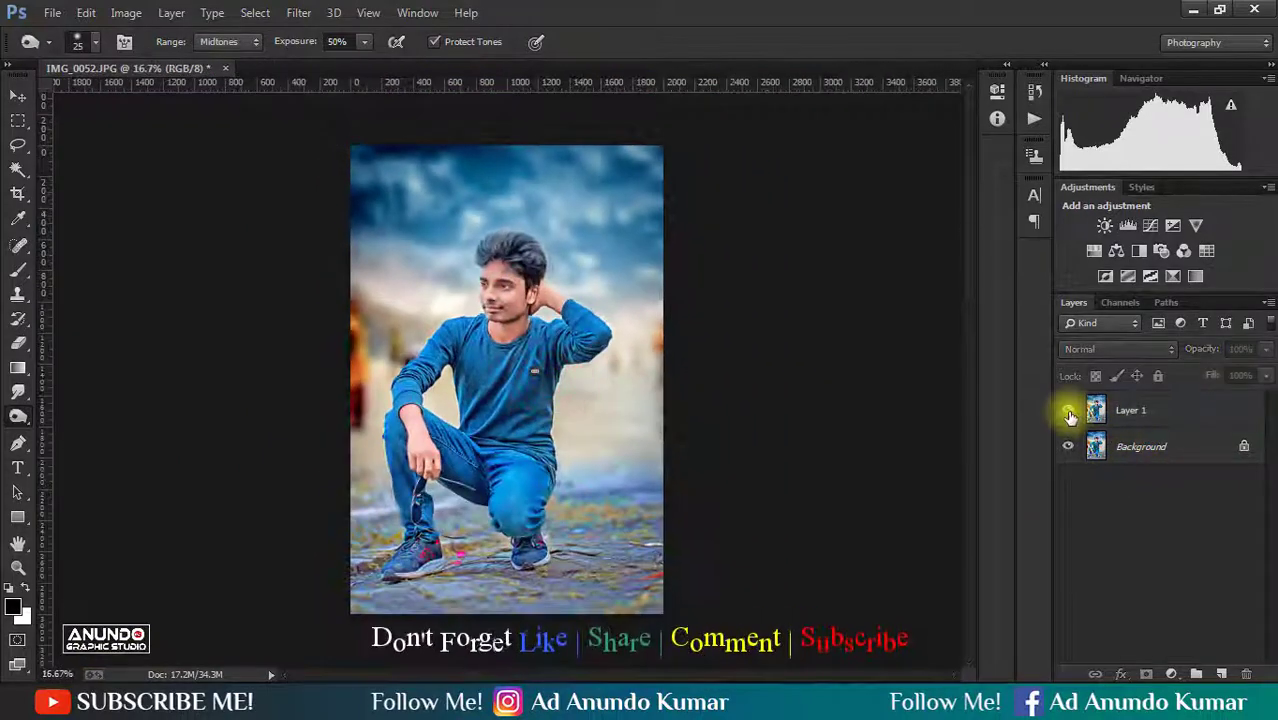
right_click(1161, 400)
left_click(906, 562)
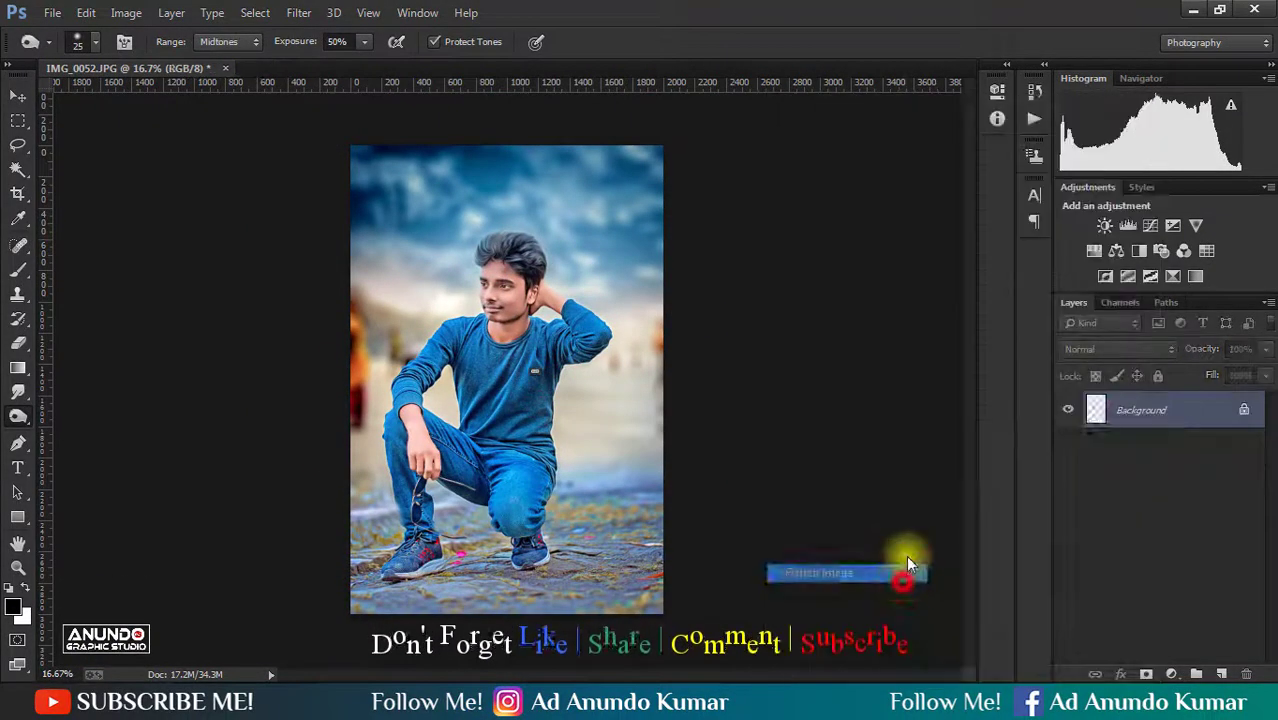
key("ctrl+s")
- Duplicate the Background layer, set the copy's blend mode to Screen, and hide it with a black layer mask
left_click(16, 98)
left_click_drag(495, 284, 698, 446)
key("ctrl+j")
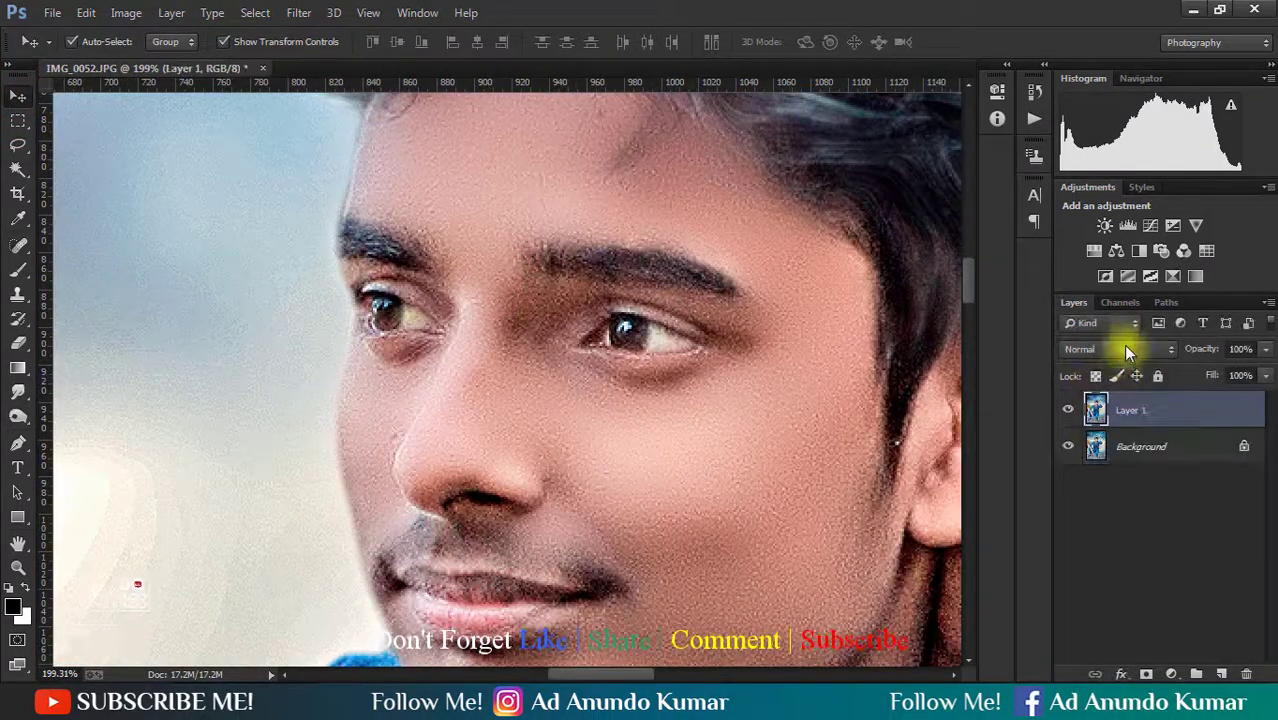
left_click(1120, 349)
left_click(1093, 158)
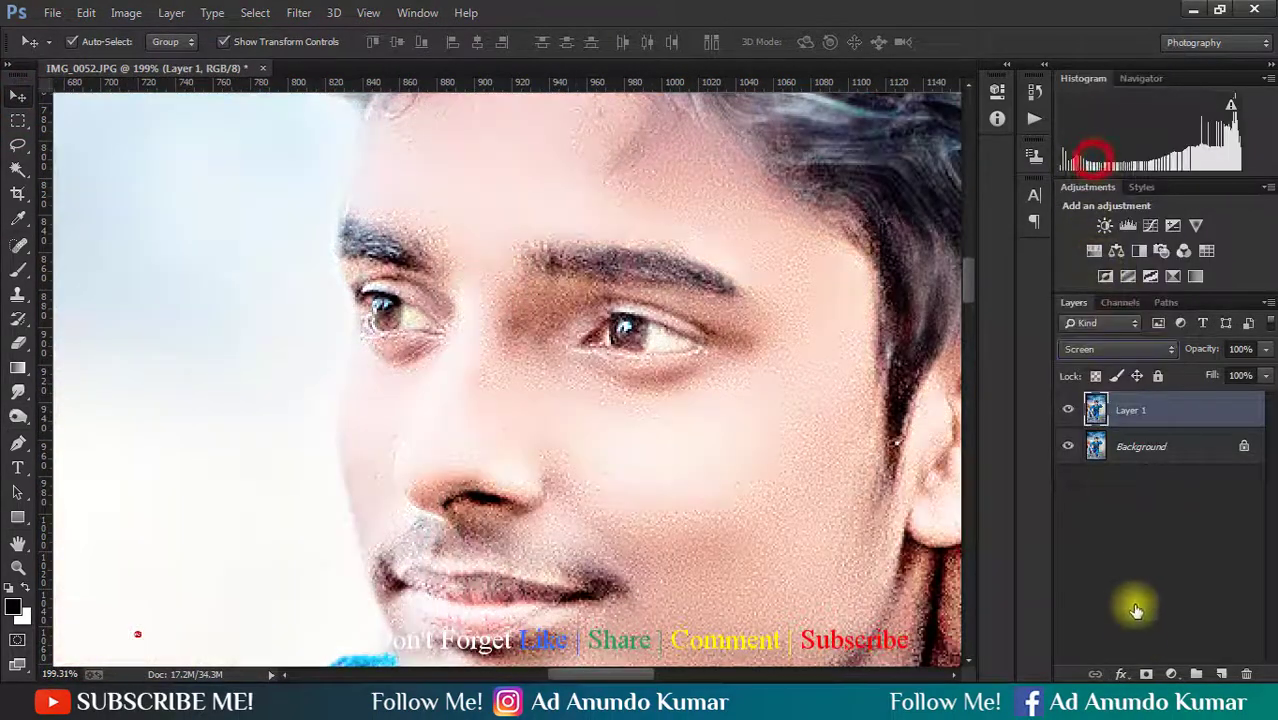
left_click(1147, 675, "alt")
- Erase the black mask over the whites of both eyes with a 10 px eraser to brighten them
key("e")
key("bracketleft")
key("bracketleft")
key("bracketleft")
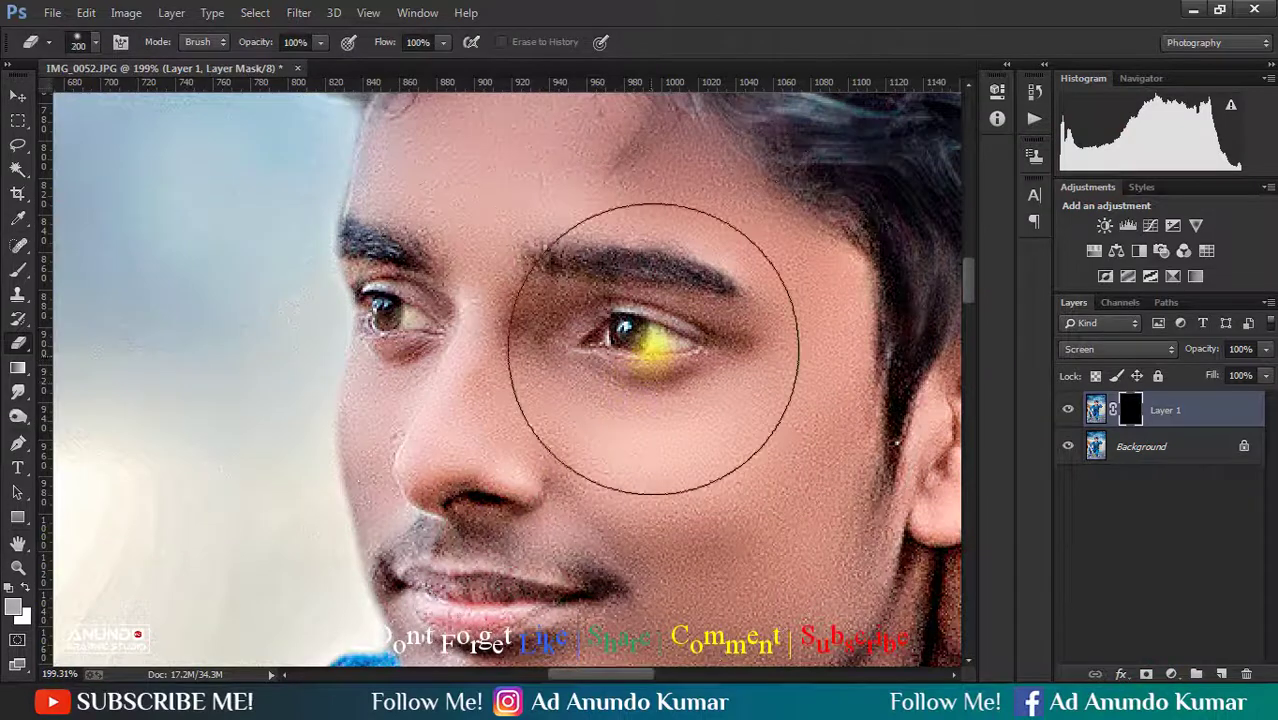
key("bracketleft")
key("bracketleft")
key("bracketleft")
key("bracketleft")
key("bracketleft")
key("bracketleft")
key("bracketleft")
key("bracketleft")
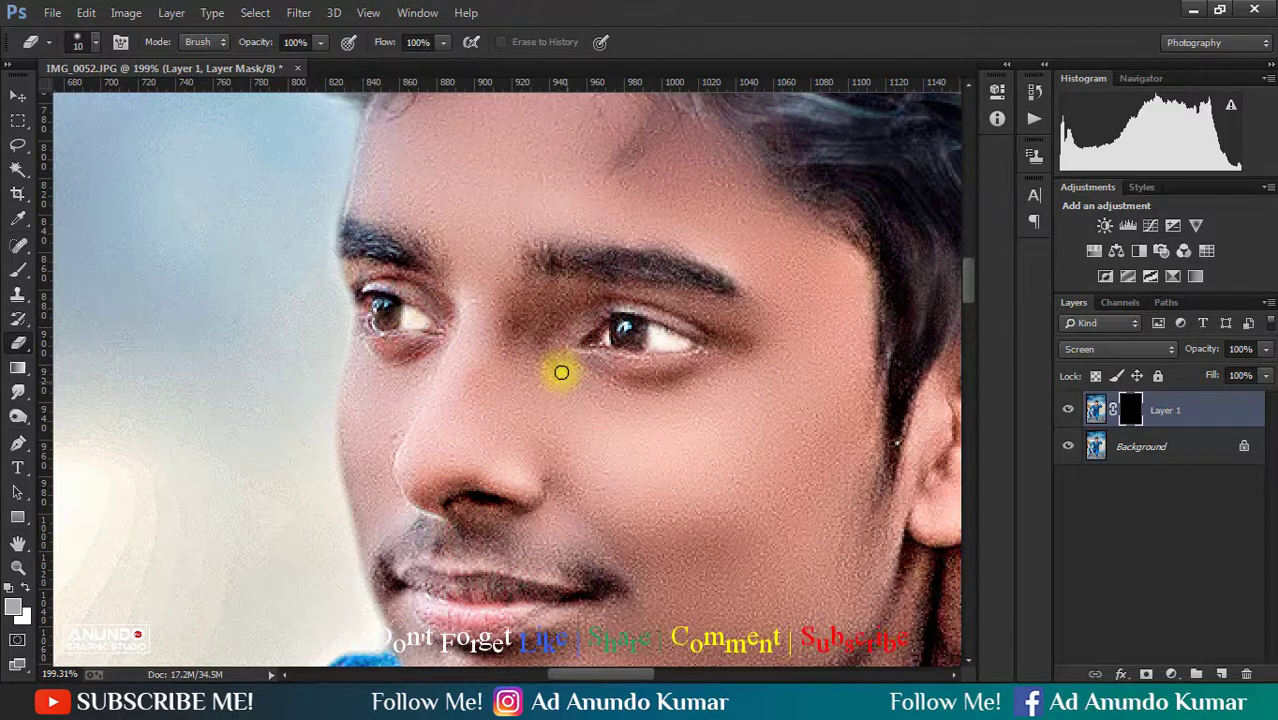
left_click(559, 367, "alt")
left_click(558, 366, "alt")
left_click(557, 366, "alt")
left_click(557, 366, "alt")
left_click(557, 366, "alt")
left_click(557, 366, "alt")
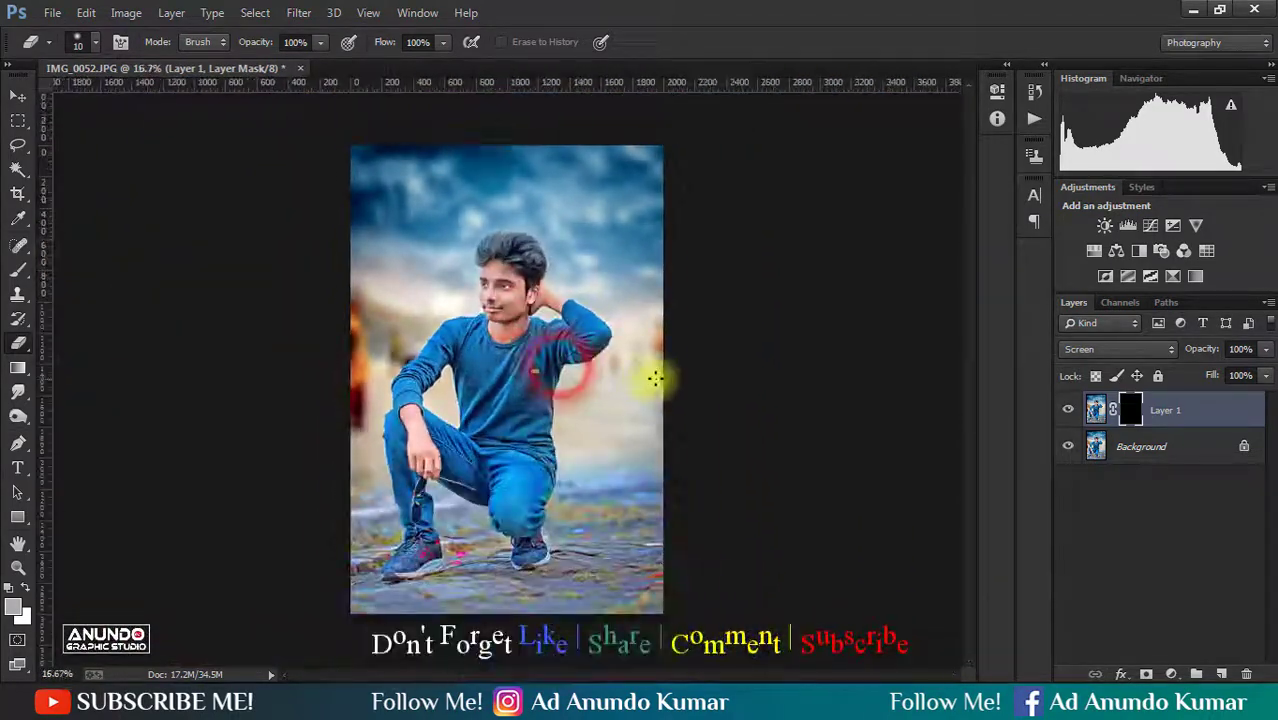
- Adjust the fill opacity of the eye-brightening layer, flatten the image, and save it
left_click_drag(1201, 350, 1179, 376)
right_click(1213, 407)
left_click(960, 555)
key("v")
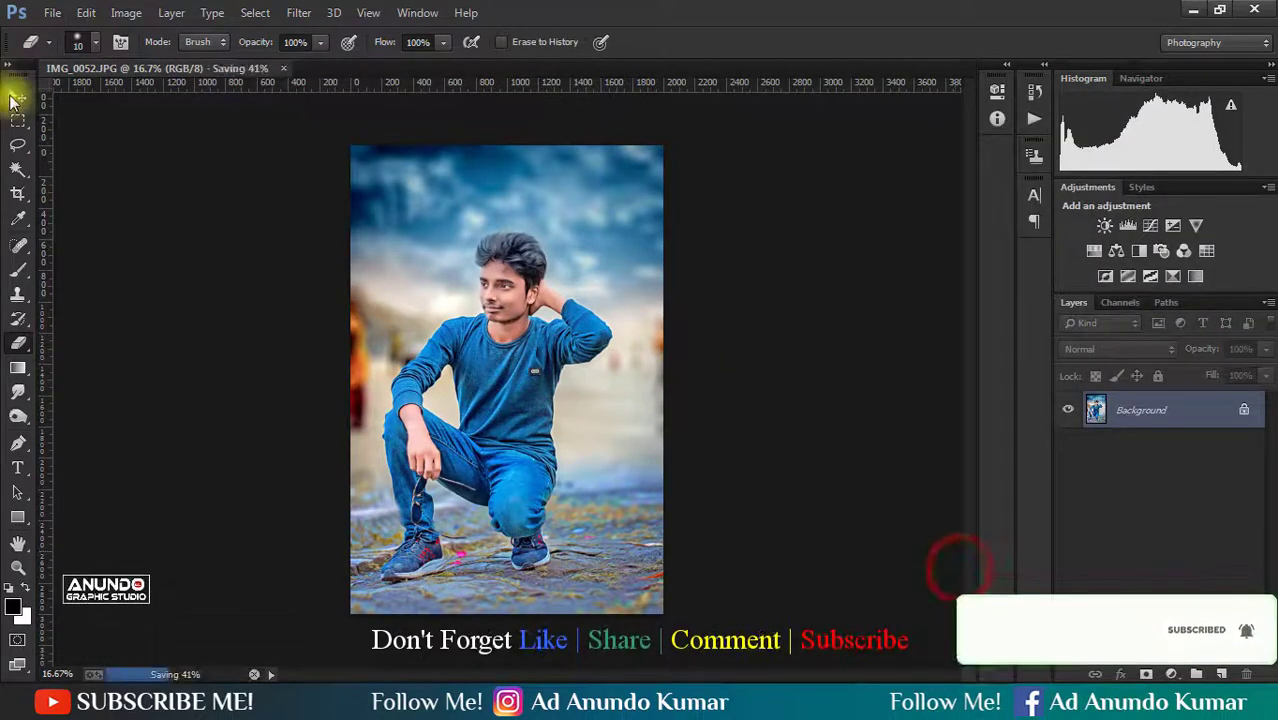
key("ctrl+s")
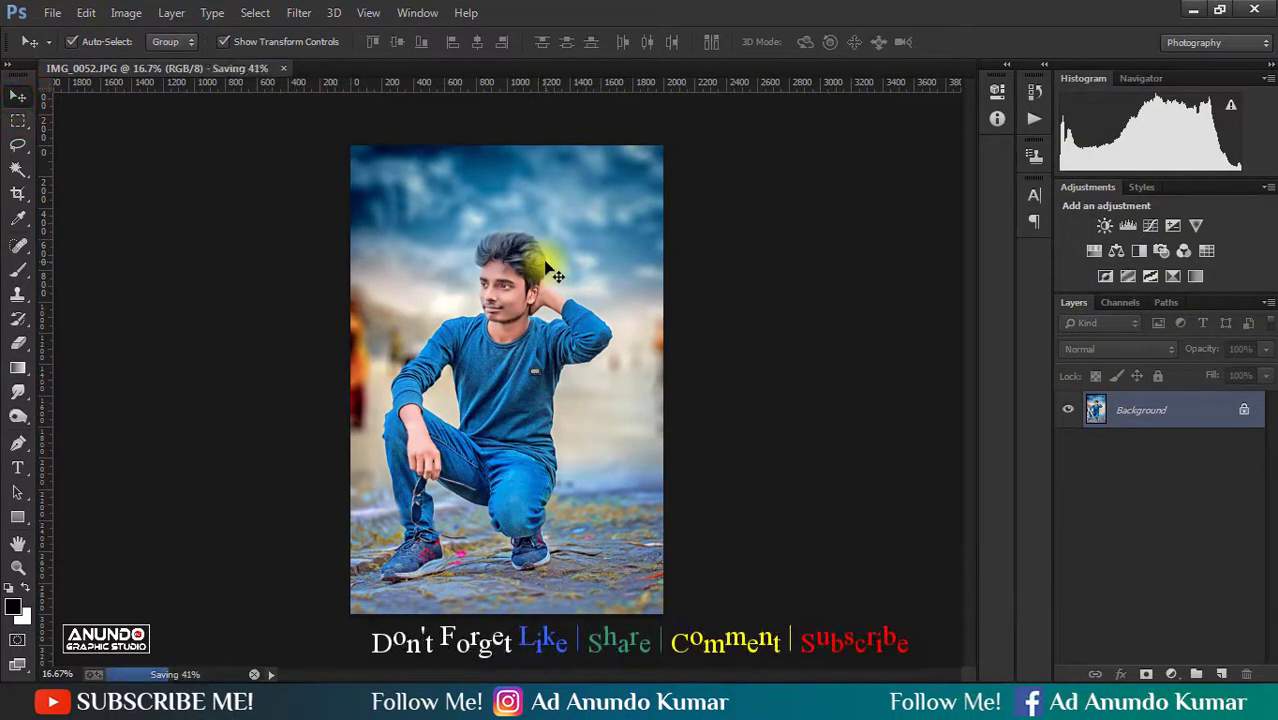
left_click(1174, 673)
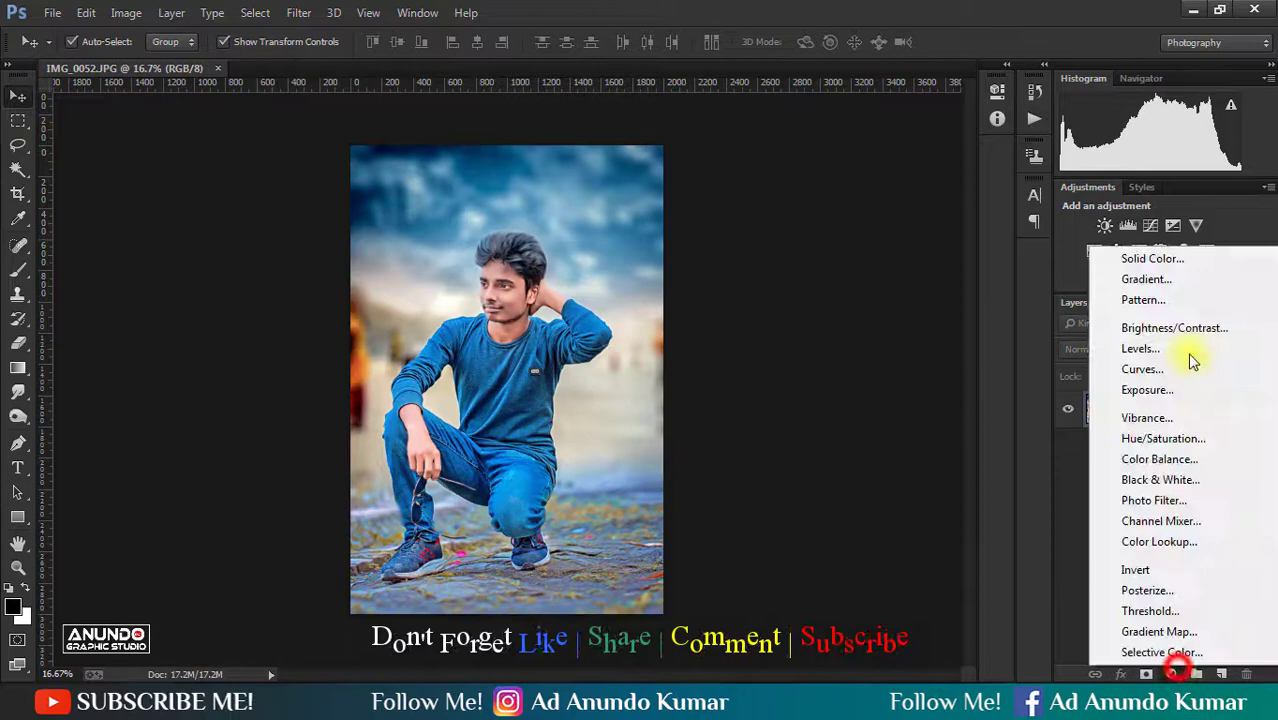
left_click(1170, 284)
left_click(1099, 197)
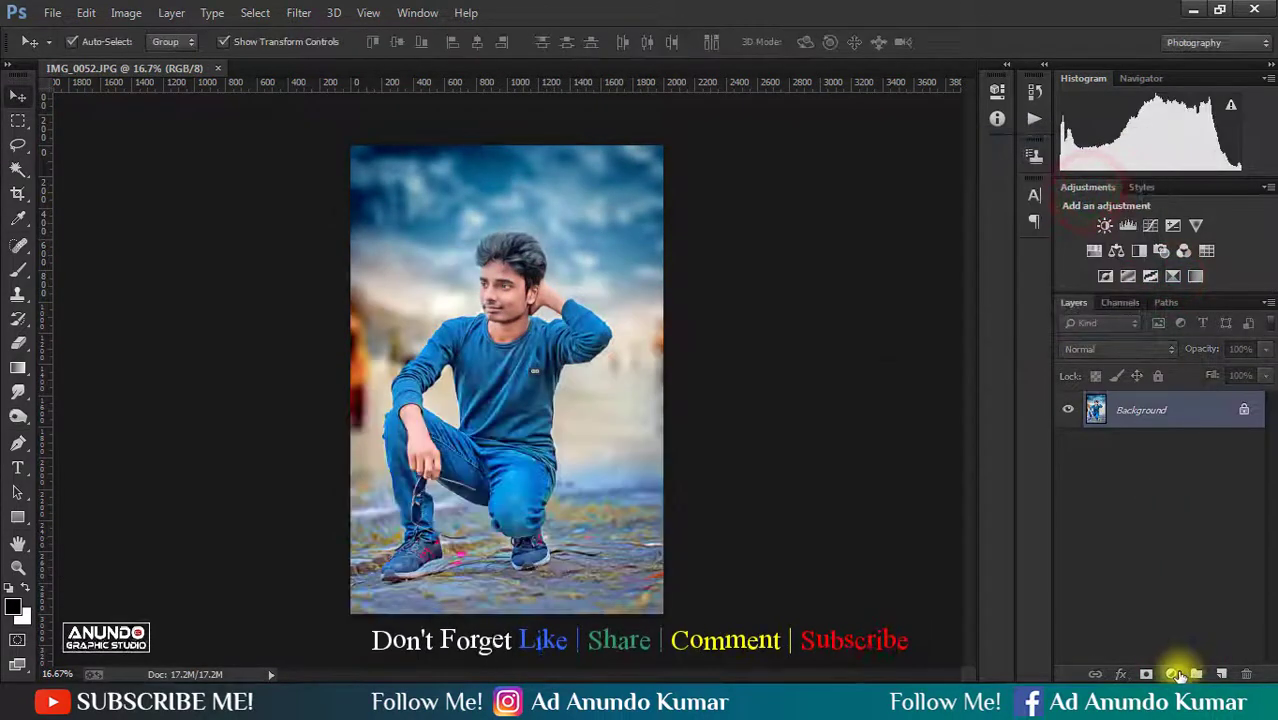
- Add a black Solid Color fill layer over the photo and set its opacity to 35%
left_click(1174, 673)
left_click(1140, 267)
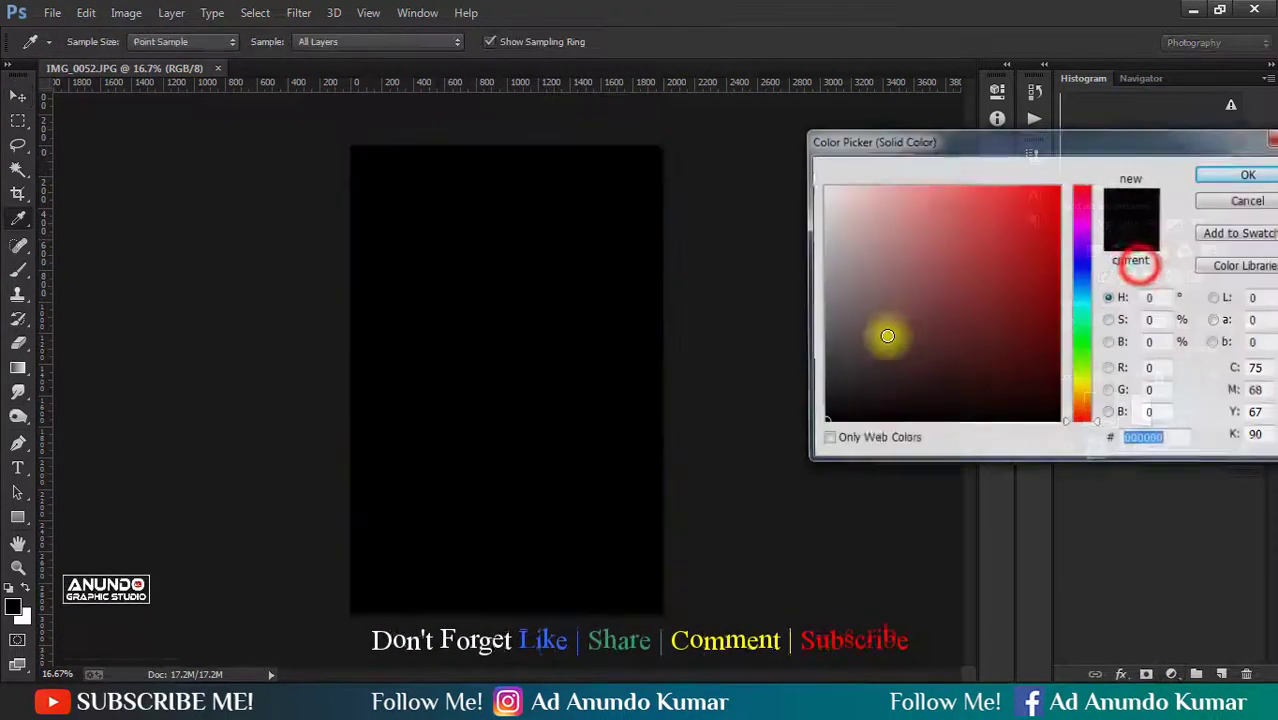
left_click_drag(886, 358, 736, 508)
key("Return")
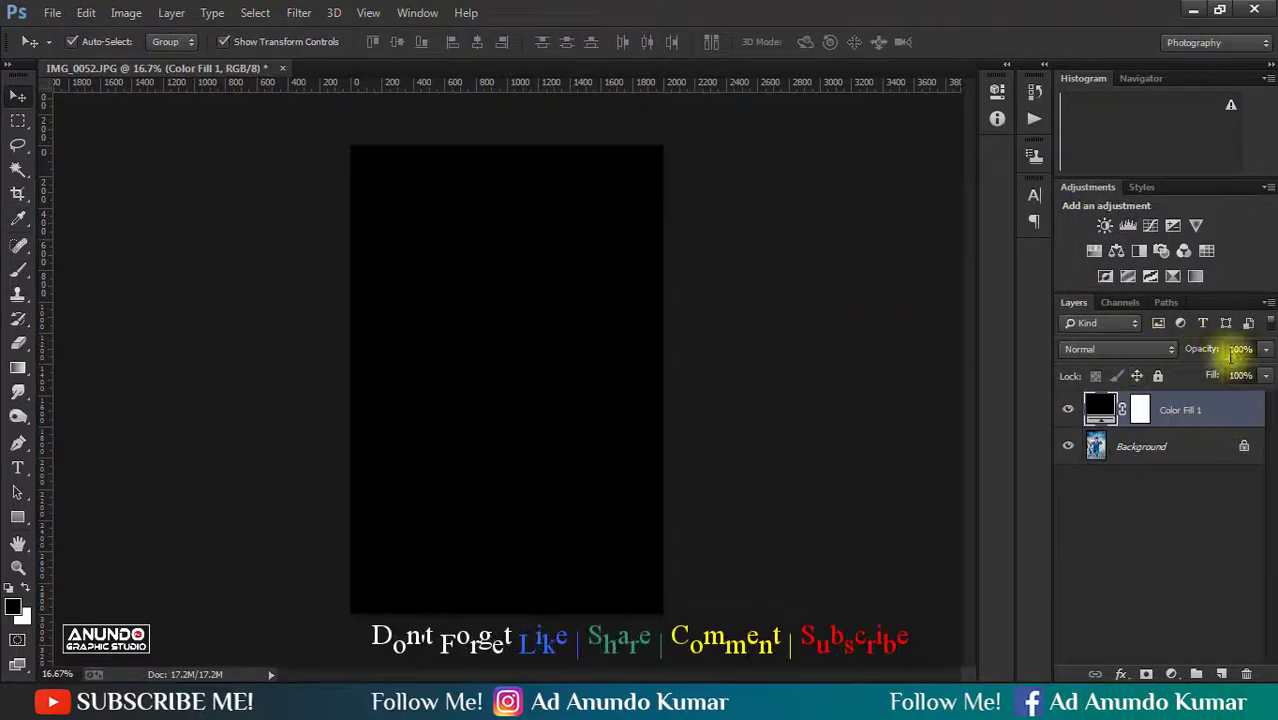
left_click_drag(1148, 354, 1144, 355)
- Select the Color Fill layer and rasterize its fill so that it can be erased
left_click(1178, 439)
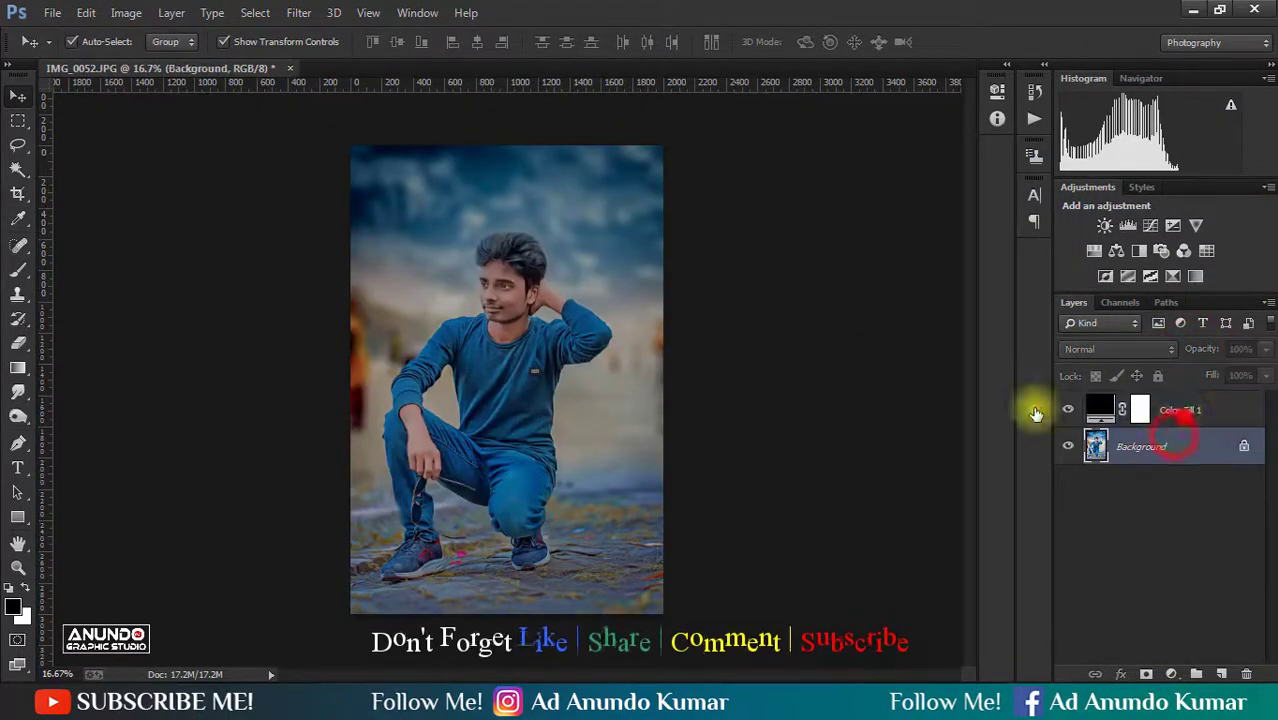
left_click(1184, 415)
left_click(459, 326)
key("e")
left_click(520, 310)
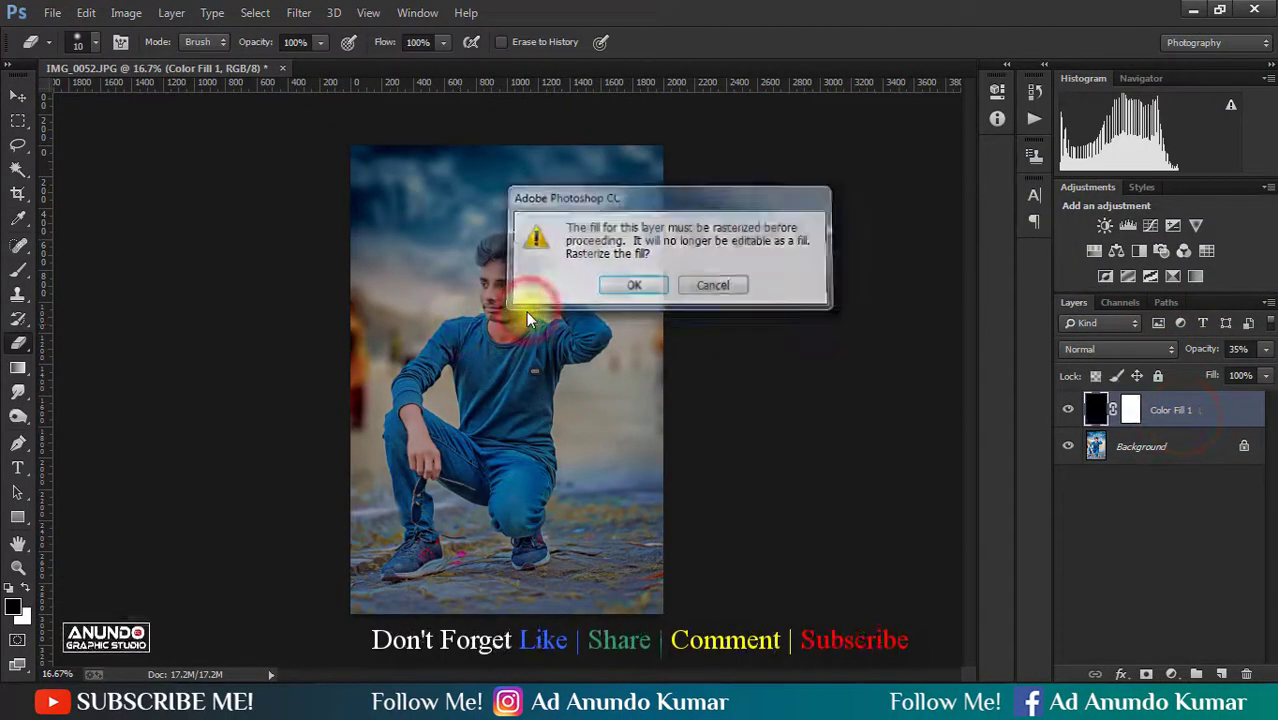
key("Return")
- Erase the dark fill over the man at the image centre with a 3000 px eraser, leaving a vignette
key("bracketright")
key("bracketright")
key("bracketright")
key("bracketright")
key("bracketright")
key("bracketright")
key("bracketright")
key("bracketright")
key("bracketright")
key("bracketright")
key("bracketright")
key("bracketright")
key("bracketright")
key("bracketright")
key("bracketright")
key("bracketright")
key("bracketright")
key("bracketright")
key("bracketright")
key("bracketright")
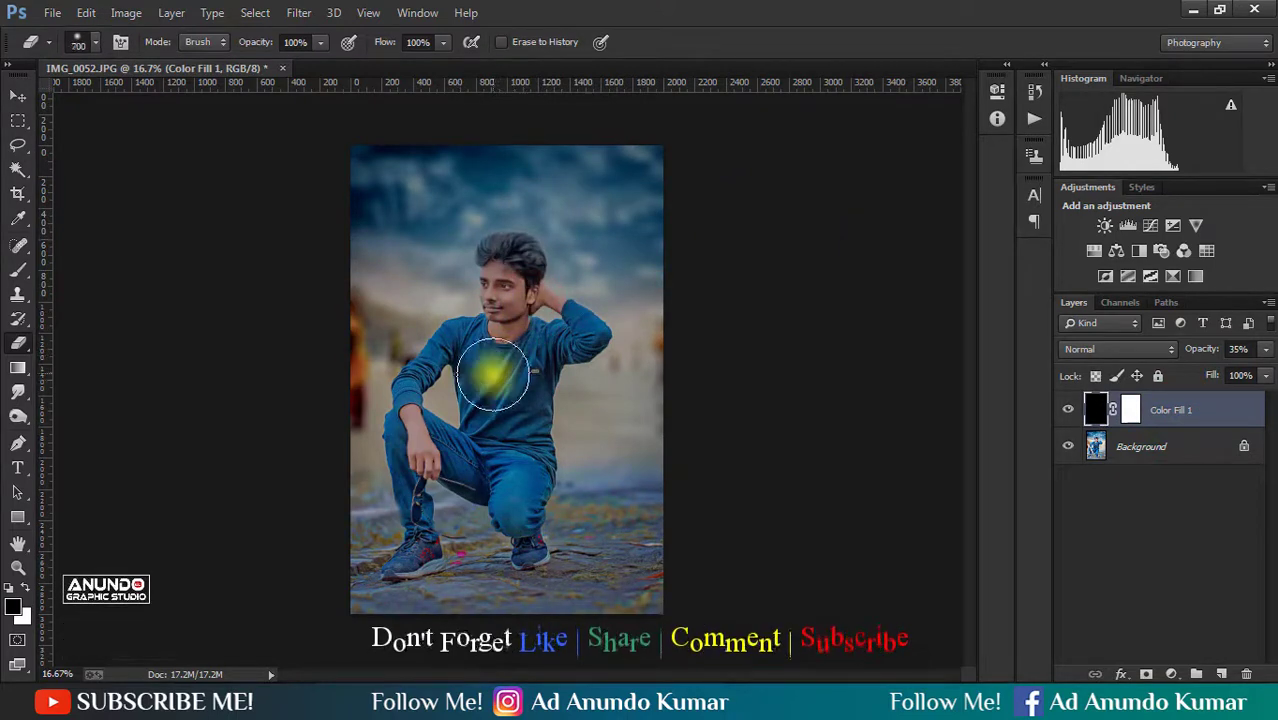
key("bracketright")
key("bracketright")
key("bracketright")
key("bracketright")
key("bracketright")
key("bracketright")
key("bracketright")
key("bracketright")
key("bracketright")
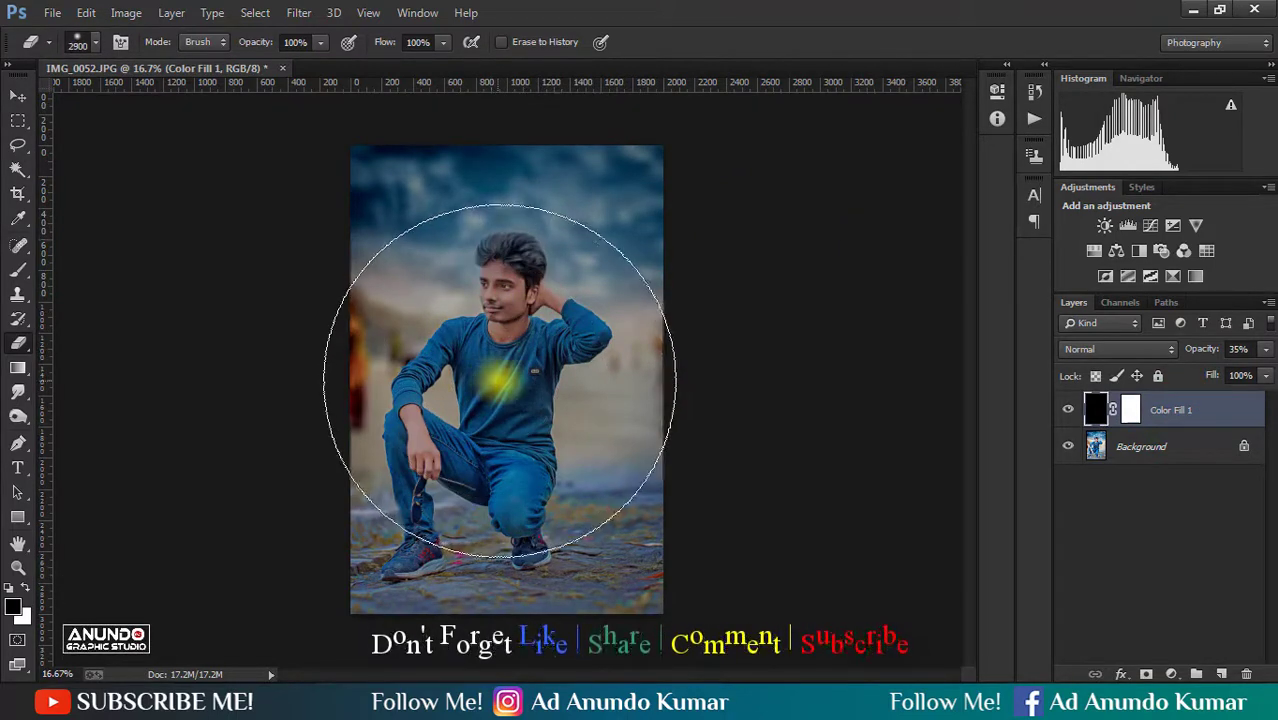
key("bracketright")
left_click(500, 378)
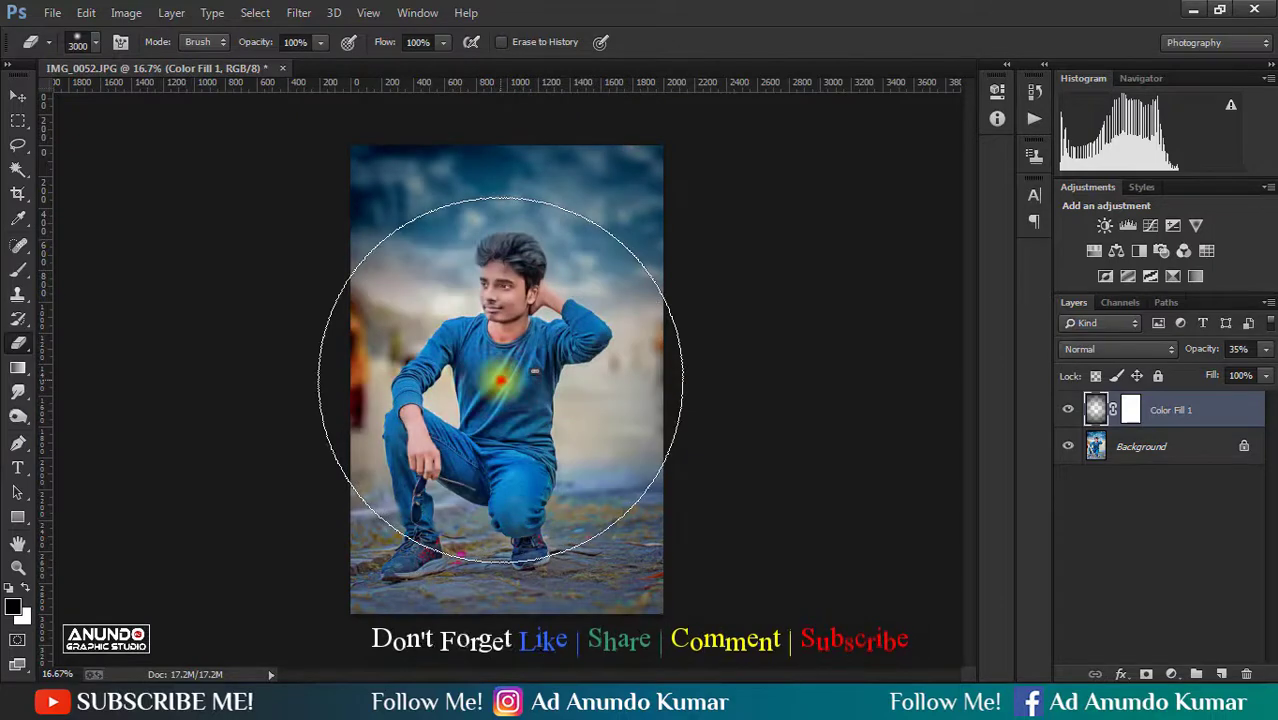
left_click(500, 378)
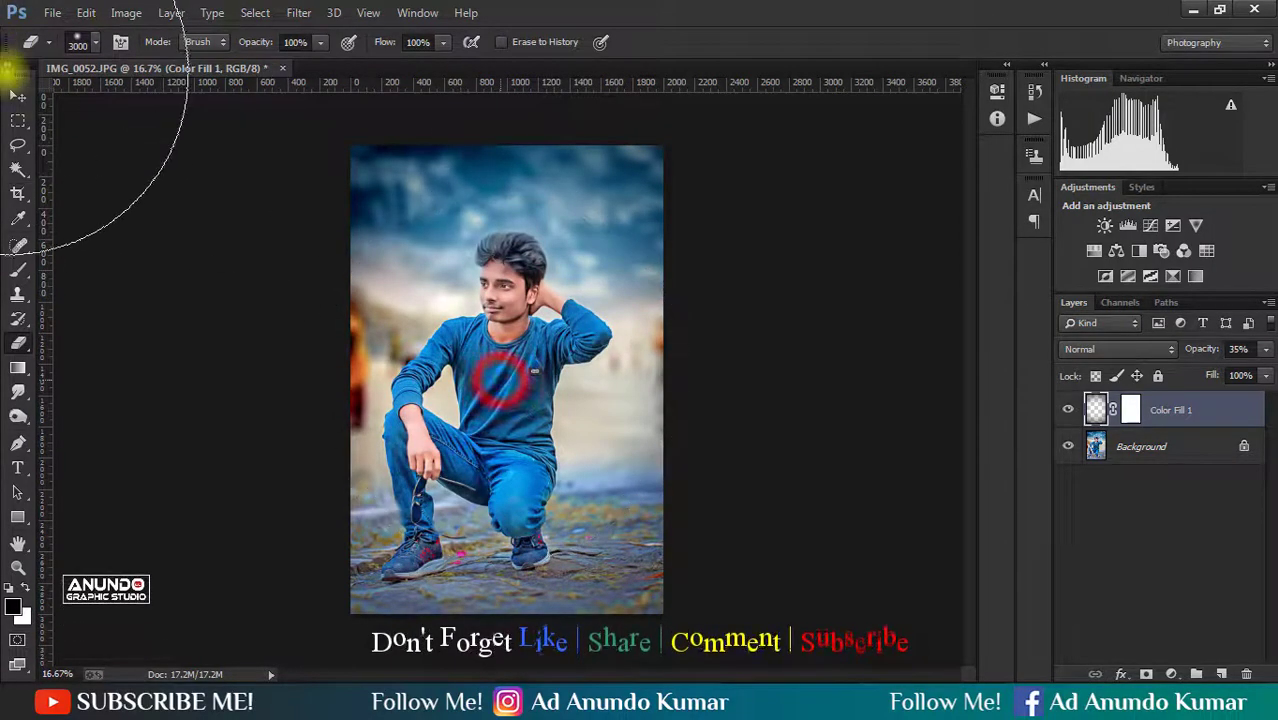
- Compare the dark vignette layer with the original and change its blend mode
left_click(1132, 510)
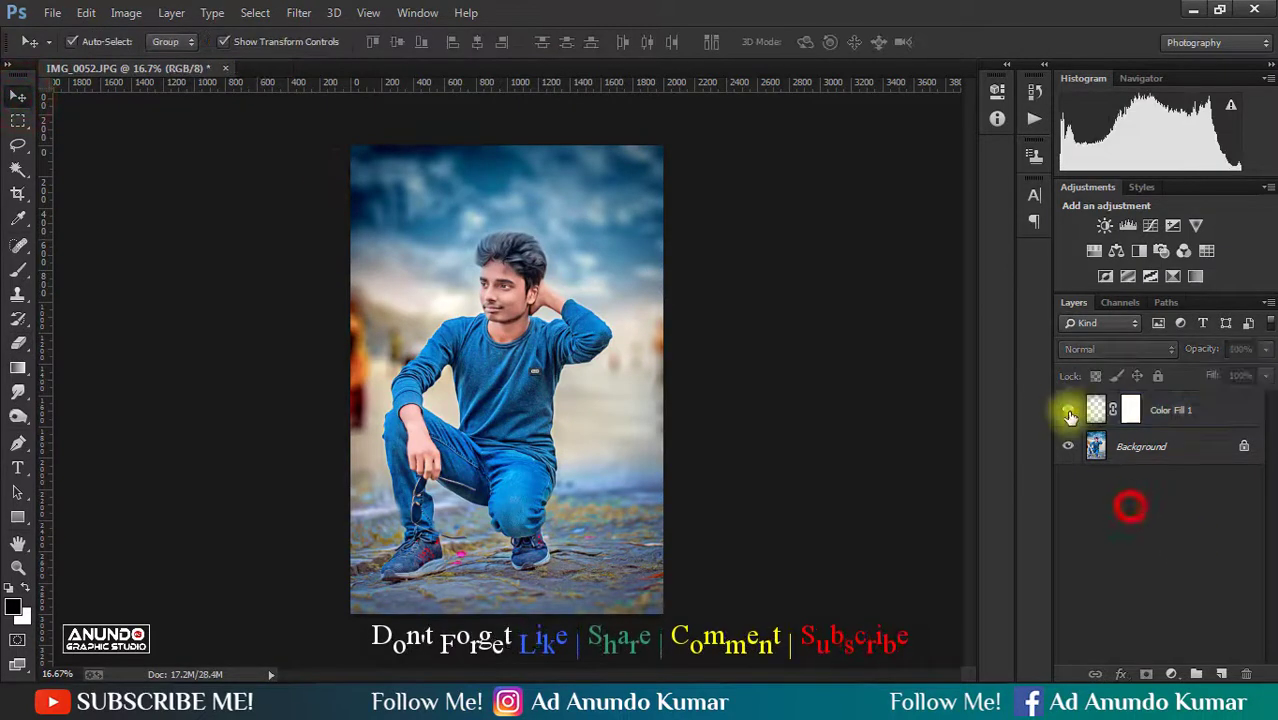
left_click(1066, 406)
left_click(1066, 406)
left_click(1200, 408)
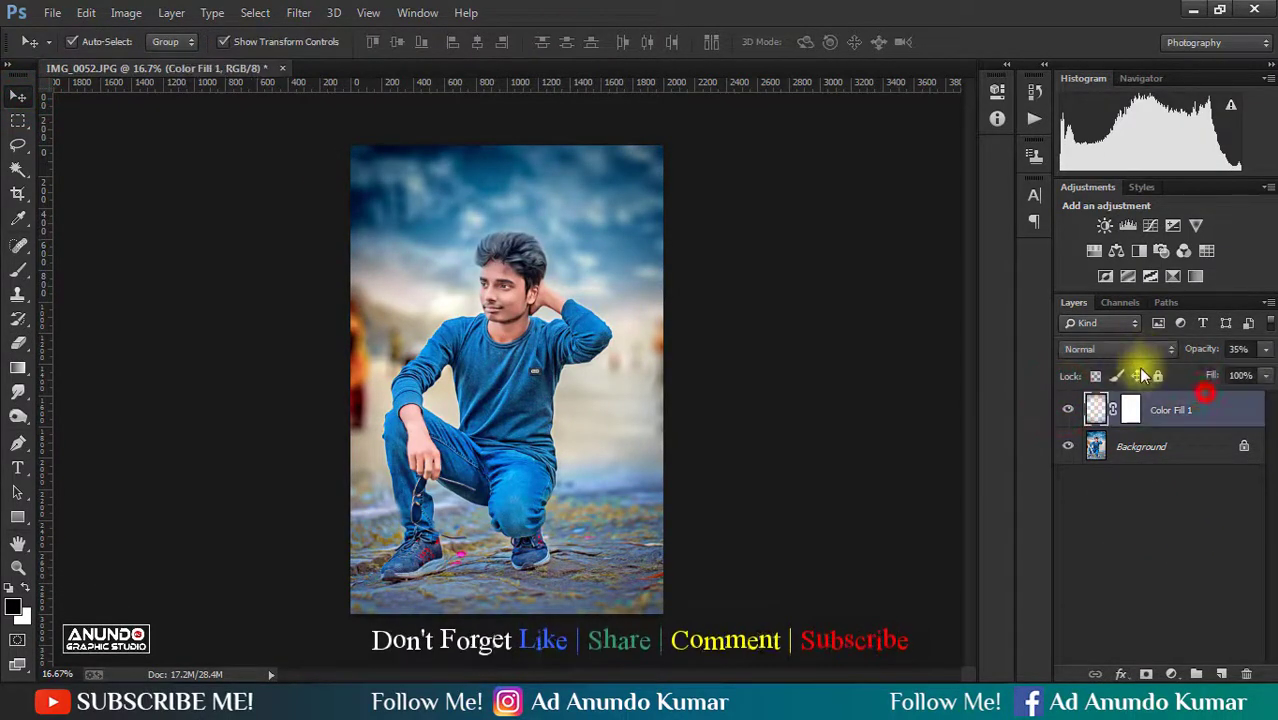
left_click(1120, 352)
left_click(1110, 250)
- Compare the photo with and without the blended vignette layer, and flatten the image
left_click(1162, 513)
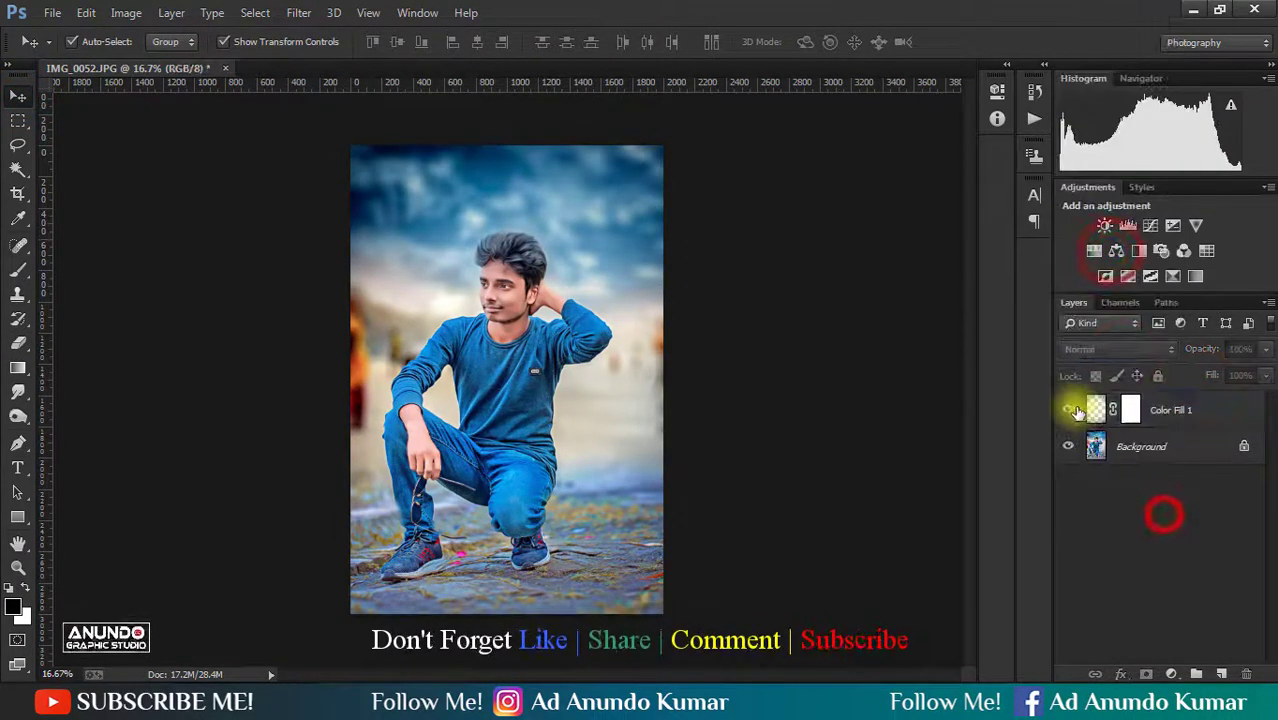
left_click(1068, 408)
left_click(1068, 408)
right_click(1218, 450)
left_click(1163, 602)
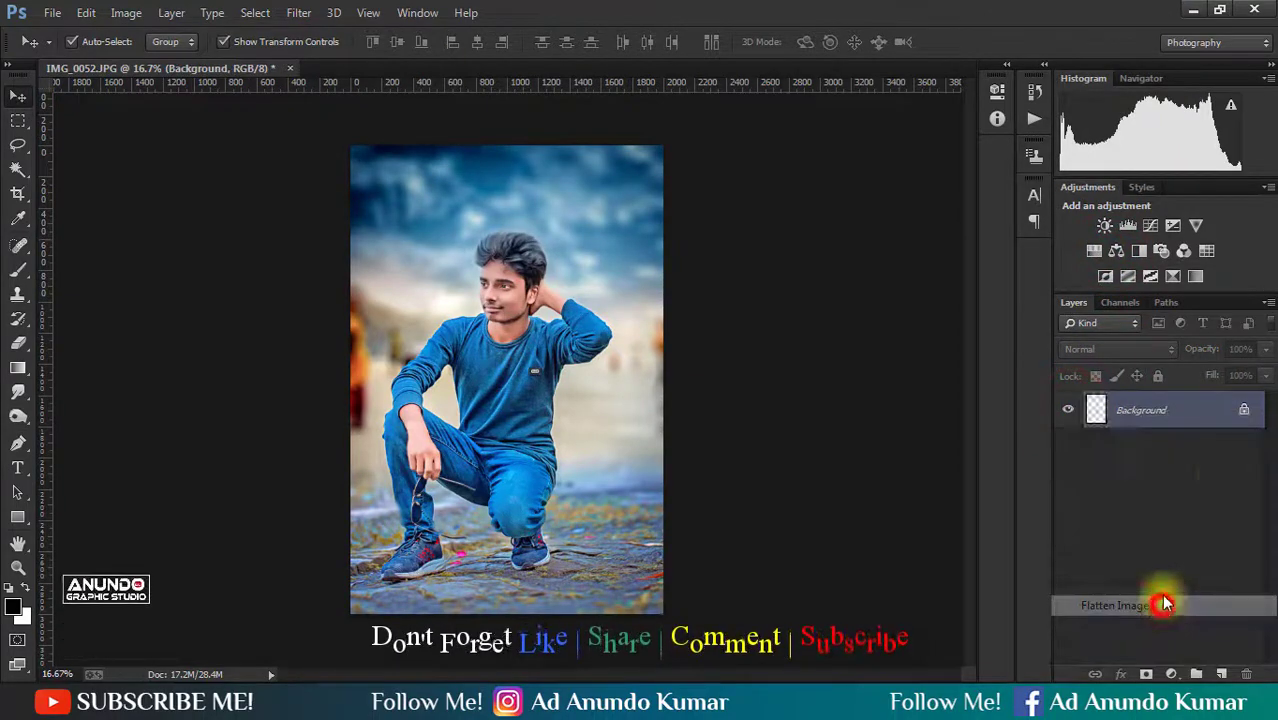
- Duplicate the Background layer and apply a Camera Raw post-crop vignette: Amount -20, Midpoint 81, Roundness +44, Feather 100
left_click_drag(1205, 410, 1222, 674)
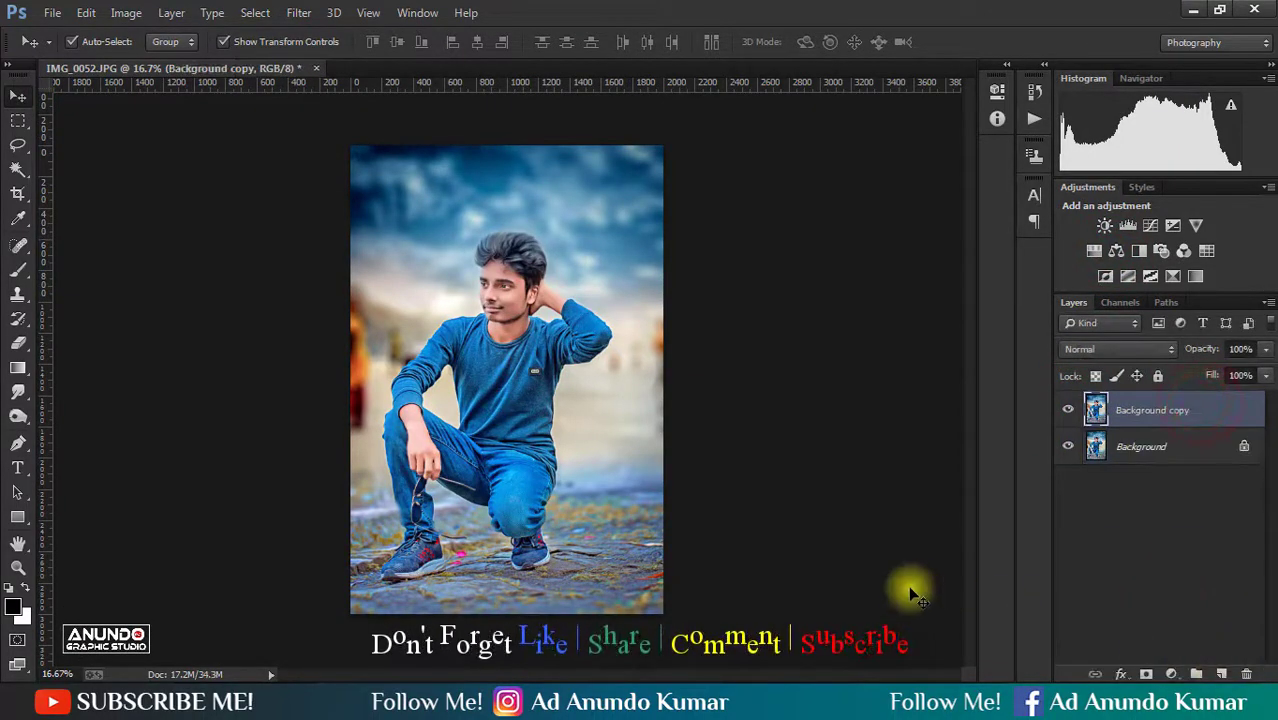
key("ctrl+shift+a")
left_click(1061, 204)
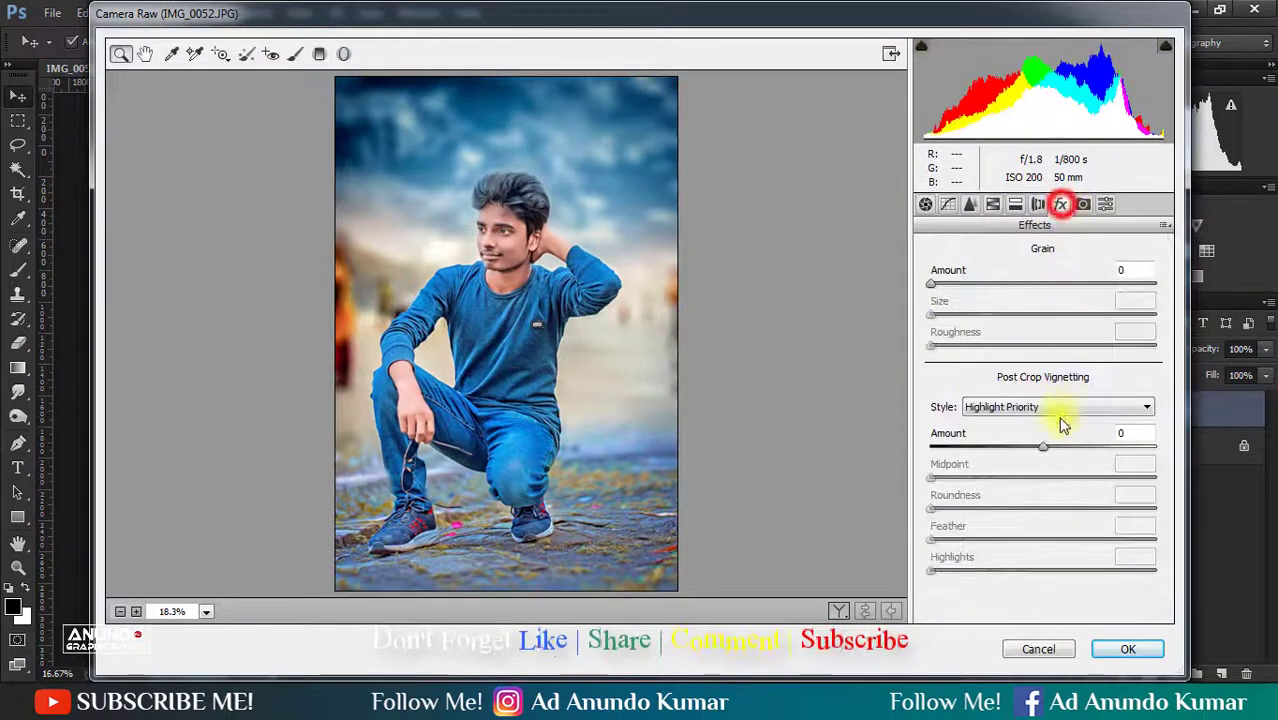
left_click(1022, 440)
left_click_drag(1021, 468, 1084, 494)
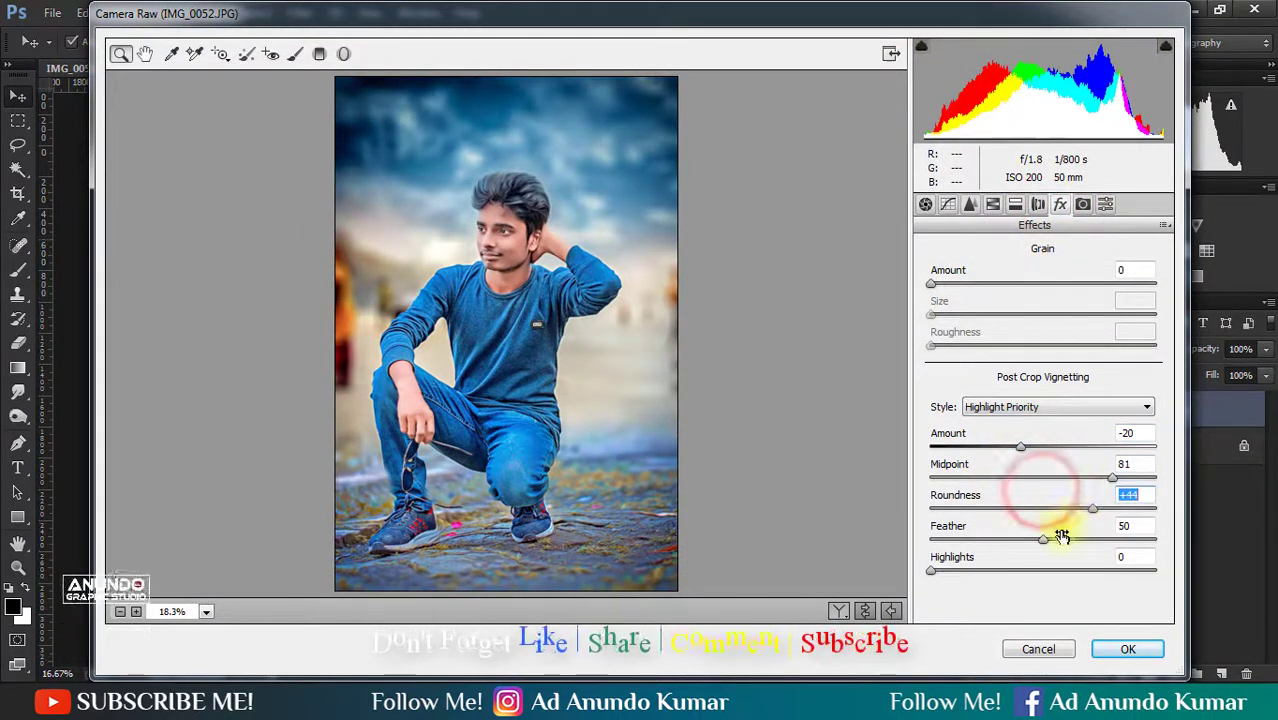
left_click_drag(1040, 538, 1115, 529)
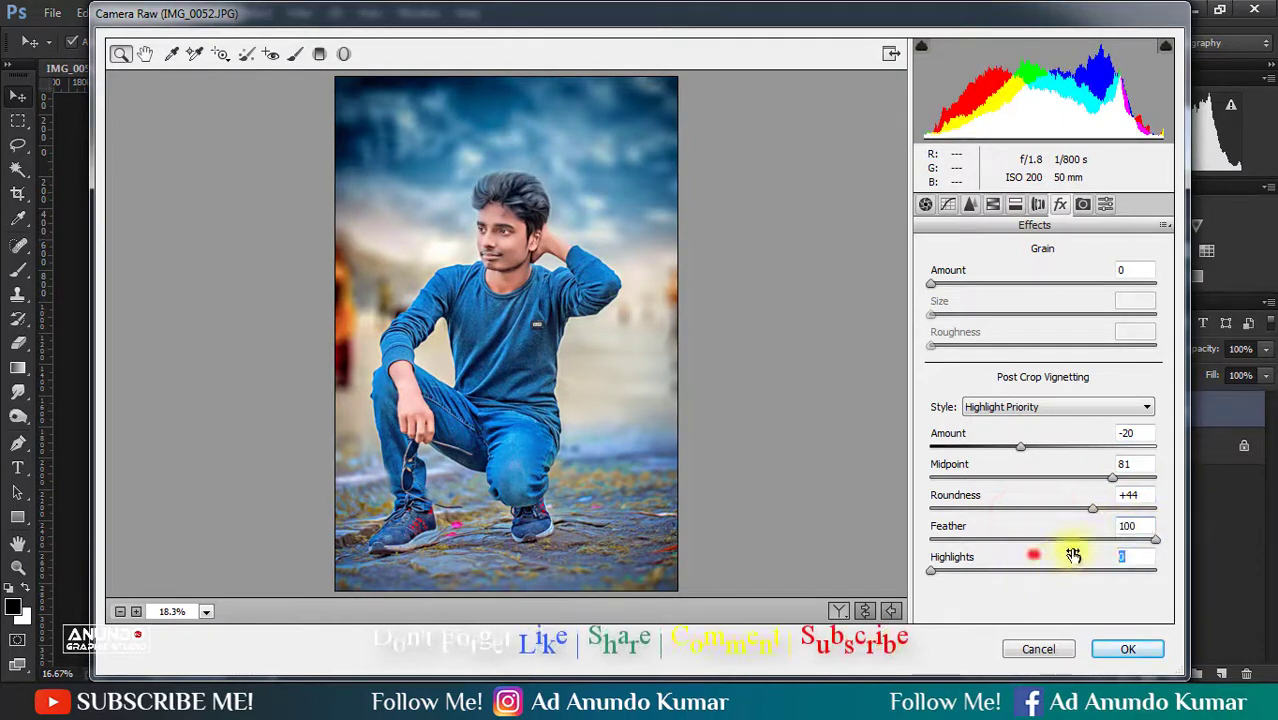
left_click(1128, 649)
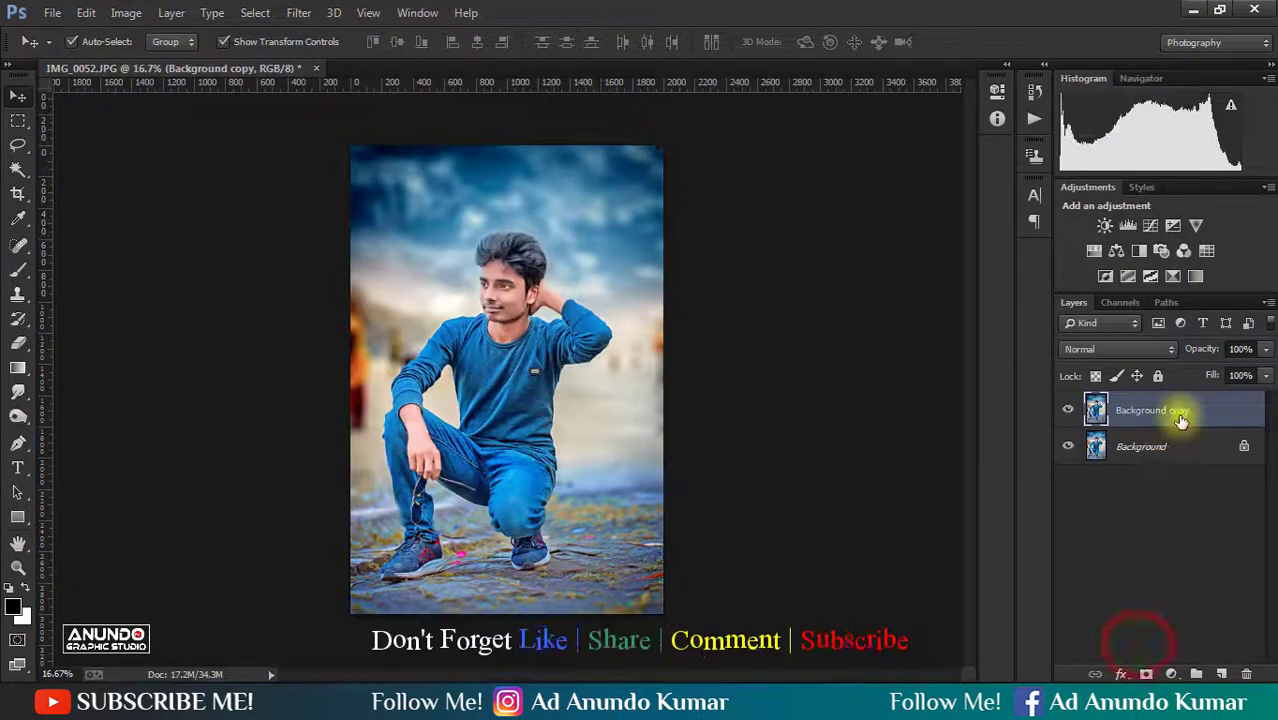
- Flatten the Camera Raw vignette layer into the image, inspect the result, and save the file
right_click(1180, 420)
left_click(876, 568)
key("ctrl+s")
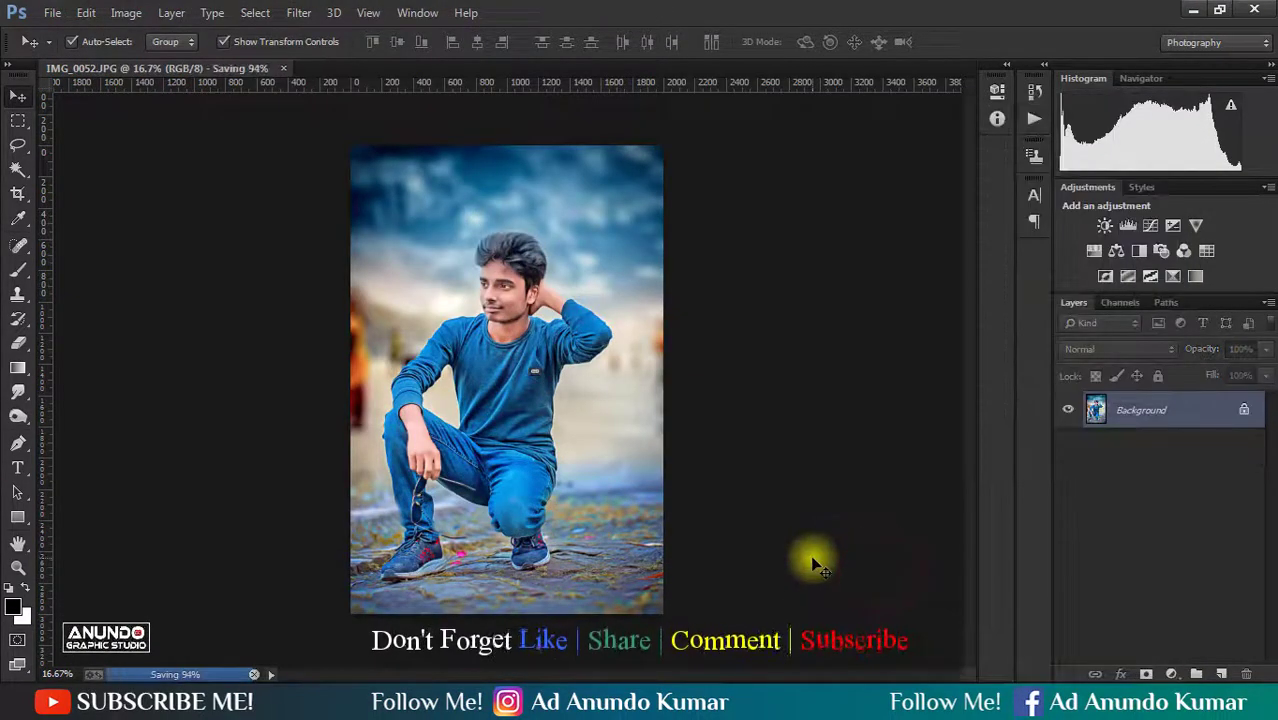
left_click_drag(528, 272, 576, 422)
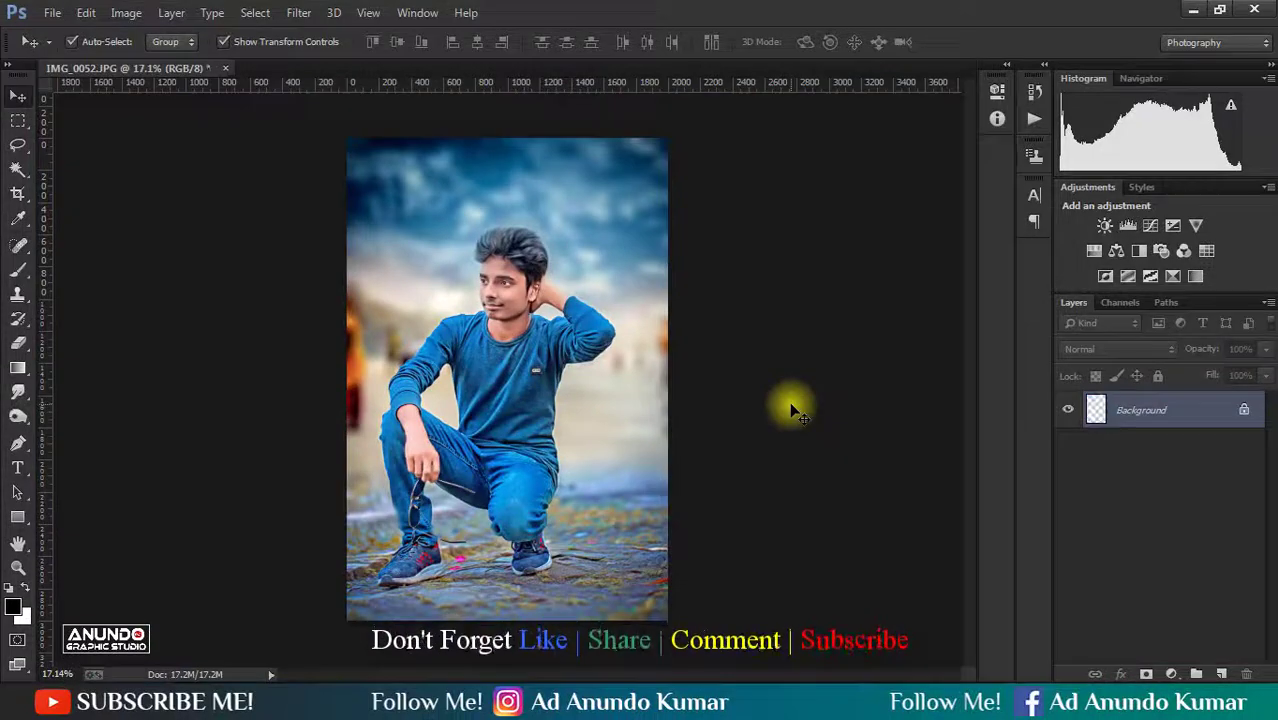
key("ctrl+s")
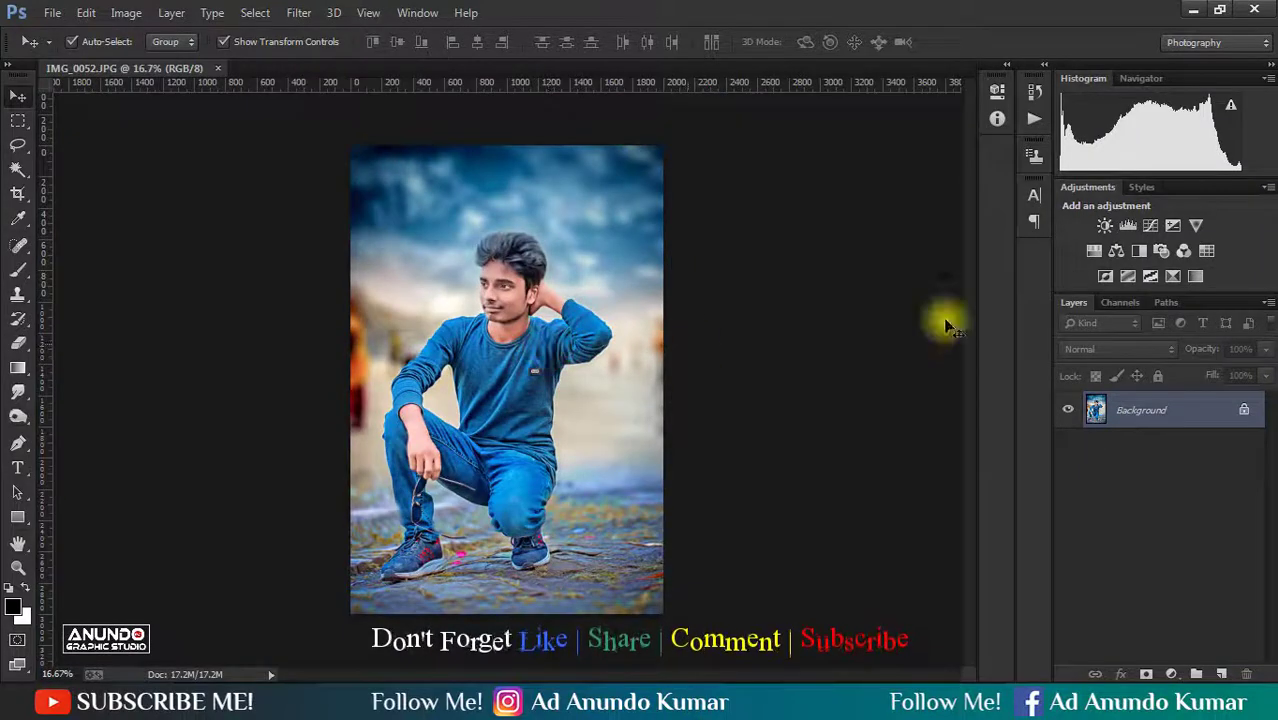
- Compare the original IMG_0052.JPG snapshot with the final history state, restore the final state, and save the image
left_click(1035, 91)
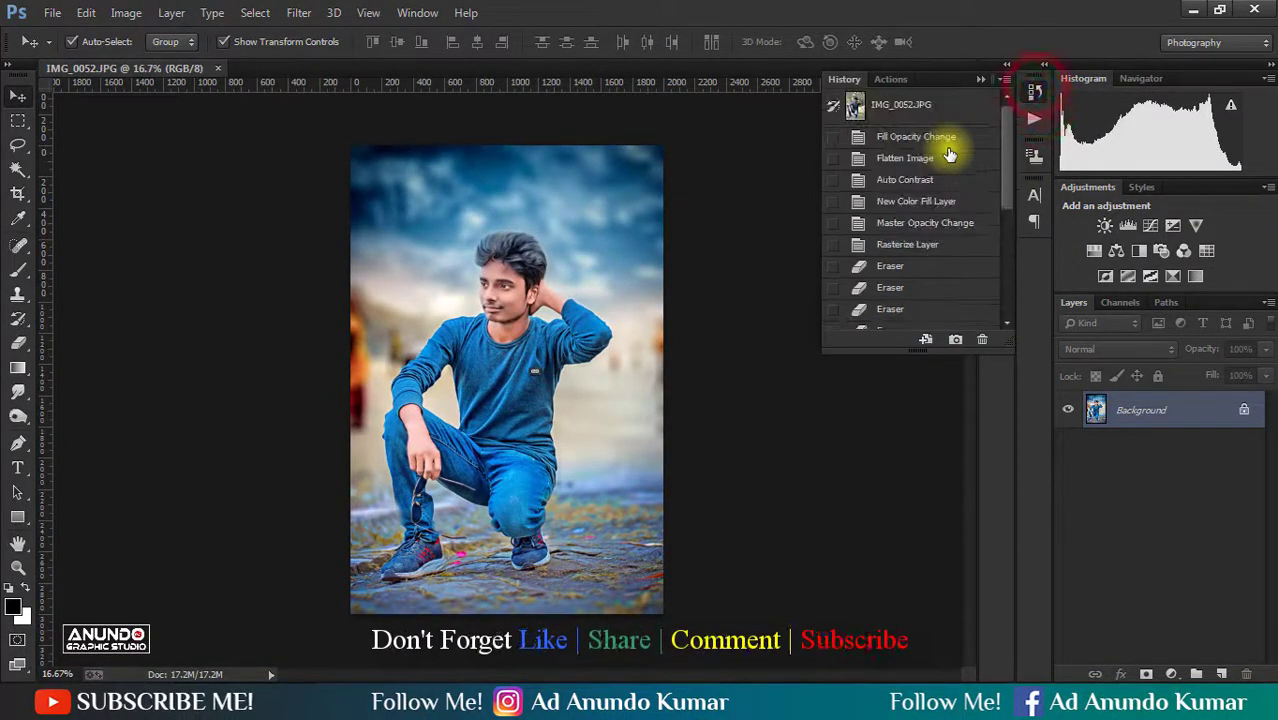
left_click(928, 106)
scroll(956, 205, "down", 5)
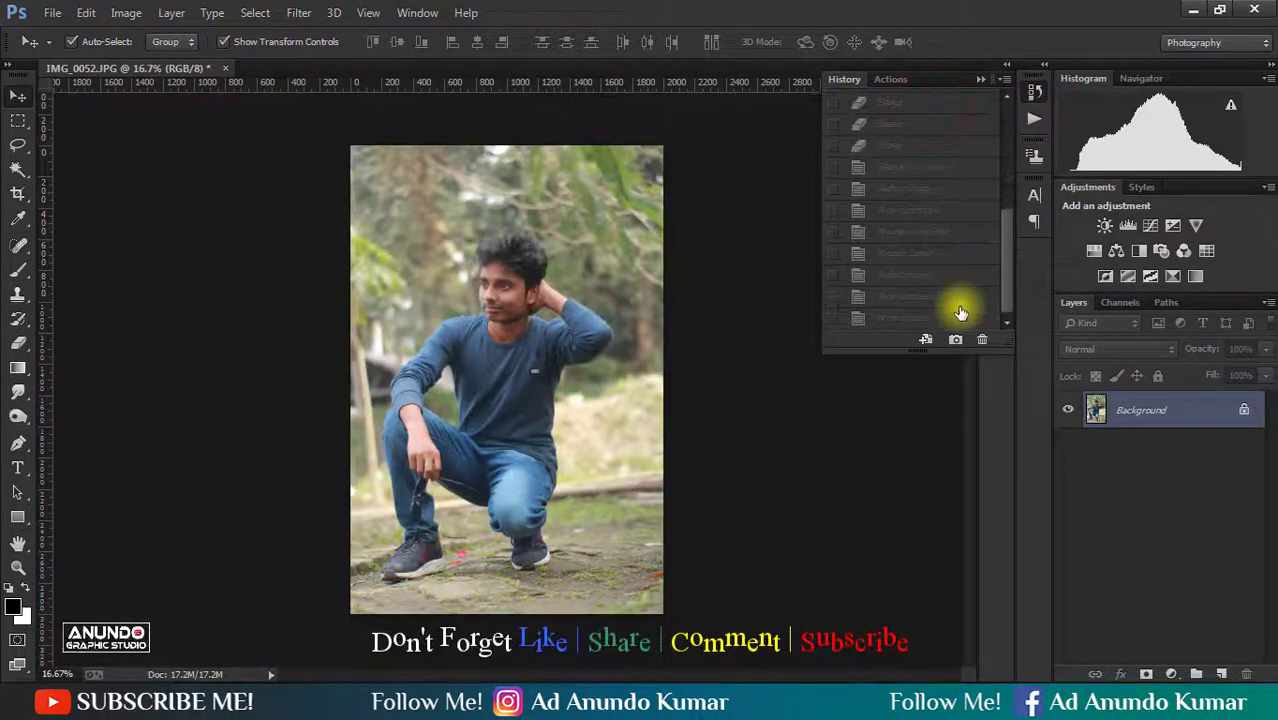
left_click(955, 320)
left_click(981, 85)
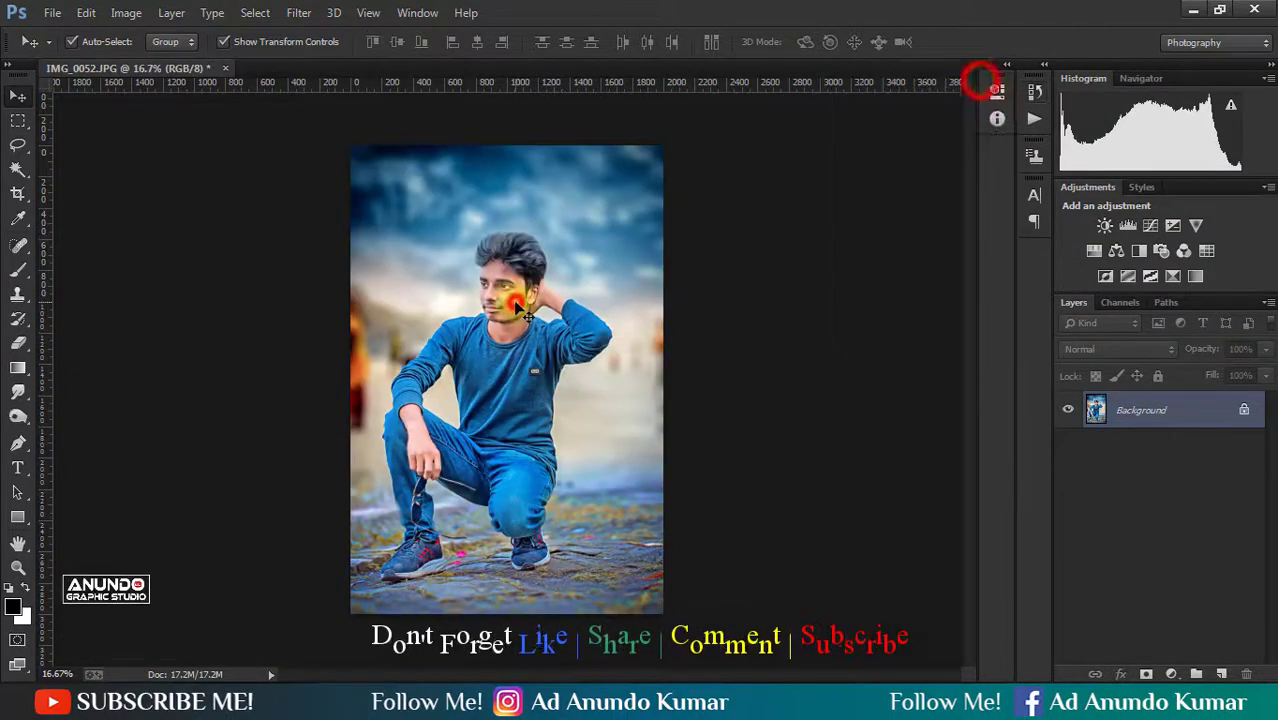
key("ctrl+s")
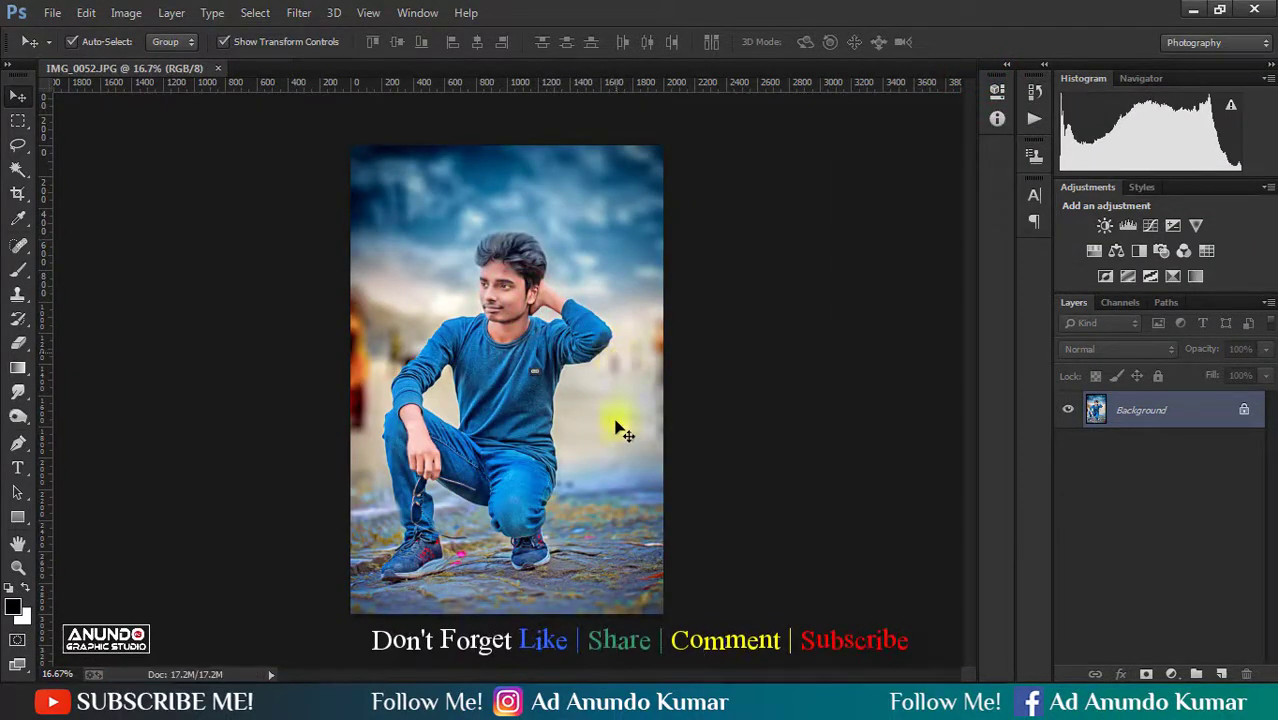